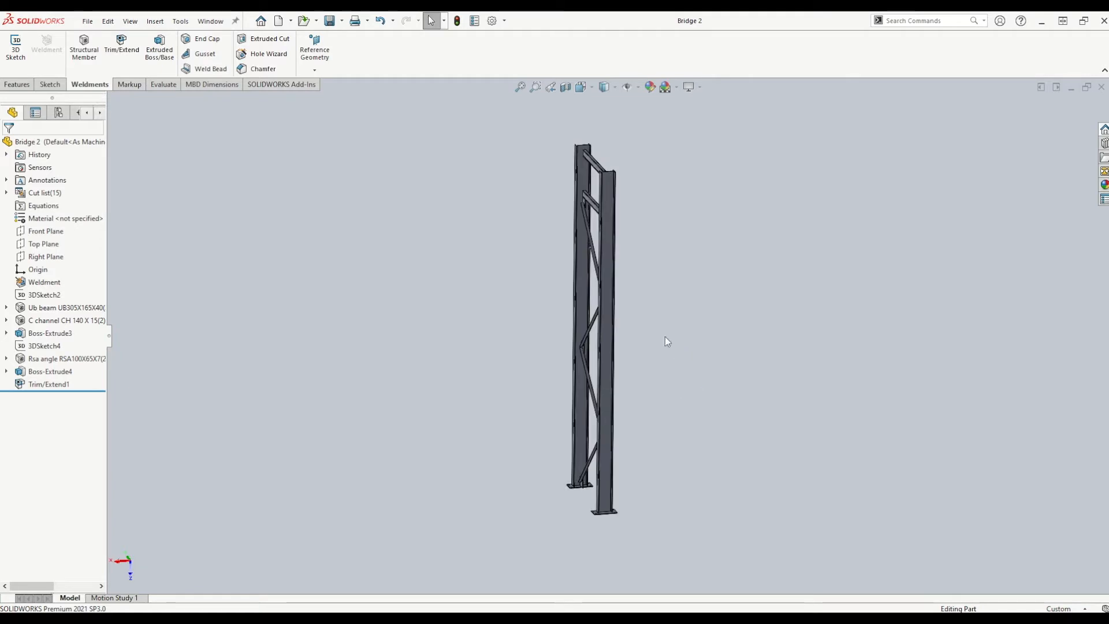
Step: Examine the existing bridge tower, including its columns, cross channels and diagonal braces, from several sides
{"action": "scroll", "coordinate": [621, 217], "scroll_direction": "down", "scroll_amount": 2}
{"action": "scroll", "coordinate": [624, 222], "scroll_direction": "up", "scroll_amount": 3}
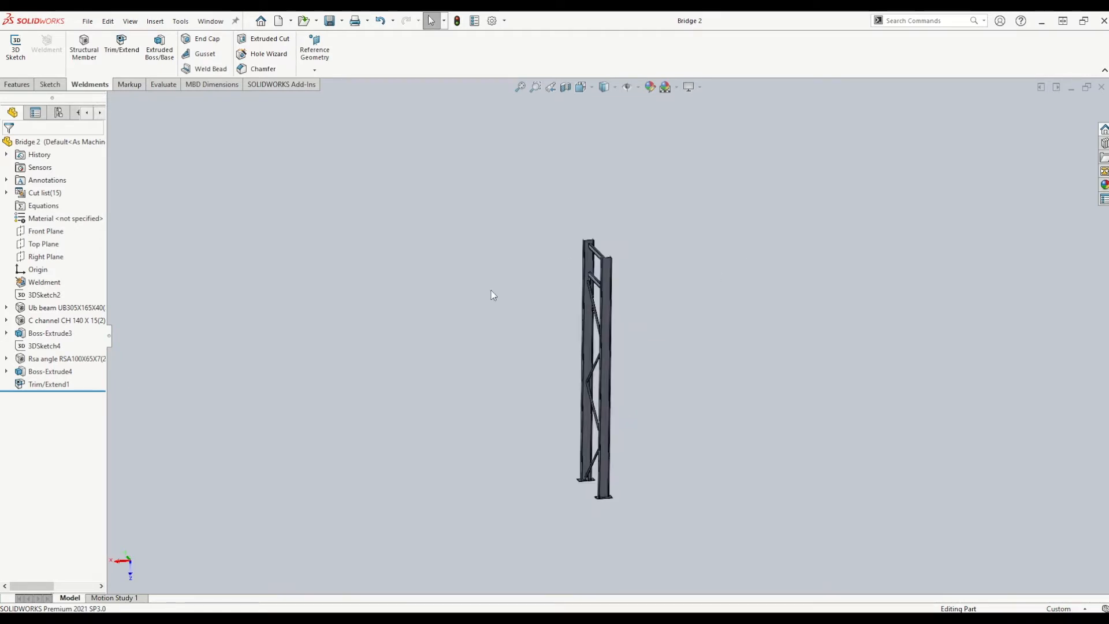
{"action": "middle_click_drag", "start_coordinate": [800, 285], "coordinate": [638, 331]}
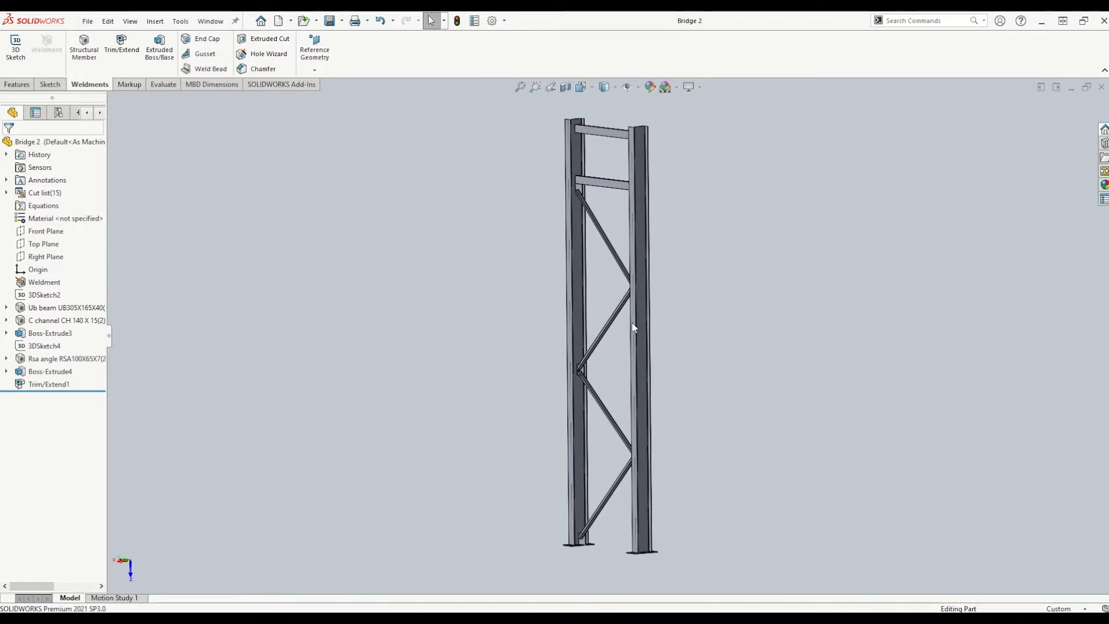
{"action": "middle_click_drag", "start_coordinate": [662, 298], "coordinate": [630, 243]}
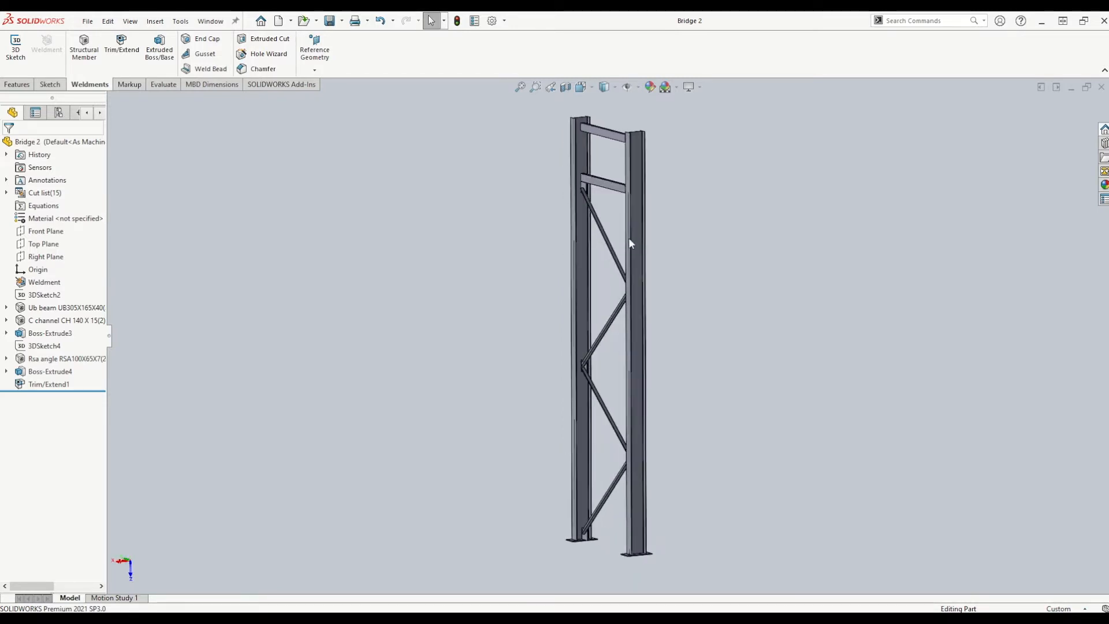
{"action": "middle_click_drag", "start_coordinate": [604, 234], "coordinate": [812, 378]}
{"action": "scroll", "coordinate": [812, 377], "scroll_direction": "up", "scroll_amount": 4}
{"action": "scroll", "coordinate": [811, 371], "scroll_direction": "down", "scroll_amount": 5}
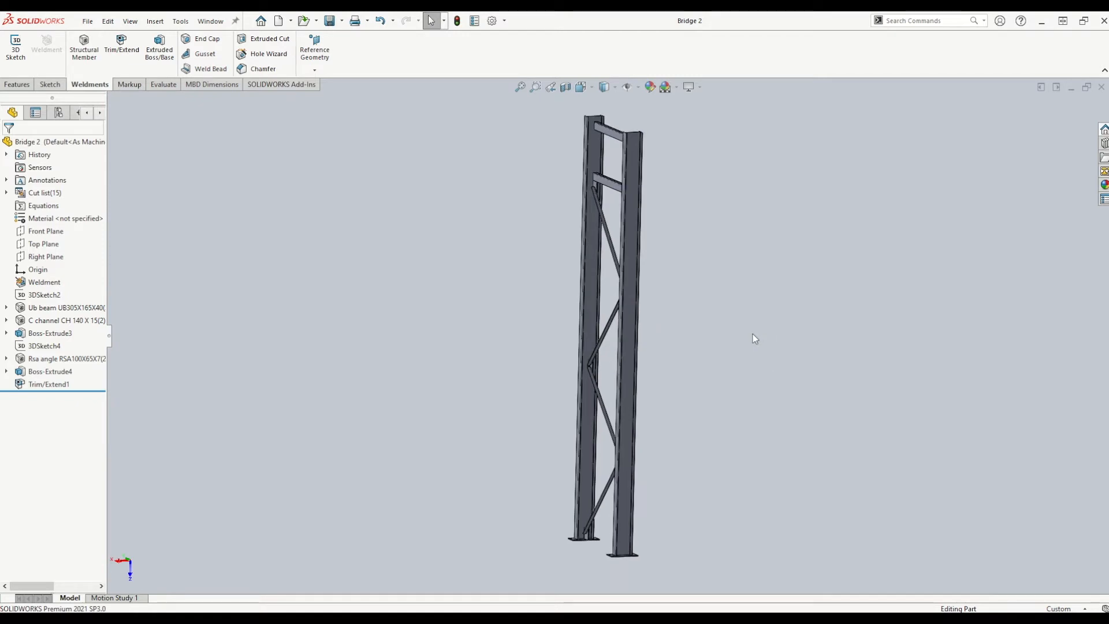
{"action": "middle_click_drag", "start_coordinate": [753, 334], "coordinate": [741, 333]}
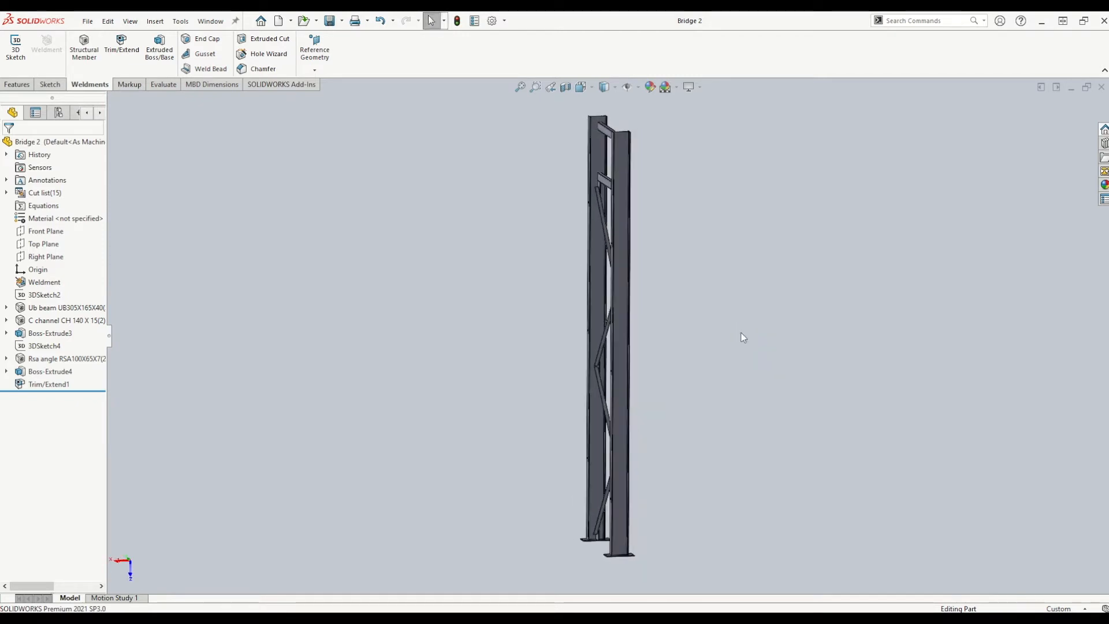
Step: Show the hidden 3DSketch2 layout sketch of the full bridge frame
{"action": "left_click", "coordinate": [46, 295]}
{"action": "scroll", "coordinate": [421, 295], "scroll_direction": "up", "scroll_amount": 4}
{"action": "mouse_move", "coordinate": [589, 270]}
{"action": "middle_mouse_down"}
{"action": "mouse_move", "coordinate": [634, 256]}
{"action": "mouse_move", "coordinate": [619, 311]}
{"action": "middle_mouse_up"}
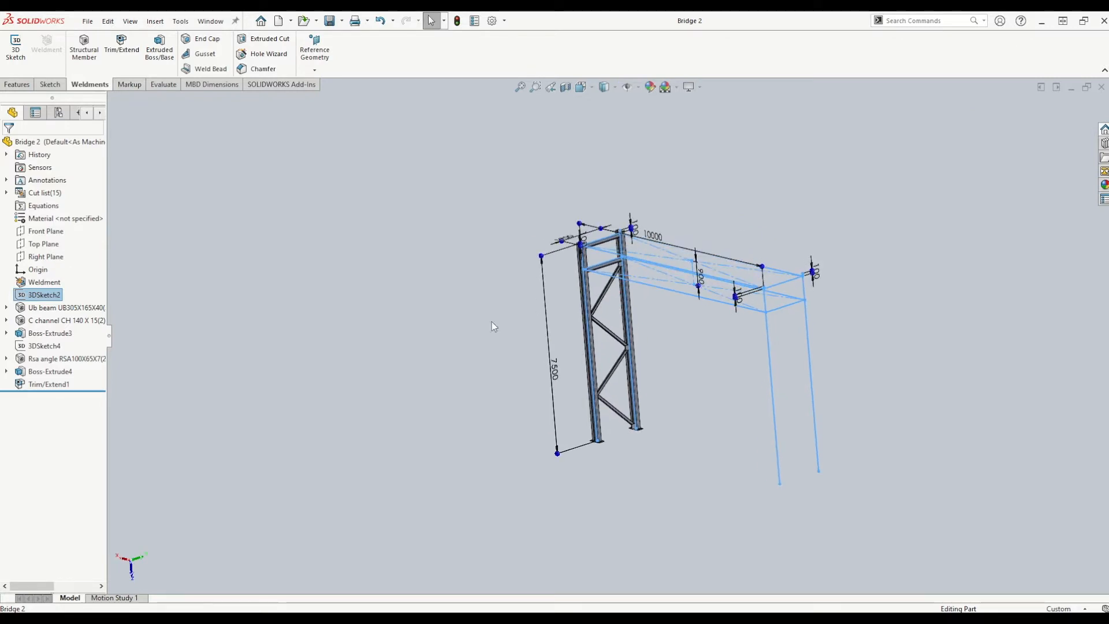
{"action": "right_click", "coordinate": [29, 297]}
{"action": "left_click", "coordinate": [753, 388]}
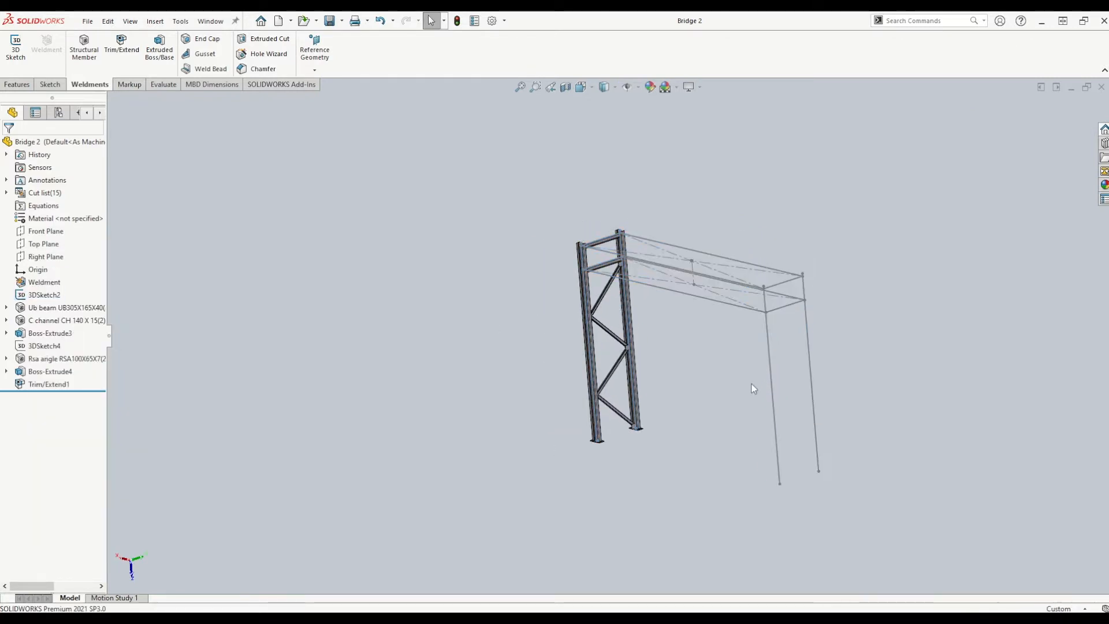
{"action": "left_click", "coordinate": [631, 382]}
{"action": "middle_click_drag", "start_coordinate": [717, 374], "coordinate": [743, 370]}
{"action": "scroll", "coordinate": [742, 372], "scroll_direction": "down", "scroll_amount": 3}
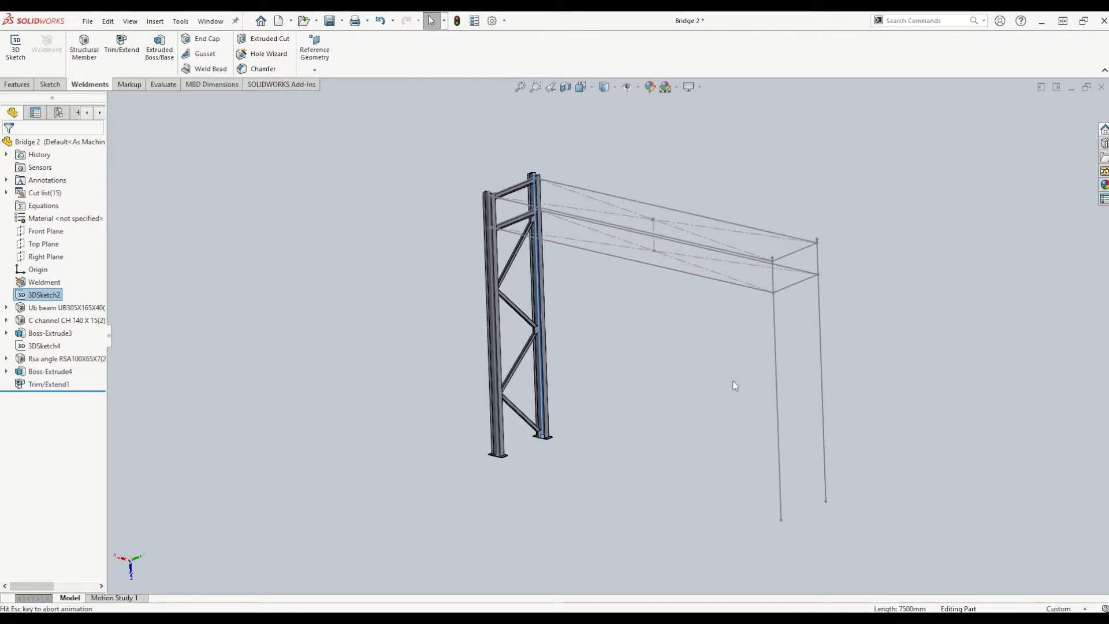
{"action": "left_click", "coordinate": [430, 391]}
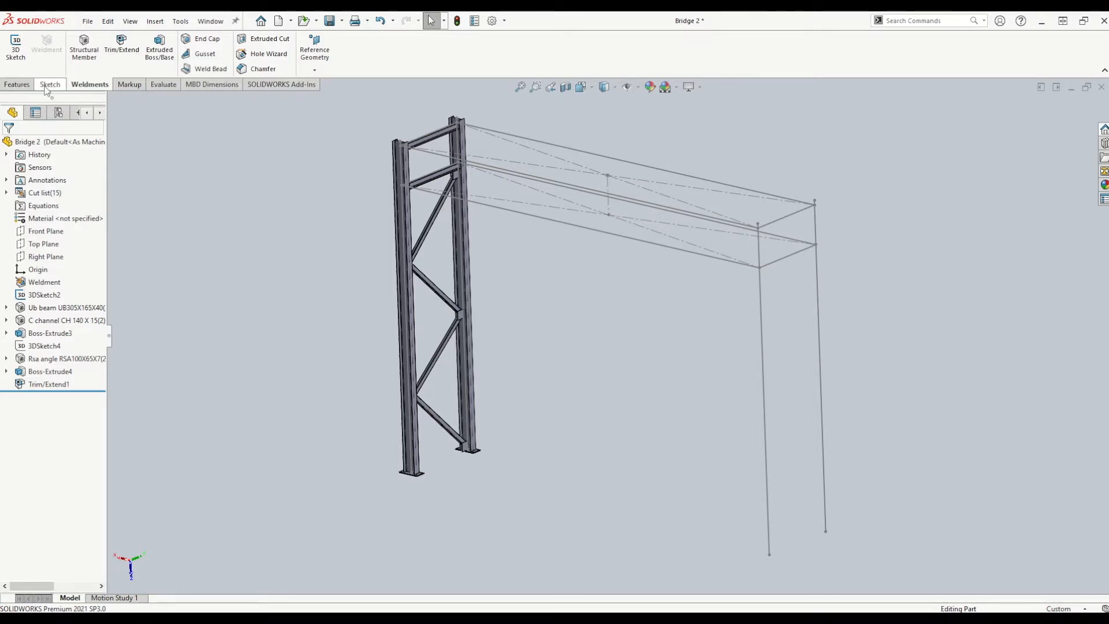
Step: Start a Mirror feature and select all solid bodies of the existing tower as the bodies to mirror
{"action": "left_click", "coordinate": [17, 85]}
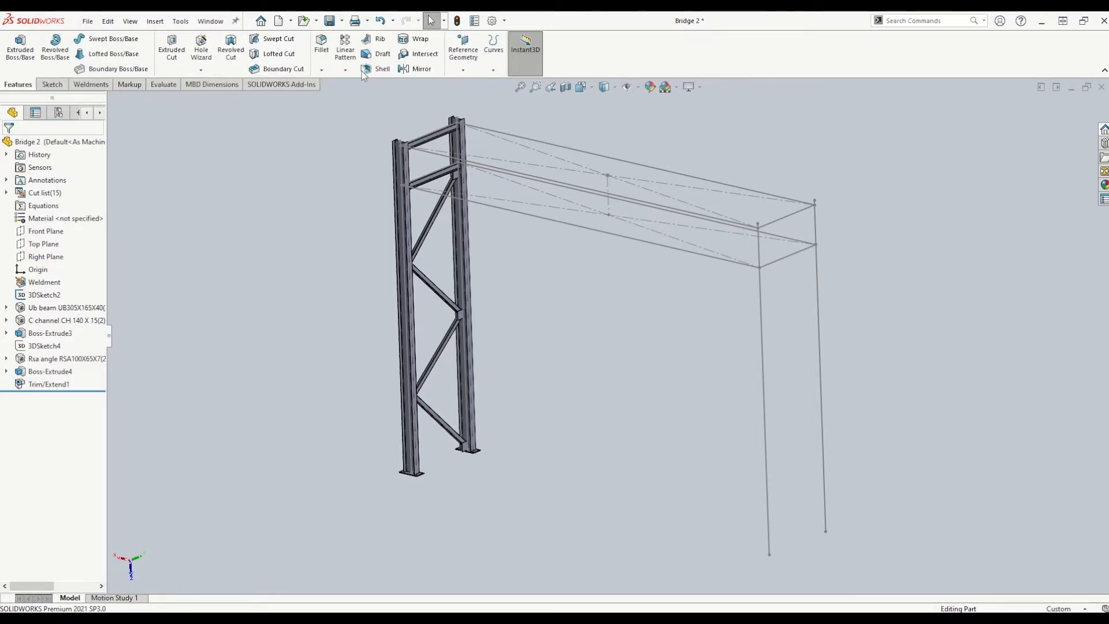
{"action": "left_click", "coordinate": [418, 69]}
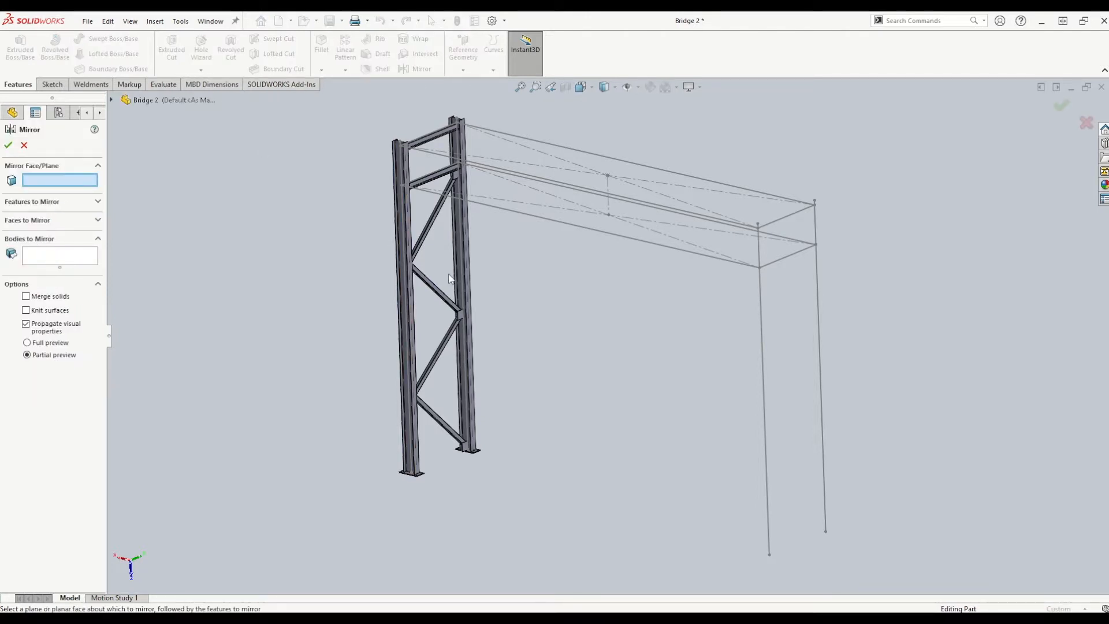
{"action": "left_click", "coordinate": [31, 260]}
{"action": "scroll", "coordinate": [455, 294], "scroll_direction": "up", "scroll_amount": 3}
{"action": "left_click_drag", "start_coordinate": [431, 161], "coordinate": [554, 428]}
{"action": "scroll", "coordinate": [603, 341], "scroll_direction": "down", "scroll_amount": 2}
{"action": "scroll", "coordinate": [594, 346], "scroll_direction": "down", "scroll_amount": 3}
{"action": "scroll", "coordinate": [587, 348], "scroll_direction": "up", "scroll_amount": 2}
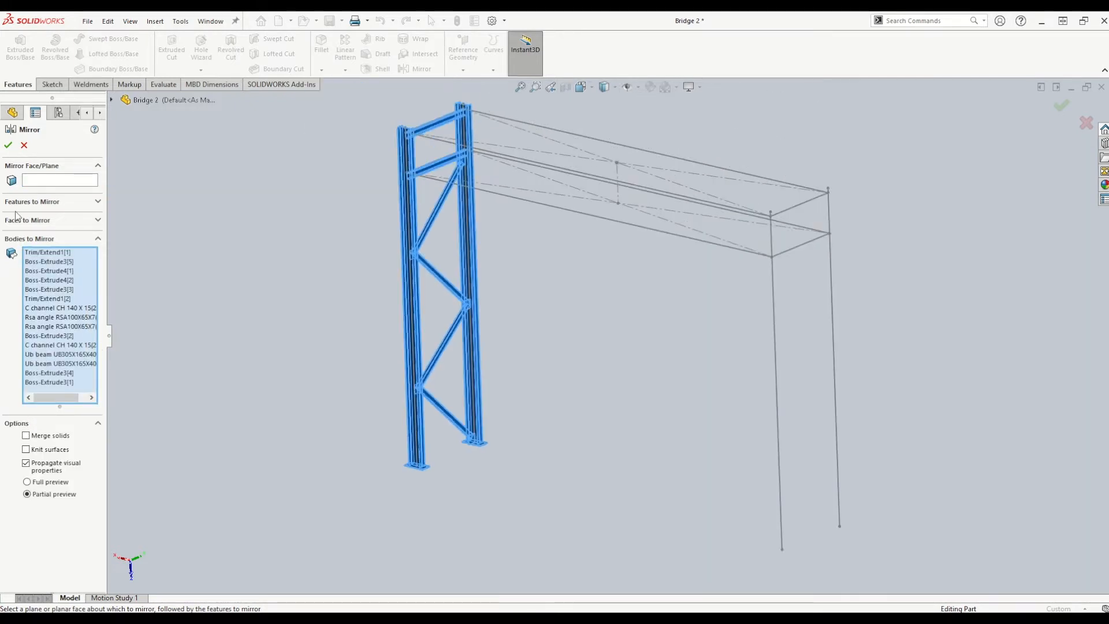
Step: Mirror the selected tower bodies about the Right Plane to form the opposite tower
{"action": "left_click", "coordinate": [61, 181]}
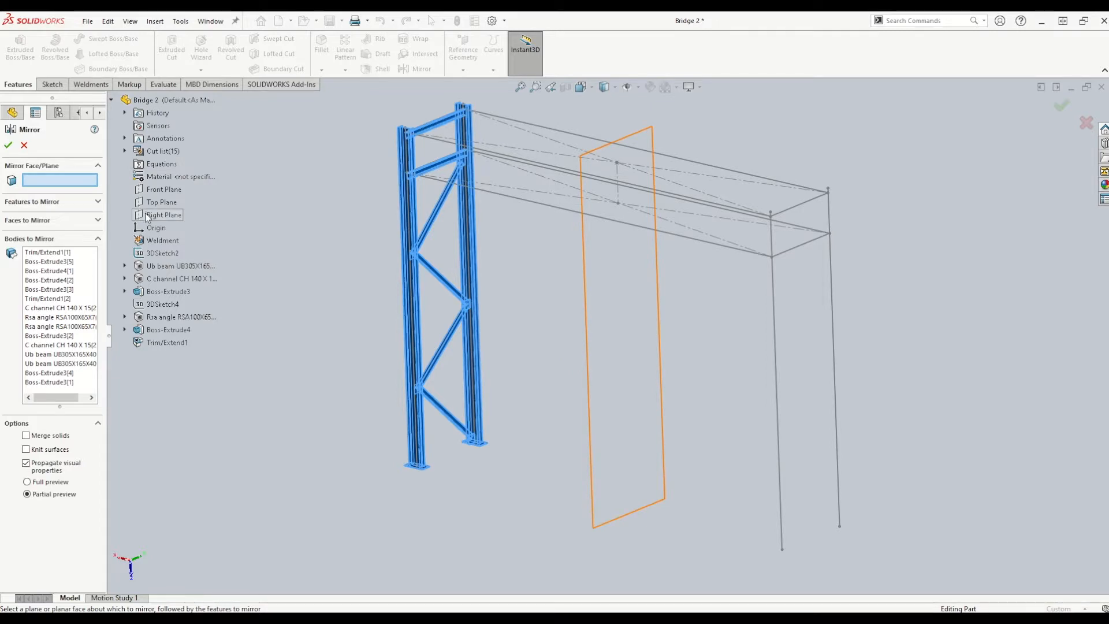
{"action": "left_click", "coordinate": [146, 216]}
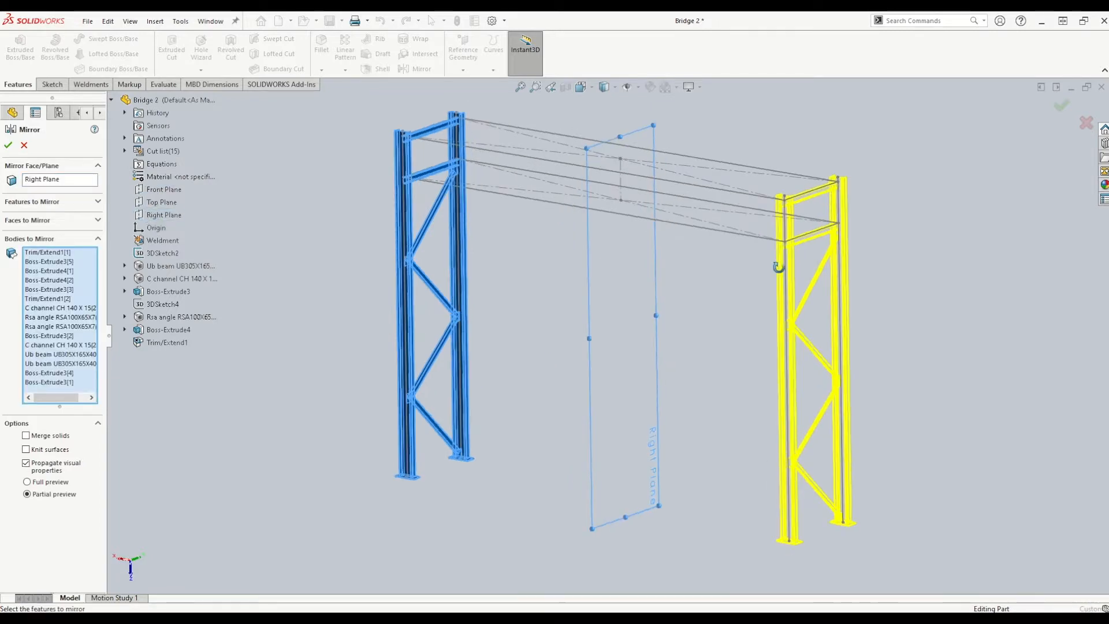
{"action": "scroll", "coordinate": [827, 198], "scroll_direction": "down", "scroll_amount": 5}
{"action": "mouse_move", "coordinate": [814, 209]}
{"action": "middle_mouse_down"}
{"action": "mouse_move", "coordinate": [873, 186]}
{"action": "mouse_move", "coordinate": [872, 329]}
{"action": "mouse_move", "coordinate": [721, 372]}
{"action": "middle_mouse_up"}
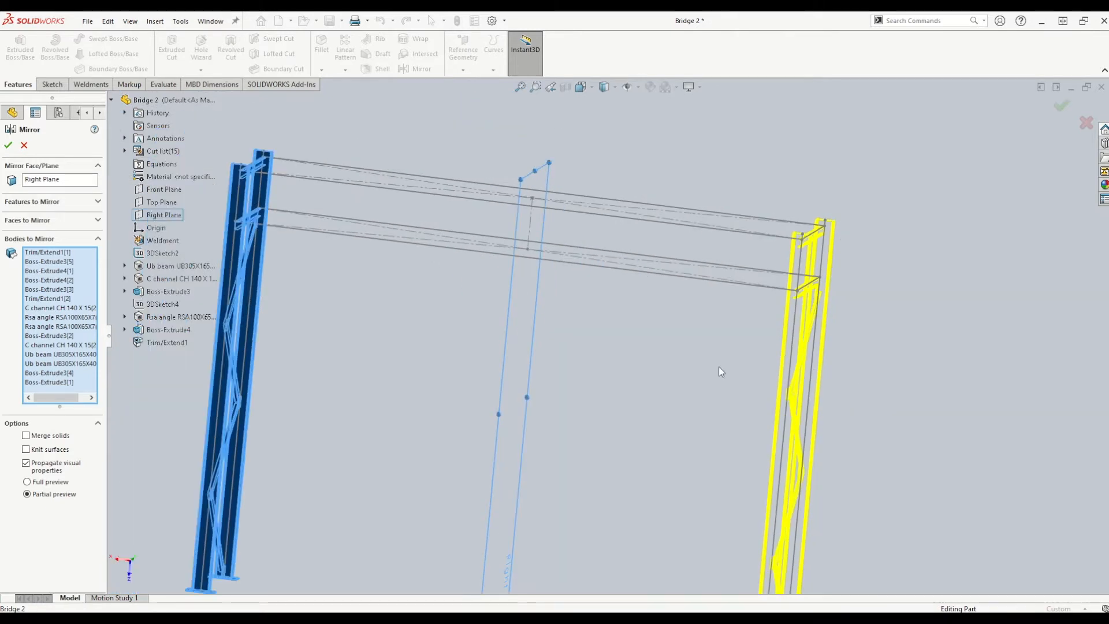
{"action": "scroll", "coordinate": [560, 405], "scroll_direction": "up", "scroll_amount": 1}
{"action": "middle_click_drag", "start_coordinate": [561, 406], "coordinate": [531, 394]}
{"action": "key", "text": "f"}
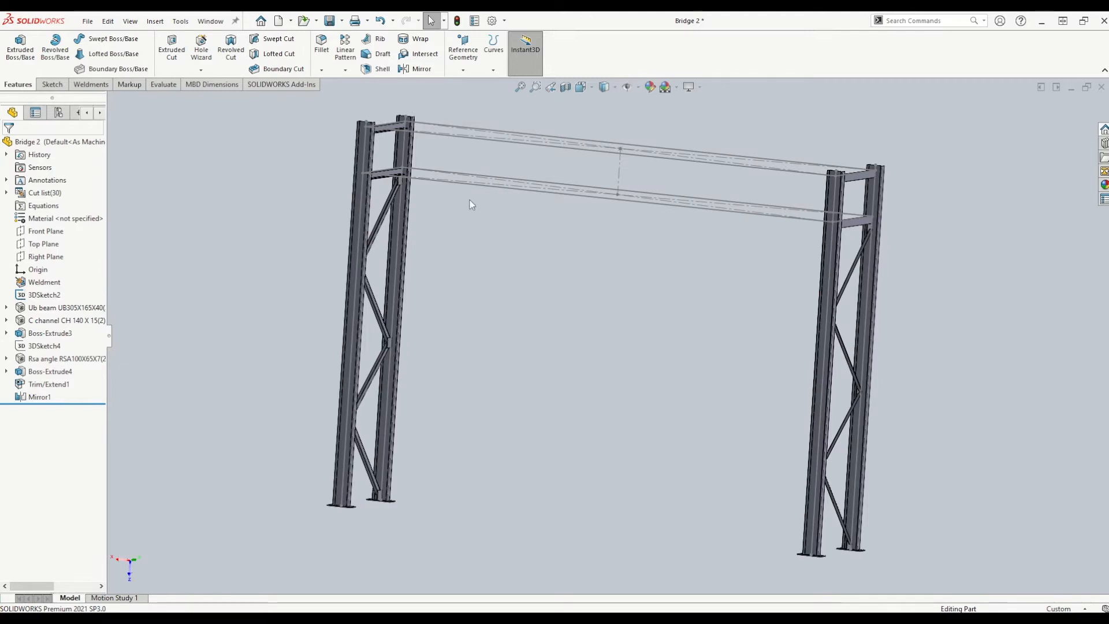
{"action": "middle_click_drag", "start_coordinate": [448, 237], "coordinate": [395, 131]}
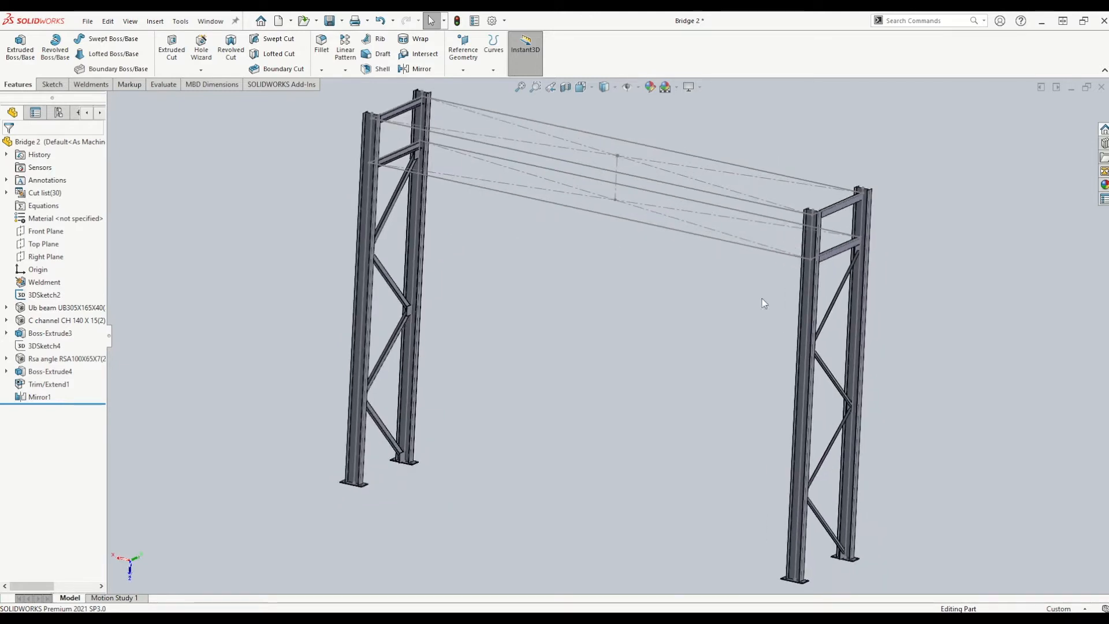
Step: Start a BSI rsa angle structural member, size RSA75x50x6, along the near upper longitudinal sketch line between the towers
{"action": "left_click", "coordinate": [90, 84]}
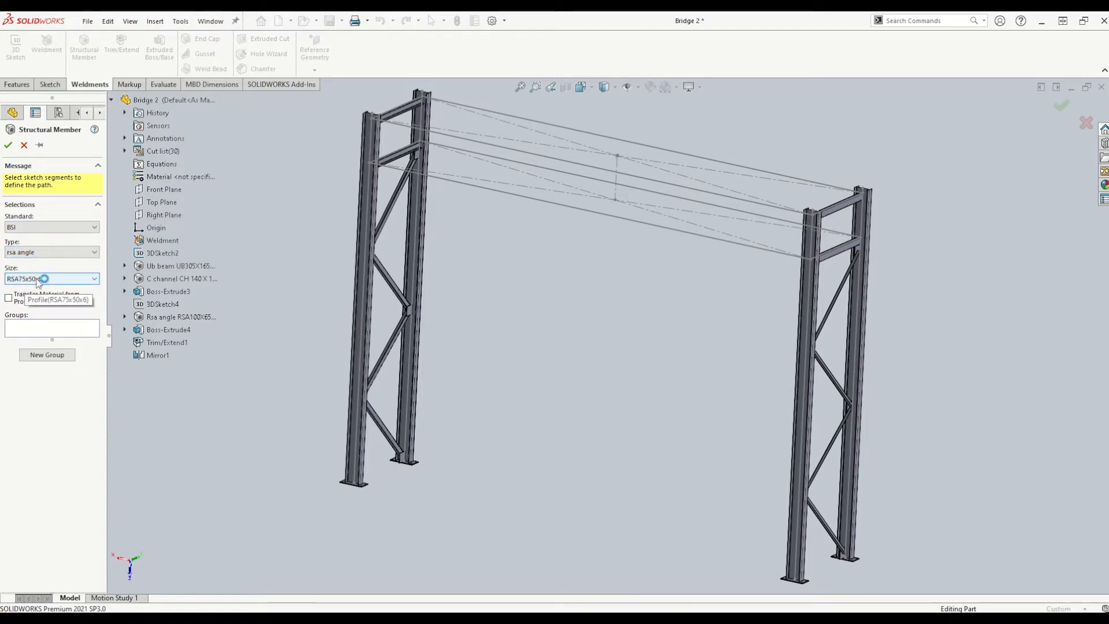
{"action": "scroll", "coordinate": [548, 180], "scroll_direction": "down", "scroll_amount": 3}
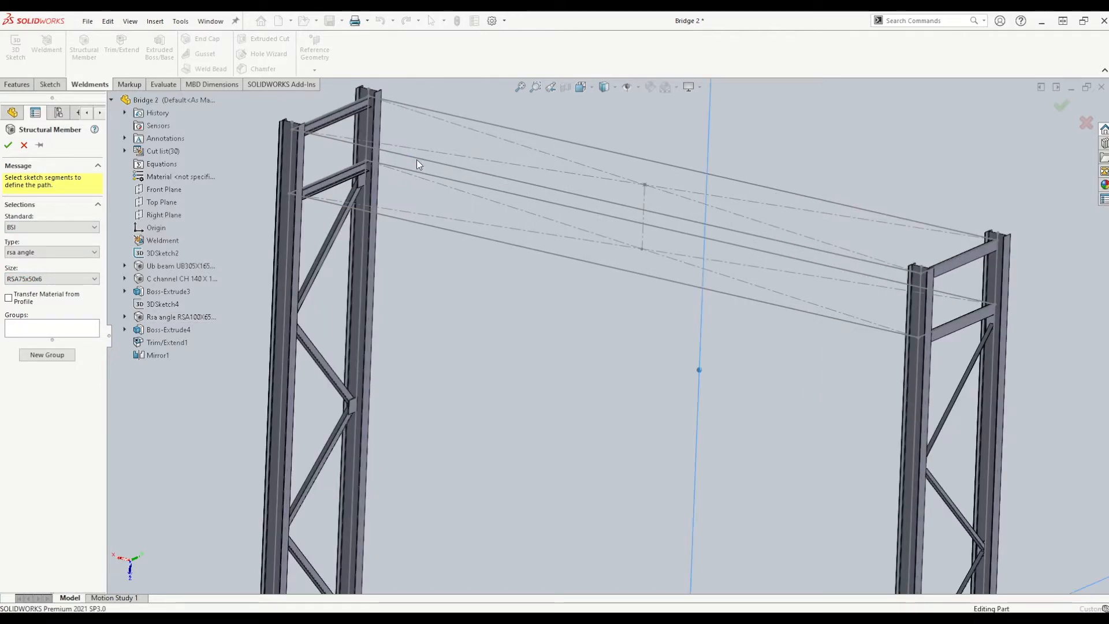
{"action": "left_click", "coordinate": [416, 160]}
{"action": "scroll", "coordinate": [377, 158], "scroll_direction": "down", "scroll_amount": 6}
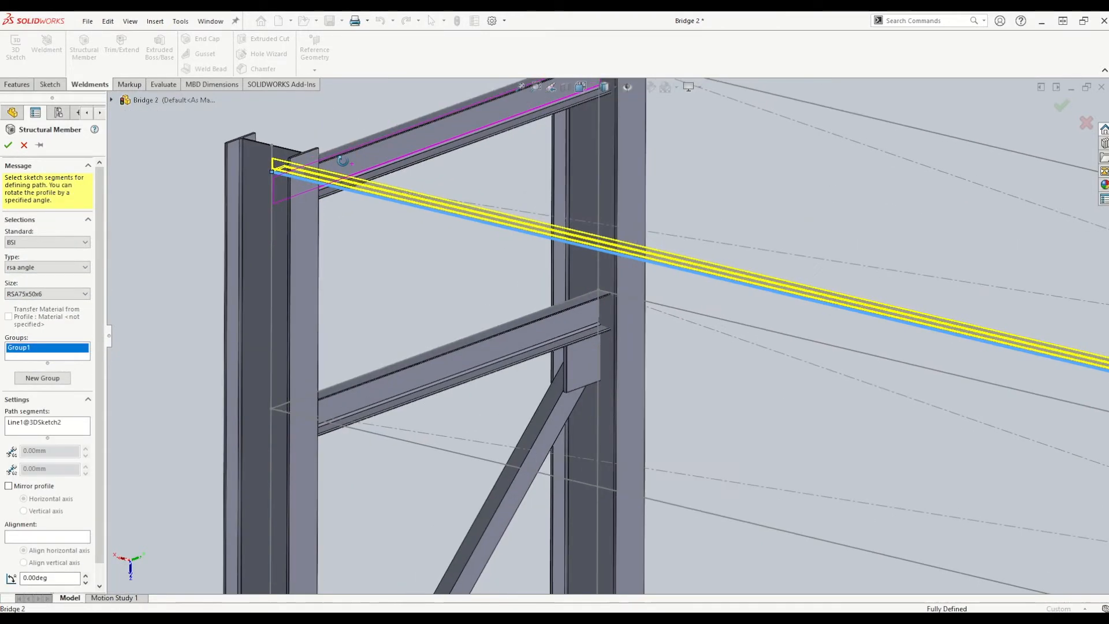
{"action": "scroll", "coordinate": [294, 171], "scroll_direction": "up", "scroll_amount": 4}
{"action": "mouse_move", "coordinate": [295, 172]}
{"action": "middle_mouse_down"}
{"action": "mouse_move", "coordinate": [279, 171]}
{"action": "mouse_move", "coordinate": [332, 189]}
{"action": "mouse_move", "coordinate": [301, 187]}
{"action": "middle_mouse_up"}
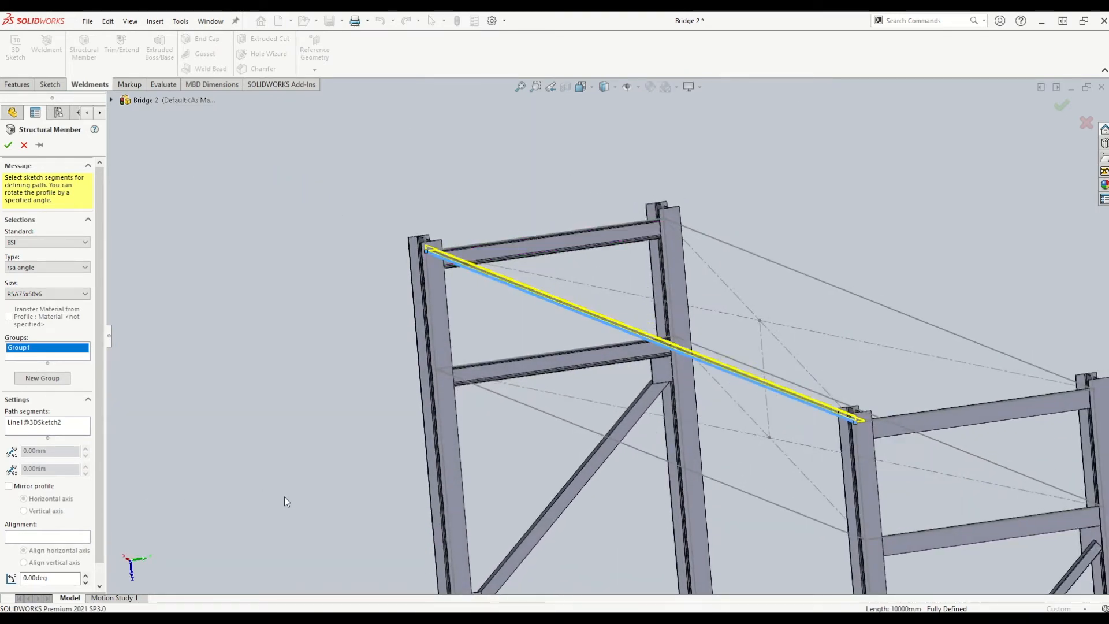
Step: Rotate the upper angle profile to 270 degrees and mirror it about the horizontal axis
{"action": "type", "text": "270"}
{"action": "key", "text": "Return"}
{"action": "scroll", "coordinate": [434, 323], "scroll_direction": "down", "scroll_amount": 5}
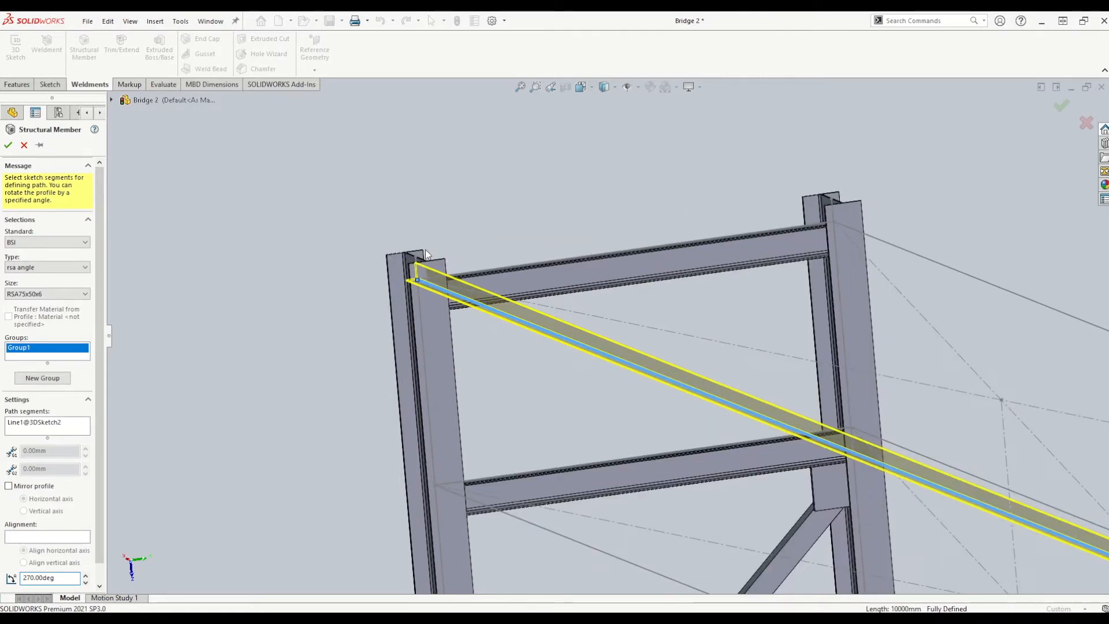
{"action": "left_click", "coordinate": [16, 489]}
{"action": "middle_click_drag", "start_coordinate": [470, 386], "coordinate": [479, 290]}
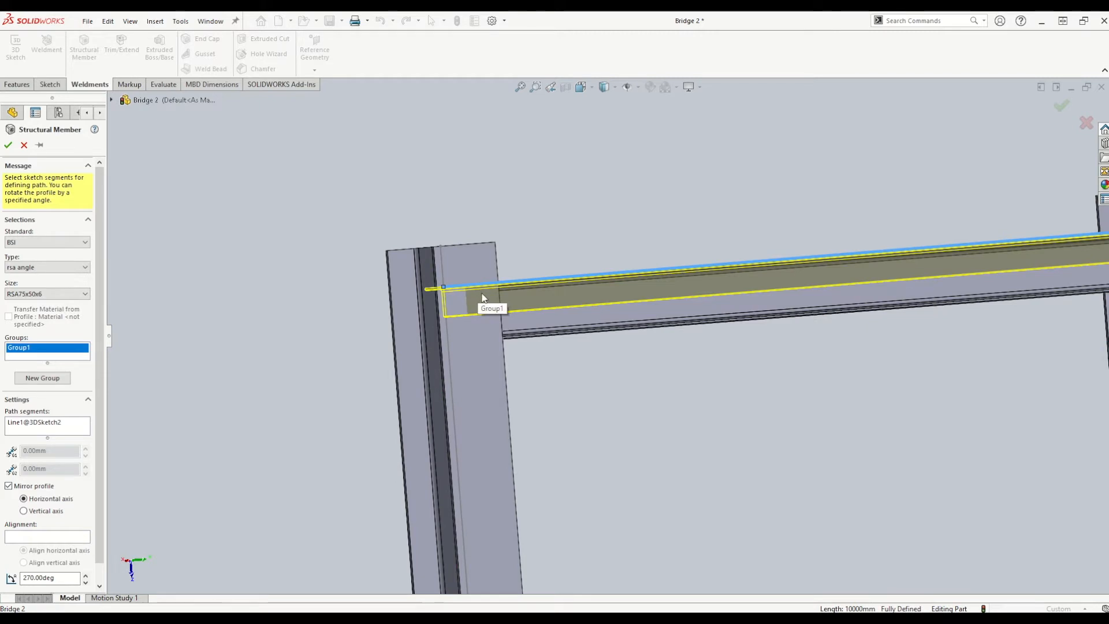
{"action": "scroll", "coordinate": [566, 289], "scroll_direction": "up", "scroll_amount": 1}
{"action": "scroll", "coordinate": [567, 296], "scroll_direction": "down", "scroll_amount": 2}
{"action": "middle_click_drag", "start_coordinate": [553, 308], "coordinate": [497, 347]}
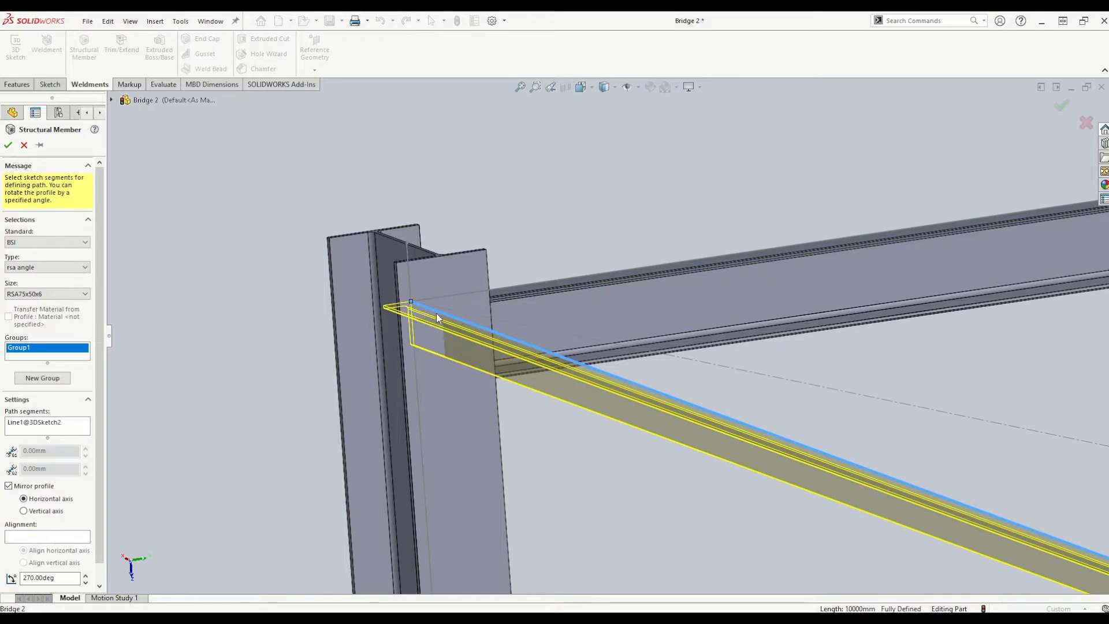
{"action": "scroll", "coordinate": [524, 466], "scroll_direction": "up", "scroll_amount": 3}
{"action": "middle_click_drag", "start_coordinate": [523, 465], "coordinate": [575, 461]}
Step: Add a second structural member group along the lower longitudinal sketch line directly below the first angle
{"action": "left_click", "coordinate": [42, 378]}
{"action": "scroll", "coordinate": [609, 419], "scroll_direction": "down", "scroll_amount": 3}
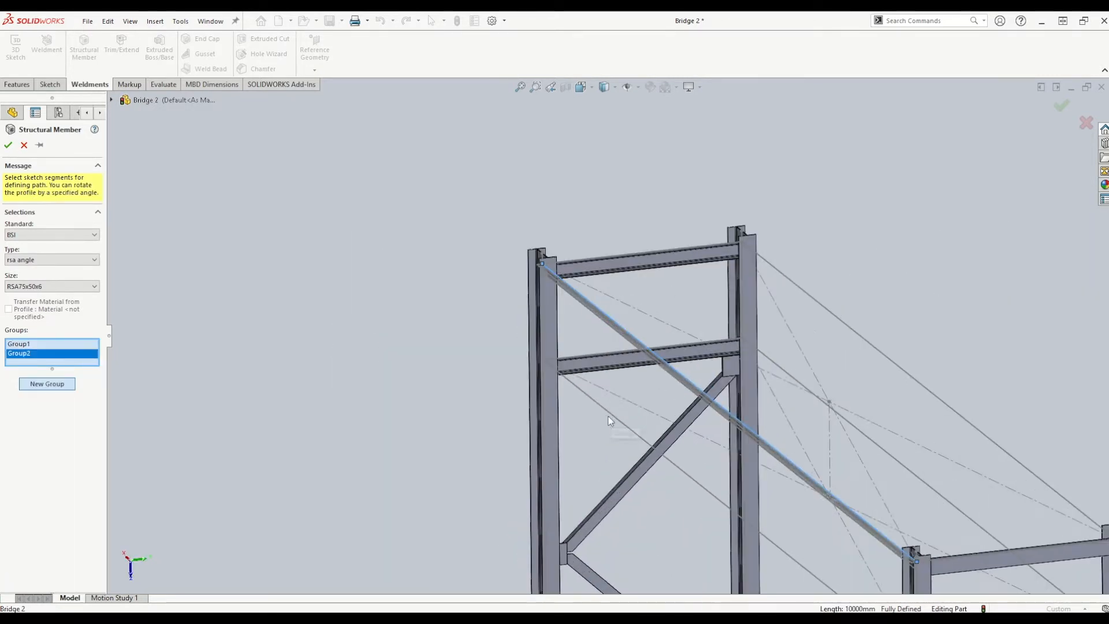
{"action": "scroll", "coordinate": [607, 410], "scroll_direction": "down", "scroll_amount": 2}
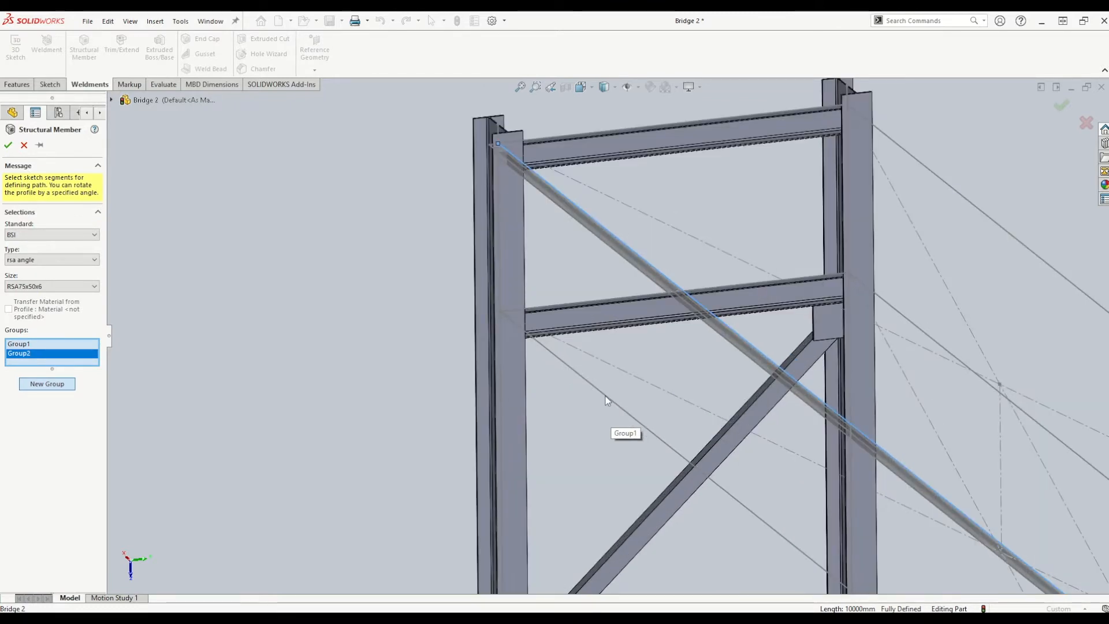
{"action": "left_click", "coordinate": [607, 400]}
{"action": "middle_click_drag", "start_coordinate": [574, 412], "coordinate": [479, 301]}
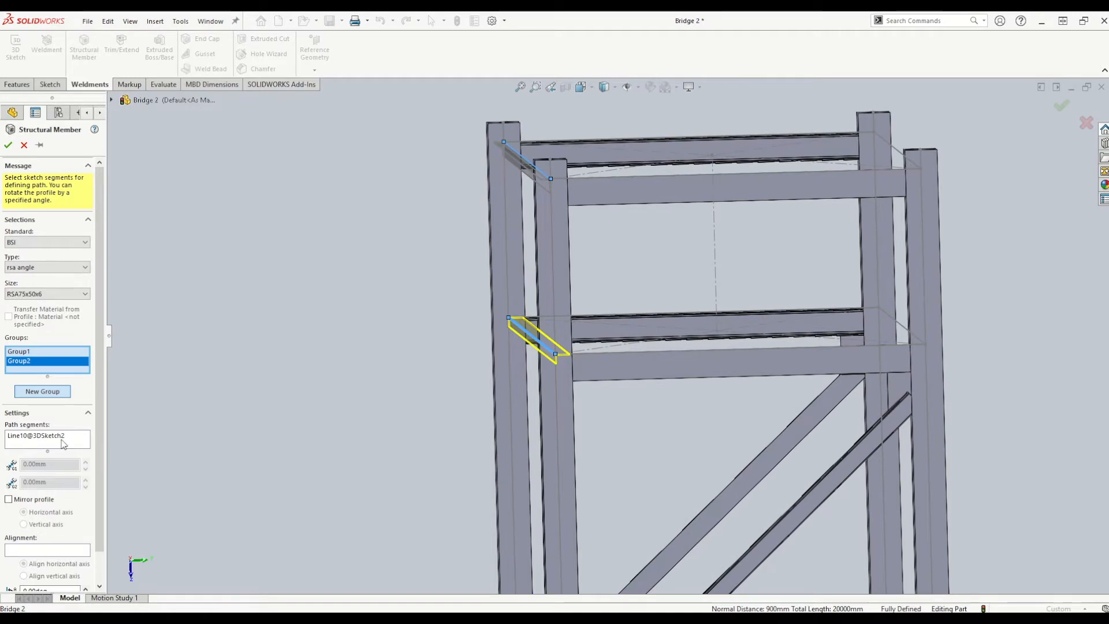
{"action": "scroll", "coordinate": [520, 340], "scroll_direction": "down", "scroll_amount": 2}
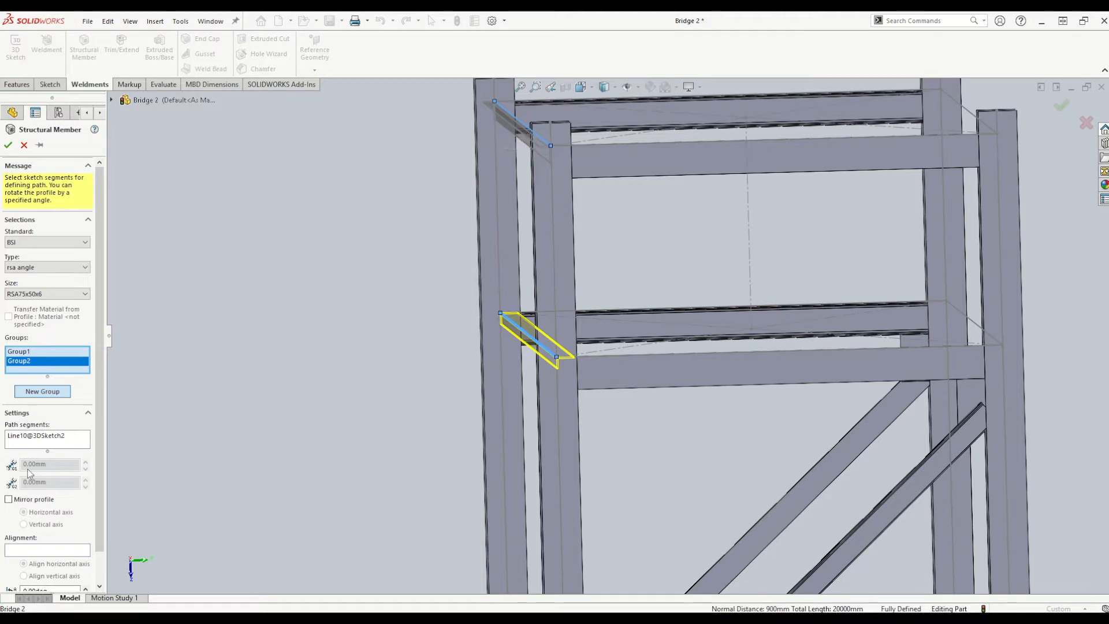
Step: Mirror the lower angle profile about the horizontal axis, rotate it to 270 degrees, and create both angle members
{"action": "left_click", "coordinate": [9, 499]}
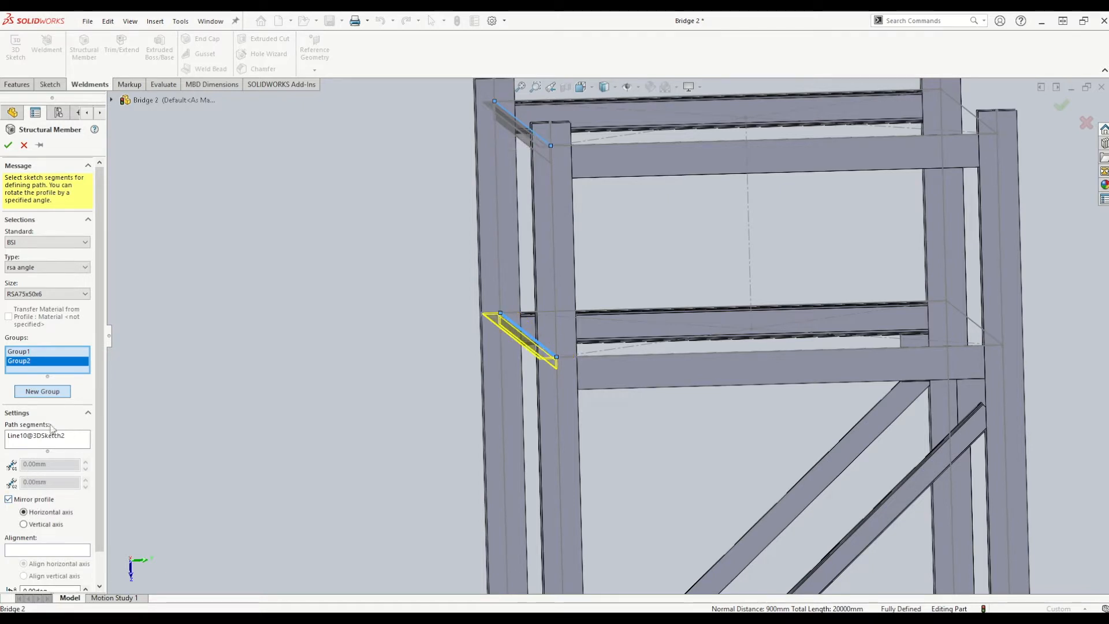
{"action": "scroll", "coordinate": [38, 501], "scroll_direction": "down", "scroll_amount": 1}
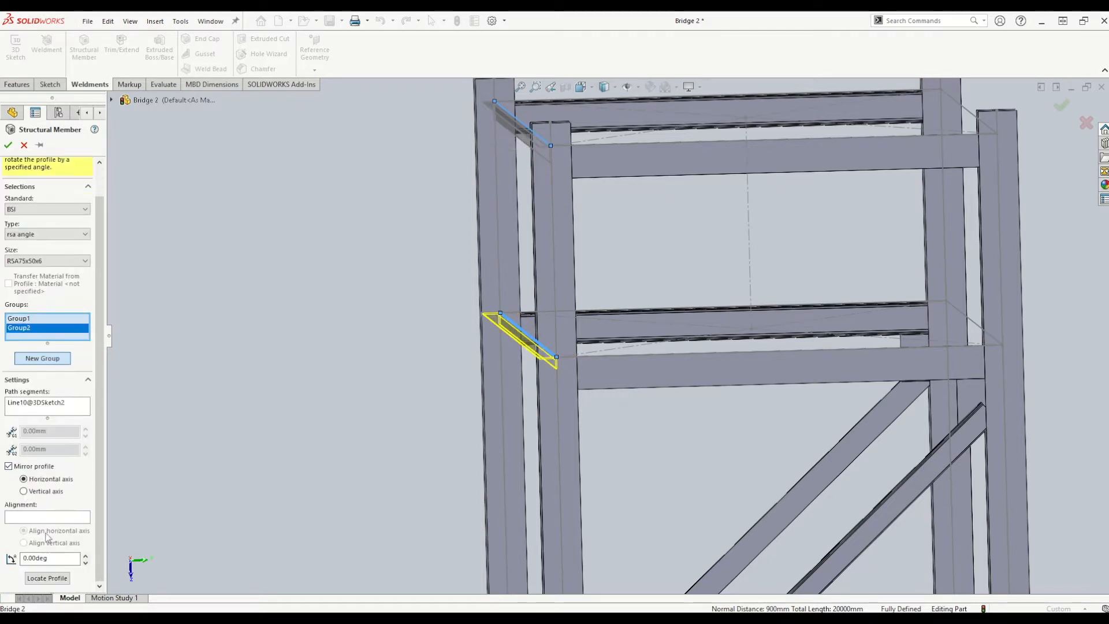
{"action": "key", "text": "Return"}
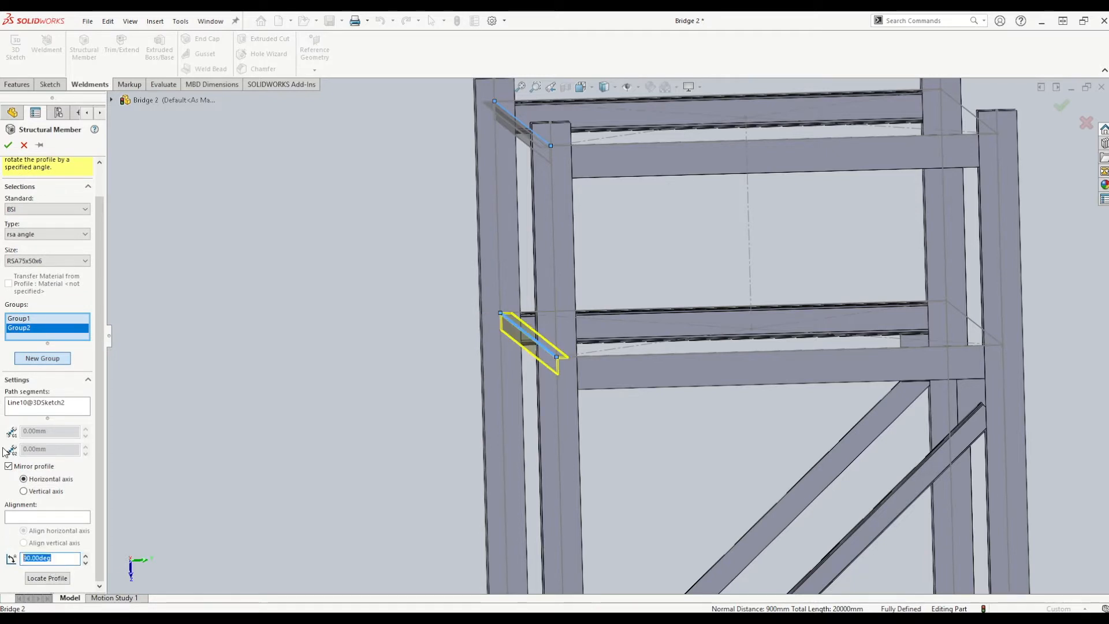
{"action": "key", "text": "Return"}
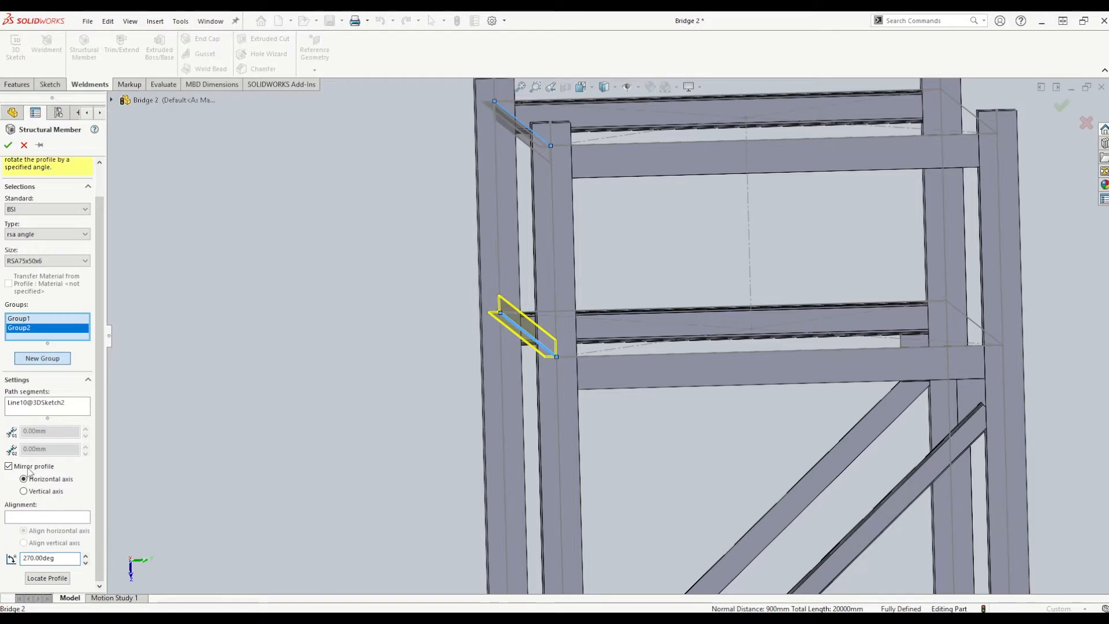
{"action": "scroll", "coordinate": [540, 335], "scroll_direction": "down", "scroll_amount": 3}
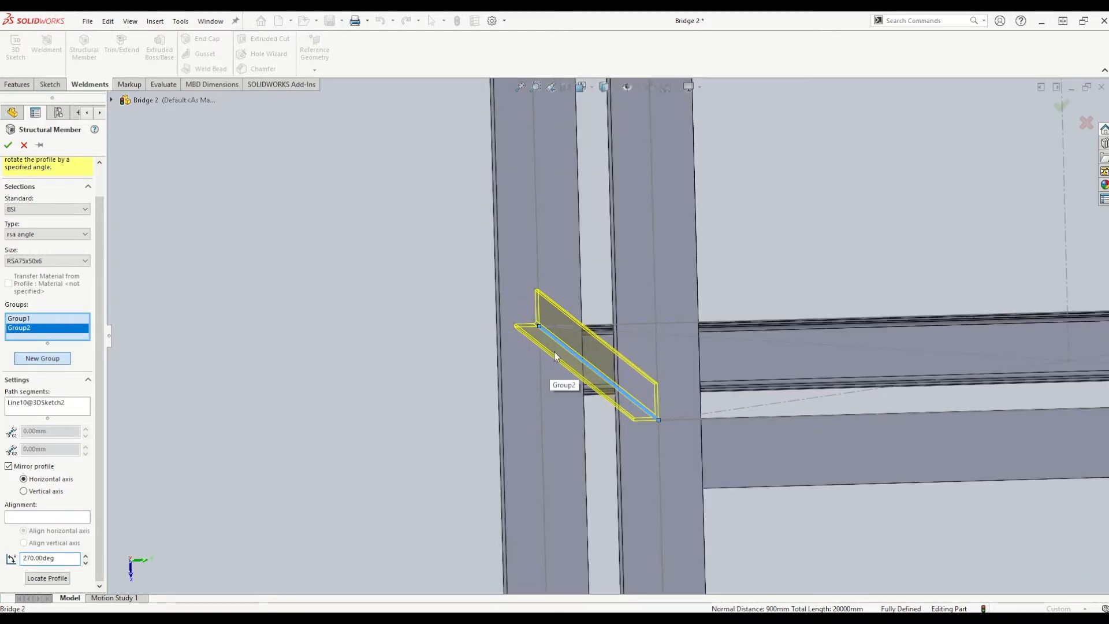
{"action": "scroll", "coordinate": [537, 354], "scroll_direction": "up", "scroll_amount": 2}
{"action": "left_click", "coordinate": [8, 146]}
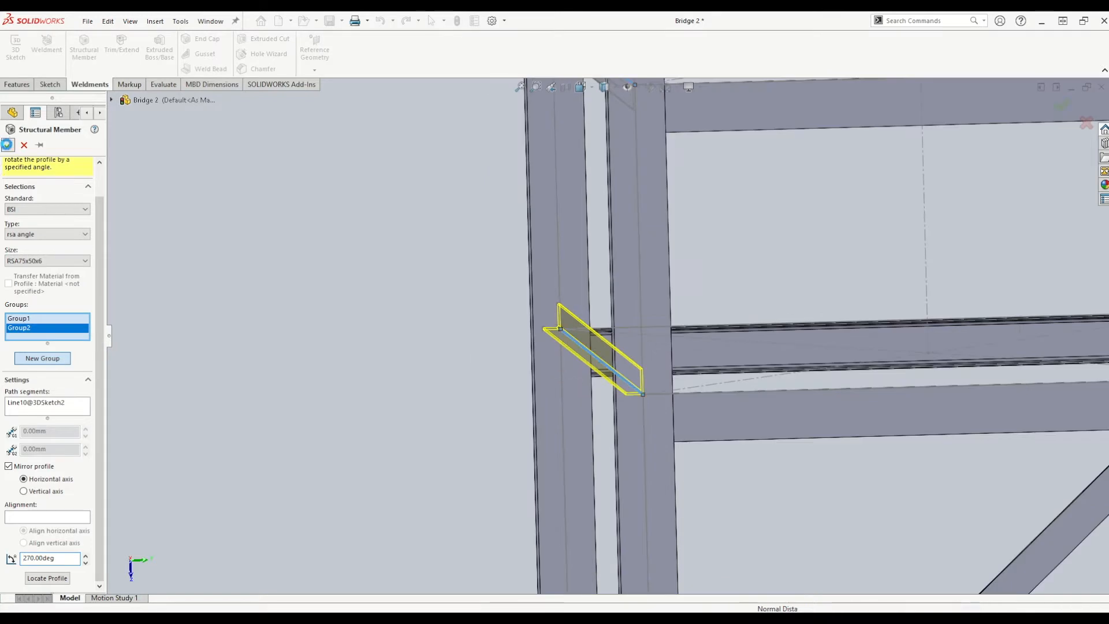
{"action": "scroll", "coordinate": [400, 304], "scroll_direction": "up", "scroll_amount": 5}
{"action": "middle_click_drag", "start_coordinate": [582, 255], "coordinate": [555, 272]}
{"action": "scroll", "coordinate": [624, 270], "scroll_direction": "up", "scroll_amount": 4}
{"action": "middle_click_drag", "start_coordinate": [705, 229], "coordinate": [699, 250]}
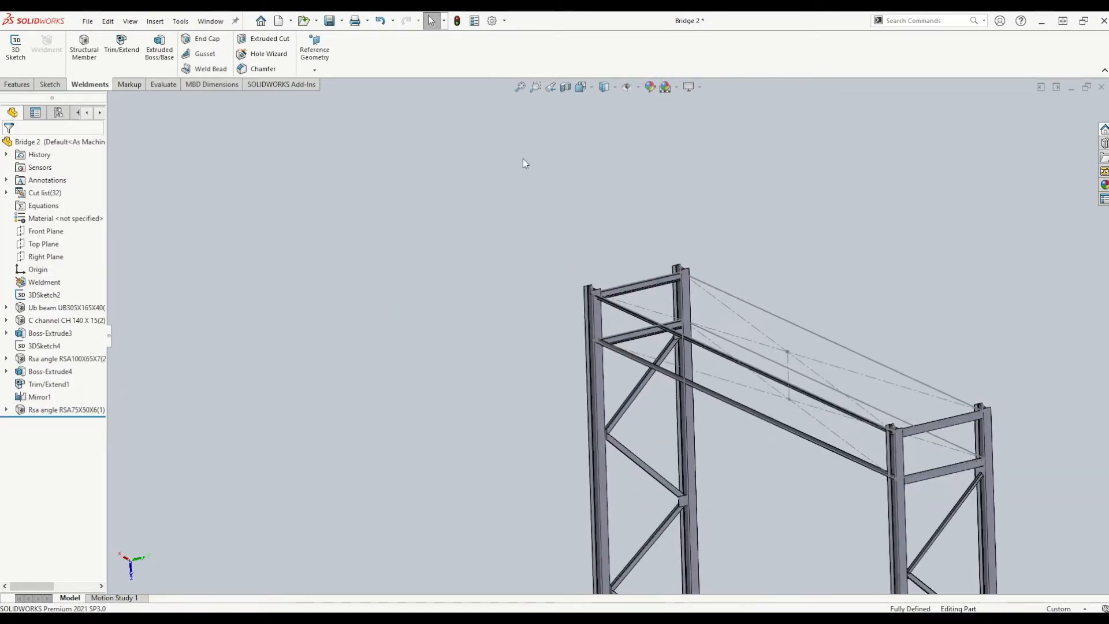
Step: Create a section view parallel to the Right Plane, offset about 3220 mm so it cuts both longitudinal angles near the remaining tower
{"action": "left_click", "coordinate": [566, 87]}
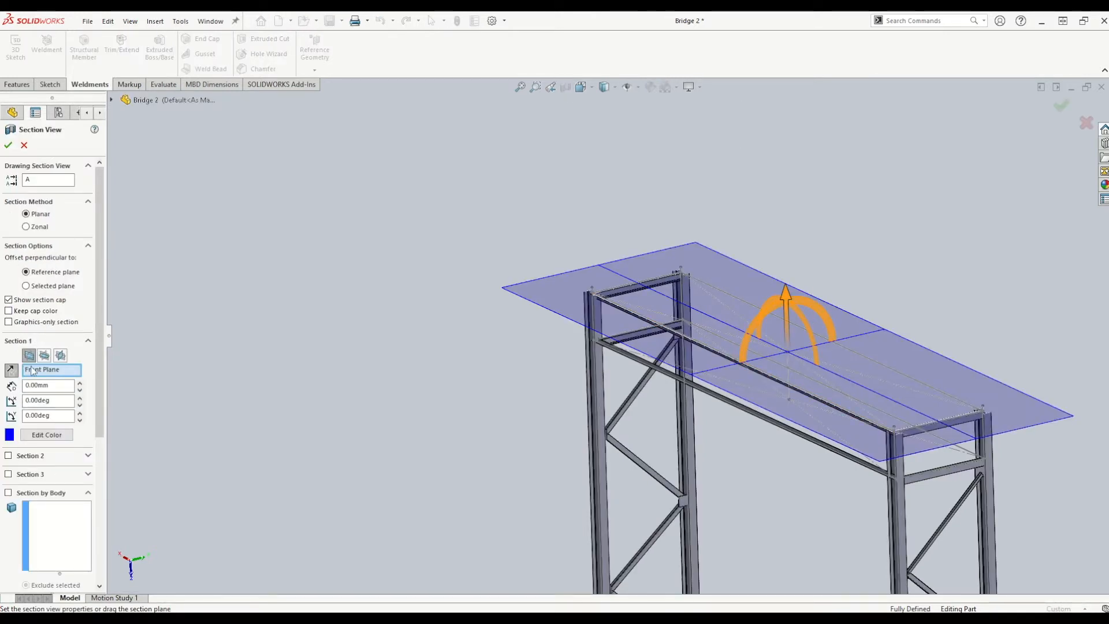
{"action": "left_click", "coordinate": [44, 356]}
{"action": "left_click", "coordinate": [60, 357]}
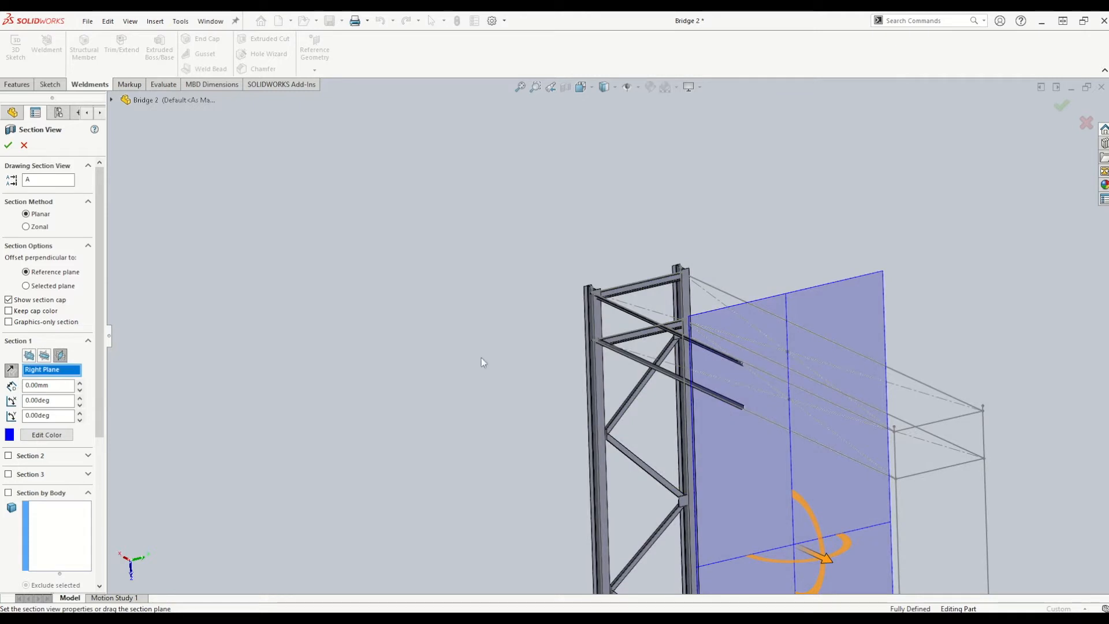
{"action": "left_click_drag", "start_coordinate": [824, 557], "coordinate": [729, 513]}
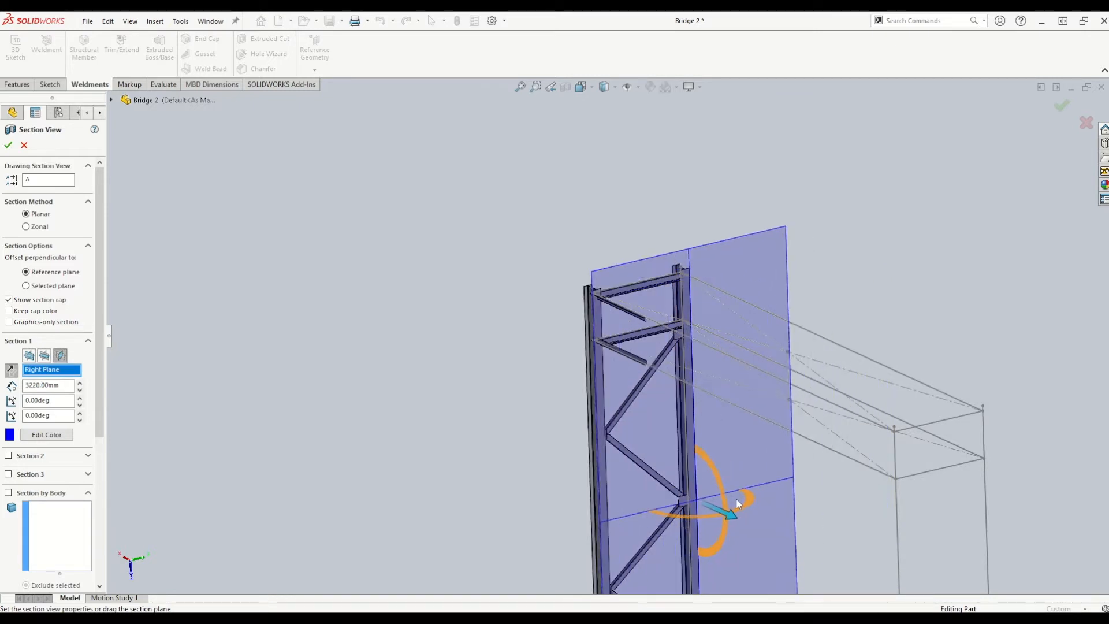
{"action": "left_click", "coordinate": [8, 147]}
Step: Start a sketch on the outer flange face of the UB305X165X40 beam behind the cut angles and view it face-on
{"action": "scroll", "coordinate": [663, 323], "scroll_direction": "down", "scroll_amount": 3}
{"action": "mouse_move", "coordinate": [654, 338]}
{"action": "middle_mouse_down"}
{"action": "mouse_move", "coordinate": [549, 292]}
{"action": "mouse_move", "coordinate": [612, 308]}
{"action": "middle_mouse_up"}
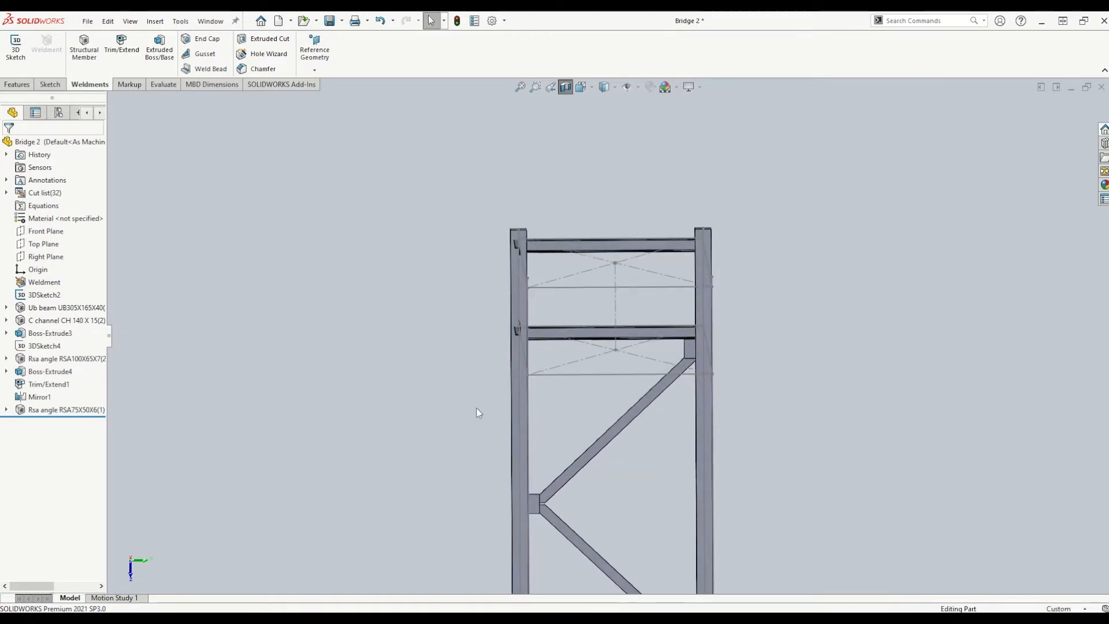
{"action": "scroll", "coordinate": [516, 286], "scroll_direction": "down", "scroll_amount": 5}
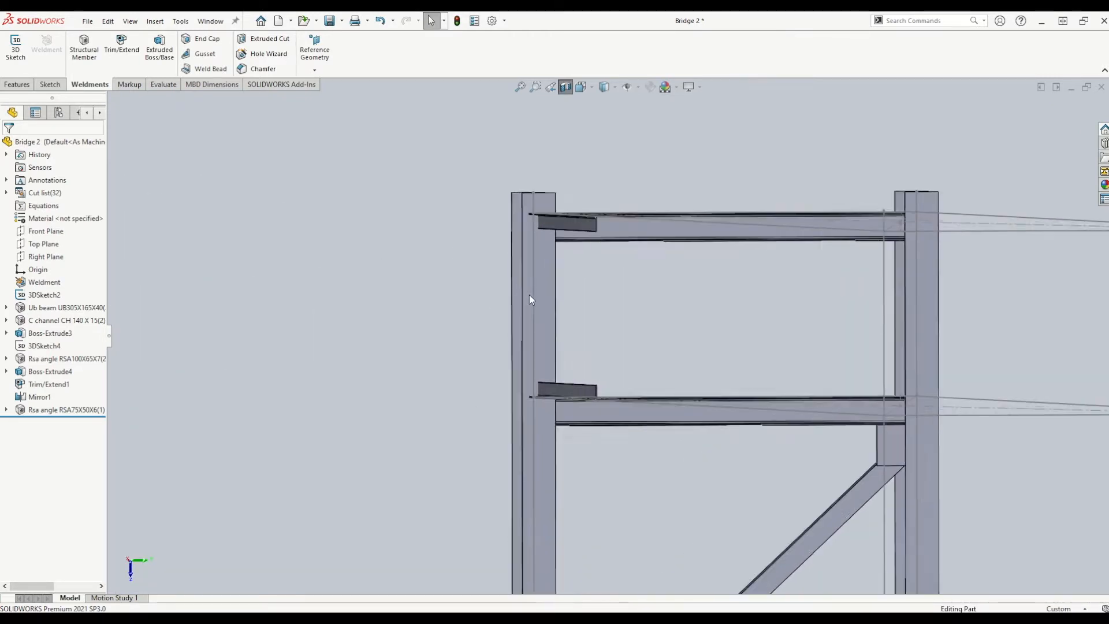
{"action": "left_click", "coordinate": [558, 283]}
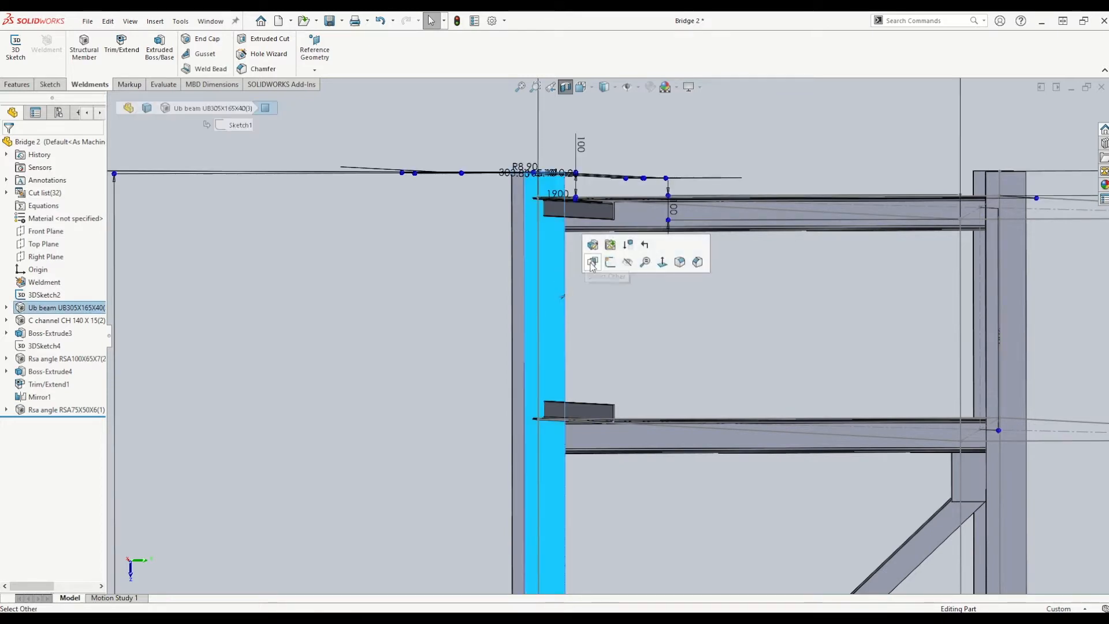
{"action": "left_click", "coordinate": [608, 262]}
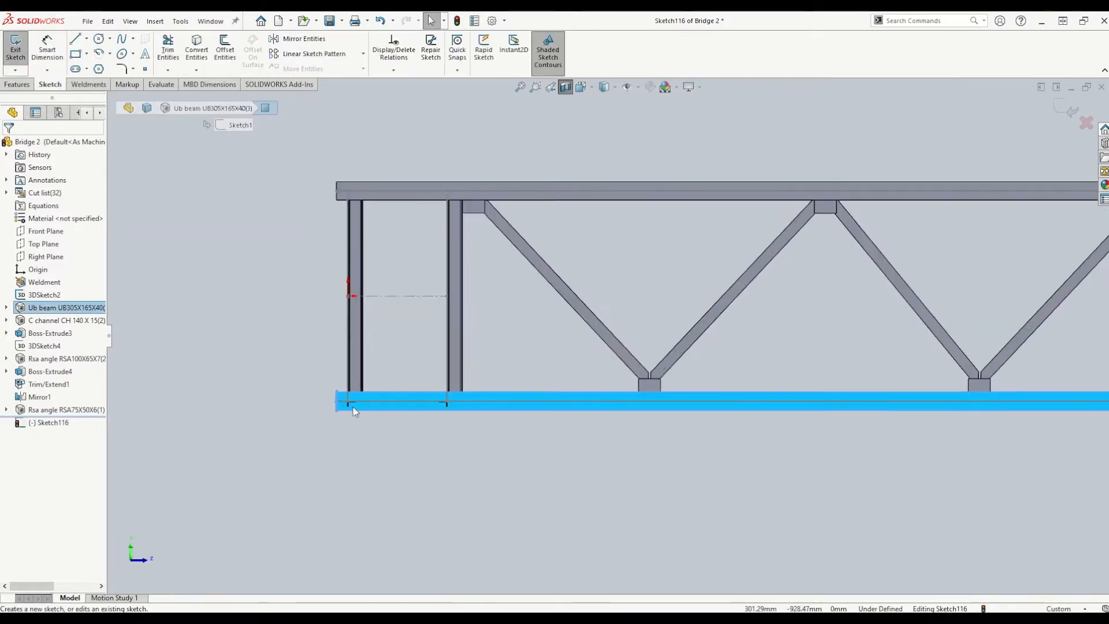
{"action": "middle_click_drag", "start_coordinate": [363, 405], "coordinate": [302, 441]}
{"action": "middle_click_drag", "start_coordinate": [347, 384], "coordinate": [551, 429]}
{"action": "middle_click_drag", "start_coordinate": [498, 294], "coordinate": [540, 347]}
{"action": "key", "text": "space"}
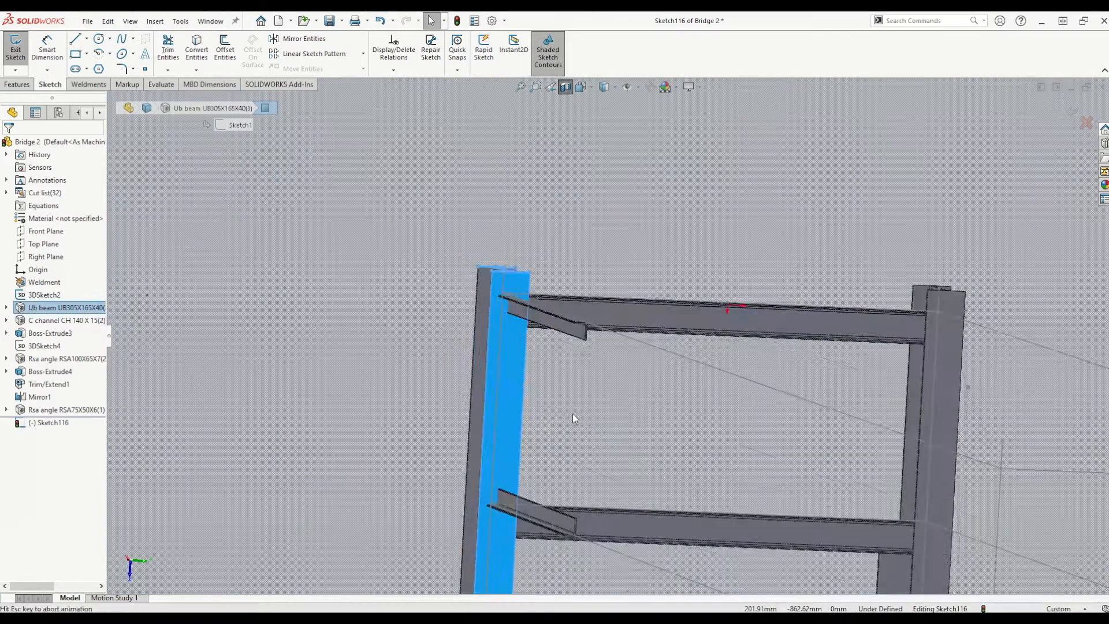
{"action": "left_click", "coordinate": [528, 421]}
{"action": "scroll", "coordinate": [578, 134], "scroll_direction": "down", "scroll_amount": 6}
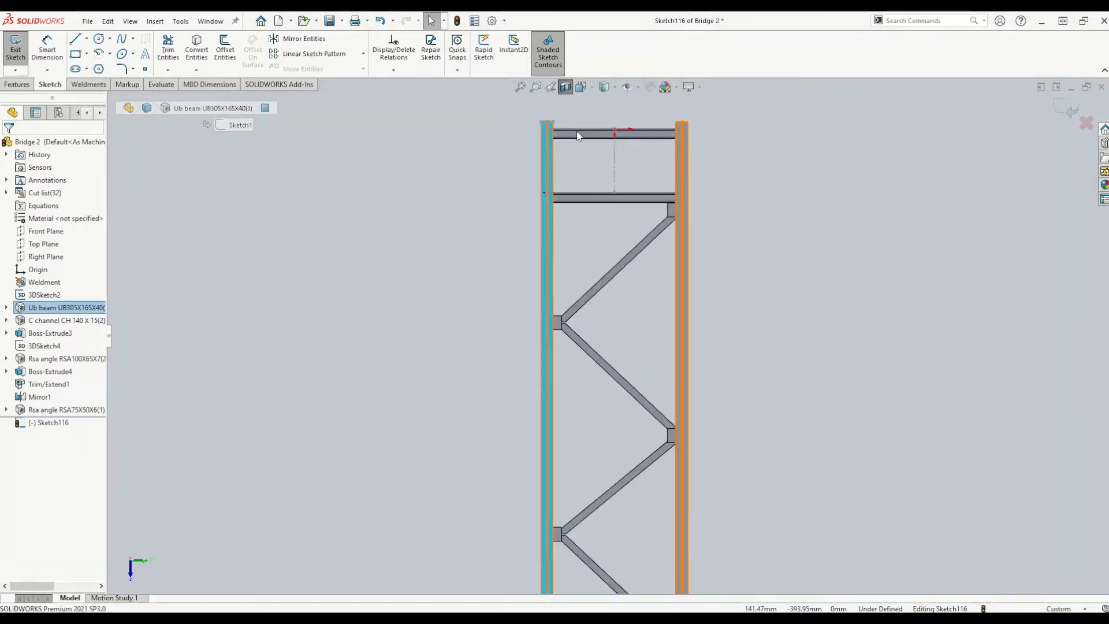
Step: Sketch a corner rectangle about 136 mm wide and 121 mm high around the upper angle profile on the beam flange
{"action": "scroll", "coordinate": [559, 238], "scroll_direction": "down", "scroll_amount": 8}
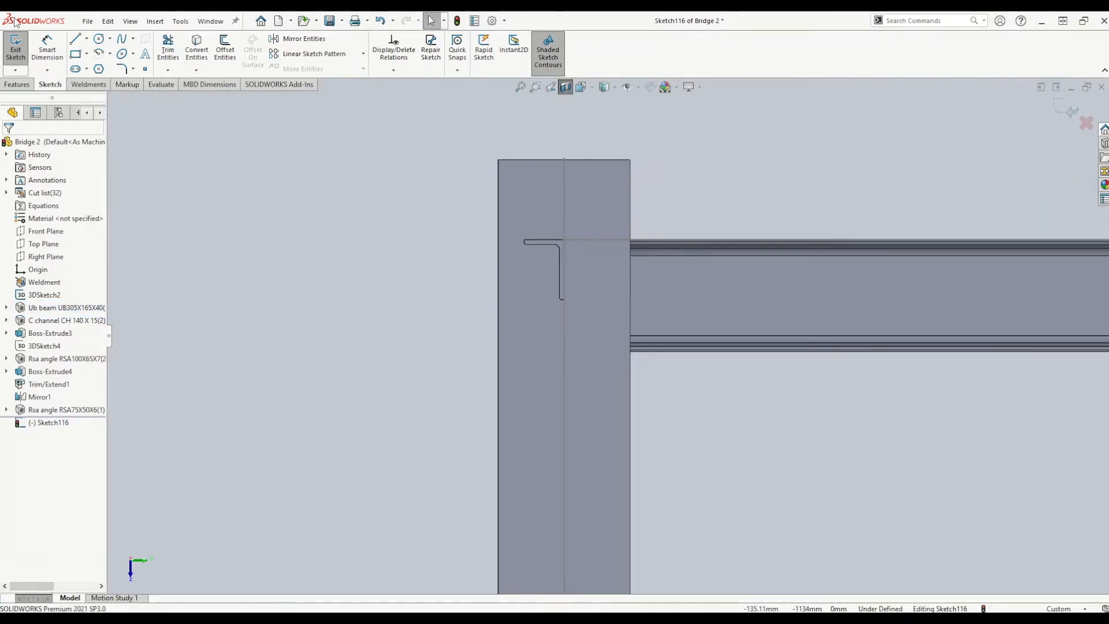
{"action": "left_click", "coordinate": [77, 54]}
{"action": "left_click", "coordinate": [506, 225]}
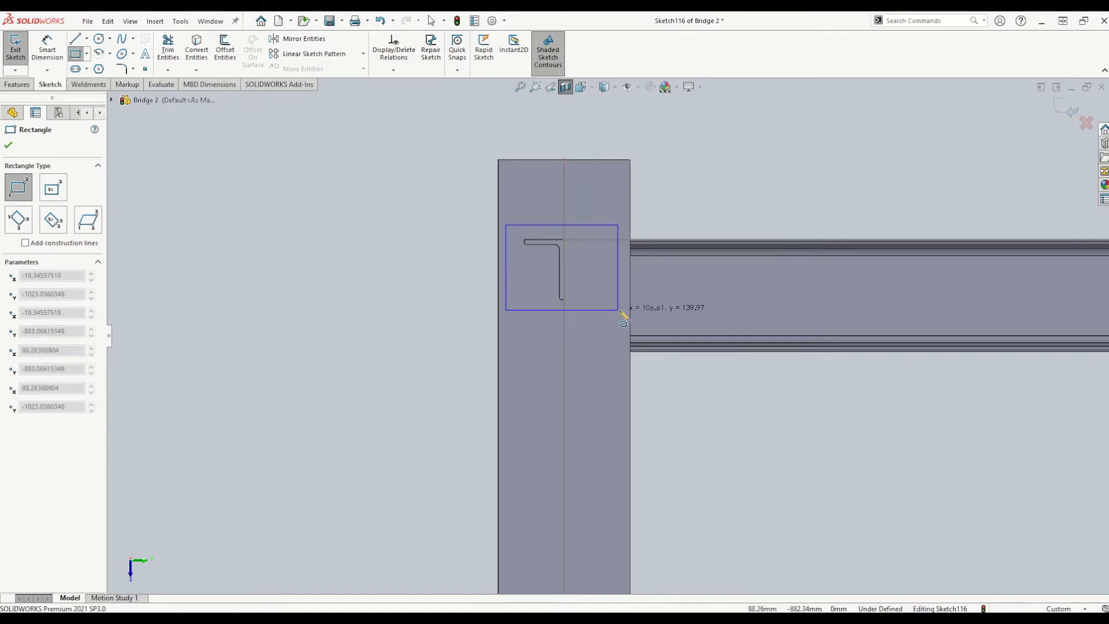
{"action": "left_click", "coordinate": [613, 319]}
{"action": "scroll", "coordinate": [611, 335], "scroll_direction": "up", "scroll_amount": 8}
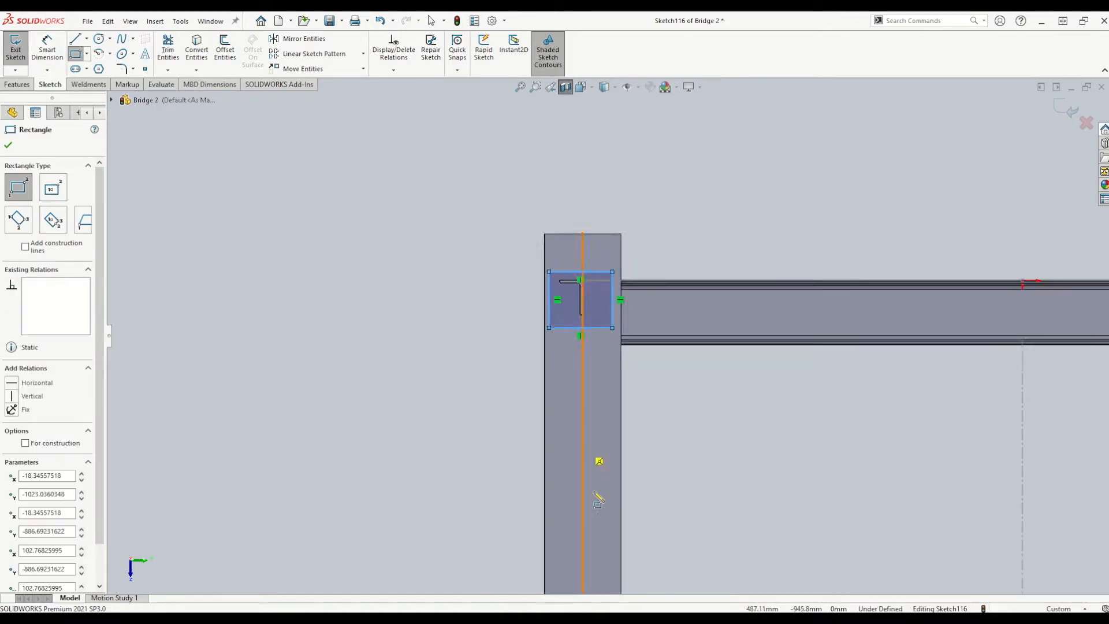
Step: Sketch a second corner rectangle about 136 mm wide and 156 mm high around the lower angle profile
{"action": "scroll", "coordinate": [606, 372], "scroll_direction": "down", "scroll_amount": 2}
{"action": "left_click", "coordinate": [596, 363]}
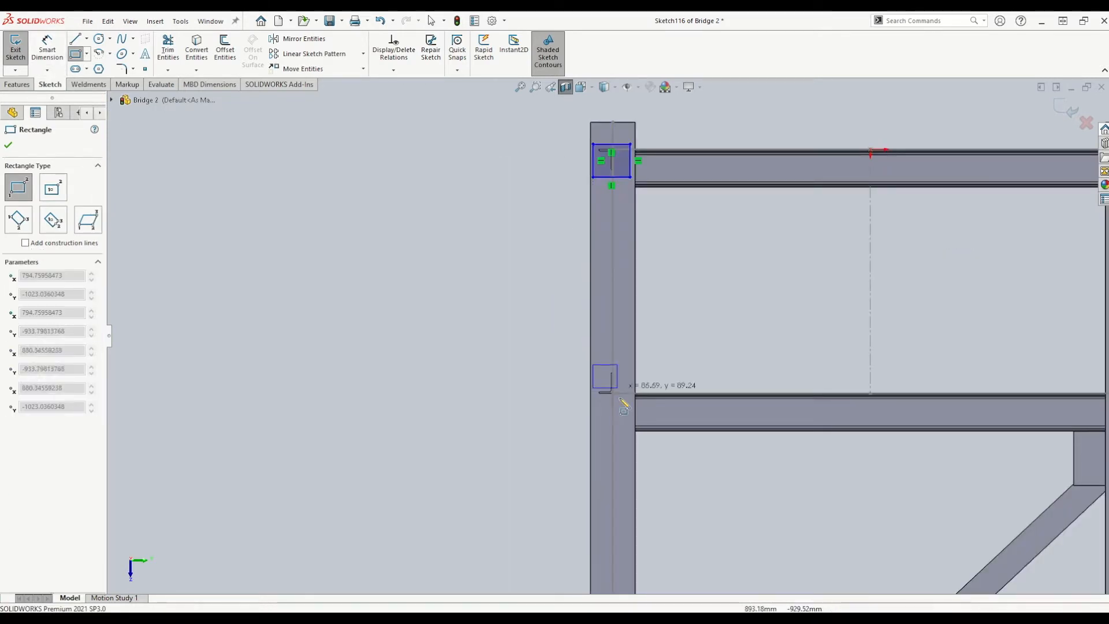
{"action": "scroll", "coordinate": [603, 378], "scroll_direction": "down", "scroll_amount": 4}
{"action": "left_click", "coordinate": [632, 406]}
{"action": "scroll", "coordinate": [602, 203], "scroll_direction": "up", "scroll_amount": 3}
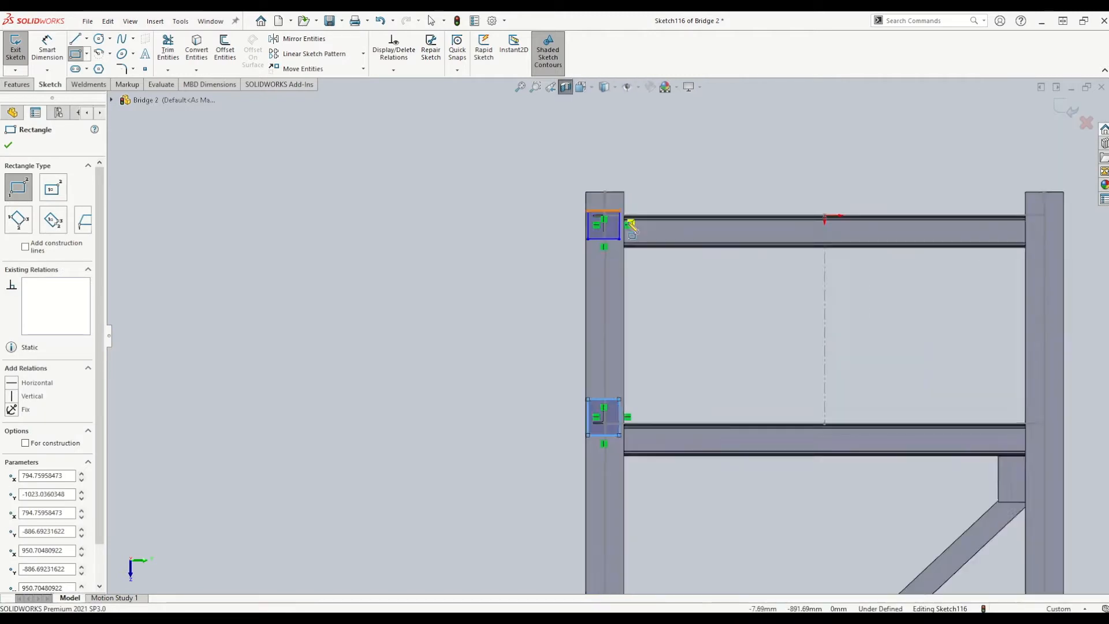
Step: Dimension the upper rectangle to 150 mm wide and 140 mm high
{"action": "left_click", "coordinate": [47, 49]}
{"action": "scroll", "coordinate": [613, 199], "scroll_direction": "down", "scroll_amount": 3}
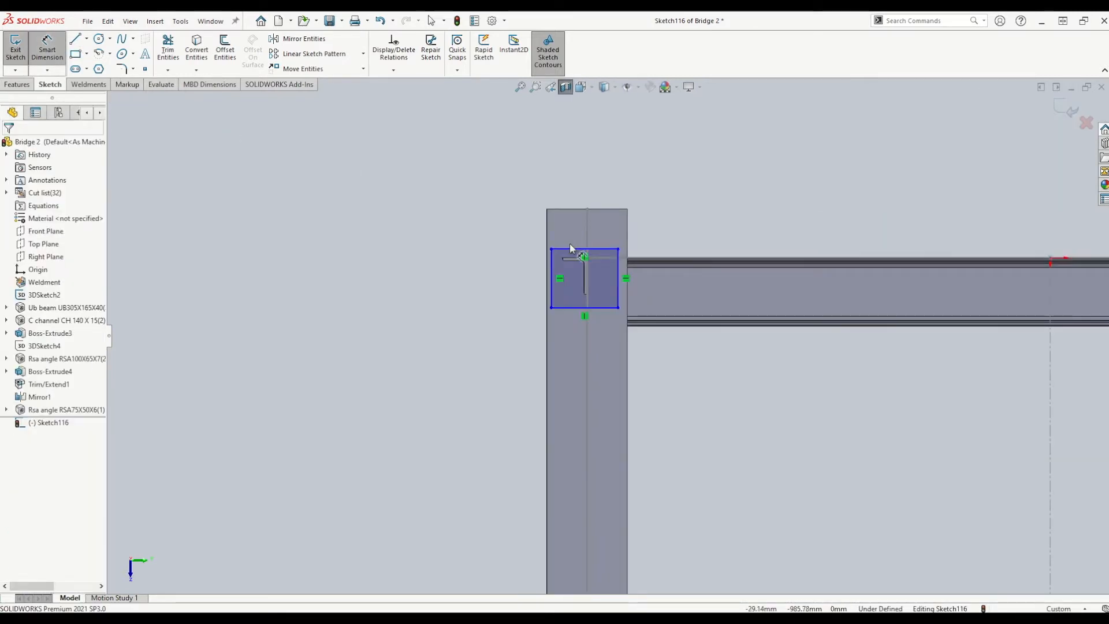
{"action": "left_click", "coordinate": [572, 249]}
{"action": "left_click", "coordinate": [582, 169]}
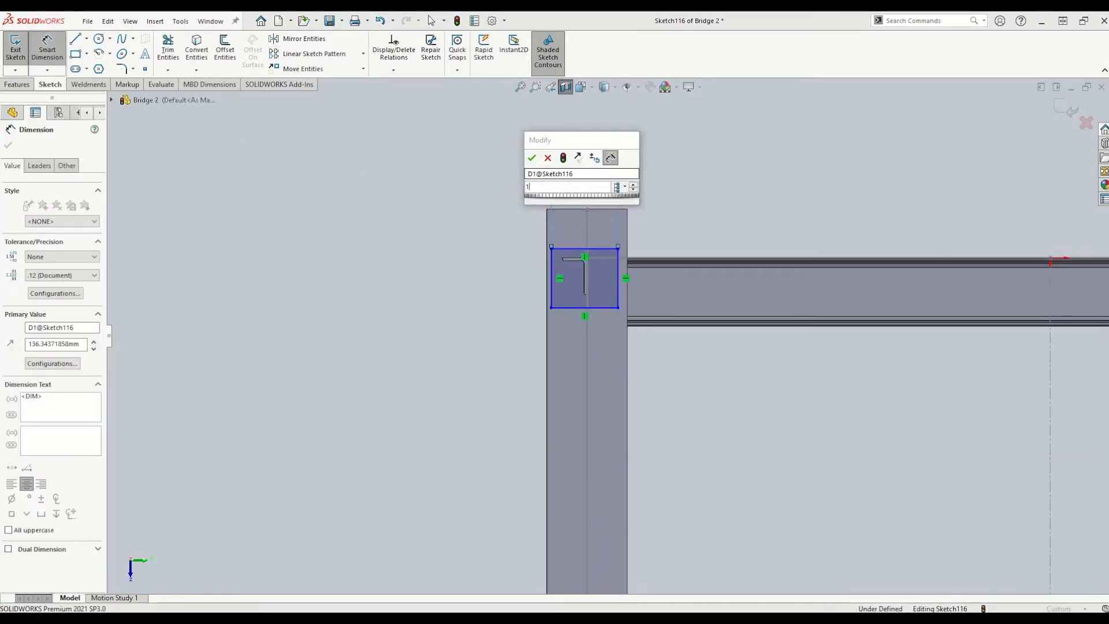
{"action": "type", "text": "150"}
{"action": "key", "text": "Return"}
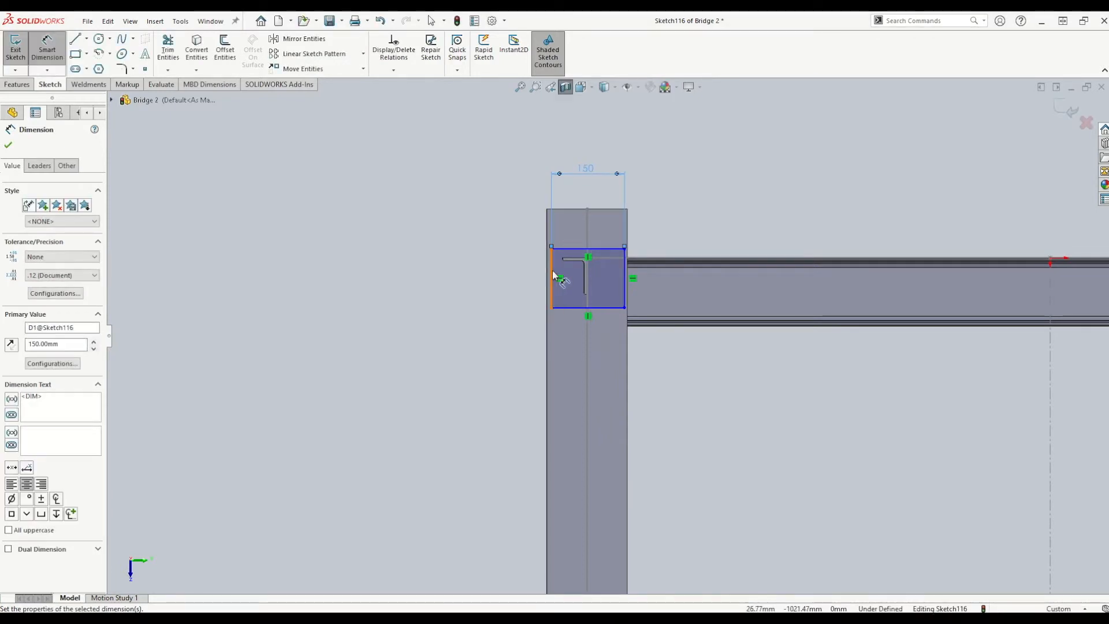
{"action": "left_click", "coordinate": [525, 272]}
{"action": "left_click", "coordinate": [505, 273]}
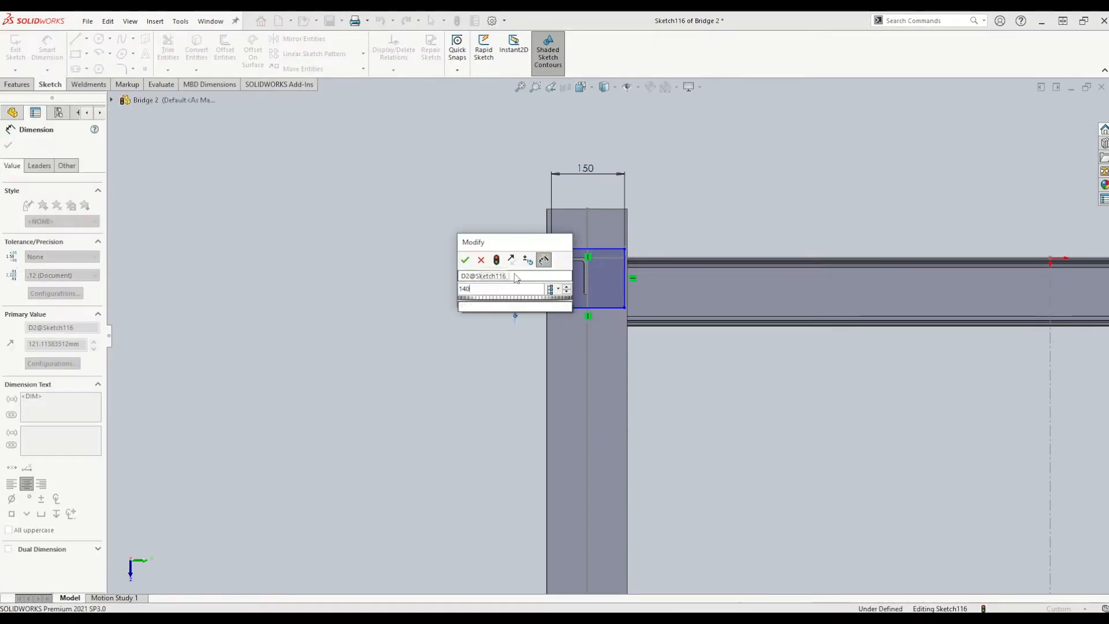
{"action": "type", "text": "140"}
{"action": "key", "text": "Return"}
Step: Dimension the upper rectangle's outer vertical side 10 mm from the beam flange edge
{"action": "scroll", "coordinate": [520, 274], "scroll_direction": "down", "scroll_amount": 2}
{"action": "left_click", "coordinate": [559, 282]}
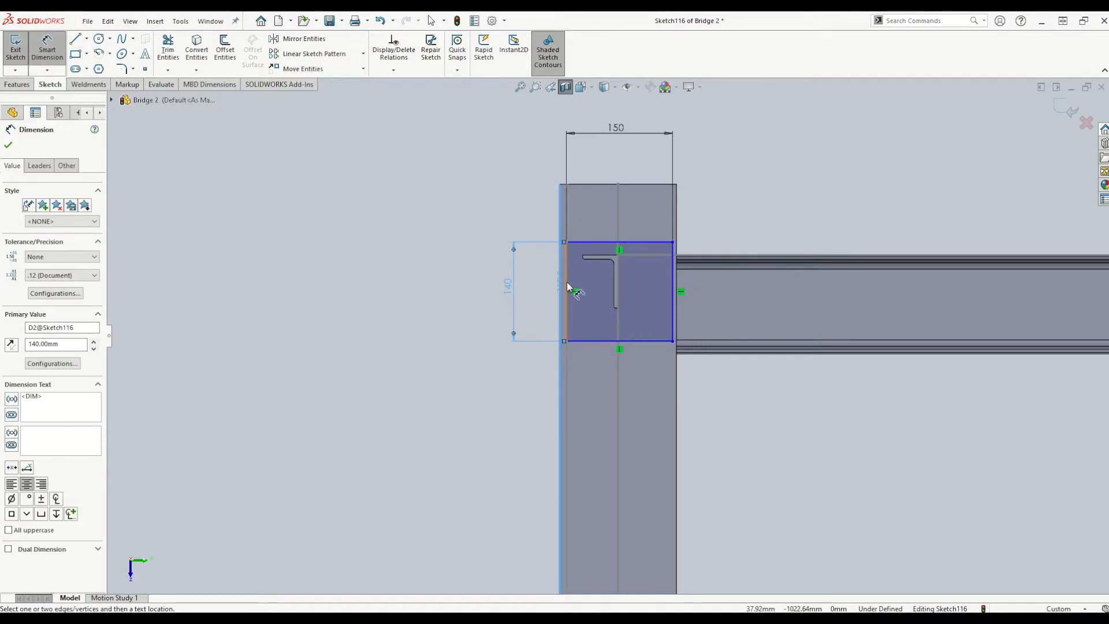
{"action": "left_click", "coordinate": [552, 285]}
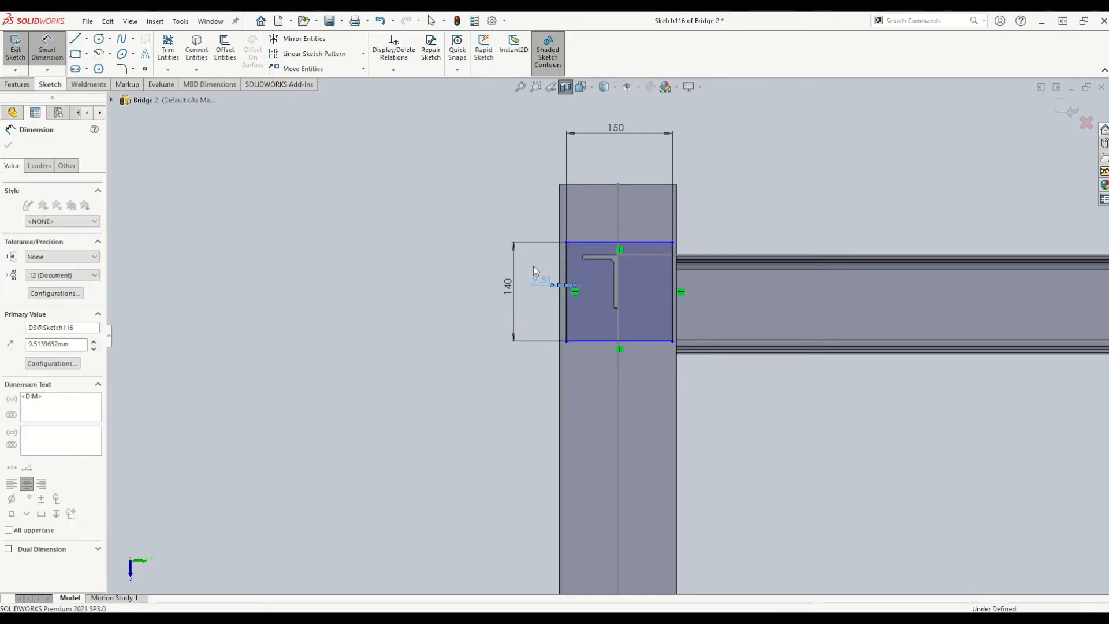
{"action": "scroll", "coordinate": [633, 269], "scroll_direction": "down", "scroll_amount": 2}
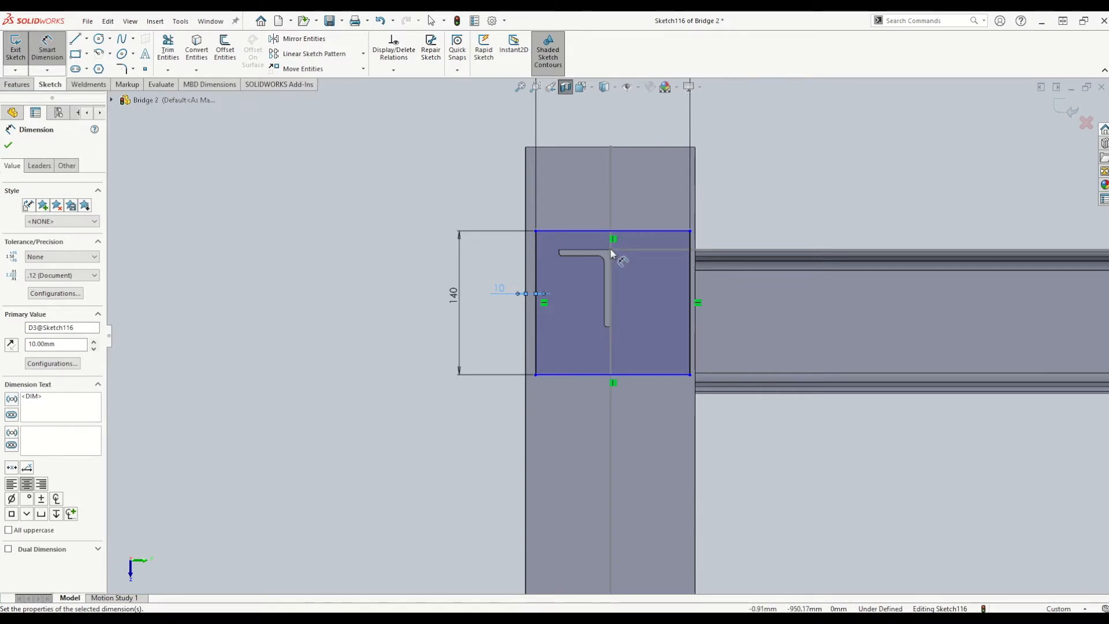
{"action": "key", "text": "Escape"}
Step: Dimension the upper rectangle's top edge 40 mm above the sketch point at the upper angle's corner
{"action": "left_click", "coordinate": [614, 232]}
{"action": "left_click", "coordinate": [630, 249]}
{"action": "left_click", "coordinate": [628, 219]}
{"action": "type", "text": "40"}
{"action": "key", "text": "Return"}
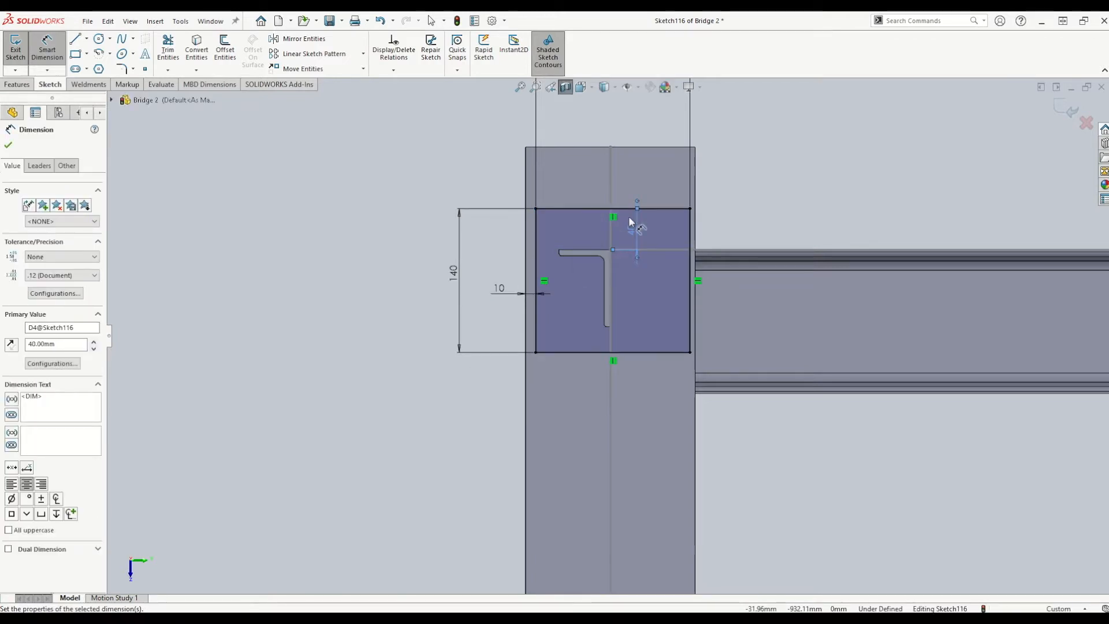
Step: Add an Equal relation between the lower rectangle's top edge and the upper rectangle's bottom edge
{"action": "scroll", "coordinate": [629, 216], "scroll_direction": "up", "scroll_amount": 8}
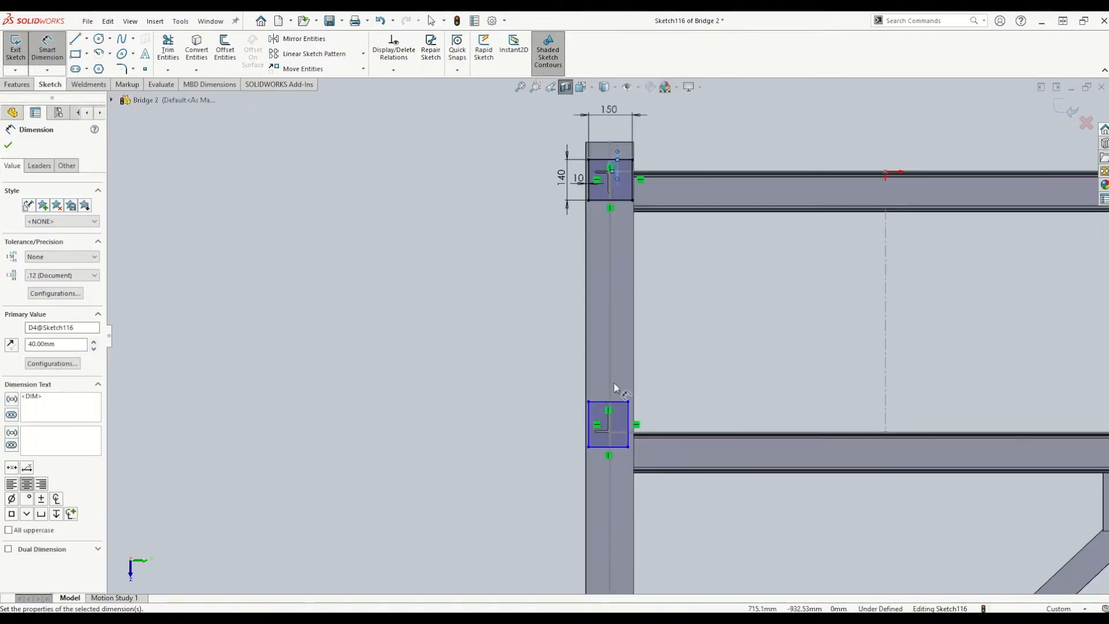
{"action": "key", "text": "Escape"}
{"action": "left_click", "coordinate": [618, 400]}
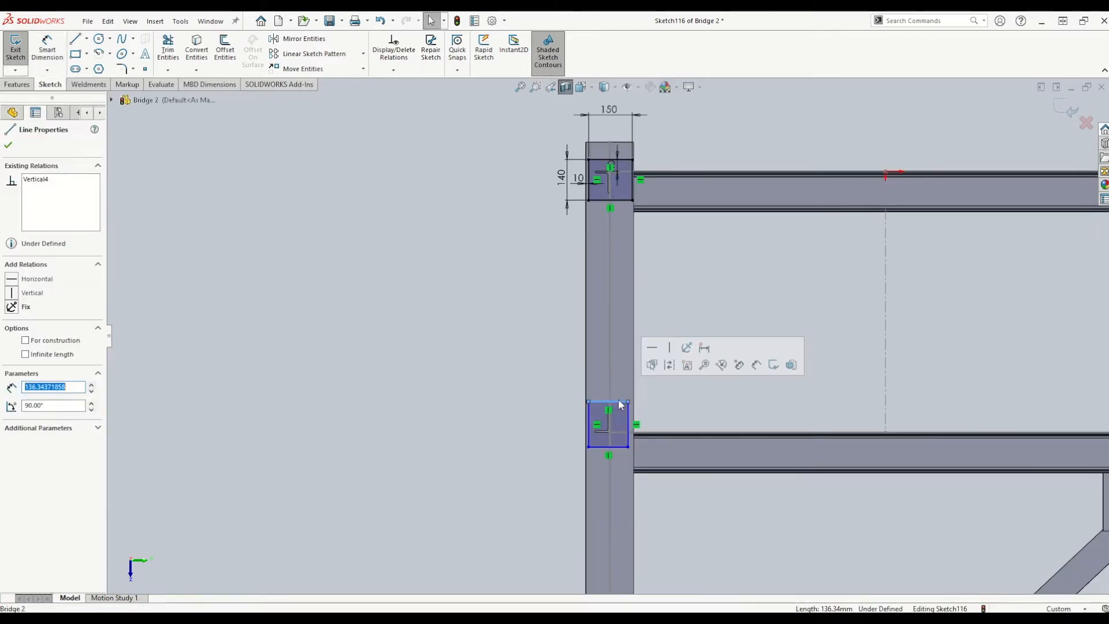
{"action": "left_click", "coordinate": [624, 201], "text": "ctrl"}
{"action": "left_click", "coordinate": [13, 414]}
Step: Add an Equal relation between the outer vertical sides of the upper and lower rectangles
{"action": "scroll", "coordinate": [596, 178], "scroll_direction": "down", "scroll_amount": 3}
{"action": "left_click", "coordinate": [586, 198]}
{"action": "scroll", "coordinate": [597, 250], "scroll_direction": "up", "scroll_amount": 2}
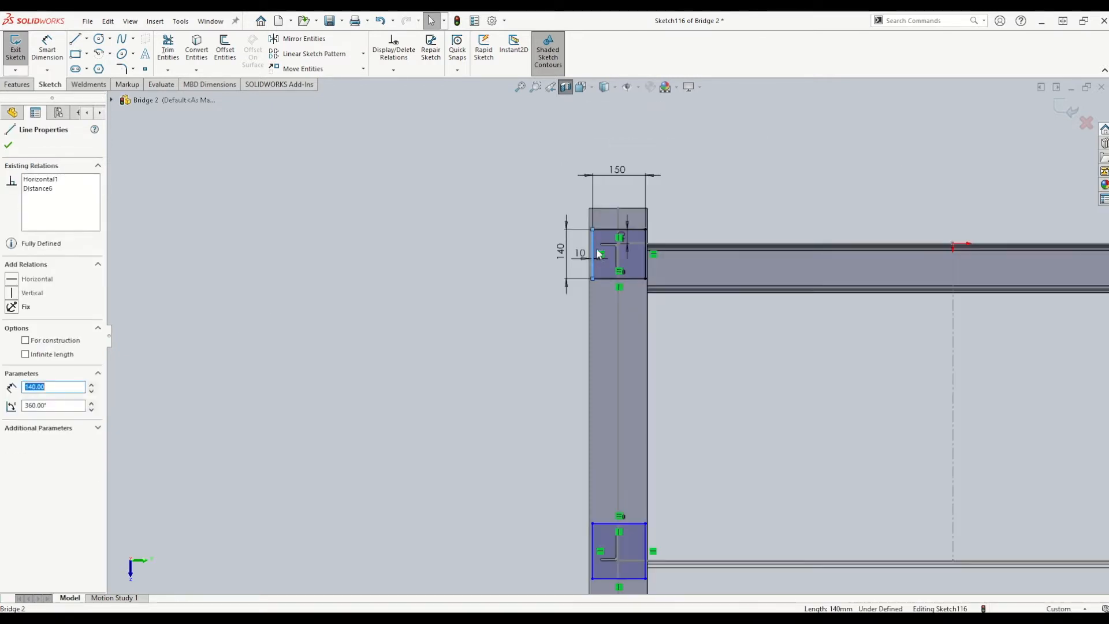
{"action": "scroll", "coordinate": [599, 254], "scroll_direction": "up", "scroll_amount": 2}
{"action": "scroll", "coordinate": [602, 439], "scroll_direction": "down", "scroll_amount": 1}
{"action": "left_click", "coordinate": [600, 431], "text": "ctrl"}
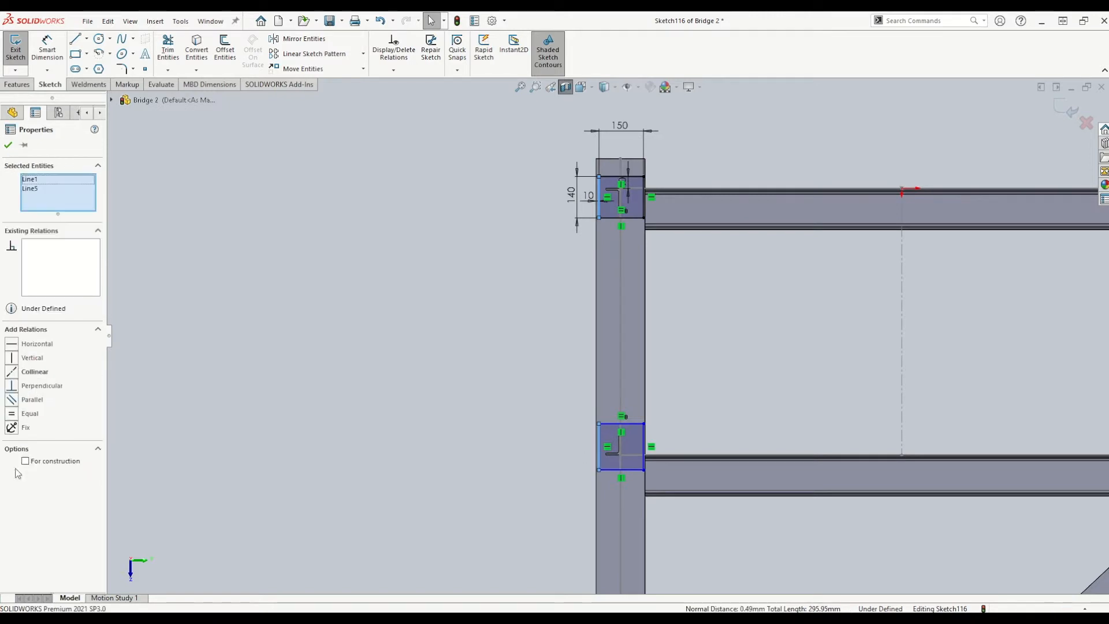
{"action": "left_click", "coordinate": [14, 415]}
{"action": "key", "text": "Escape"}
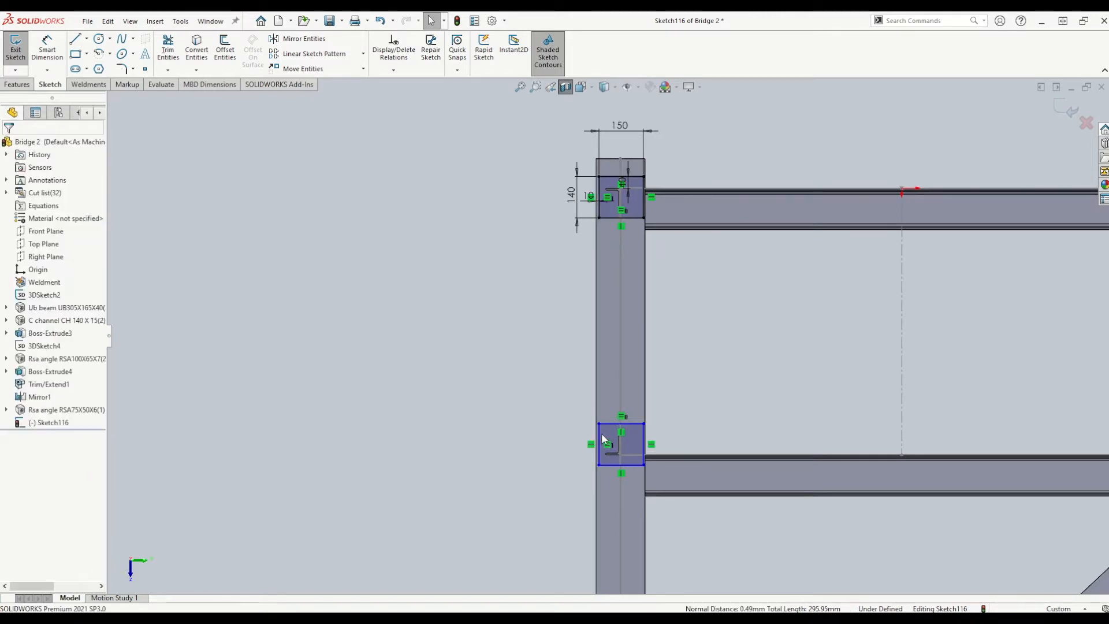
Step: Add a Collinear relation between the outer vertical sides of the two rectangles
{"action": "left_click", "coordinate": [600, 440]}
{"action": "left_click", "coordinate": [599, 205], "text": "ctrl"}
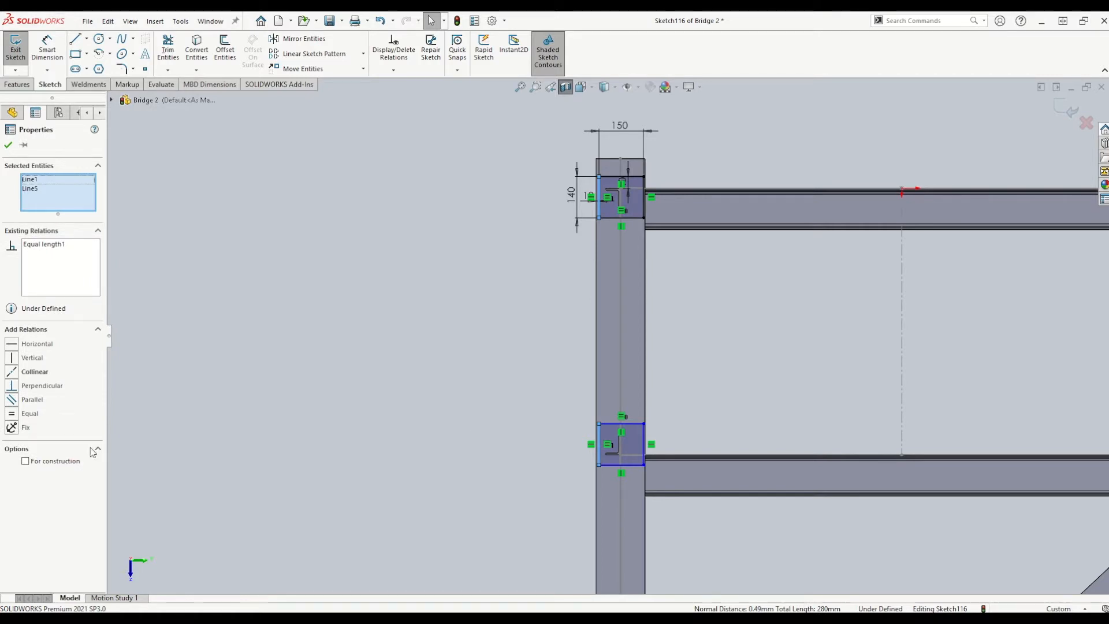
{"action": "scroll", "coordinate": [647, 441], "scroll_direction": "down", "scroll_amount": 3}
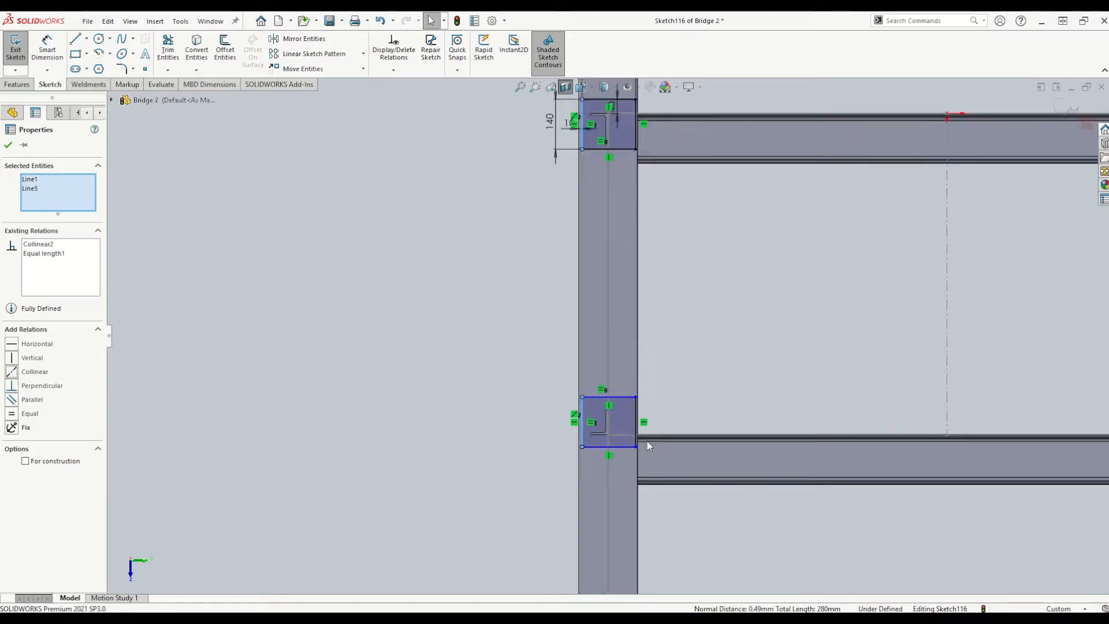
{"action": "key", "text": "Escape"}
Step: Dimension the lower rectangle's bottom edge 40 mm below the sketch point at the lower angle's corner
{"action": "scroll", "coordinate": [622, 379], "scroll_direction": "up", "scroll_amount": 2}
{"action": "scroll", "coordinate": [592, 397], "scroll_direction": "down", "scroll_amount": 4}
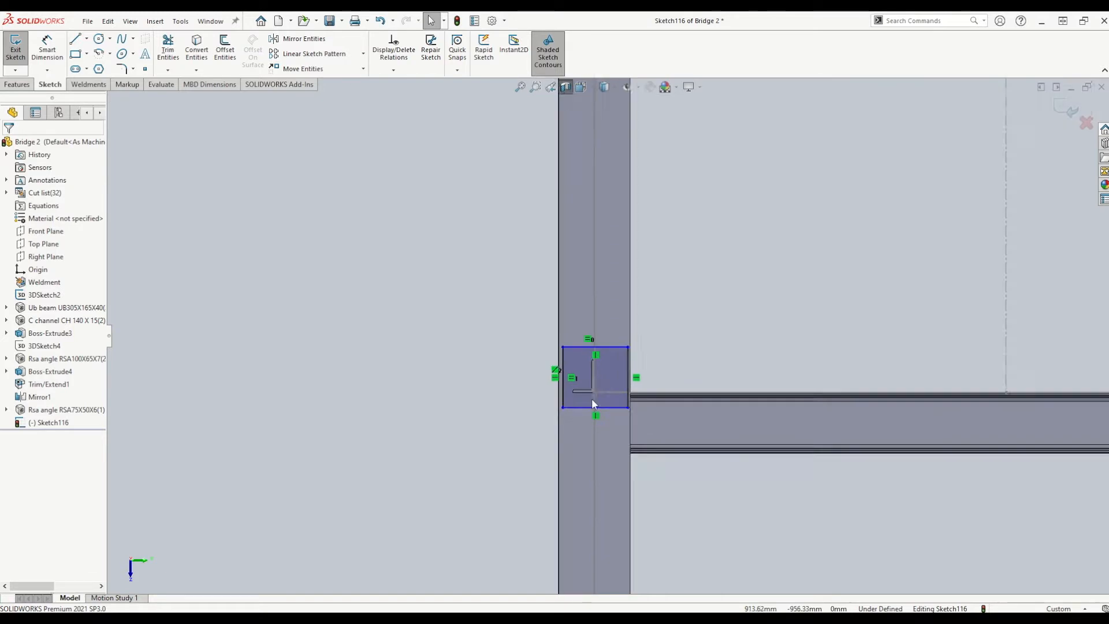
{"action": "scroll", "coordinate": [636, 310], "scroll_direction": "up", "scroll_amount": 3}
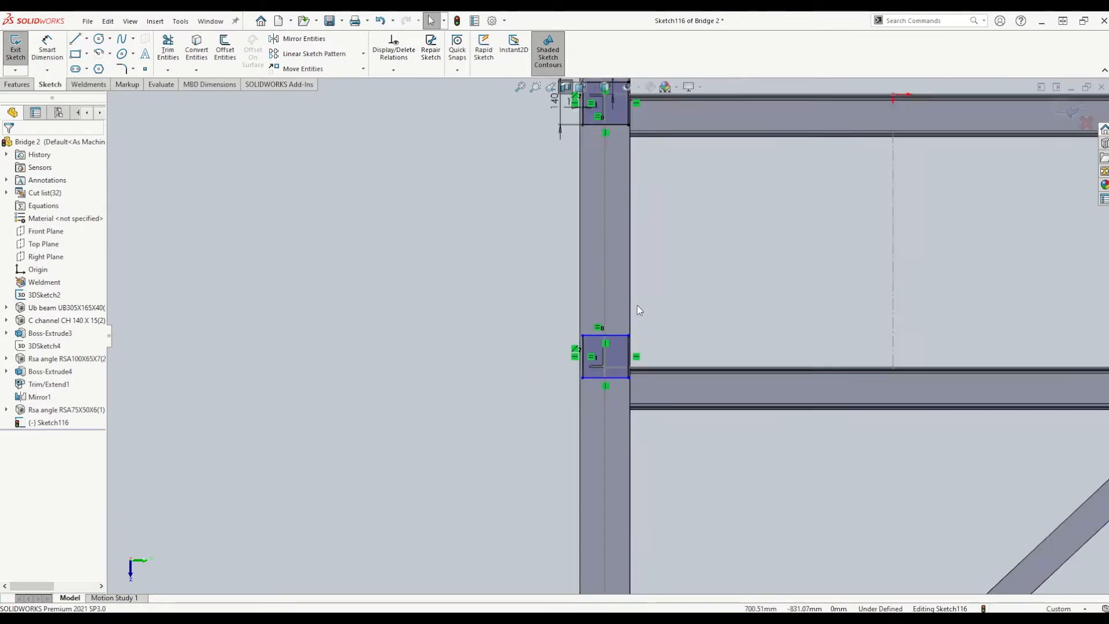
{"action": "scroll", "coordinate": [608, 311], "scroll_direction": "down", "scroll_amount": 2}
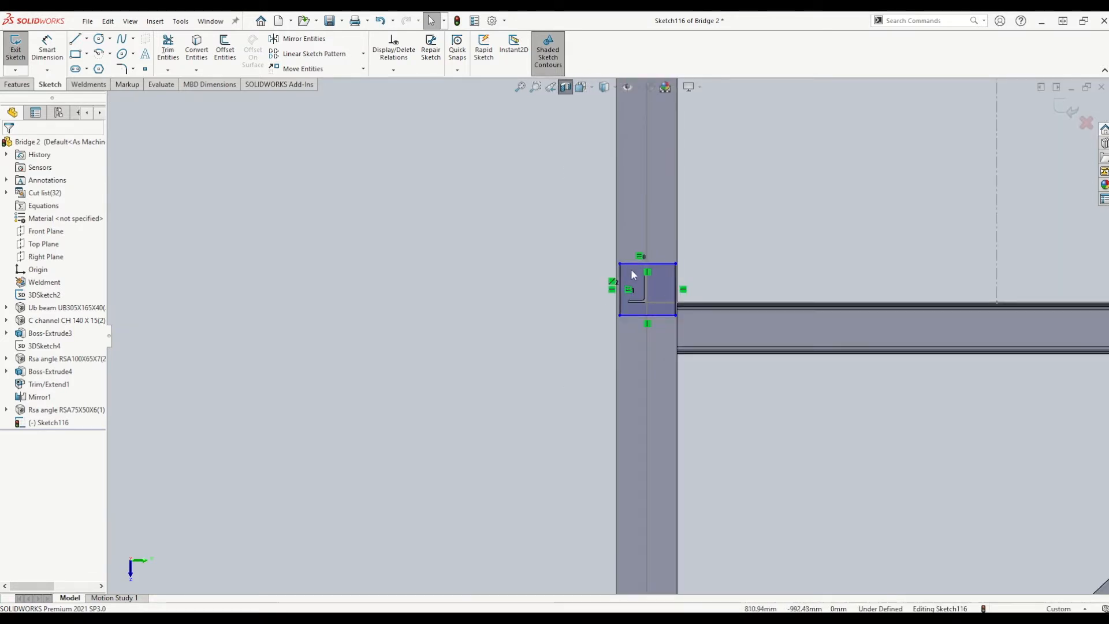
{"action": "left_click", "coordinate": [47, 49]}
{"action": "scroll", "coordinate": [649, 305], "scroll_direction": "down", "scroll_amount": 5}
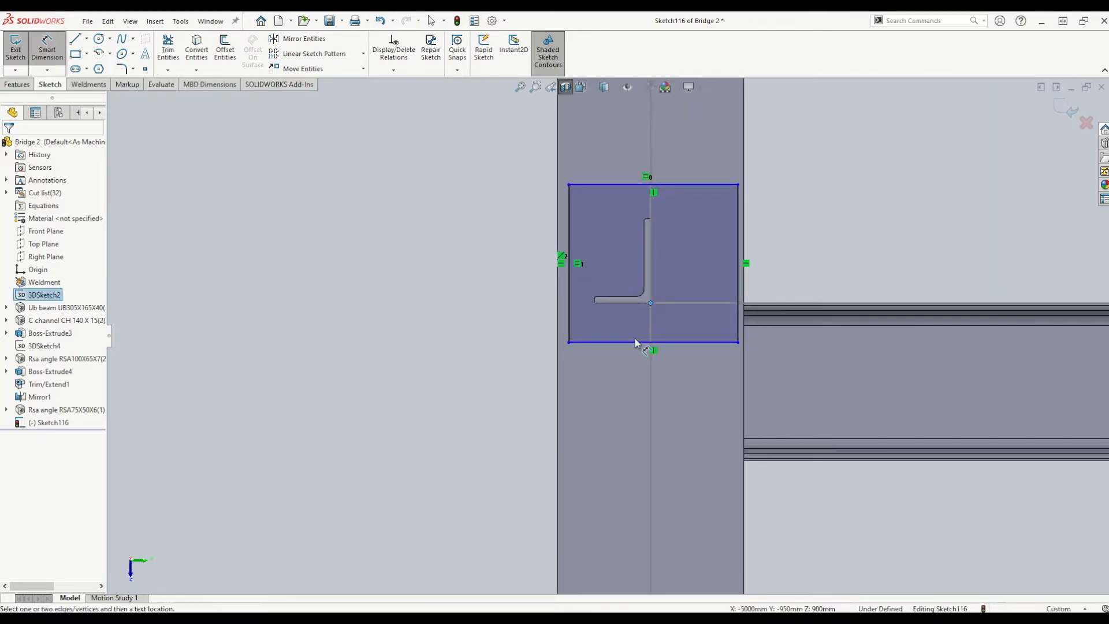
{"action": "left_click", "coordinate": [626, 355]}
{"action": "left_click", "coordinate": [619, 375]}
{"action": "type", "text": "40"}
{"action": "key", "text": "Return"}
Step: Draw a construction line across the upper rectangle, joining the midpoints of its two vertical sides
{"action": "scroll", "coordinate": [664, 198], "scroll_direction": "up", "scroll_amount": 6}
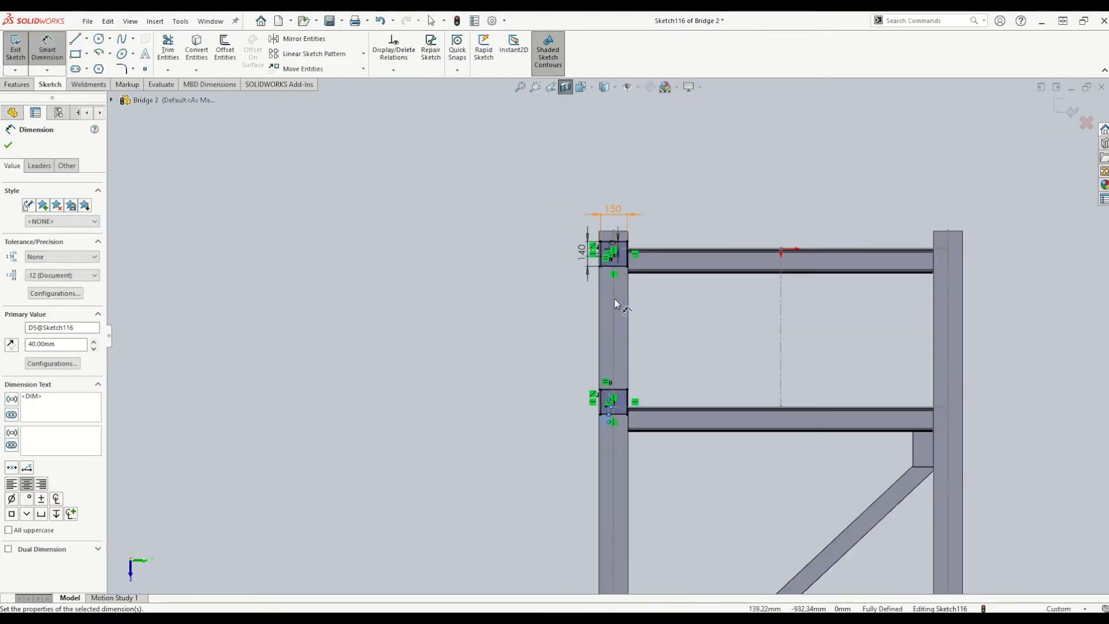
{"action": "scroll", "coordinate": [678, 403], "scroll_direction": "down", "scroll_amount": 1}
{"action": "left_click", "coordinate": [75, 39]}
{"action": "scroll", "coordinate": [644, 127], "scroll_direction": "down", "scroll_amount": 3}
{"action": "scroll", "coordinate": [540, 249], "scroll_direction": "down", "scroll_amount": 3}
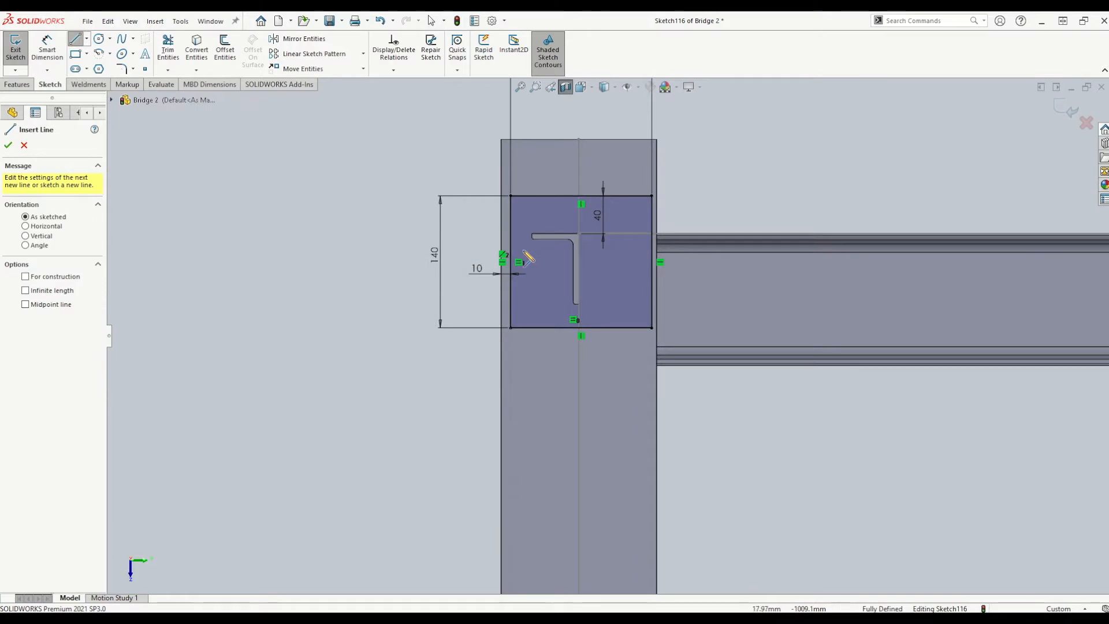
{"action": "left_click", "coordinate": [512, 263]}
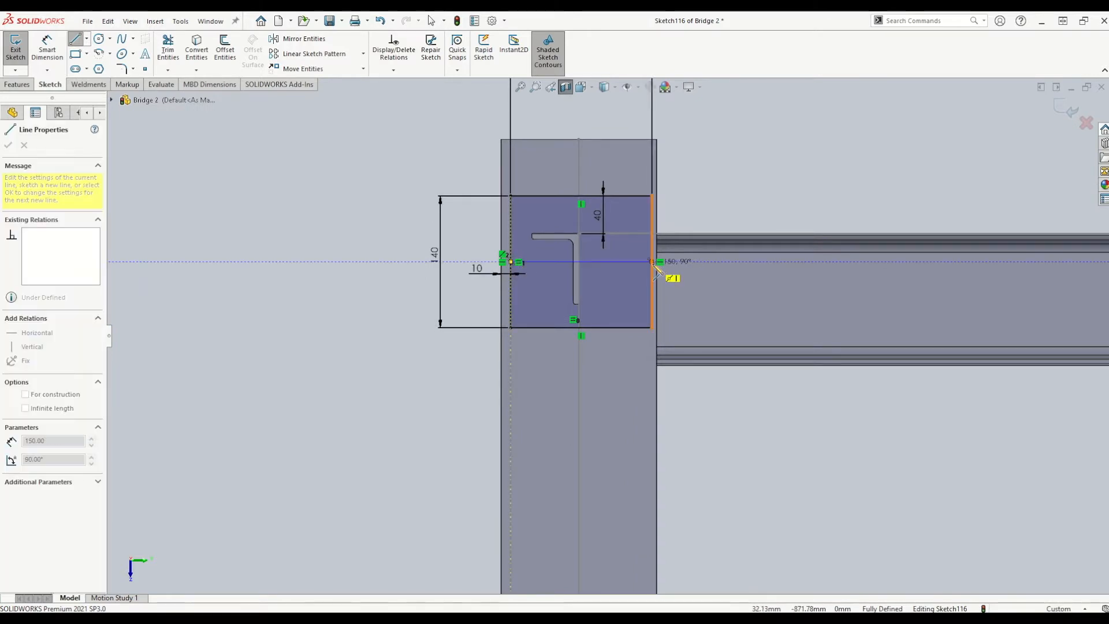
{"action": "left_click", "coordinate": [651, 263]}
{"action": "key", "text": "Escape"}
{"action": "left_click", "coordinate": [632, 263]}
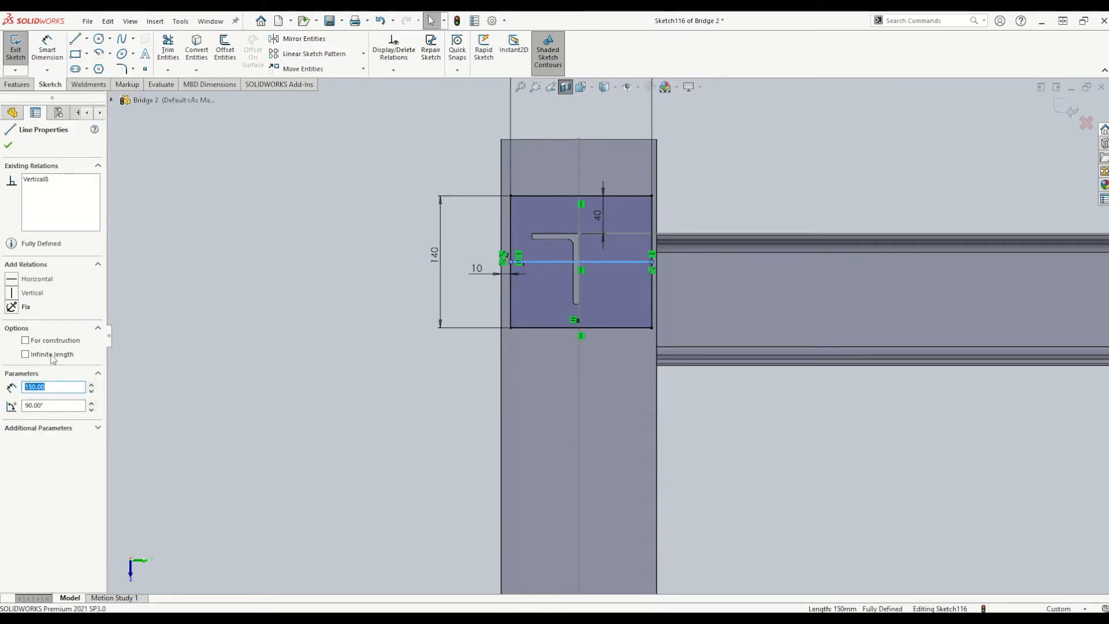
Step: Draw a line about 150 mm long across the lower rectangle at mid-height, connecting its two vertical sides
{"action": "scroll", "coordinate": [535, 351], "scroll_direction": "up", "scroll_amount": 5}
{"action": "scroll", "coordinate": [593, 528], "scroll_direction": "down", "scroll_amount": 5}
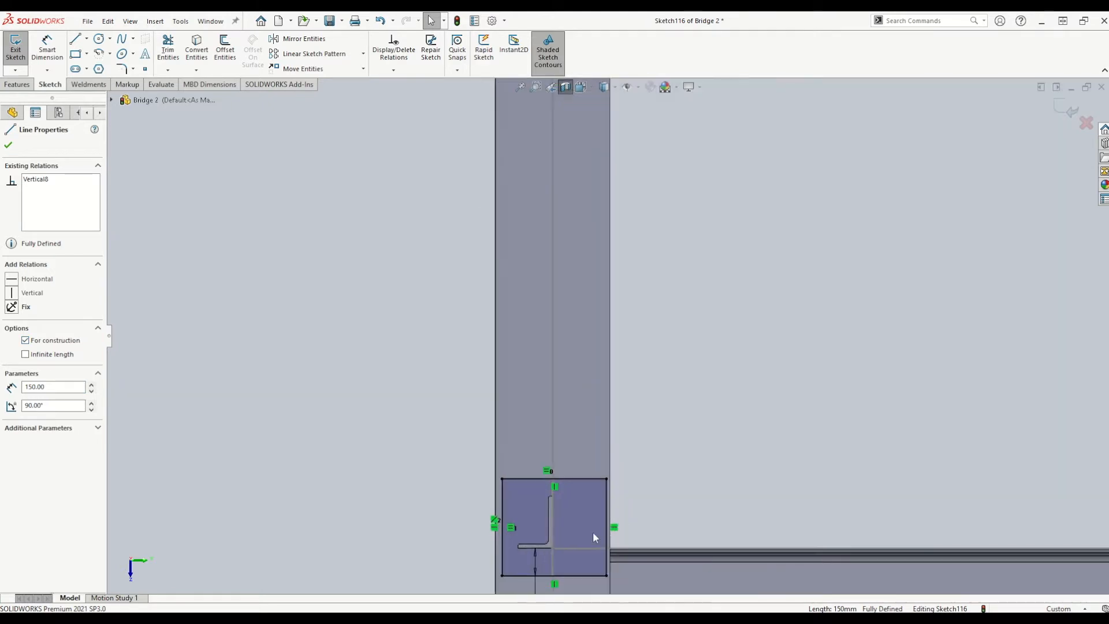
{"action": "scroll", "coordinate": [593, 531], "scroll_direction": "up", "scroll_amount": 1}
{"action": "key", "text": "l"}
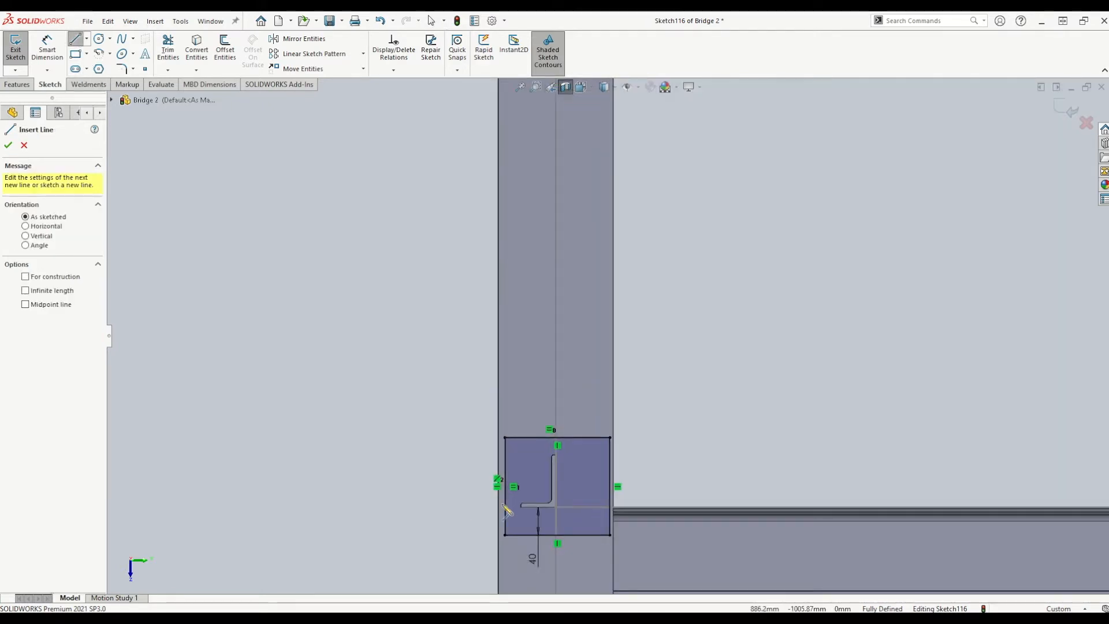
{"action": "scroll", "coordinate": [548, 480], "scroll_direction": "up", "scroll_amount": 2}
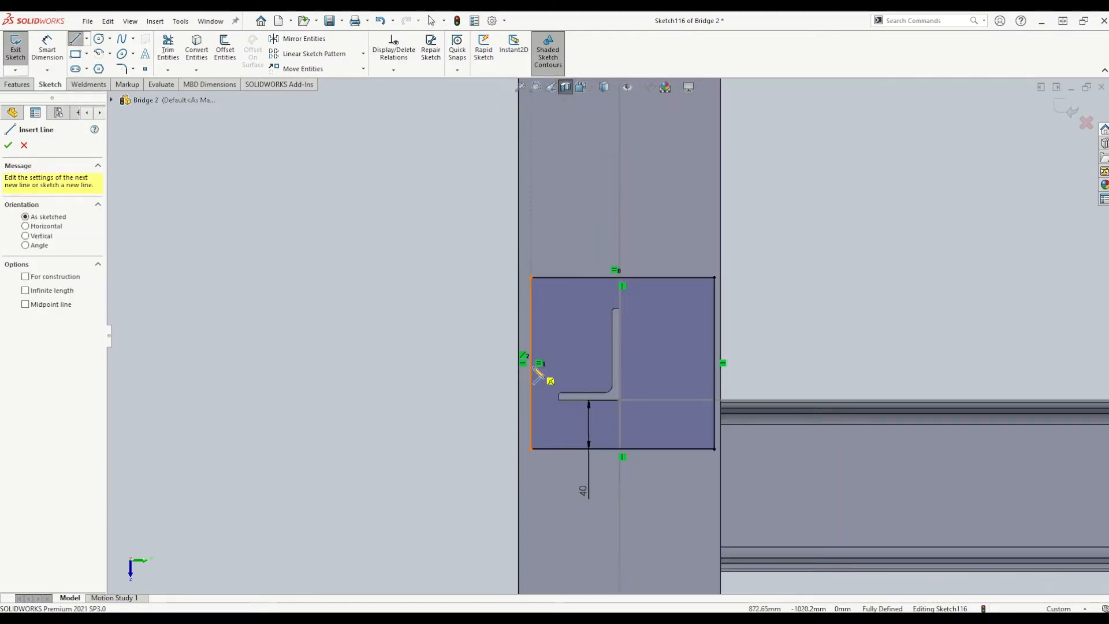
{"action": "left_click", "coordinate": [531, 364]}
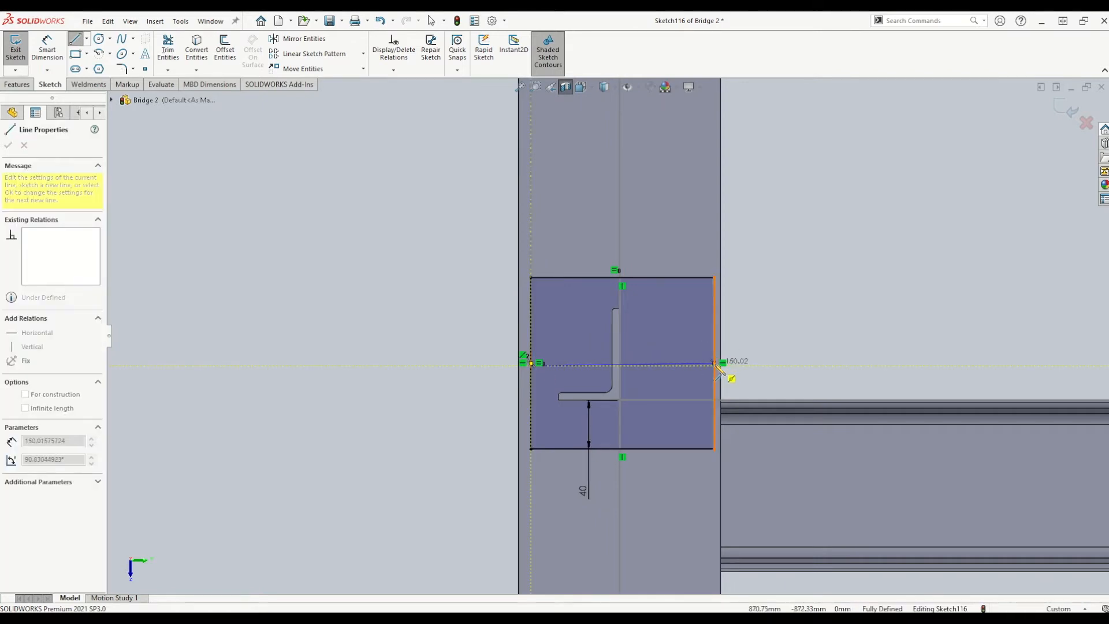
{"action": "left_click", "coordinate": [714, 365]}
{"action": "key", "text": "Escape"}
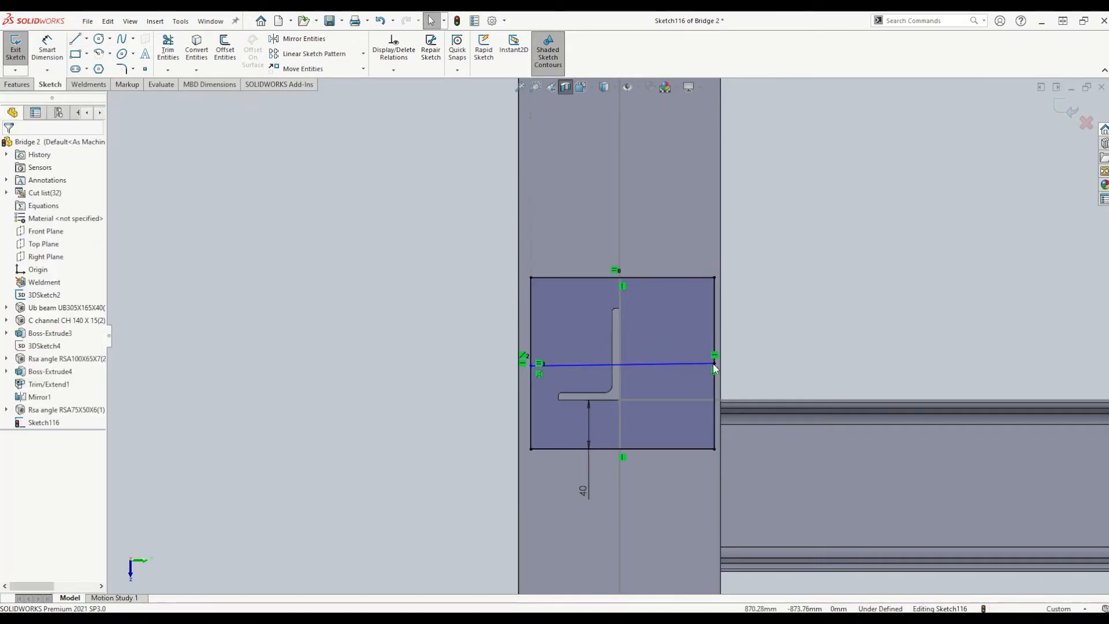
Step: Add a Midpoint relation between the line's outer end and the lower rectangle's outer side, and make the line construction geometry
{"action": "left_click", "coordinate": [532, 366]}
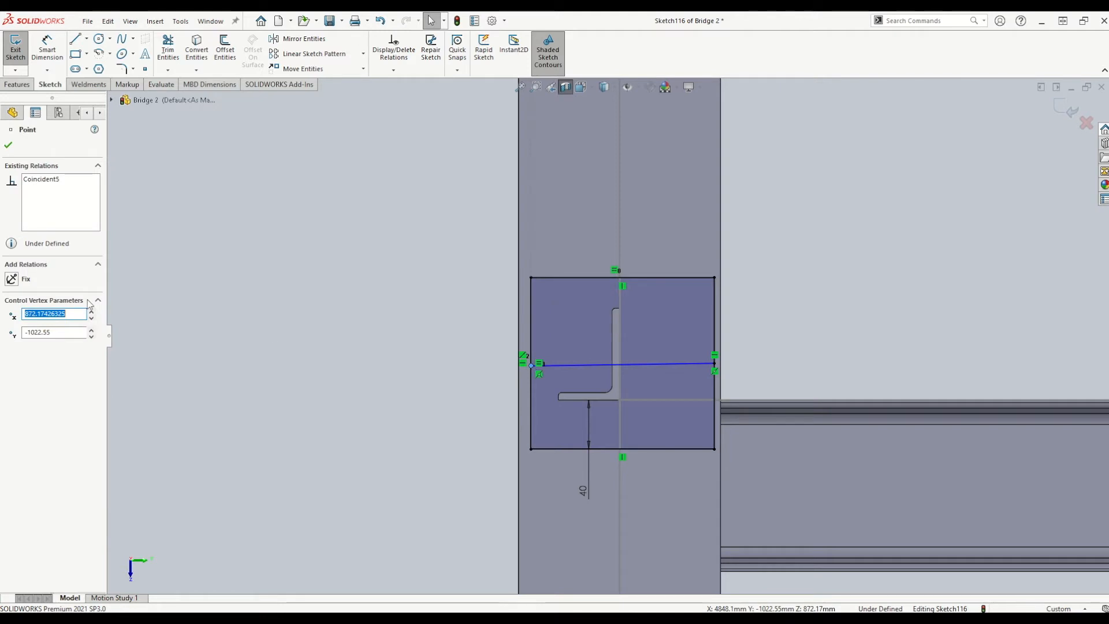
{"action": "left_click", "coordinate": [532, 324], "text": "ctrl"}
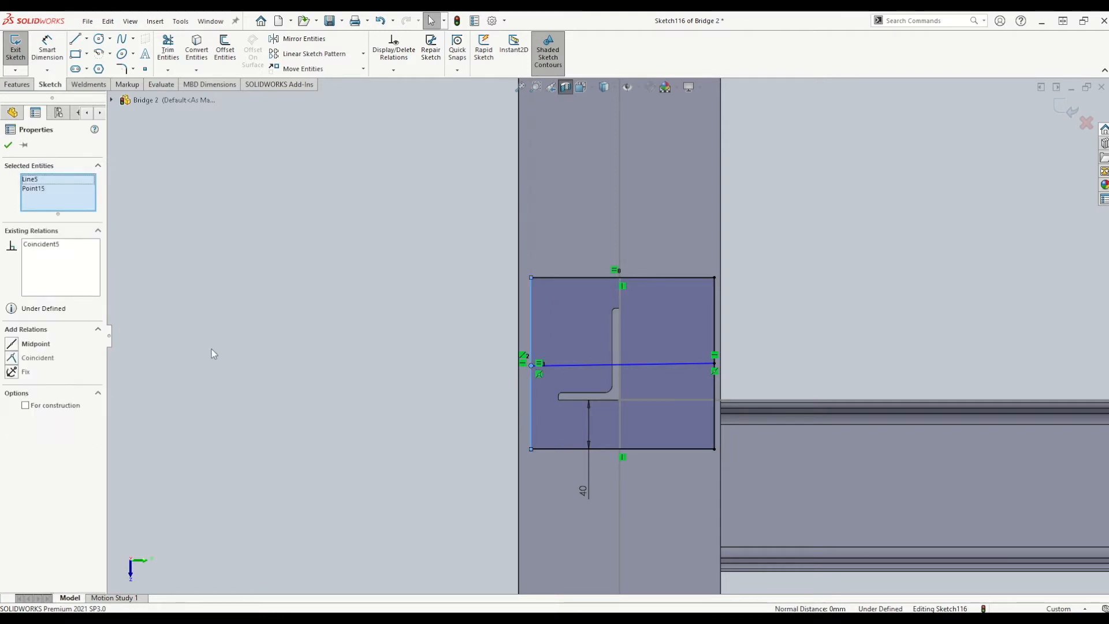
{"action": "left_click", "coordinate": [4, 357]}
{"action": "key", "text": "Escape"}
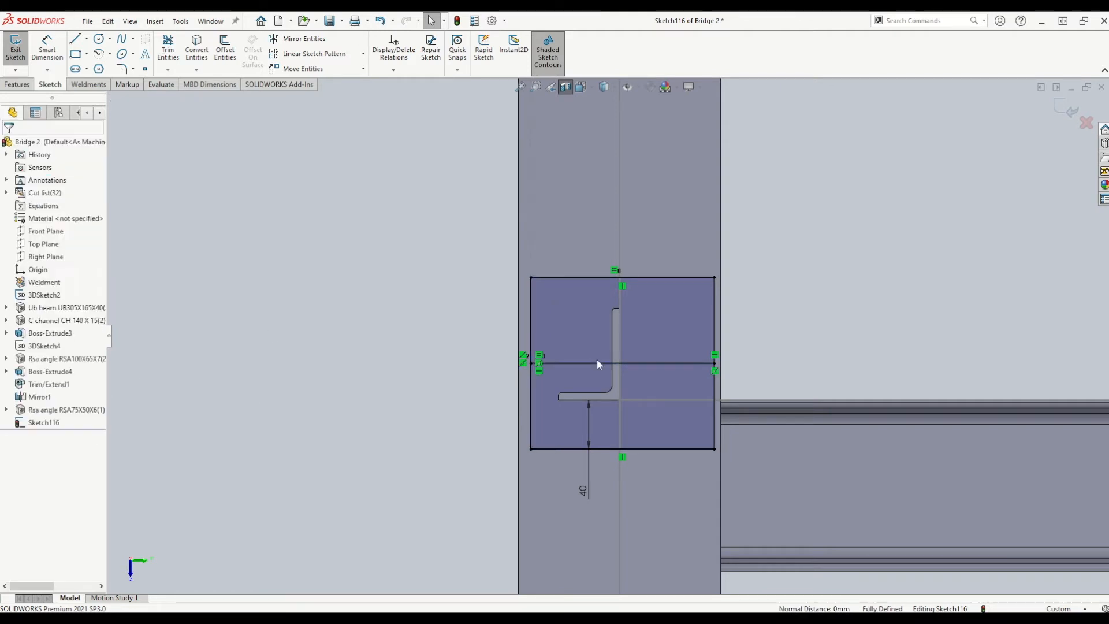
{"action": "left_click", "coordinate": [643, 364]}
{"action": "left_click", "coordinate": [52, 341]}
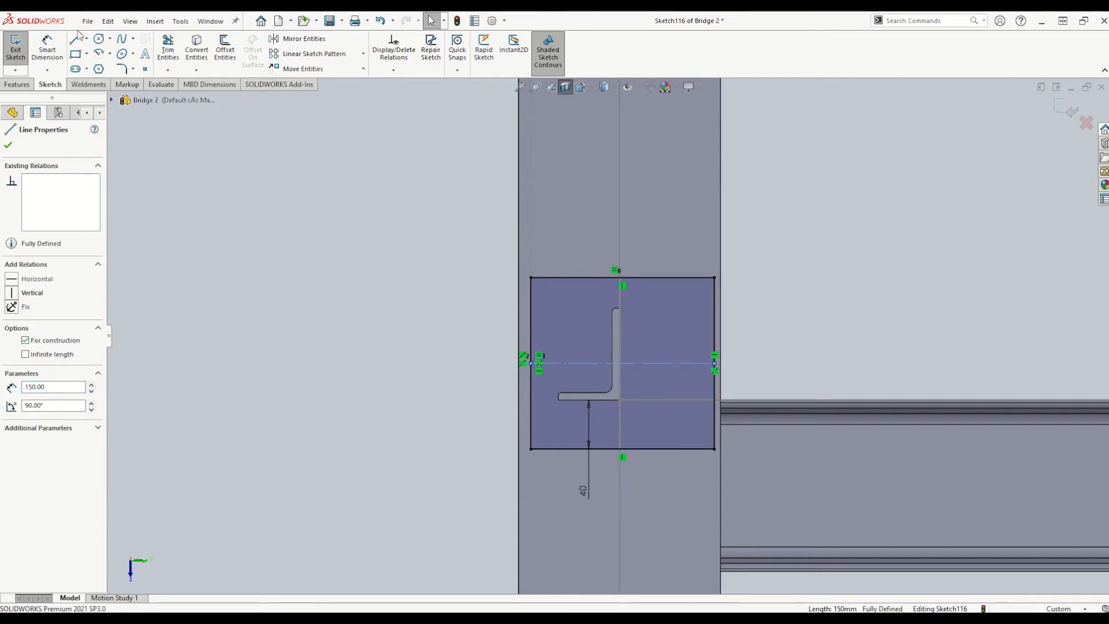
Step: Sketch two small circles centred on the lower rectangle's construction line, one on each side of the angle profile
{"action": "left_click", "coordinate": [99, 39]}
{"action": "left_click", "coordinate": [571, 363]}
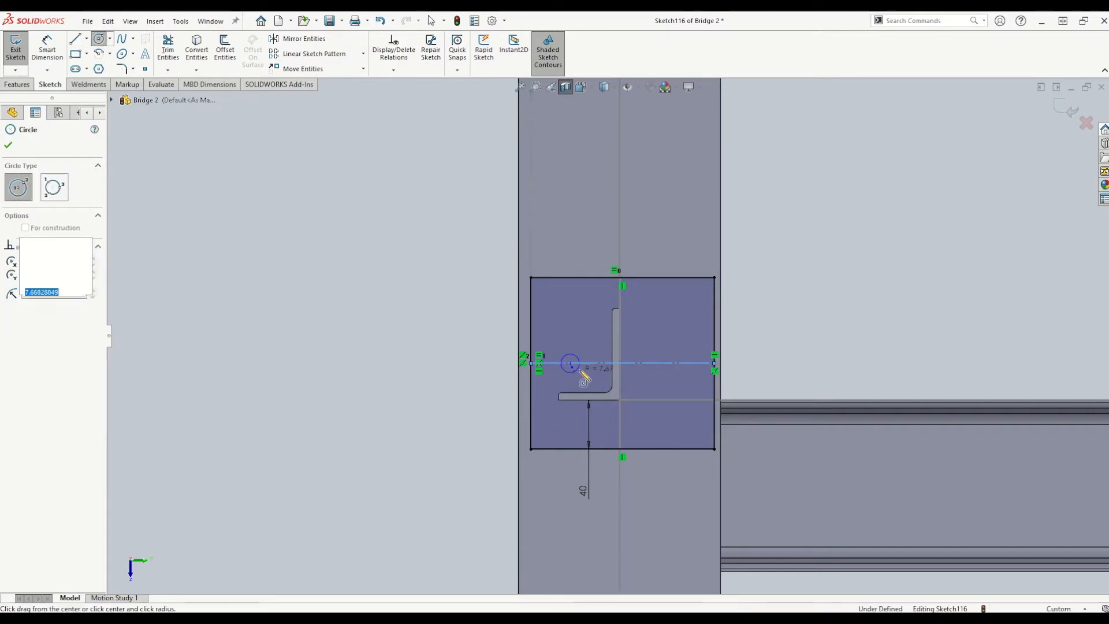
{"action": "left_click", "coordinate": [576, 370]}
{"action": "left_click", "coordinate": [682, 364]}
{"action": "left_click", "coordinate": [688, 373]}
{"action": "key", "text": "Escape"}
Step: Sketch two circles, about 30 mm and 27 mm in diameter, on the upper rectangle's construction line, either side of the angle profile
{"action": "scroll", "coordinate": [639, 362], "scroll_direction": "up", "scroll_amount": 1}
{"action": "scroll", "coordinate": [639, 363], "scroll_direction": "up", "scroll_amount": 8}
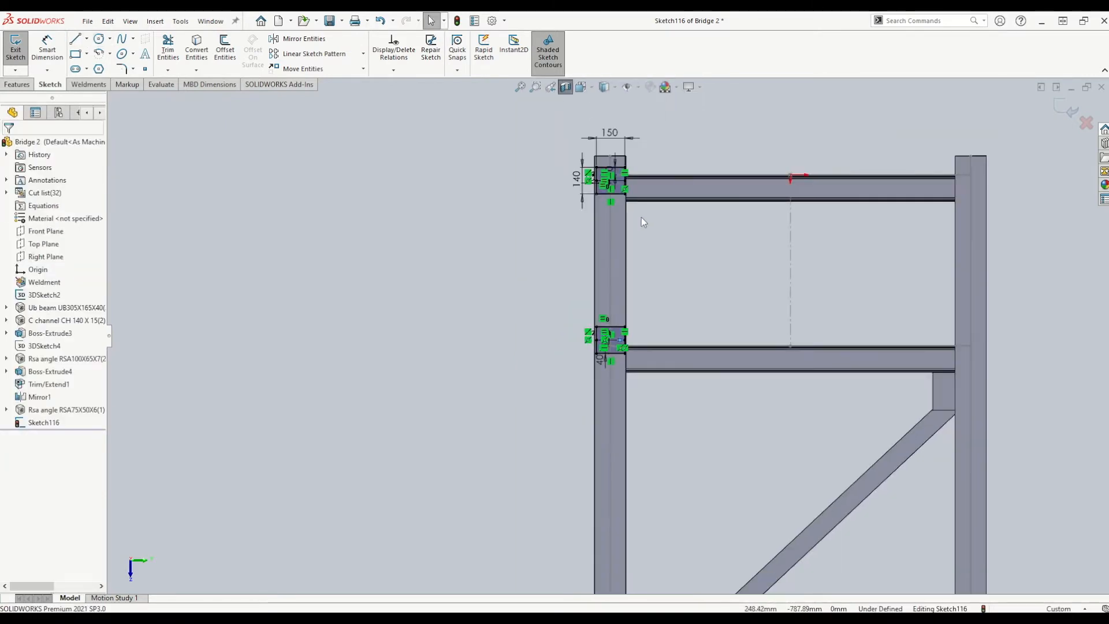
{"action": "scroll", "coordinate": [630, 173], "scroll_direction": "down", "scroll_amount": 5}
{"action": "left_click", "coordinate": [99, 40]}
{"action": "scroll", "coordinate": [658, 278], "scroll_direction": "down", "scroll_amount": 6}
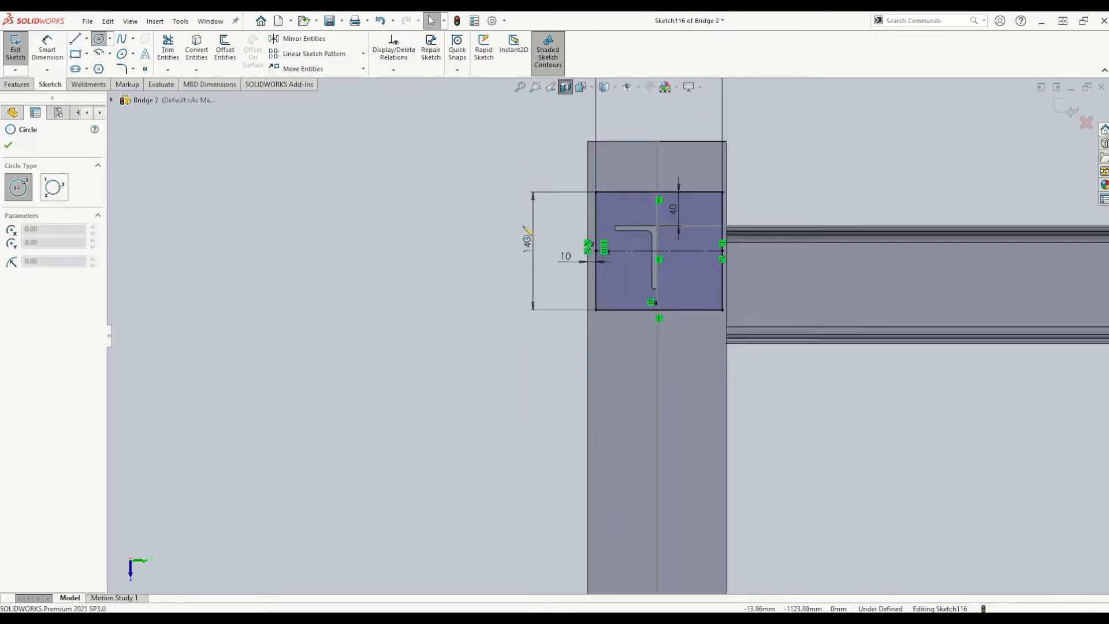
{"action": "left_click", "coordinate": [668, 274]}
{"action": "left_click", "coordinate": [686, 292]}
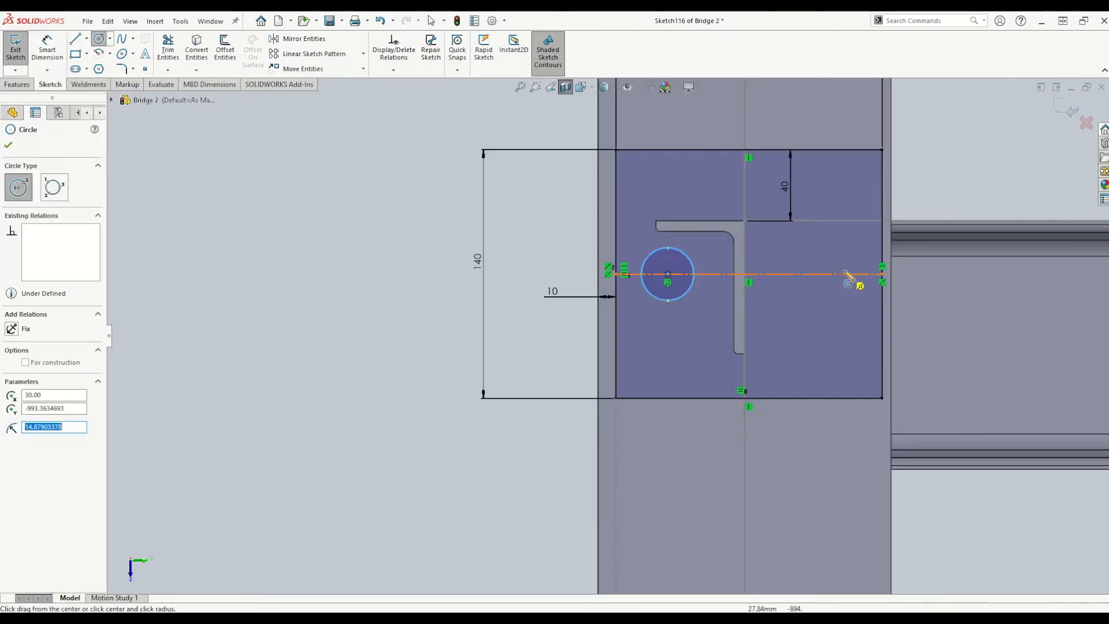
{"action": "left_click", "coordinate": [841, 274]}
{"action": "left_click", "coordinate": [837, 297]}
{"action": "key", "text": "Escape"}
Step: Dimension the upper rectangle's outer circle to a diameter of 22 mm
{"action": "left_click", "coordinate": [47, 49]}
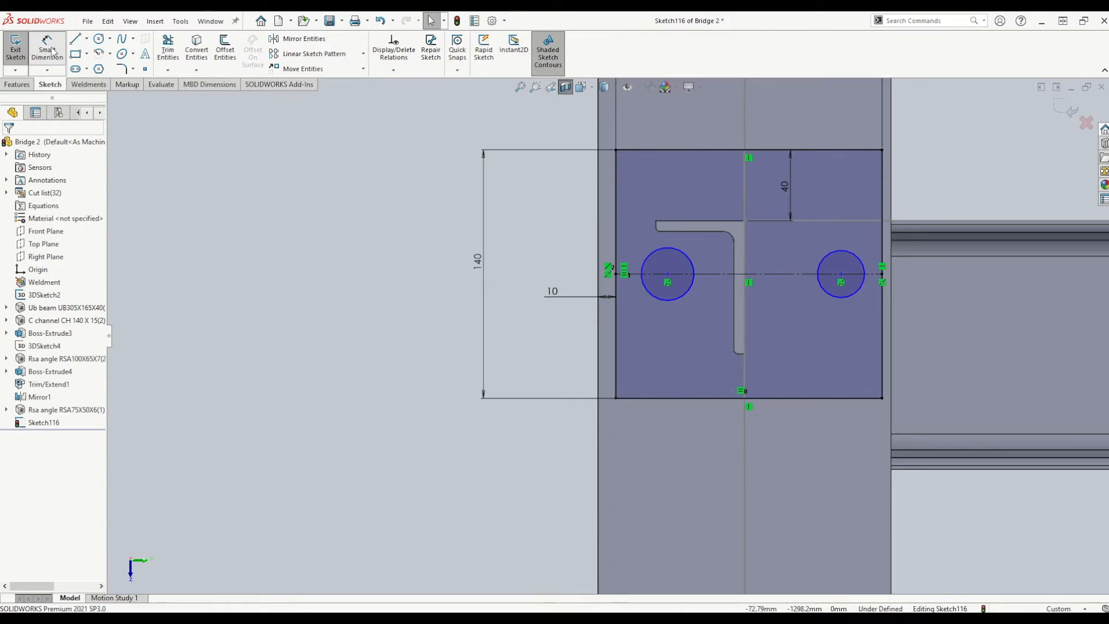
{"action": "left_click", "coordinate": [663, 306]}
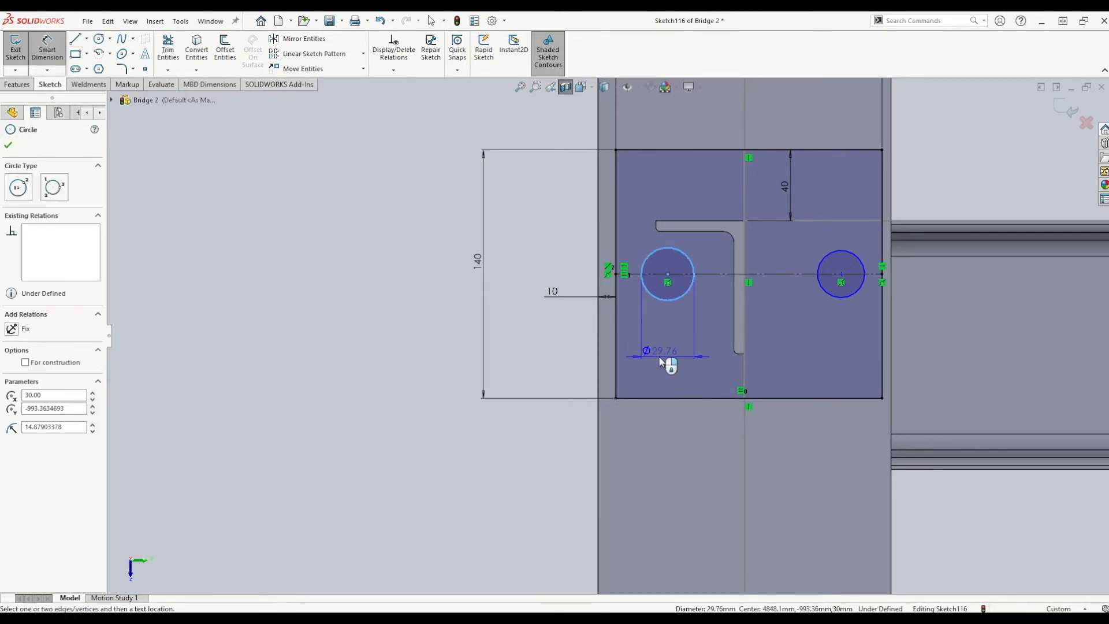
{"action": "left_click", "coordinate": [663, 293]}
{"action": "type", "text": "22"}
{"action": "key", "text": "Return"}
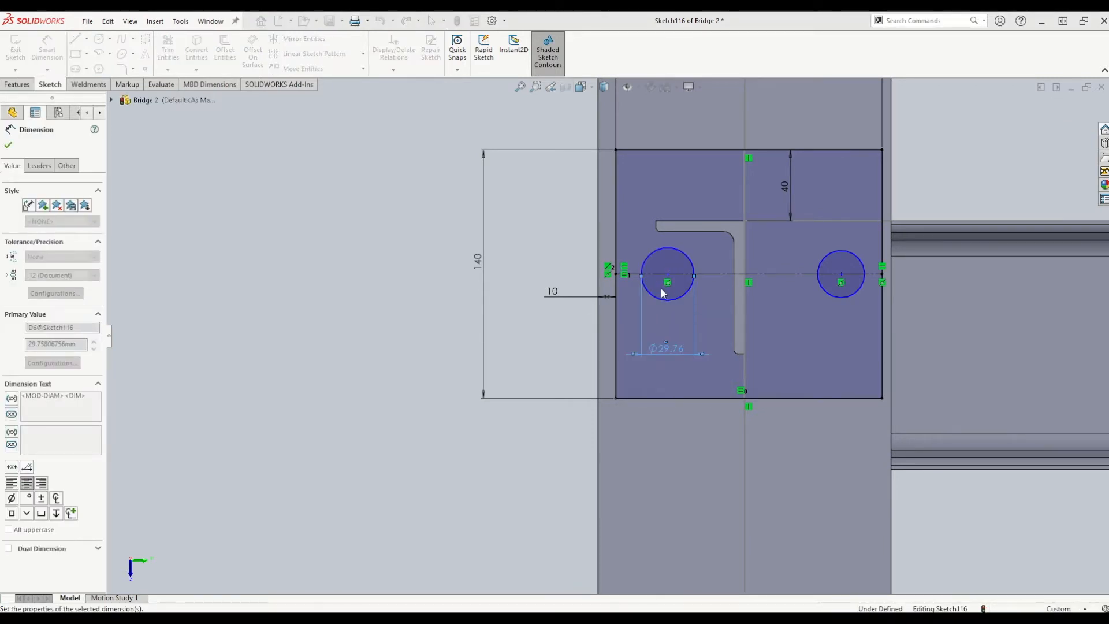
{"action": "key", "text": "Escape"}
Step: Dimension the upper outer circle's centre 30 mm from the rectangle's outer vertical side
{"action": "left_click", "coordinate": [42, 58]}
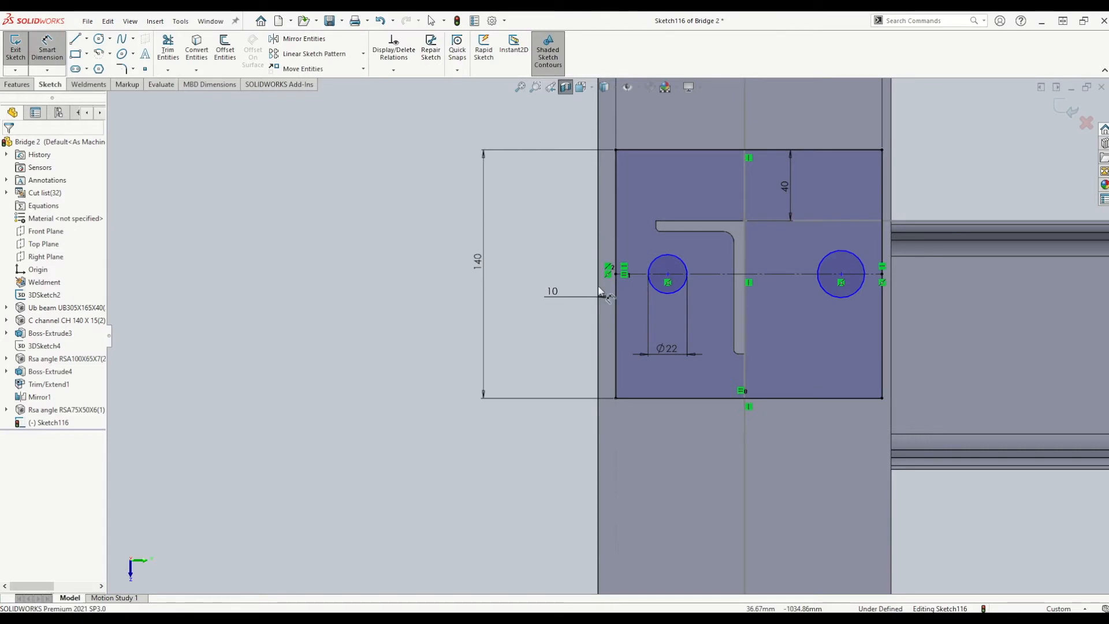
{"action": "left_click", "coordinate": [668, 274]}
{"action": "left_click", "coordinate": [617, 256]}
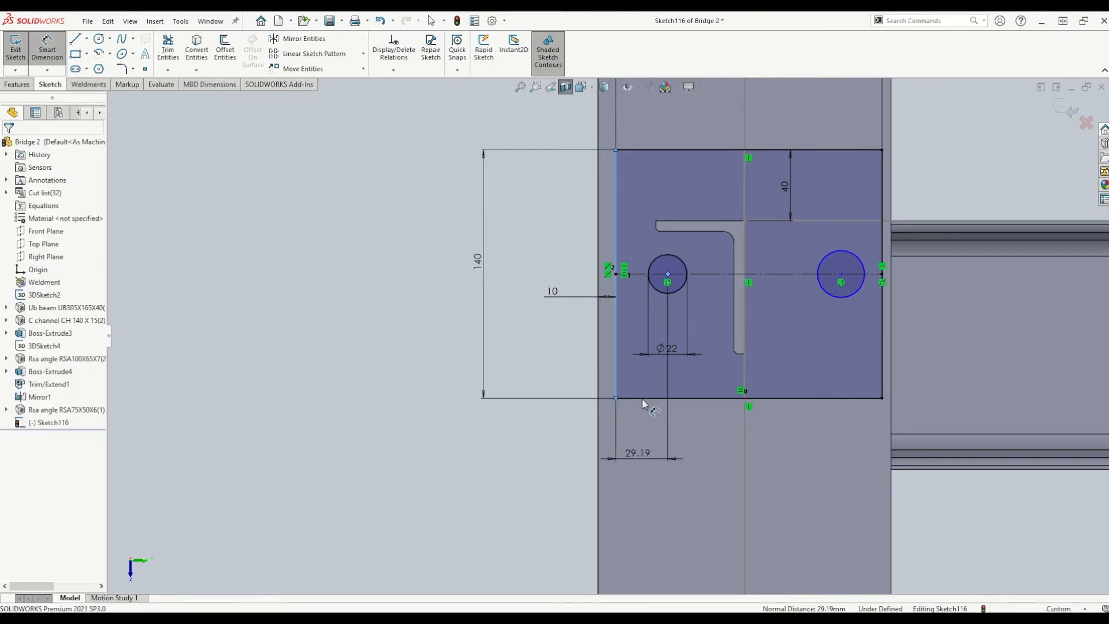
{"action": "left_click", "coordinate": [643, 456]}
{"action": "key", "text": "Return"}
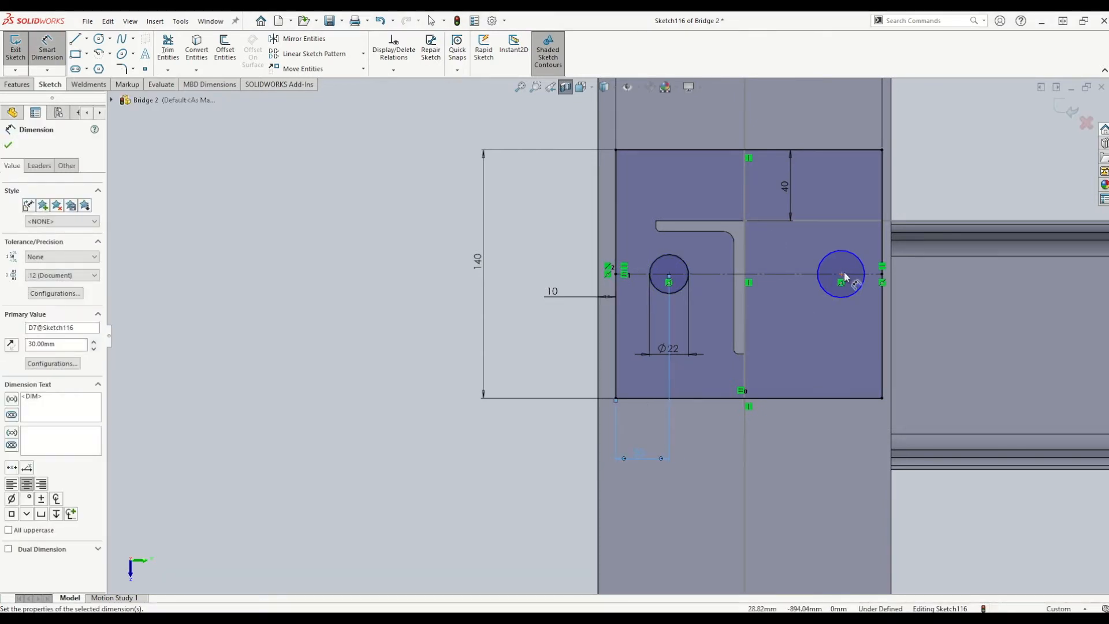
Step: Dimension the upper inner circle's centre 30 mm from the rectangle's inner vertical side, nearest the cross beam
{"action": "left_click", "coordinate": [842, 275]}
{"action": "left_click", "coordinate": [873, 287]}
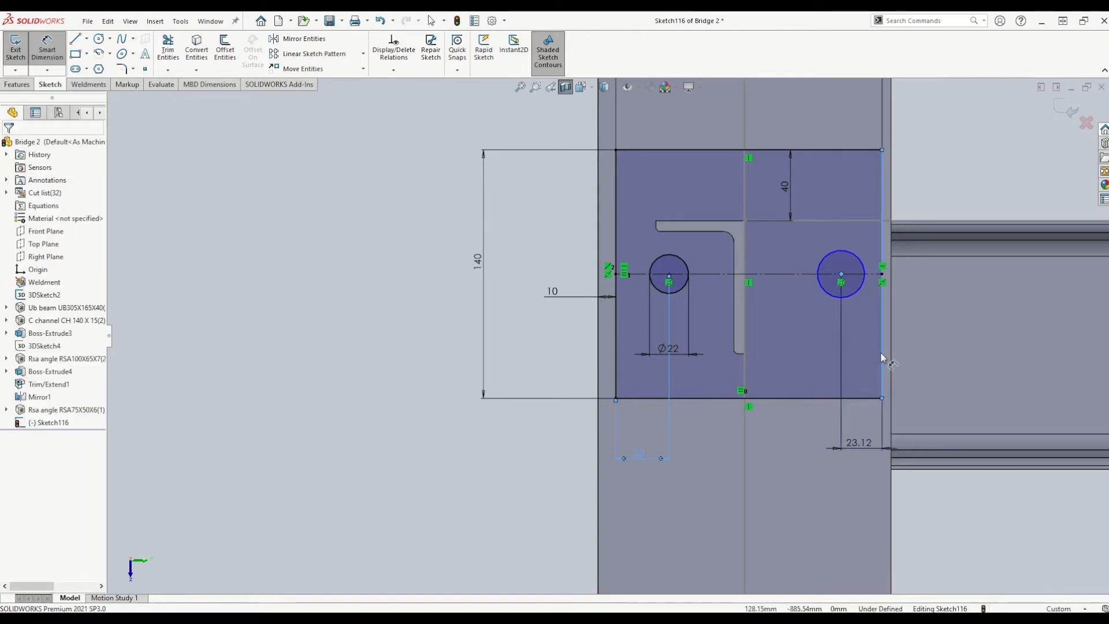
{"action": "left_click", "coordinate": [858, 447]}
{"action": "key", "text": "Return"}
Step: Dimension the lower outer circle's centre 30 mm from the lower rectangle's outer vertical side
{"action": "scroll", "coordinate": [799, 315], "scroll_direction": "up", "scroll_amount": 4}
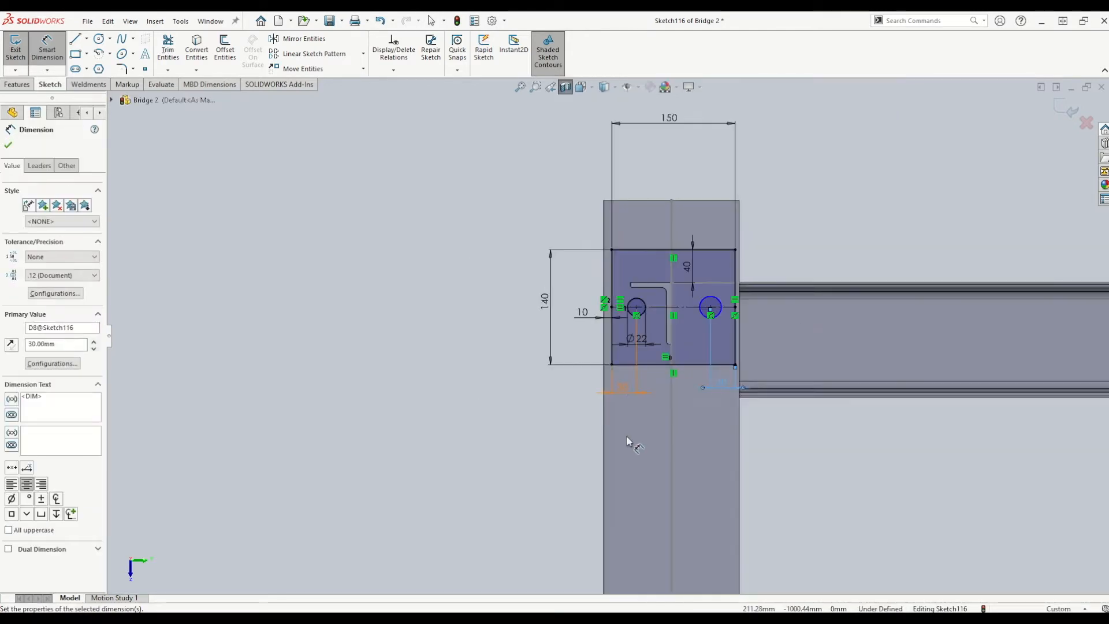
{"action": "scroll", "coordinate": [628, 444], "scroll_direction": "up", "scroll_amount": 7}
{"action": "scroll", "coordinate": [636, 563], "scroll_direction": "down", "scroll_amount": 4}
{"action": "scroll", "coordinate": [624, 505], "scroll_direction": "down", "scroll_amount": 5}
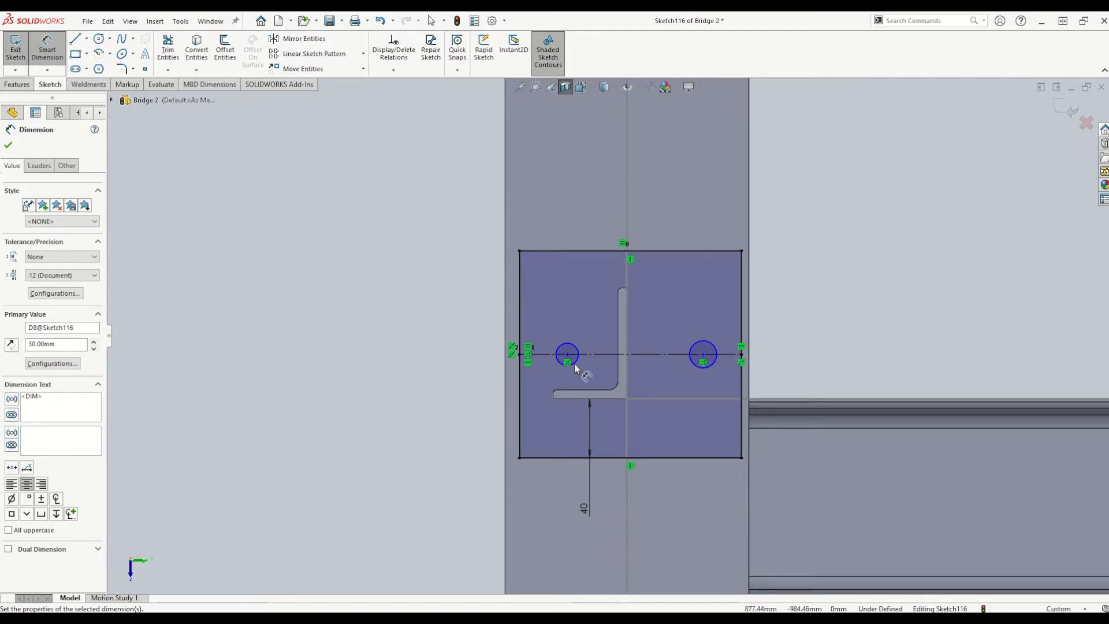
{"action": "left_click", "coordinate": [566, 355]}
{"action": "left_click", "coordinate": [519, 316]}
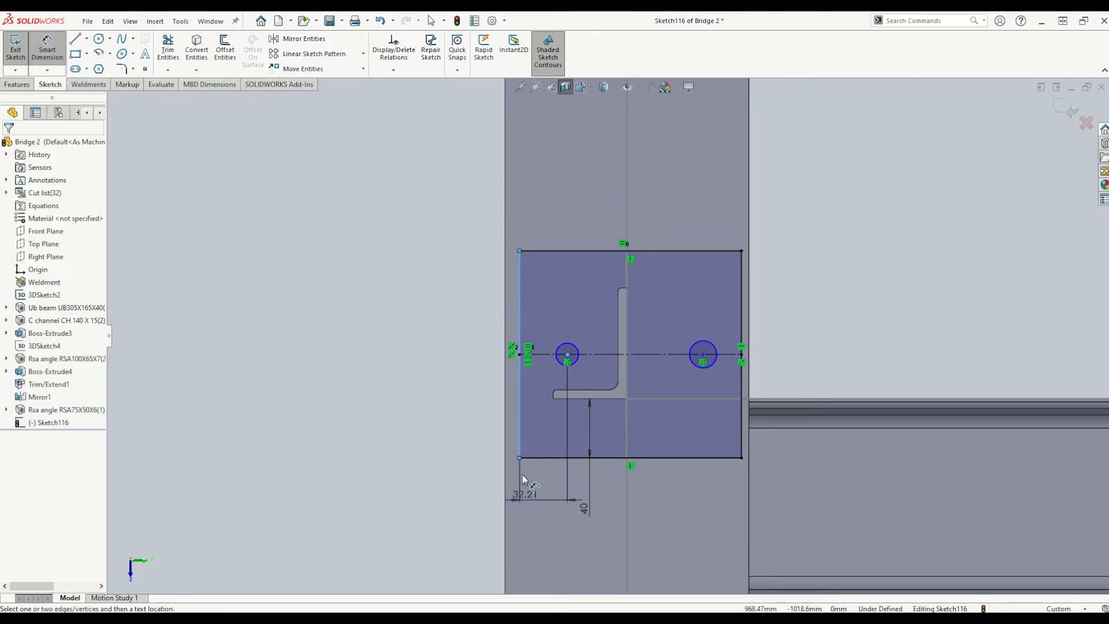
{"action": "left_click", "coordinate": [522, 497]}
{"action": "key", "text": "Return"}
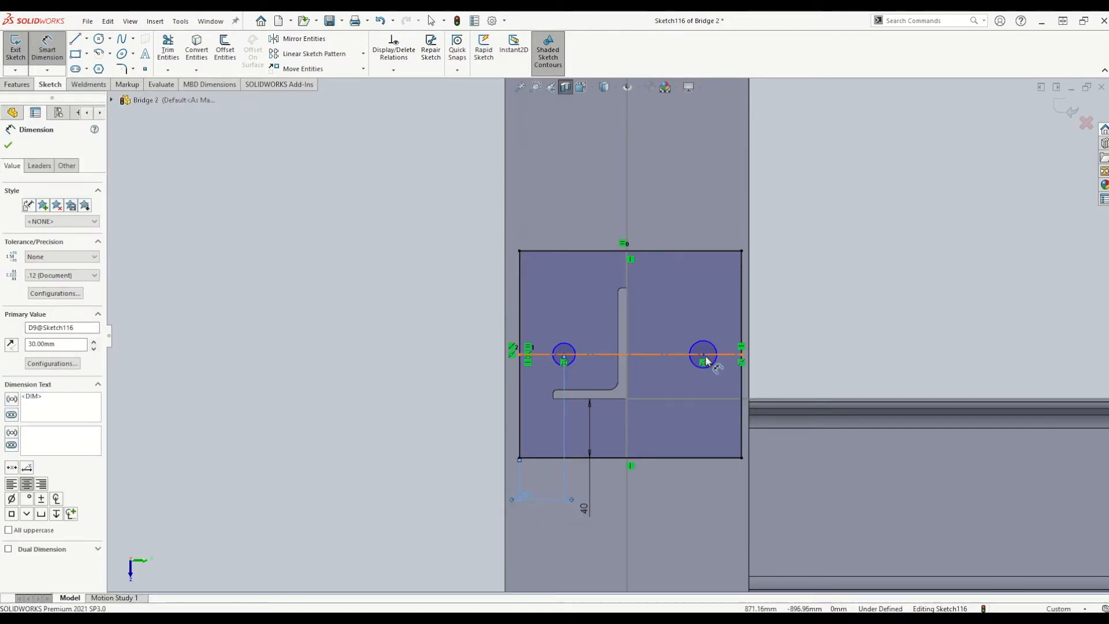
Step: Dimension the lower inner circle's centre 30 mm from the lower rectangle's inner vertical side
{"action": "left_click", "coordinate": [702, 359]}
{"action": "left_click", "coordinate": [740, 392]}
{"action": "left_click", "coordinate": [723, 516]}
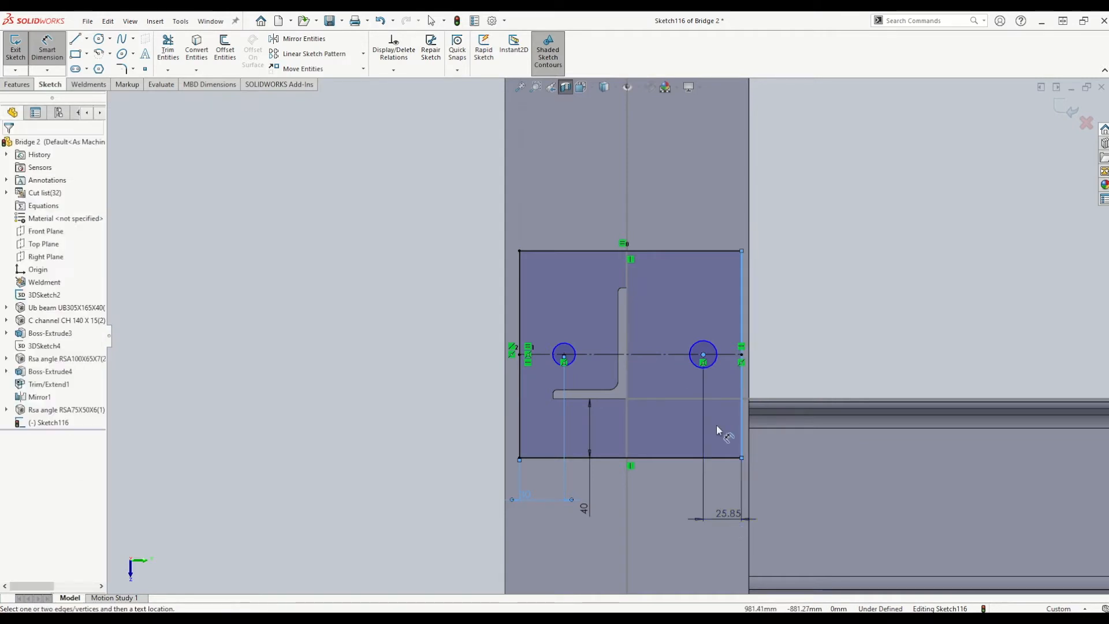
{"action": "type", "text": "30"}
{"action": "key", "text": "Return"}
{"action": "key", "text": "Escape"}
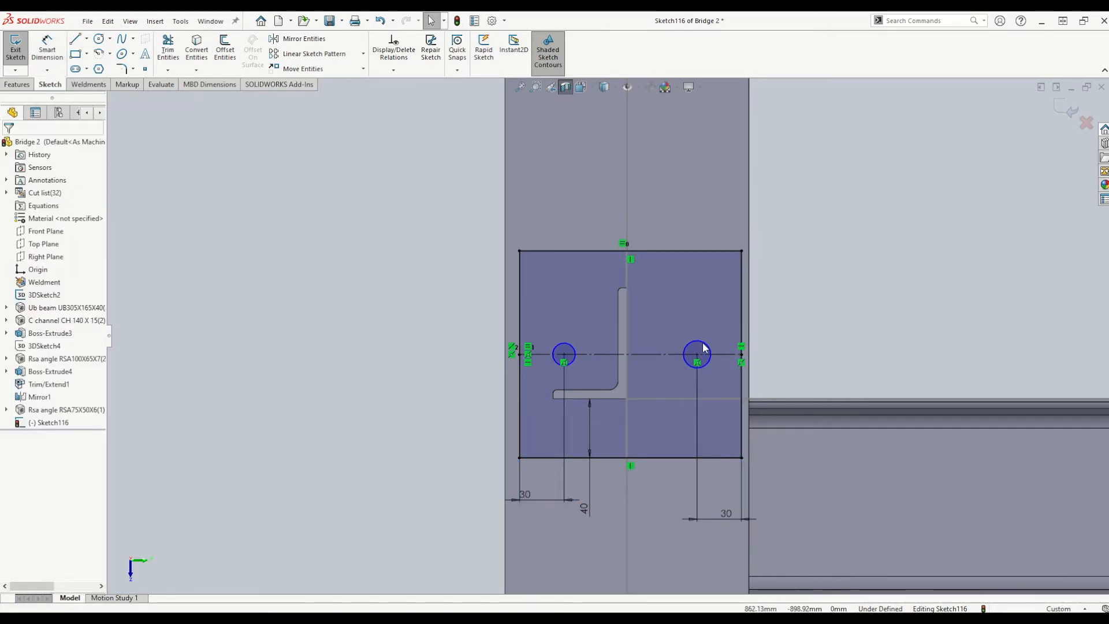
Step: Add an Equal relation between all four circles in the upper and lower rectangles
{"action": "left_click", "coordinate": [568, 349]}
{"action": "left_click", "coordinate": [567, 346], "text": "ctrl"}
{"action": "scroll", "coordinate": [581, 227], "scroll_direction": "up", "scroll_amount": 10}
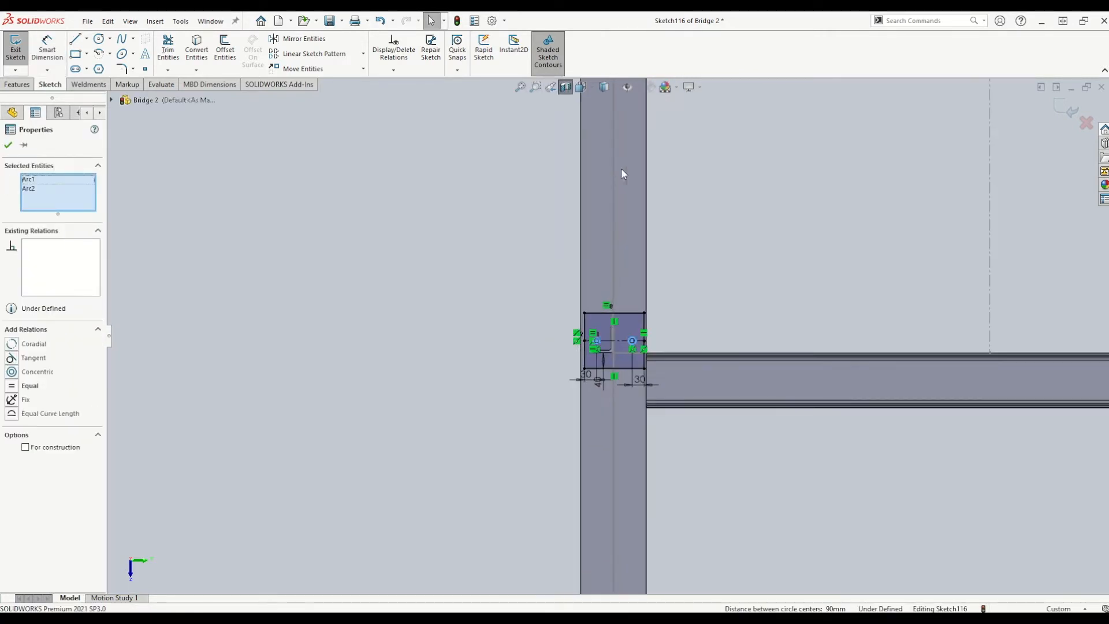
{"action": "scroll", "coordinate": [615, 187], "scroll_direction": "down", "scroll_amount": 5}
{"action": "scroll", "coordinate": [608, 173], "scroll_direction": "down", "scroll_amount": 3}
{"action": "left_click", "coordinate": [613, 169], "text": "ctrl"}
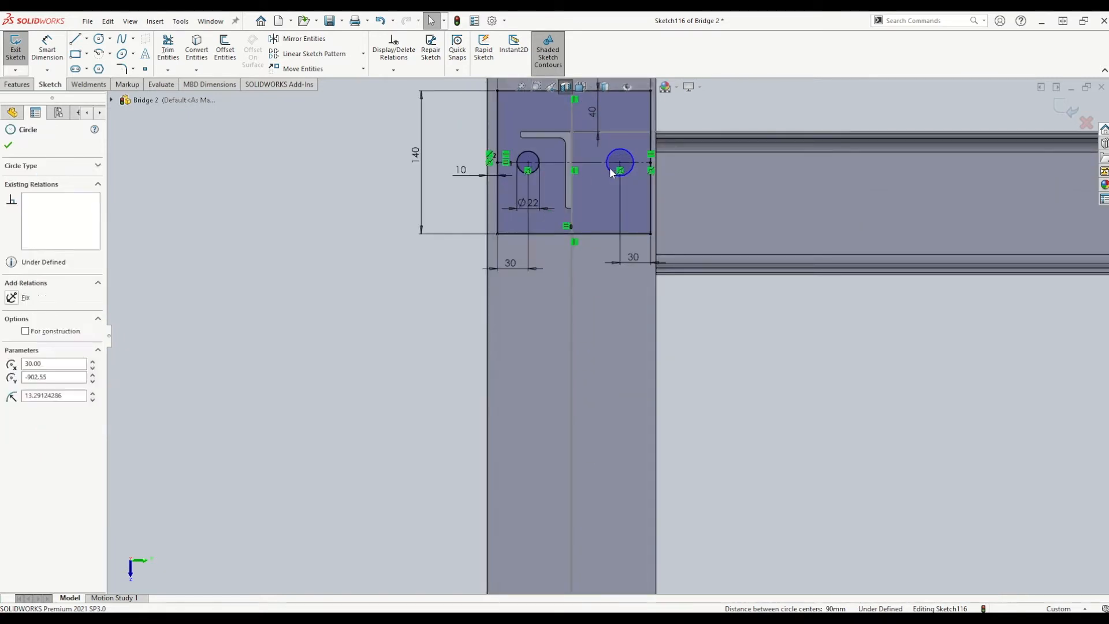
{"action": "scroll", "coordinate": [530, 157], "scroll_direction": "down", "scroll_amount": 2}
{"action": "scroll", "coordinate": [533, 183], "scroll_direction": "down", "scroll_amount": 1}
{"action": "left_click", "coordinate": [552, 176], "text": "ctrl"}
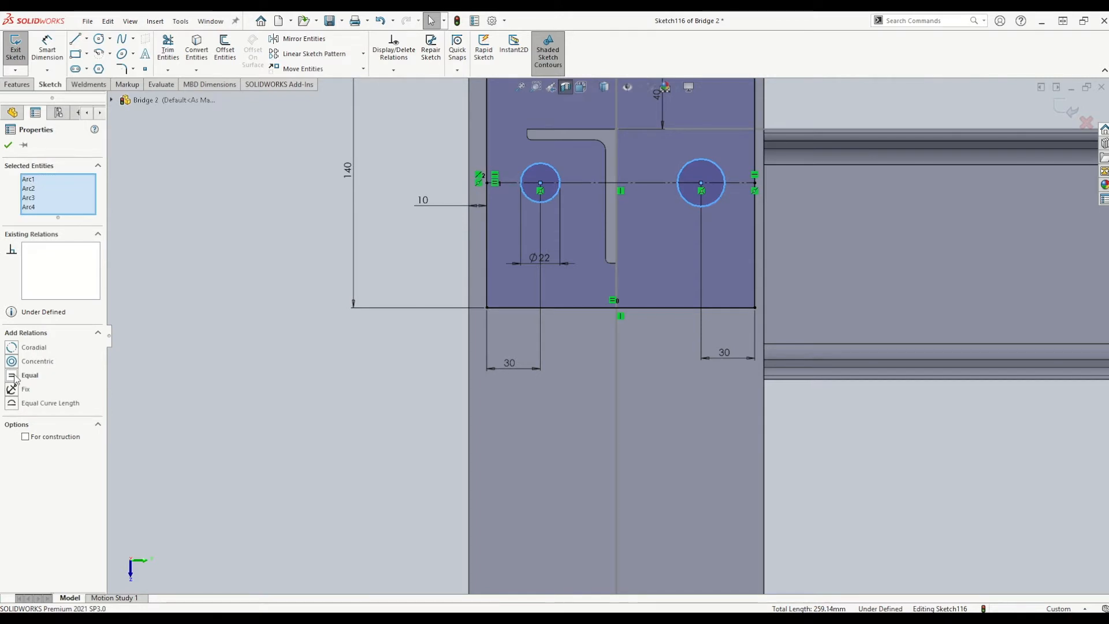
{"action": "left_click", "coordinate": [13, 375]}
{"action": "left_click", "coordinate": [465, 379]}
Step: Exit the sketch with the two rectangles and their bolt-hole circles, keeping the changes
{"action": "scroll", "coordinate": [494, 376], "scroll_direction": "up", "scroll_amount": 8}
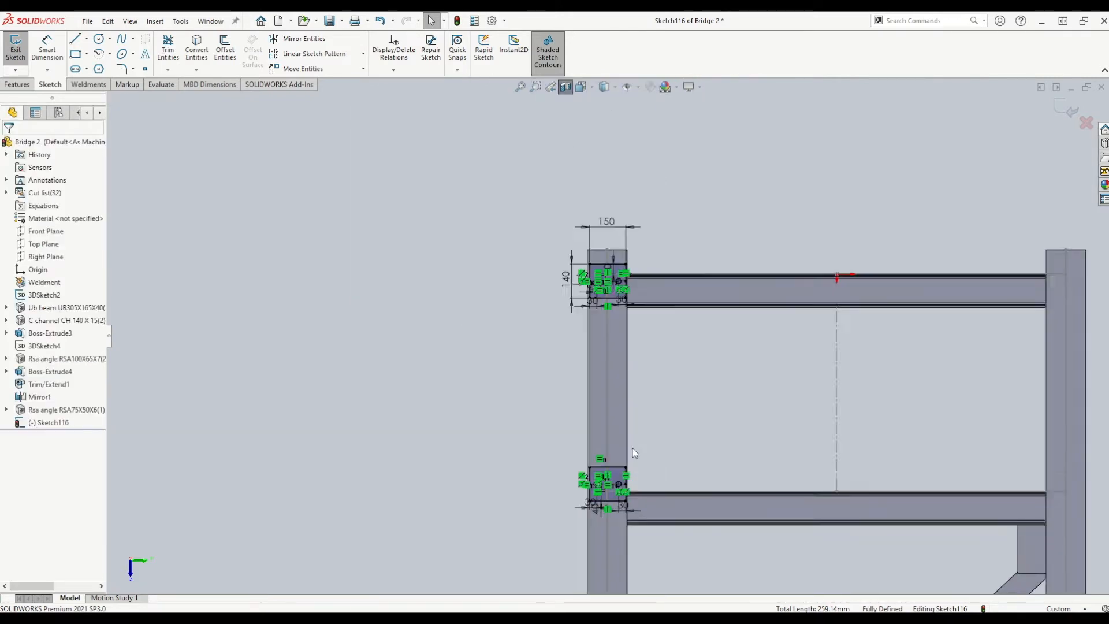
{"action": "scroll", "coordinate": [632, 448], "scroll_direction": "down", "scroll_amount": 1}
{"action": "left_click", "coordinate": [1060, 111]}
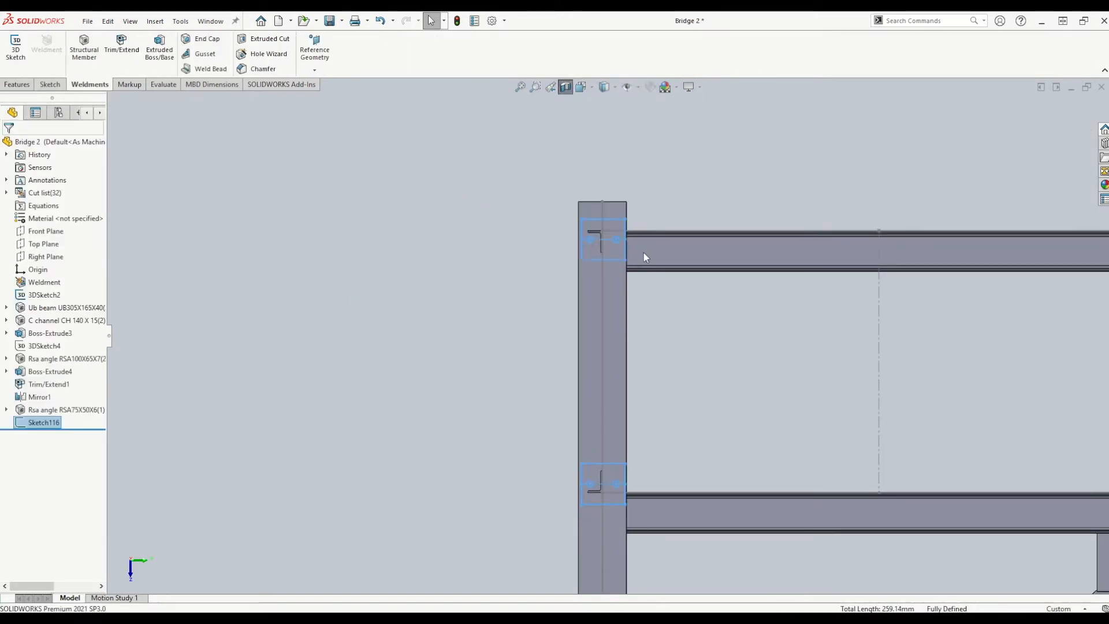
Step: Extrude the two rectangular plates with their bolt holes as a 10 mm Blind boss, without merging the result
{"action": "scroll", "coordinate": [528, 229], "scroll_direction": "down", "scroll_amount": 2}
{"action": "mouse_move", "coordinate": [528, 230]}
{"action": "middle_mouse_down"}
{"action": "mouse_move", "coordinate": [468, 213]}
{"action": "mouse_move", "coordinate": [465, 229]}
{"action": "middle_mouse_up"}
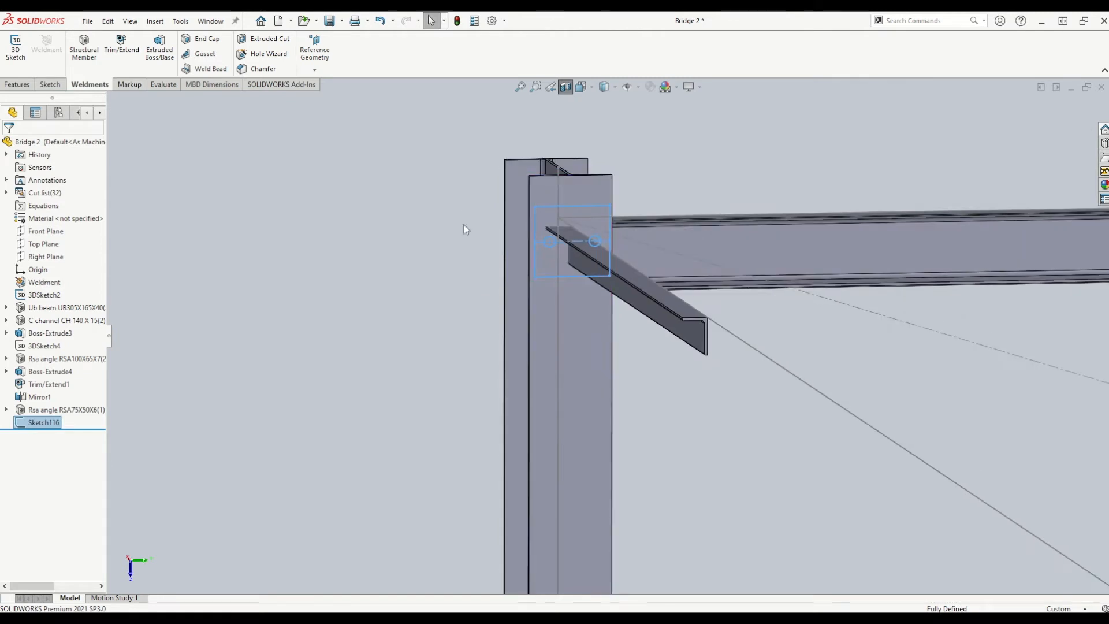
{"action": "left_click", "coordinate": [14, 84]}
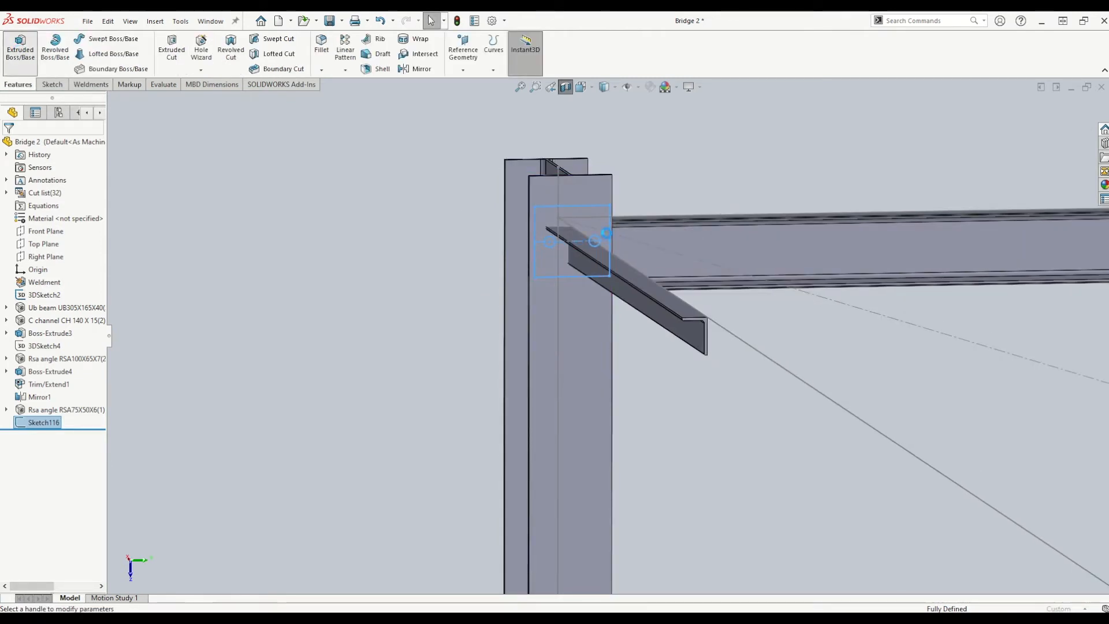
{"action": "scroll", "coordinate": [611, 372], "scroll_direction": "up", "scroll_amount": 5}
{"action": "scroll", "coordinate": [595, 464], "scroll_direction": "down", "scroll_amount": 2}
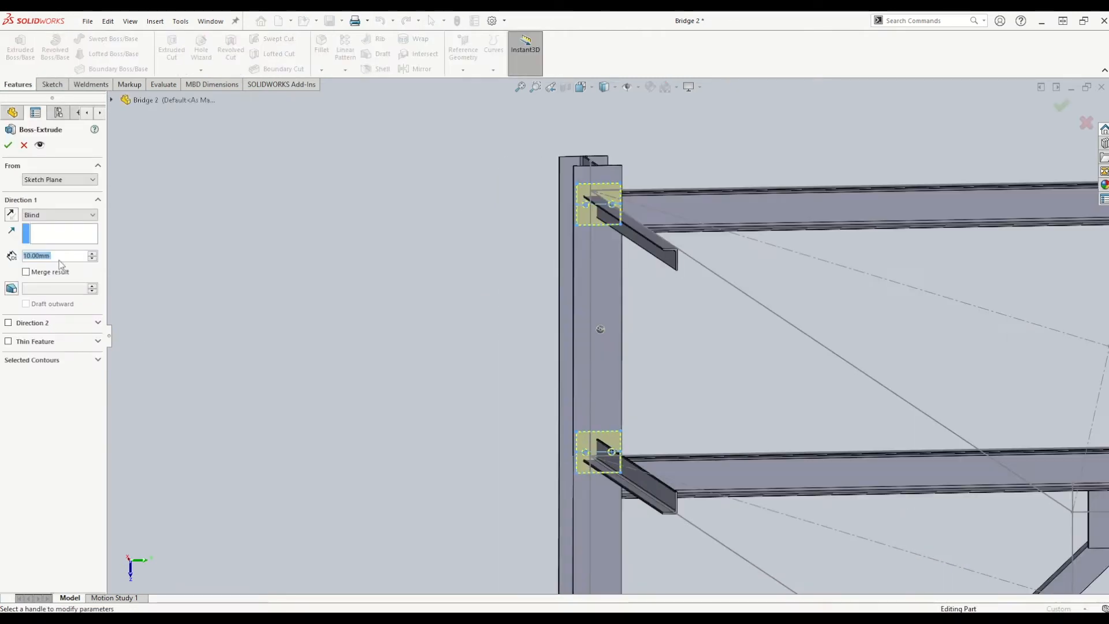
{"action": "middle_click_drag", "start_coordinate": [444, 232], "coordinate": [493, 251]}
{"action": "scroll", "coordinate": [673, 216], "scroll_direction": "down", "scroll_amount": 5}
{"action": "middle_click_drag", "start_coordinate": [664, 217], "coordinate": [674, 229]}
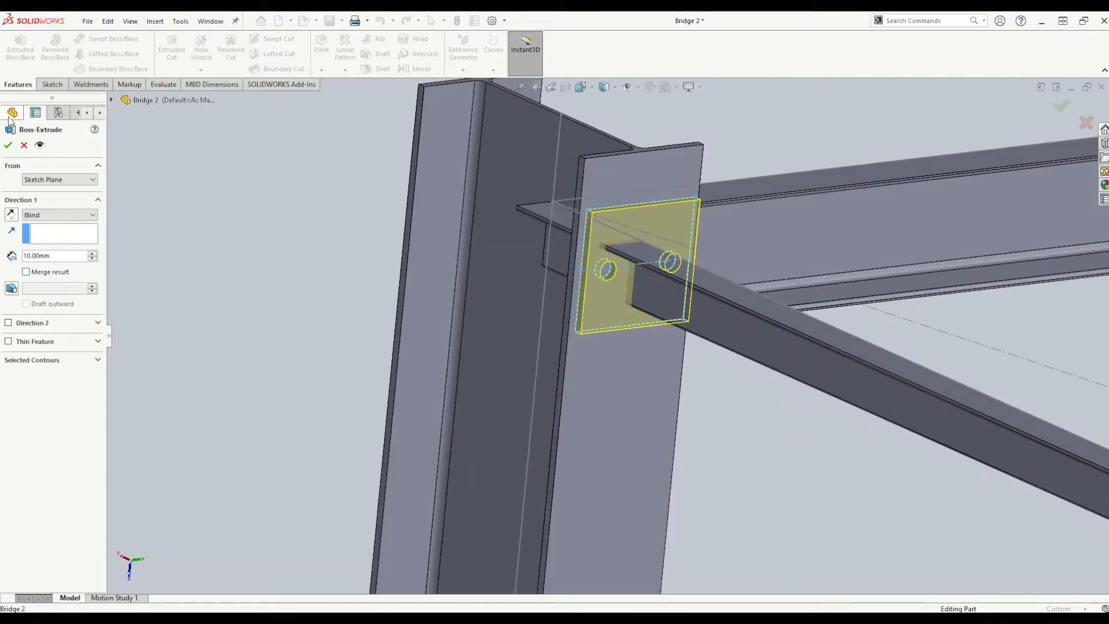
{"action": "left_click", "coordinate": [658, 367]}
Step: Turn off the section view to display the complete bridge frame
{"action": "scroll", "coordinate": [647, 369], "scroll_direction": "up", "scroll_amount": 9}
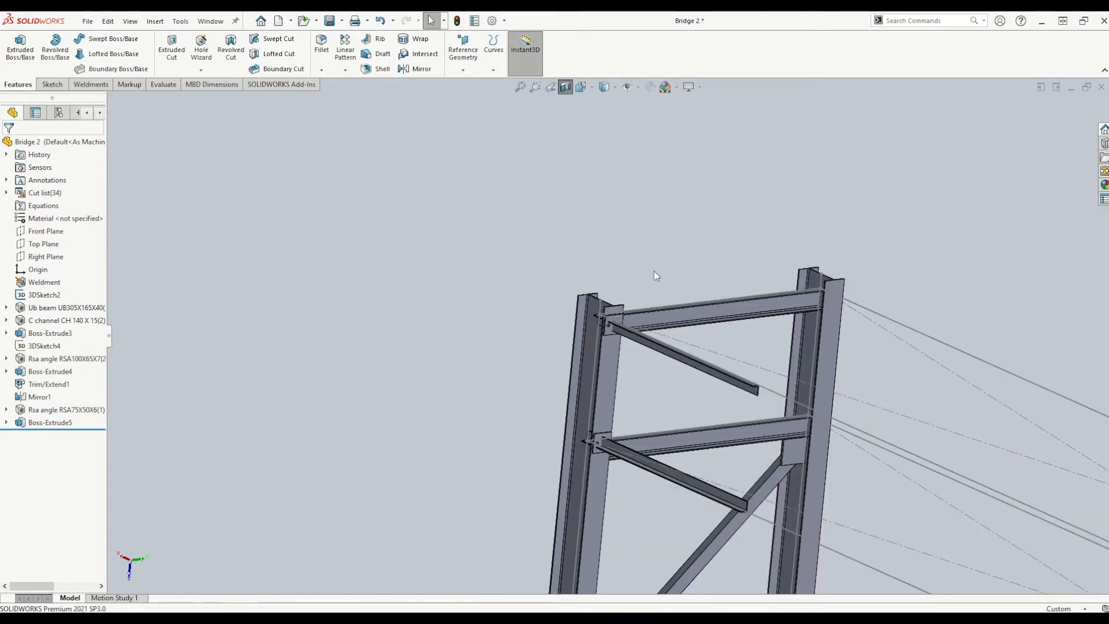
{"action": "scroll", "coordinate": [654, 272], "scroll_direction": "down", "scroll_amount": 2}
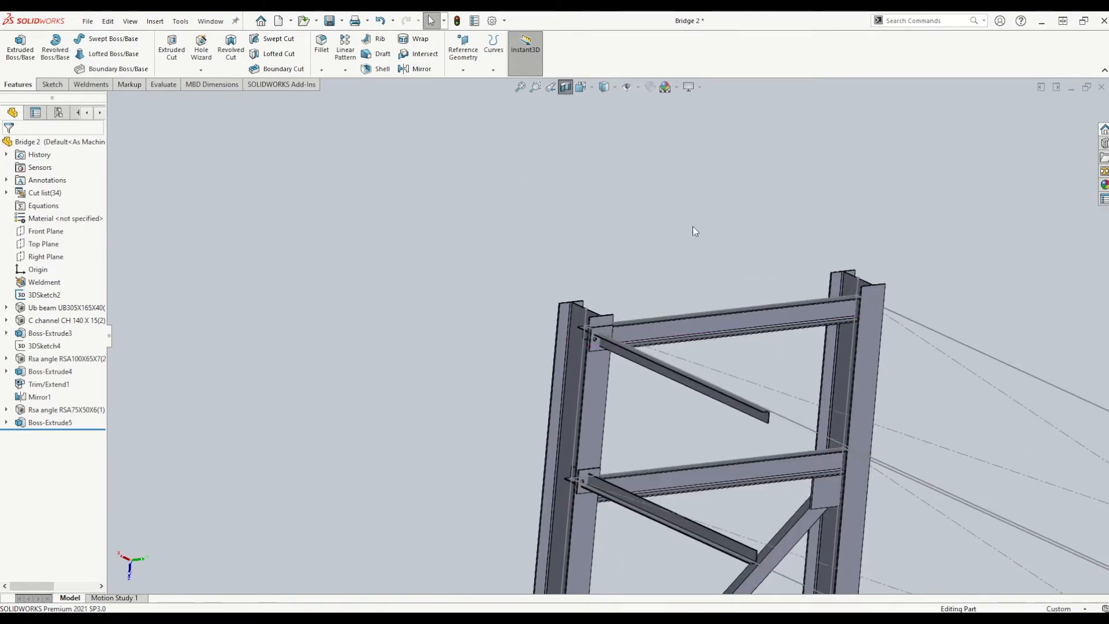
{"action": "scroll", "coordinate": [785, 390], "scroll_direction": "up", "scroll_amount": 5}
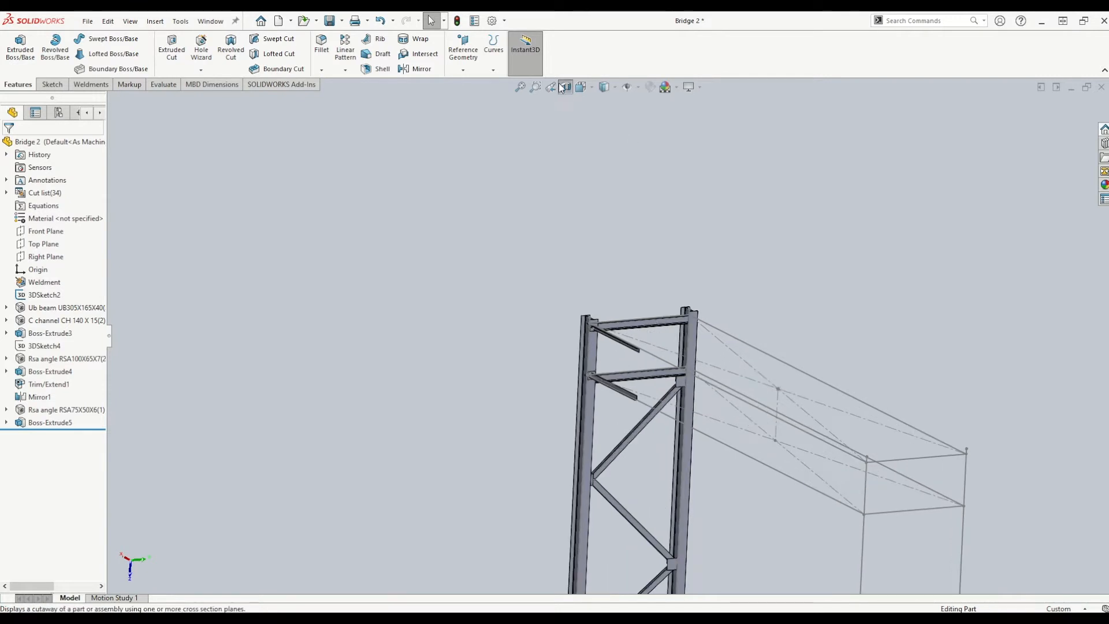
{"action": "scroll", "coordinate": [346, 370], "scroll_direction": "down", "scroll_amount": 1}
Step: Mirror the upper and lower connection plate bodies about the Right Plane, without merging solids
{"action": "left_click", "coordinate": [50, 422]}
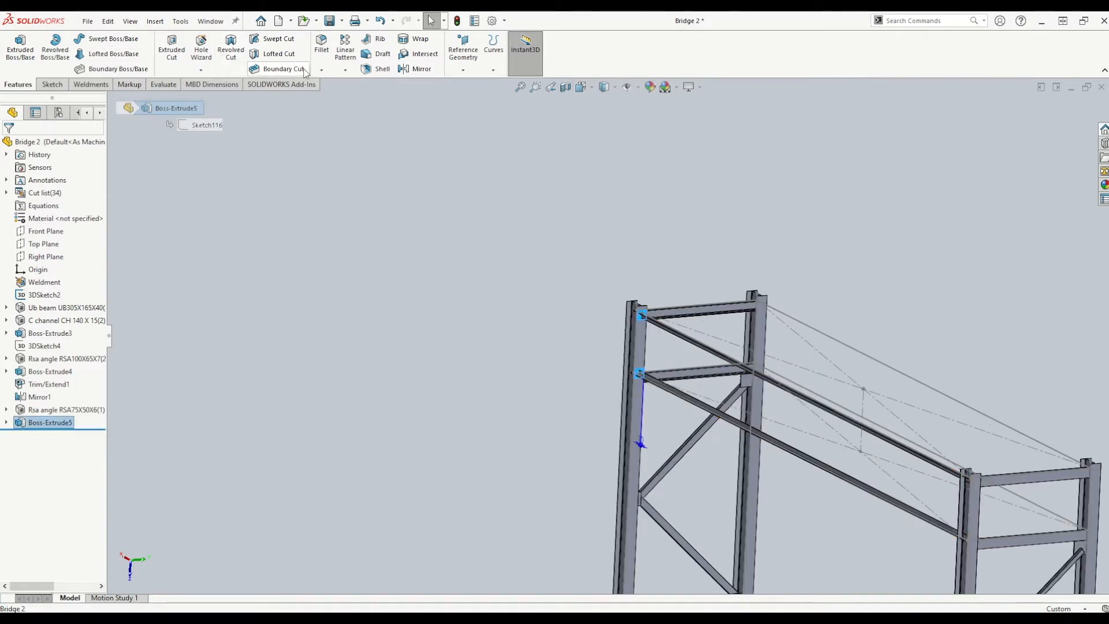
{"action": "left_click", "coordinate": [417, 69]}
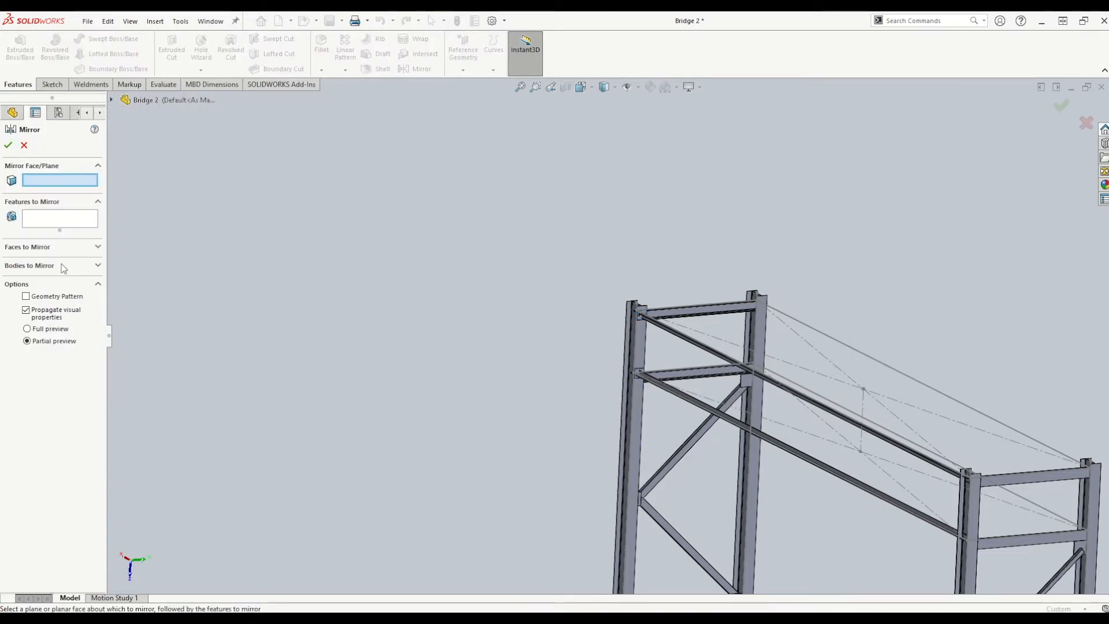
{"action": "left_click", "coordinate": [63, 267]}
{"action": "scroll", "coordinate": [666, 386], "scroll_direction": "down", "scroll_amount": 5}
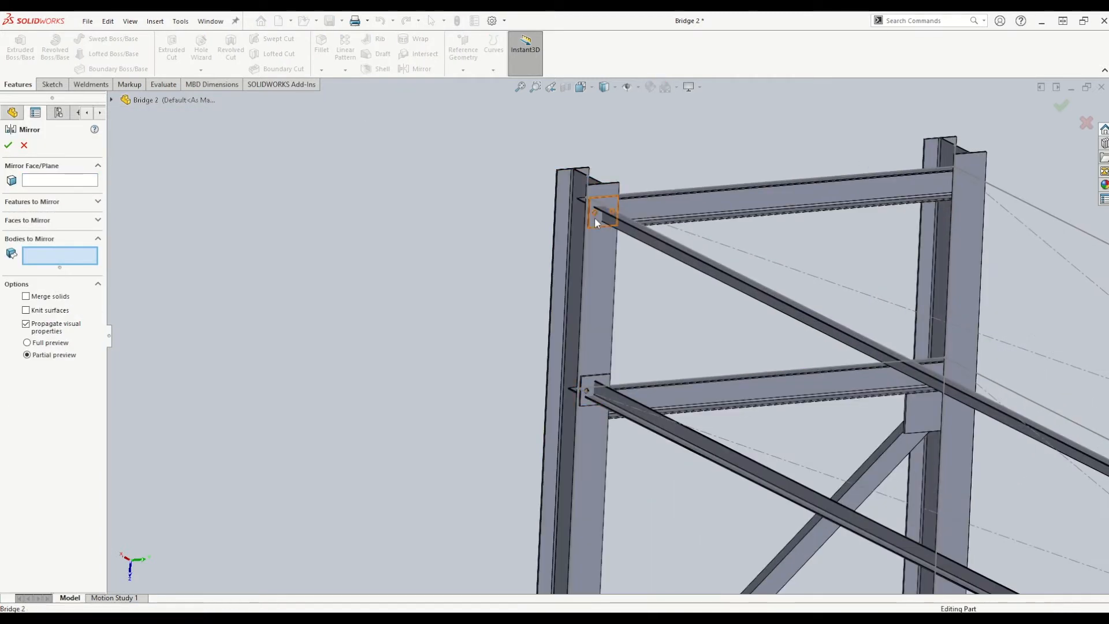
{"action": "left_click", "coordinate": [595, 217]}
{"action": "left_click", "coordinate": [594, 379]}
{"action": "scroll", "coordinate": [595, 381], "scroll_direction": "up", "scroll_amount": 5}
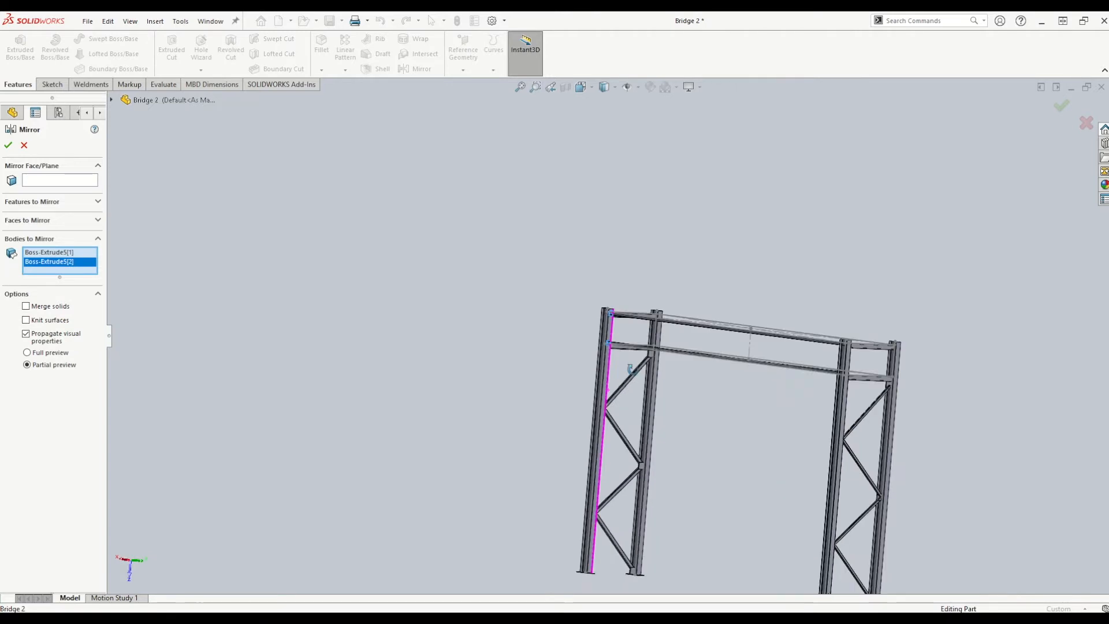
{"action": "middle_click_drag", "start_coordinate": [630, 369], "coordinate": [621, 393]}
{"action": "left_click", "coordinate": [84, 180]}
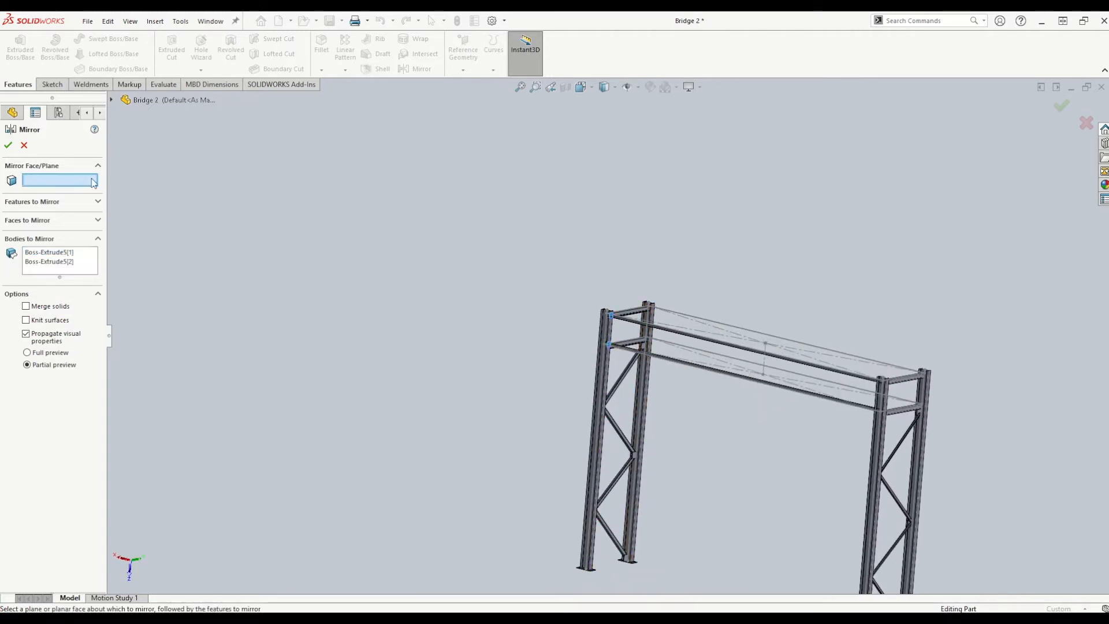
{"action": "left_click", "coordinate": [111, 100]}
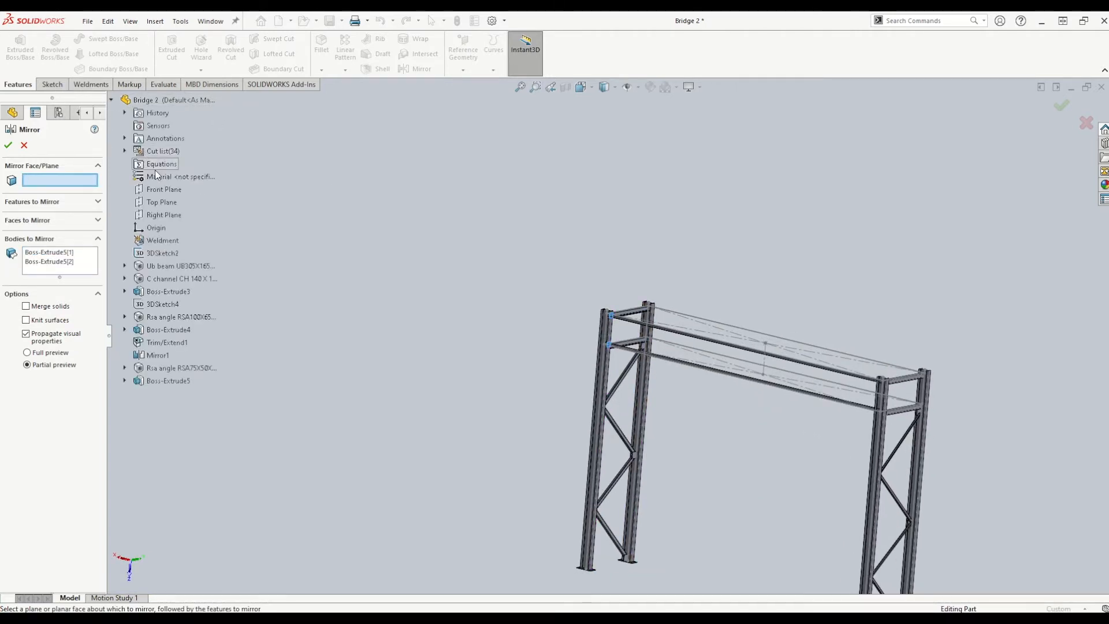
{"action": "left_click", "coordinate": [164, 215]}
{"action": "scroll", "coordinate": [887, 446], "scroll_direction": "down", "scroll_amount": 6}
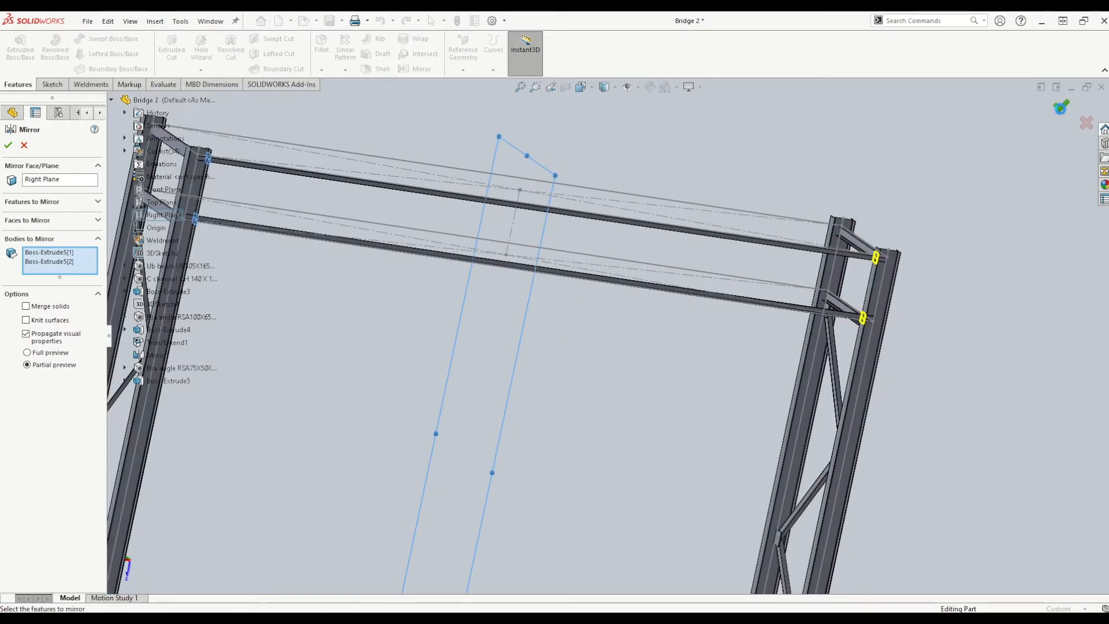
{"action": "left_click", "coordinate": [1060, 108]}
{"action": "middle_click_drag", "start_coordinate": [561, 212], "coordinate": [503, 227]}
{"action": "scroll", "coordinate": [502, 227], "scroll_direction": "up", "scroll_amount": 2}
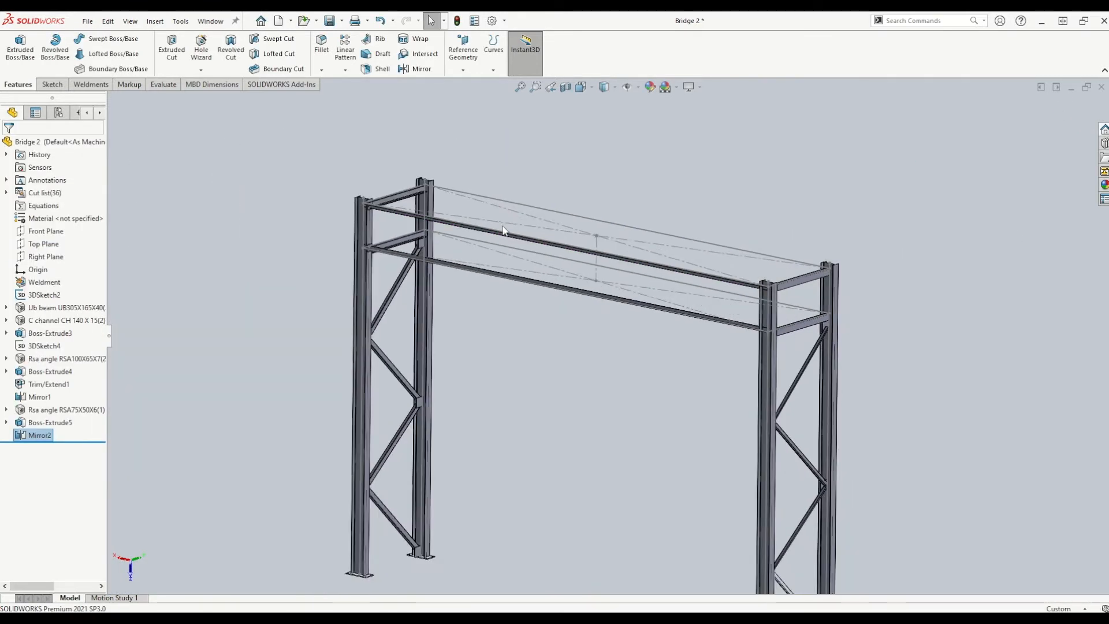
Step: Start Trim/Extend with the upper and lower RSA75x50x6 angles as the bodies to be trimmed
{"action": "scroll", "coordinate": [454, 243], "scroll_direction": "down", "scroll_amount": 3}
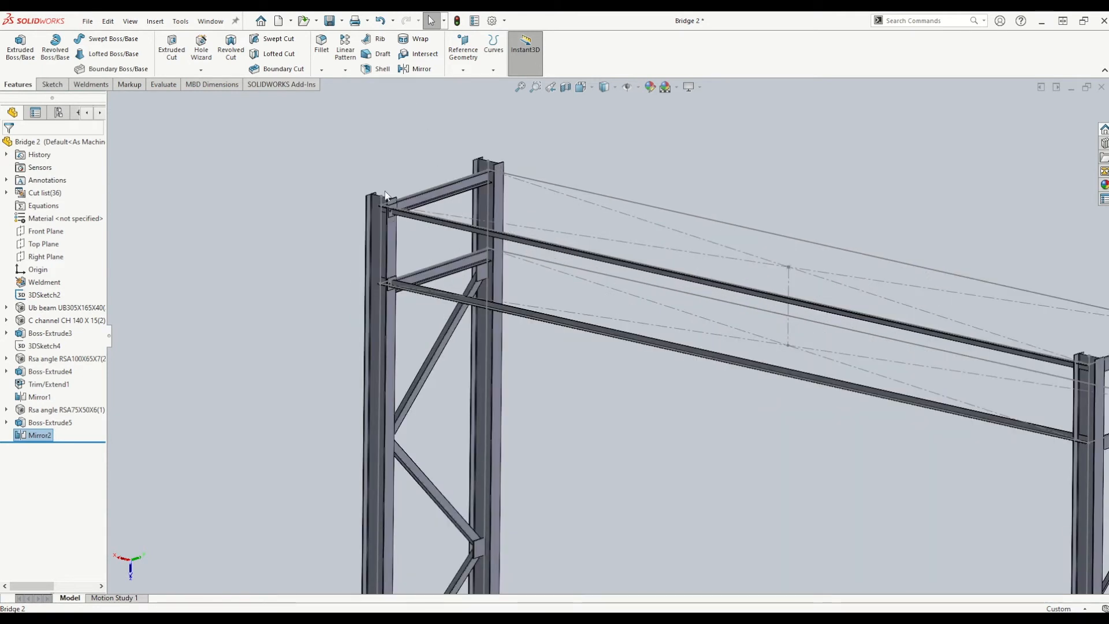
{"action": "scroll", "coordinate": [404, 290], "scroll_direction": "down", "scroll_amount": 3}
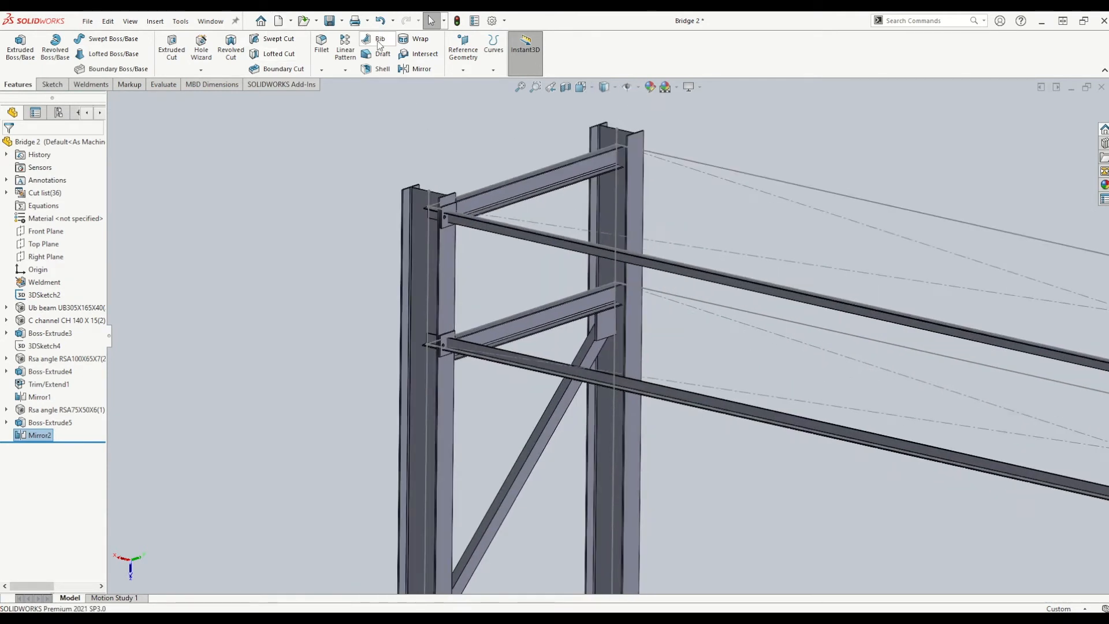
{"action": "left_click", "coordinate": [100, 86]}
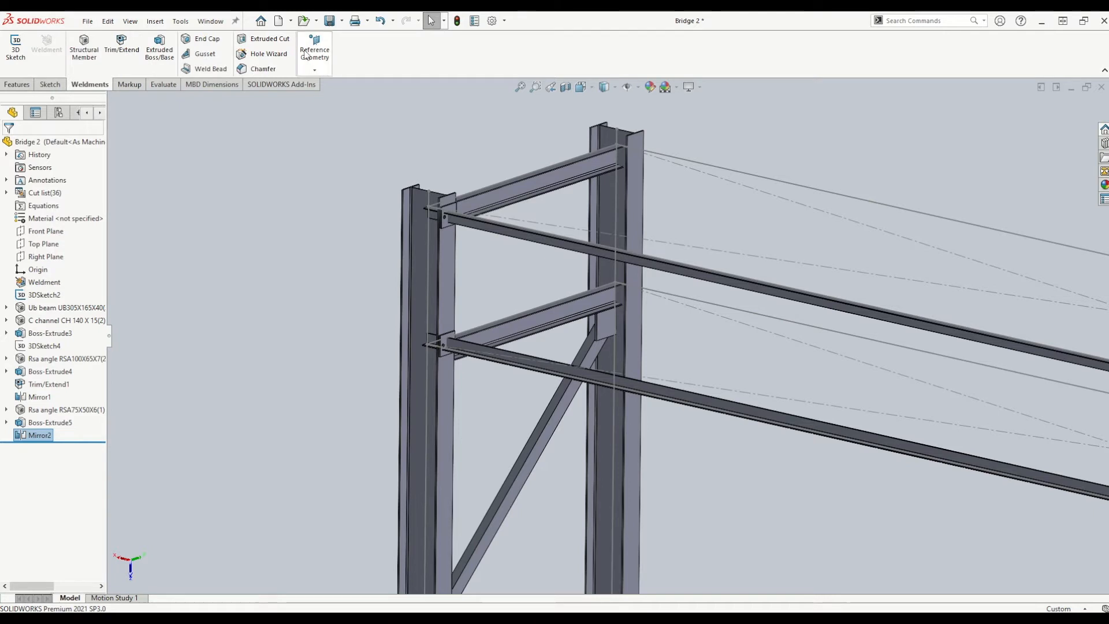
{"action": "left_click", "coordinate": [122, 46]}
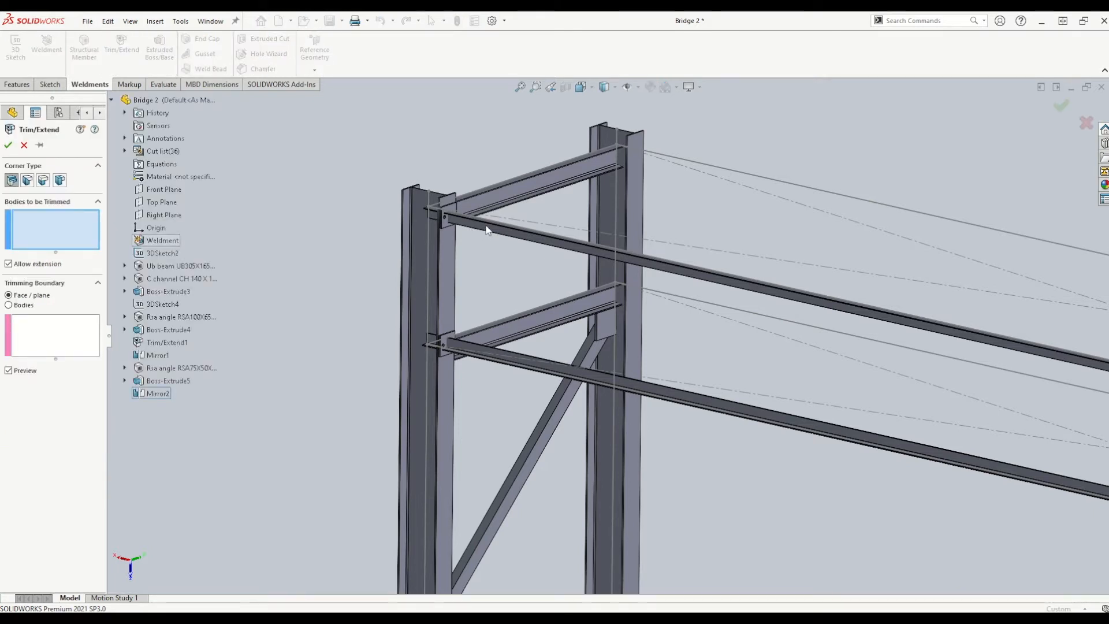
{"action": "left_click", "coordinate": [486, 231]}
{"action": "left_click", "coordinate": [484, 356]}
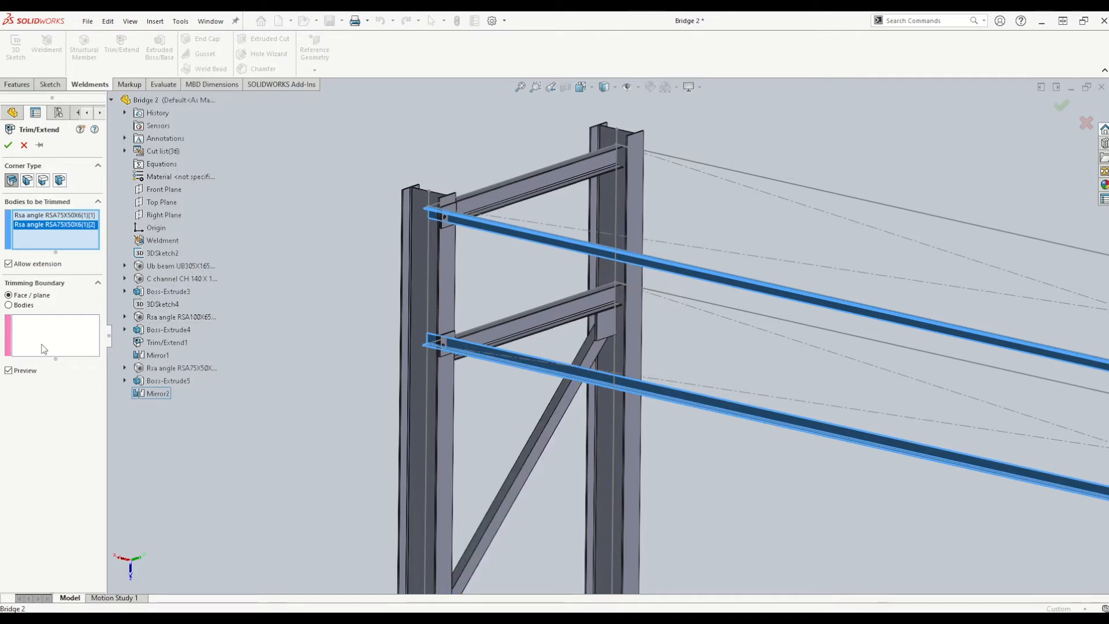
Step: Set the faces of the upper and lower connection plates at one end as Face/plane trimming boundaries
{"action": "left_click", "coordinate": [58, 334]}
{"action": "scroll", "coordinate": [466, 277], "scroll_direction": "down", "scroll_amount": 5}
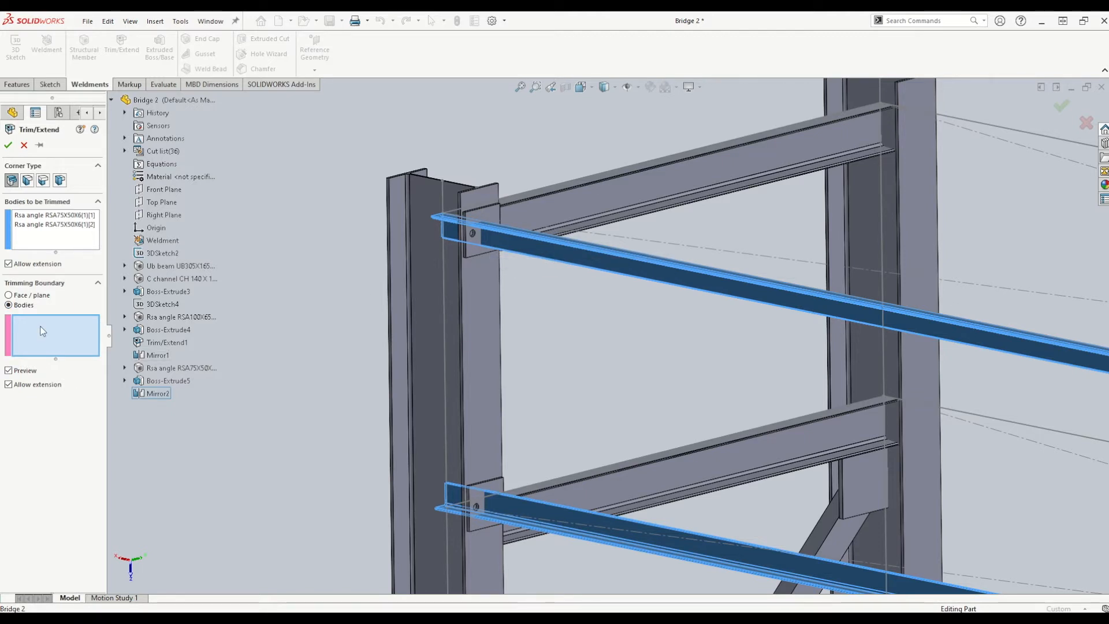
{"action": "left_click", "coordinate": [481, 246]}
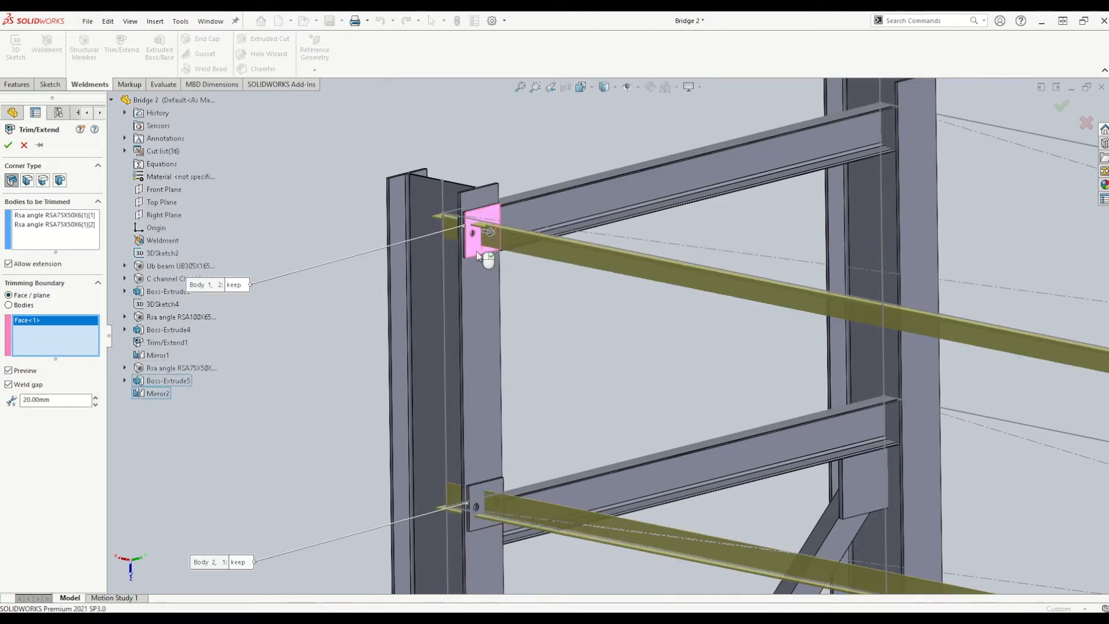
{"action": "scroll", "coordinate": [480, 470], "scroll_direction": "up", "scroll_amount": 1}
{"action": "middle_click_drag", "start_coordinate": [500, 352], "coordinate": [547, 408]}
{"action": "scroll", "coordinate": [553, 445], "scroll_direction": "up", "scroll_amount": 4}
{"action": "scroll", "coordinate": [554, 450], "scroll_direction": "up", "scroll_amount": 5}
{"action": "middle_click_drag", "start_coordinate": [740, 386], "coordinate": [750, 403]}
{"action": "scroll", "coordinate": [935, 334], "scroll_direction": "down", "scroll_amount": 3}
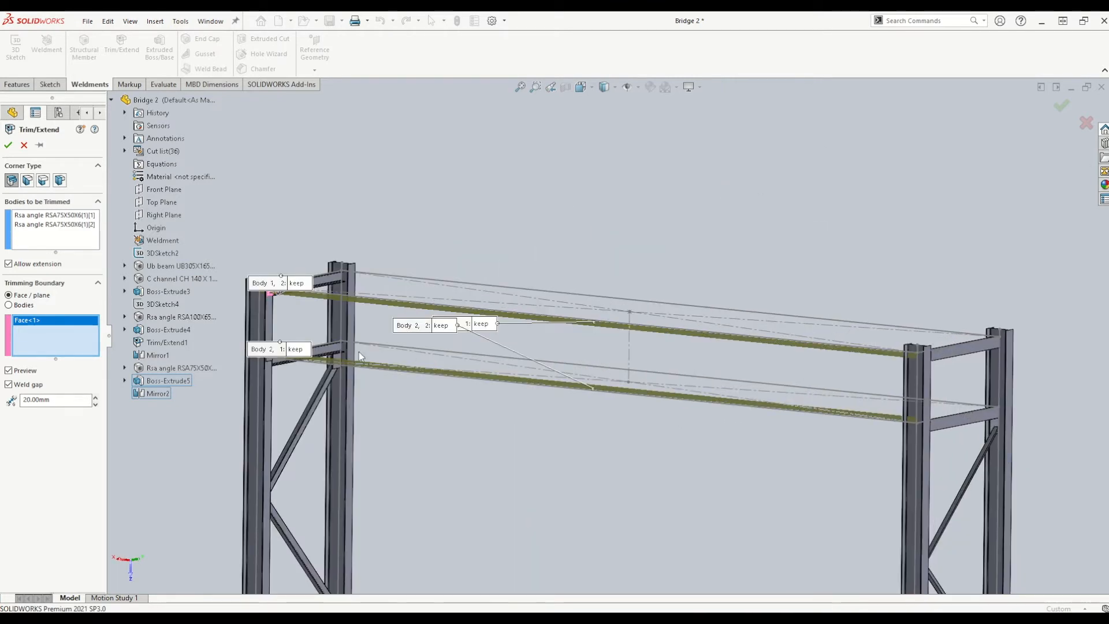
{"action": "scroll", "coordinate": [304, 338], "scroll_direction": "down", "scroll_amount": 6}
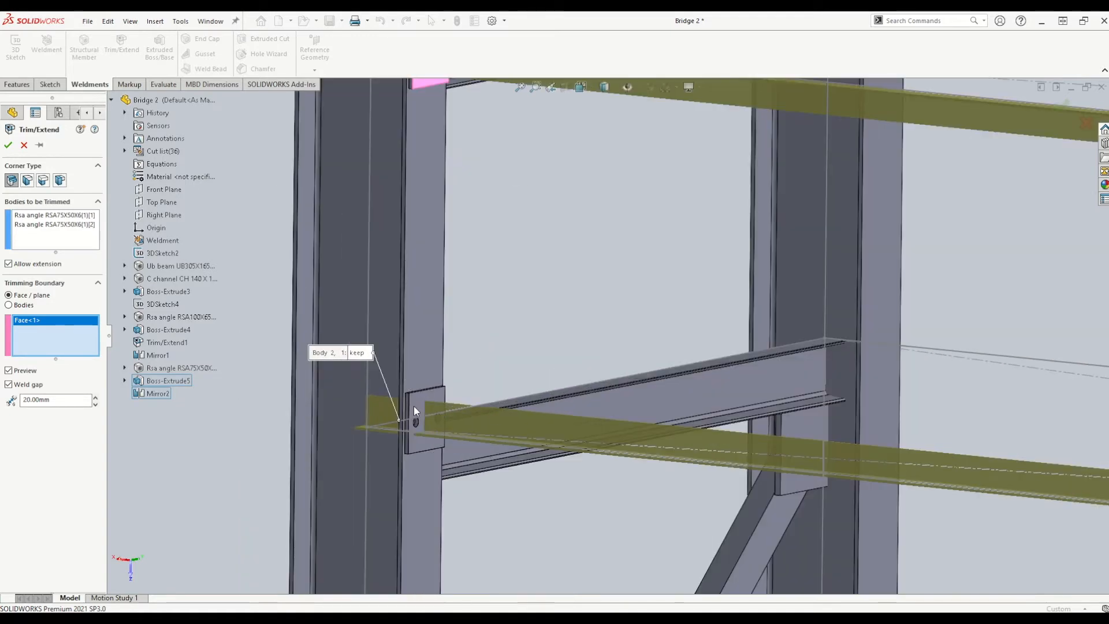
{"action": "left_click", "coordinate": [422, 405]}
Step: Add the faces of the upper and lower mirrored plates at the opposite end as trimming boundaries
{"action": "scroll", "coordinate": [422, 406], "scroll_direction": "up", "scroll_amount": 6}
{"action": "middle_click_drag", "start_coordinate": [421, 388], "coordinate": [903, 381]}
{"action": "scroll", "coordinate": [949, 345], "scroll_direction": "down", "scroll_amount": 10}
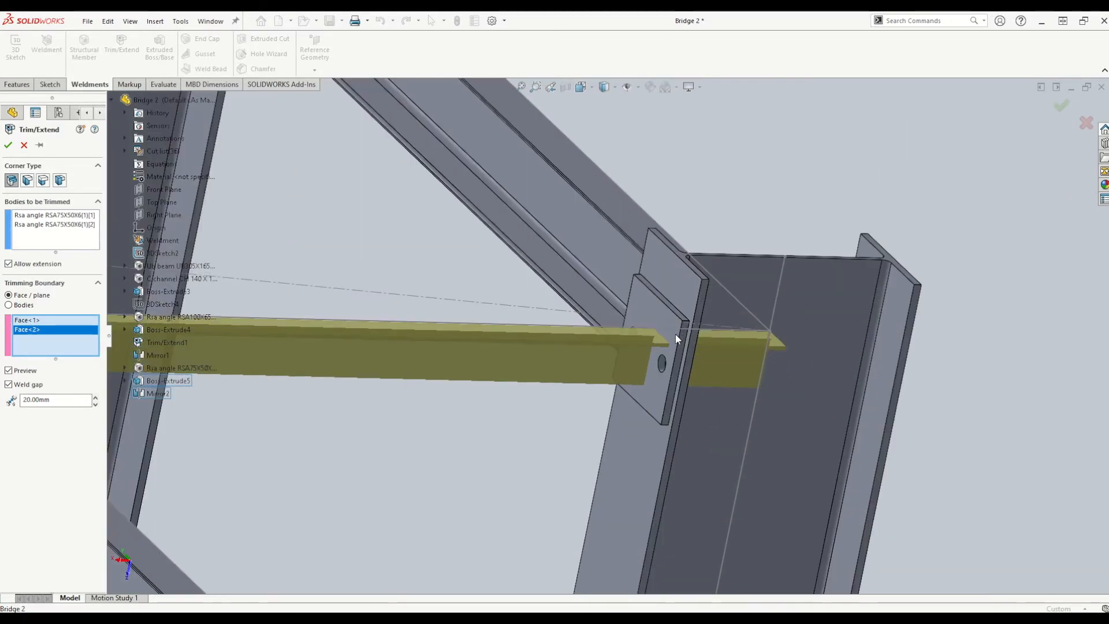
{"action": "left_click", "coordinate": [673, 358]}
{"action": "scroll", "coordinate": [535, 531], "scroll_direction": "up", "scroll_amount": 4}
{"action": "scroll", "coordinate": [616, 498], "scroll_direction": "down", "scroll_amount": 3}
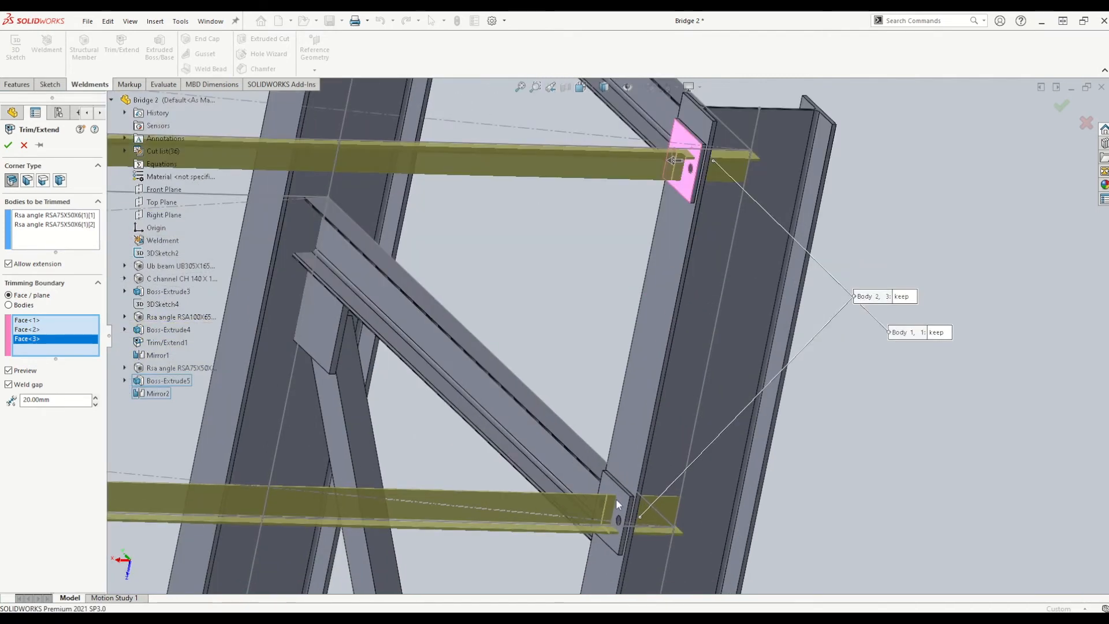
{"action": "left_click", "coordinate": [618, 500]}
Step: Discard the four angle end pieces beyond the plates, keep the two middle lengths, and apply the trim
{"action": "scroll", "coordinate": [676, 309], "scroll_direction": "up", "scroll_amount": 3}
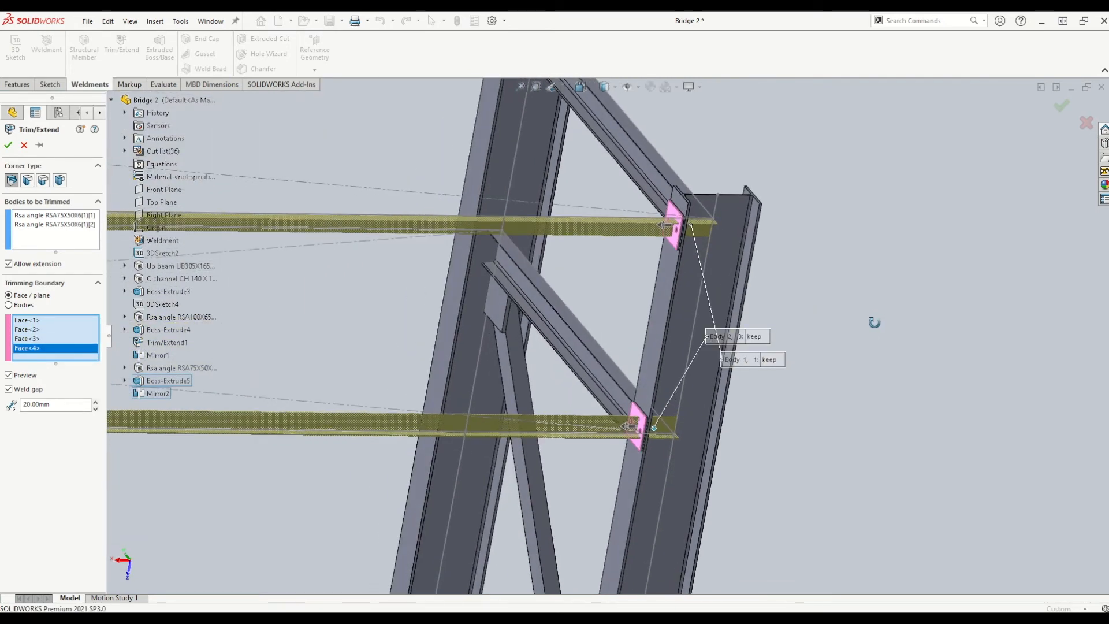
{"action": "left_click_drag", "start_coordinate": [717, 344], "coordinate": [733, 475]}
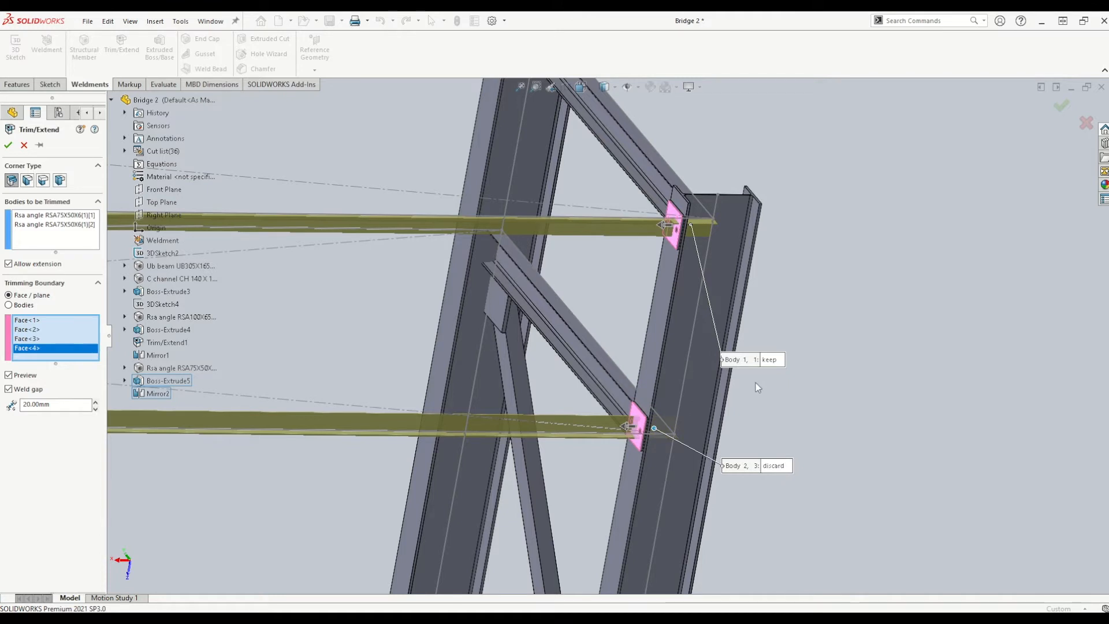
{"action": "left_click_drag", "start_coordinate": [762, 356], "coordinate": [834, 145]}
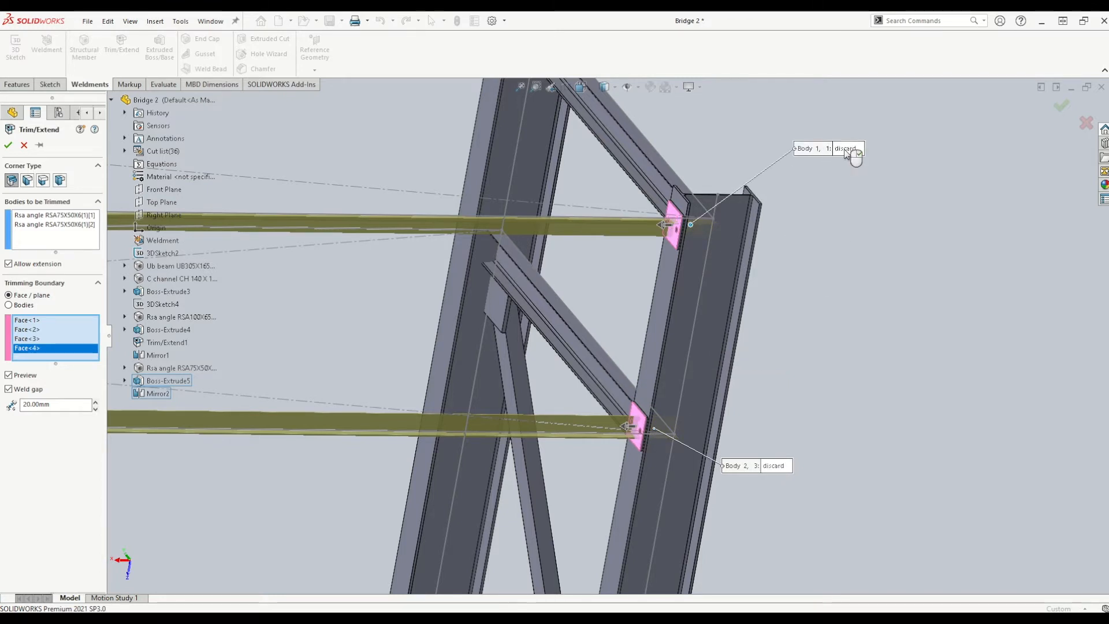
{"action": "scroll", "coordinate": [829, 172], "scroll_direction": "up", "scroll_amount": 5}
{"action": "scroll", "coordinate": [511, 341], "scroll_direction": "down", "scroll_amount": 2}
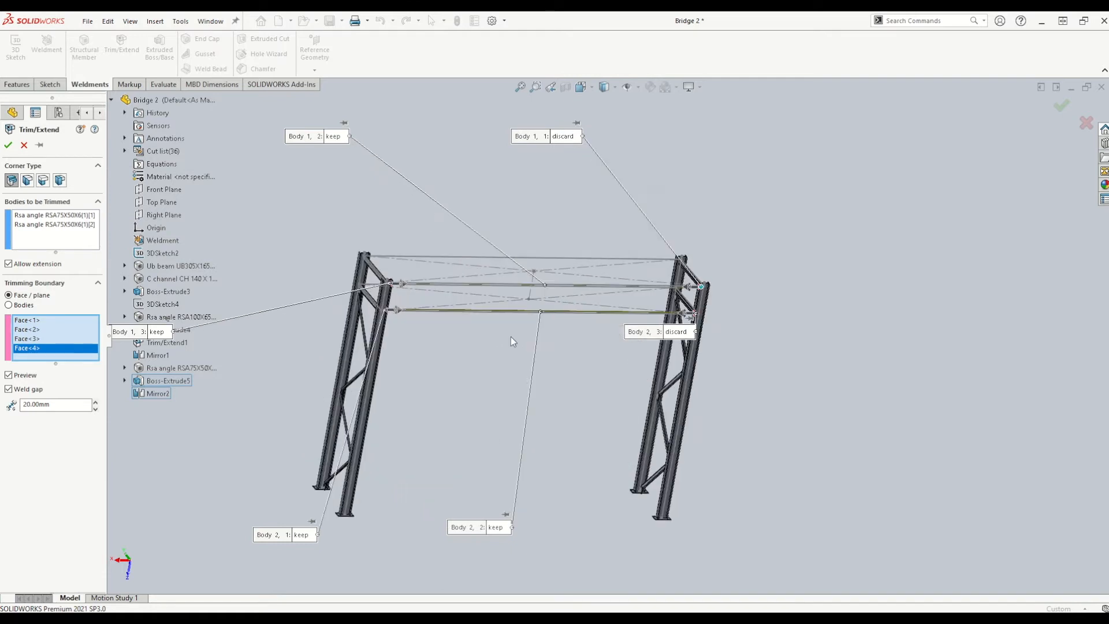
{"action": "scroll", "coordinate": [513, 265], "scroll_direction": "down", "scroll_amount": 2}
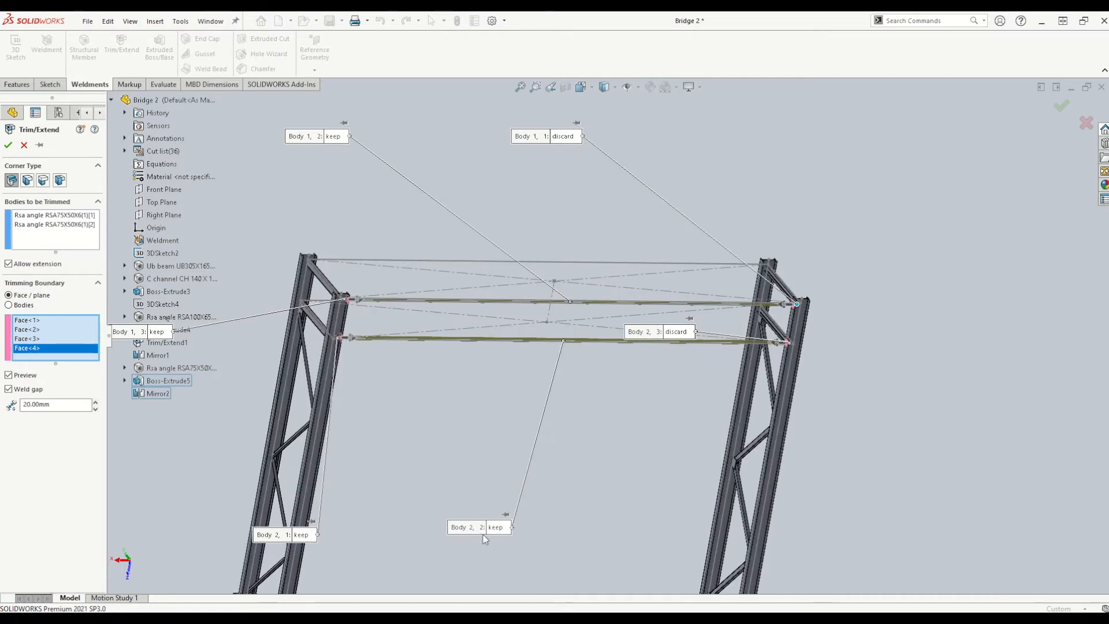
{"action": "left_click", "coordinate": [320, 321]}
{"action": "left_click_drag", "start_coordinate": [320, 321], "coordinate": [317, 228]}
{"action": "left_click_drag", "start_coordinate": [433, 525], "coordinate": [264, 386]}
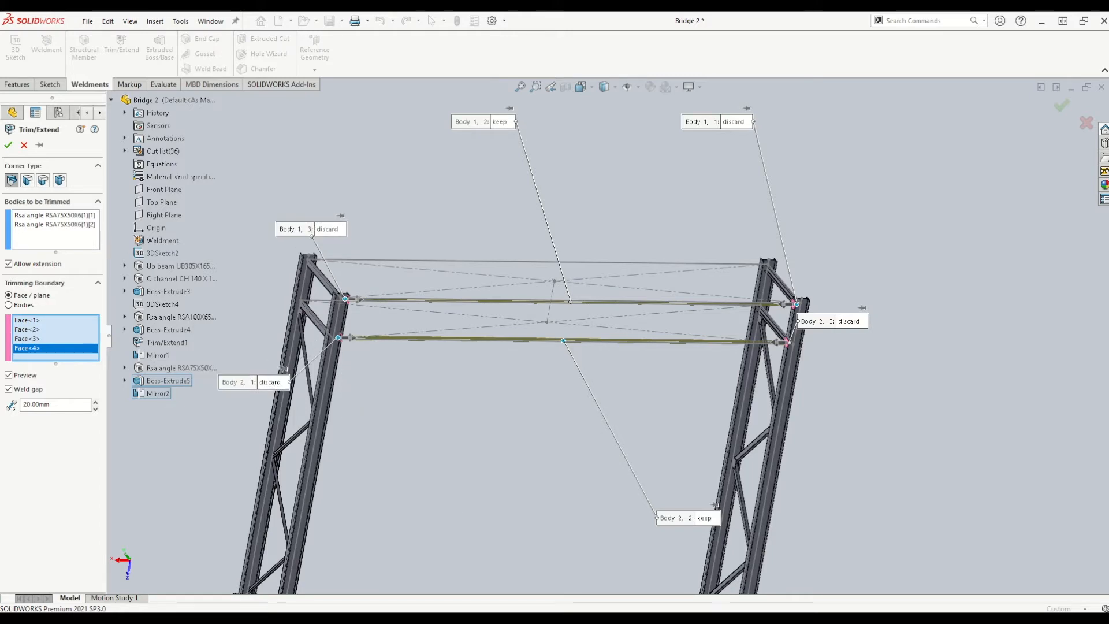
{"action": "scroll", "coordinate": [655, 283], "scroll_direction": "up", "scroll_amount": 1}
{"action": "left_click", "coordinate": [1063, 111]}
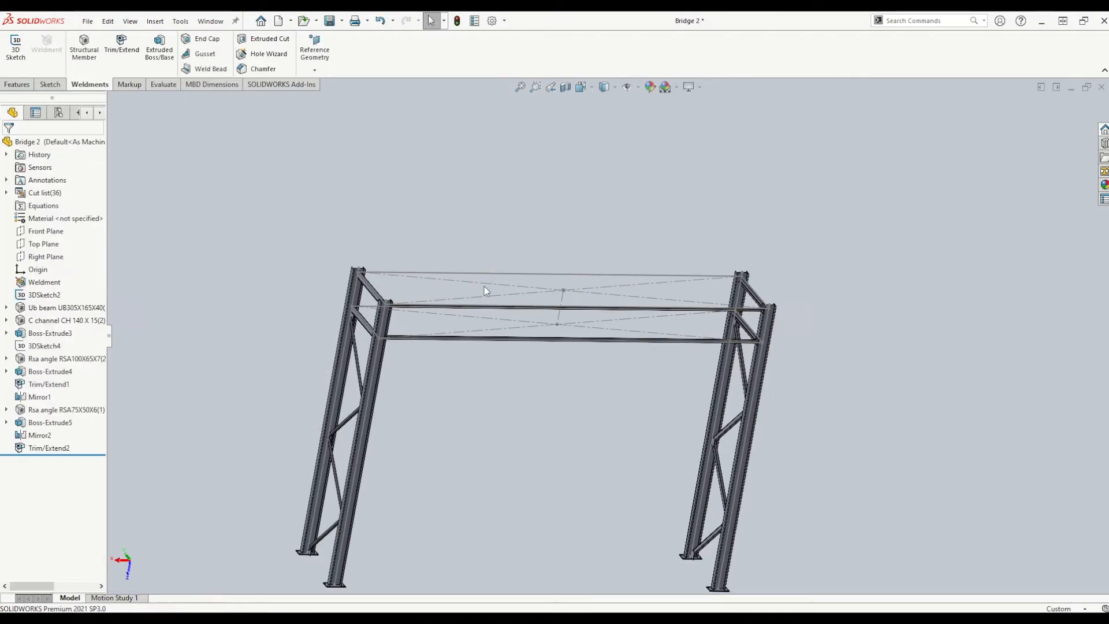
{"action": "scroll", "coordinate": [335, 291], "scroll_direction": "down", "scroll_amount": 5}
{"action": "middle_click_drag", "start_coordinate": [429, 282], "coordinate": [497, 343]}
{"action": "scroll", "coordinate": [501, 370], "scroll_direction": "up", "scroll_amount": 10}
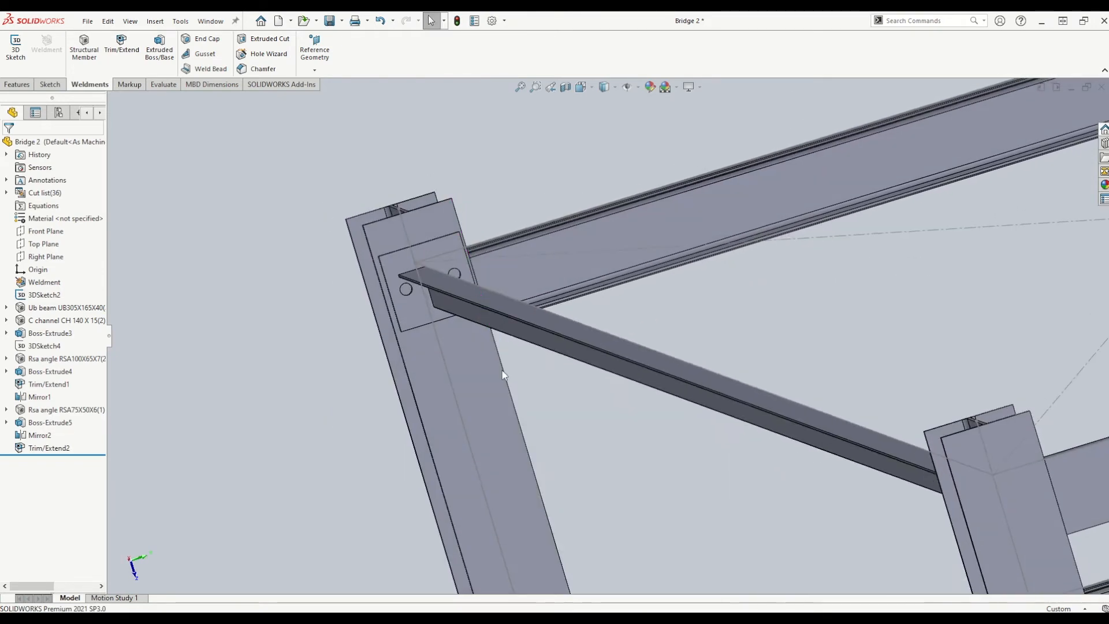
{"action": "scroll", "coordinate": [738, 346], "scroll_direction": "up", "scroll_amount": 8}
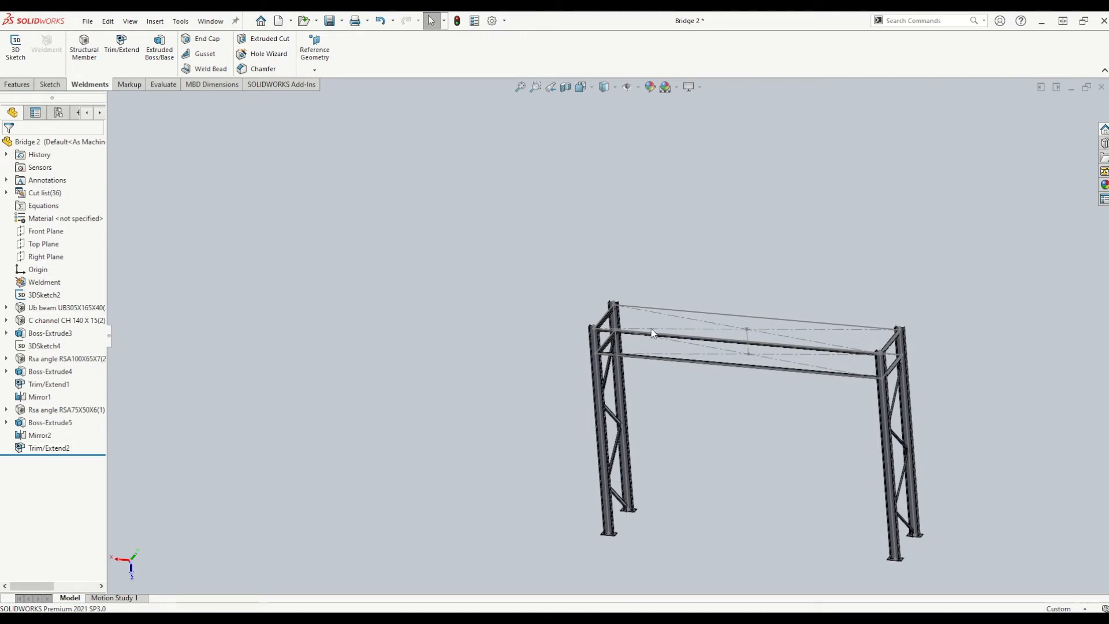
{"action": "scroll", "coordinate": [653, 333], "scroll_direction": "down", "scroll_amount": 3}
{"action": "left_click", "coordinate": [45, 448]}
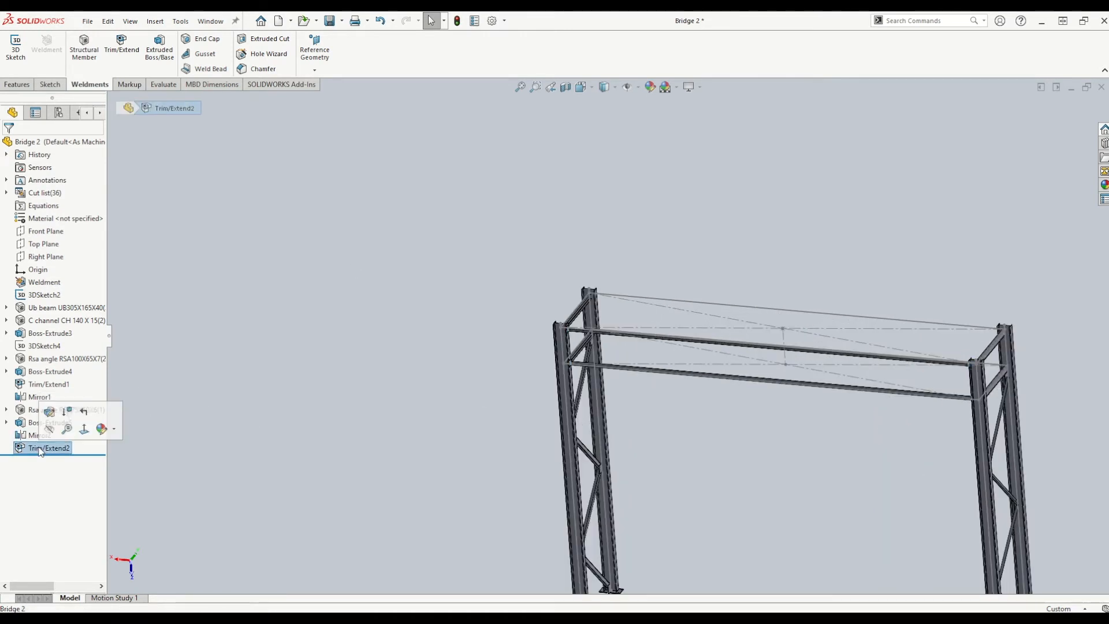
{"action": "left_click", "coordinate": [341, 445]}
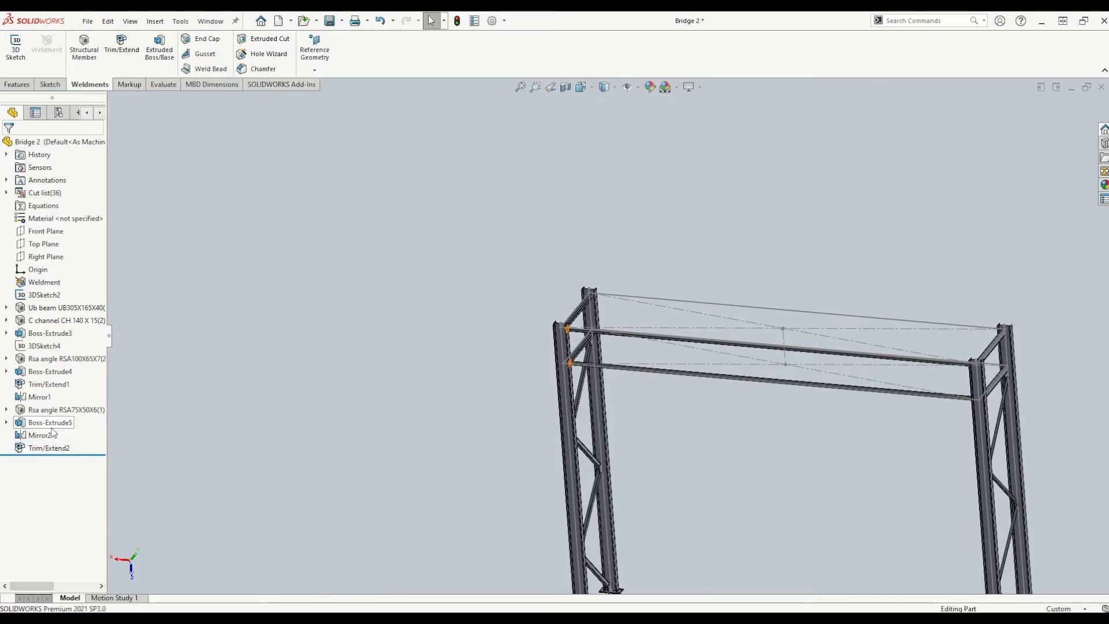
{"action": "scroll", "coordinate": [576, 345], "scroll_direction": "down", "scroll_amount": 2}
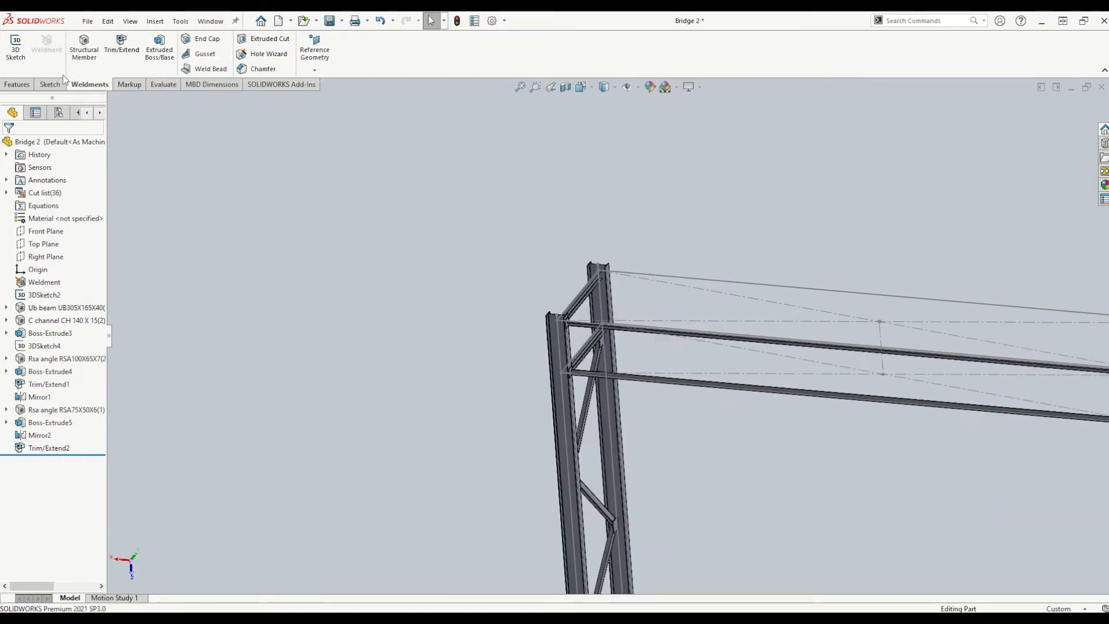
Step: Start a Mirror with the upper and lower connection plates at one end and both trimmed RSA75x50x6 angles as bodies
{"action": "left_click", "coordinate": [27, 89]}
{"action": "left_click", "coordinate": [414, 69]}
{"action": "left_click", "coordinate": [35, 239]}
{"action": "left_click", "coordinate": [57, 256]}
{"action": "scroll", "coordinate": [579, 327], "scroll_direction": "down", "scroll_amount": 4}
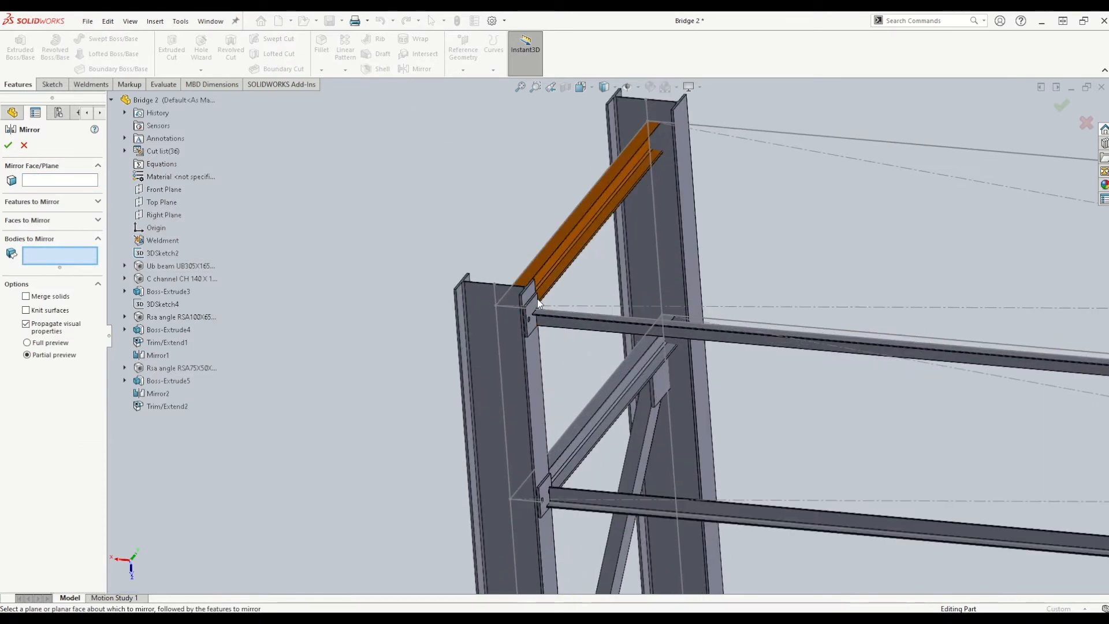
{"action": "left_click", "coordinate": [533, 309]}
{"action": "left_click", "coordinate": [548, 490]}
{"action": "left_click", "coordinate": [560, 487]}
{"action": "left_click", "coordinate": [561, 487]}
{"action": "left_click", "coordinate": [574, 496]}
{"action": "left_click", "coordinate": [669, 331]}
Step: Add the upper and lower connection plates at the opposite end of the angles to the bodies to mirror
{"action": "scroll", "coordinate": [585, 370], "scroll_direction": "up", "scroll_amount": 6}
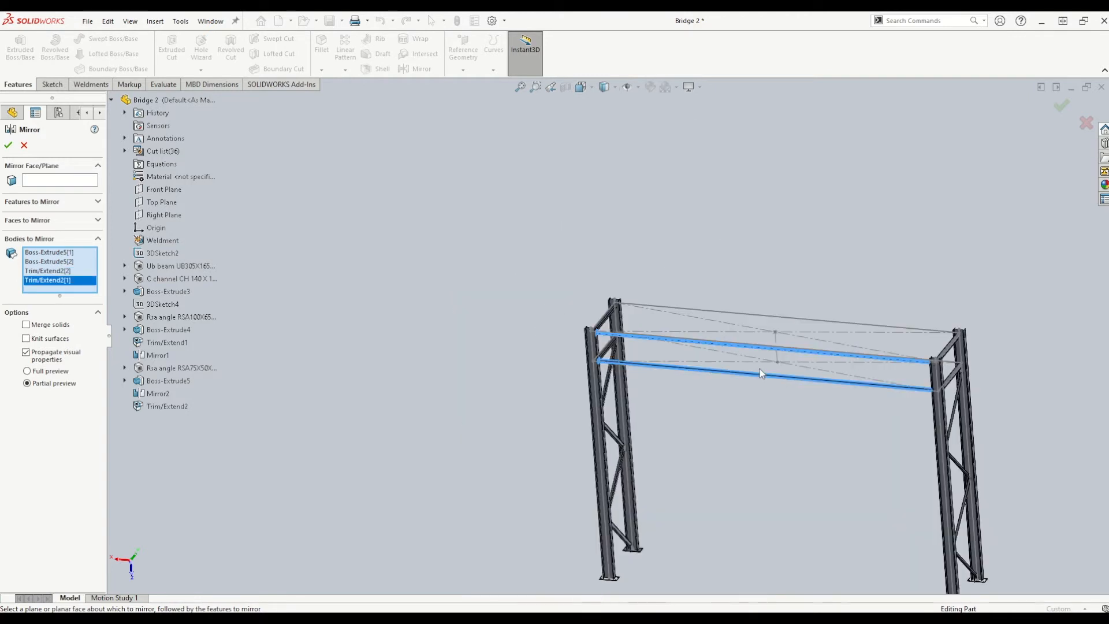
{"action": "scroll", "coordinate": [785, 293], "scroll_direction": "down", "scroll_amount": 6}
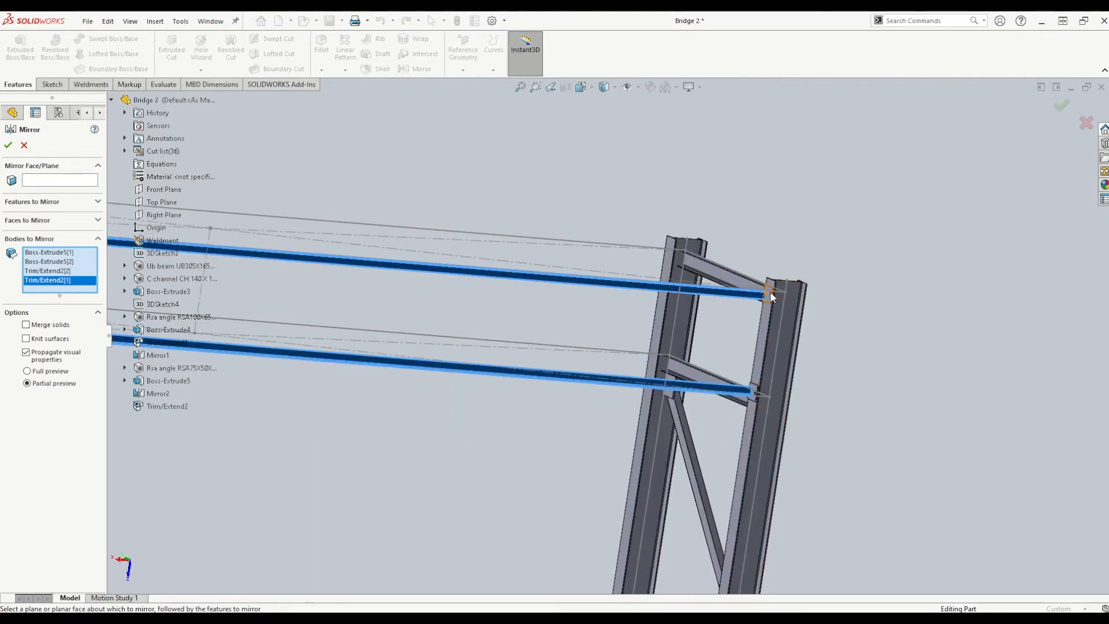
{"action": "left_click", "coordinate": [769, 294]}
{"action": "left_click", "coordinate": [754, 387]}
Step: Mirror the selected angles and connection plates about the Top Plane
{"action": "scroll", "coordinate": [648, 371], "scroll_direction": "up", "scroll_amount": 6}
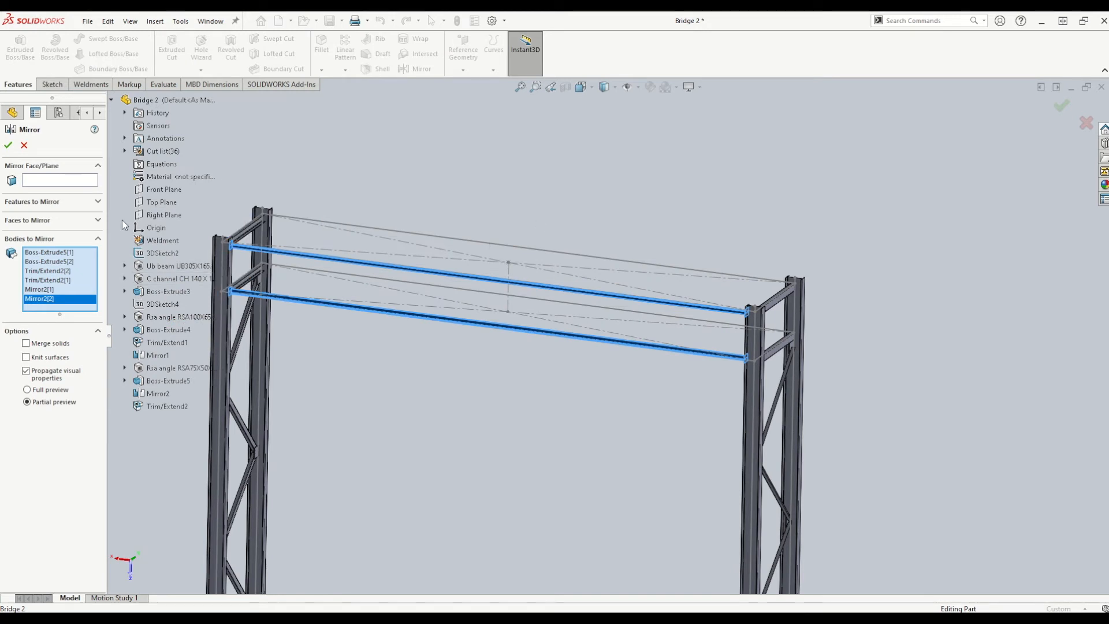
{"action": "left_click", "coordinate": [94, 181]}
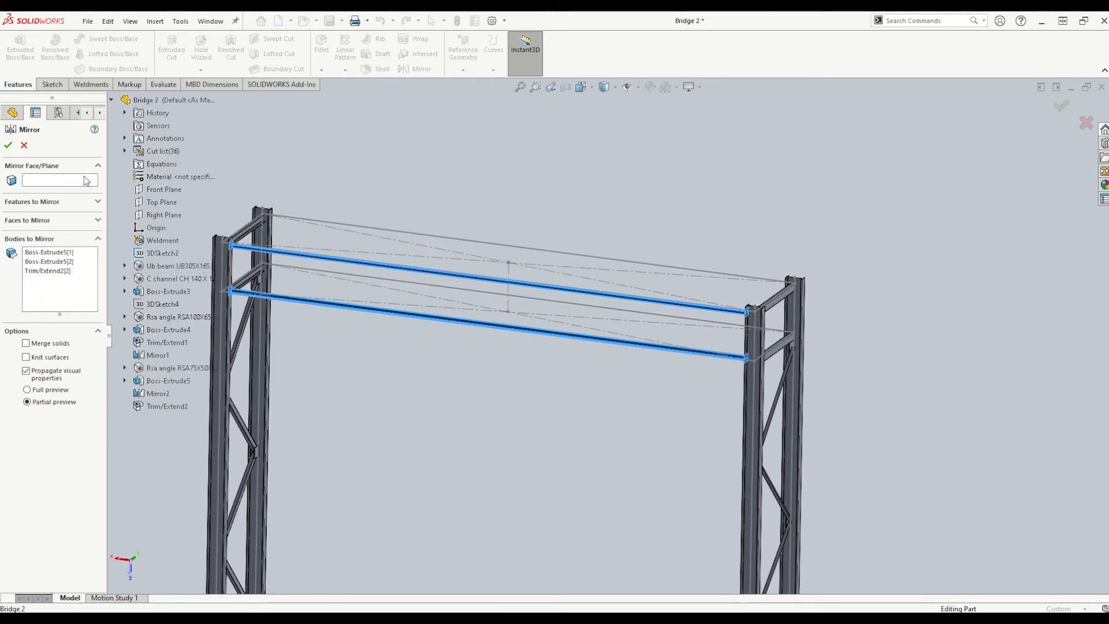
{"action": "left_click", "coordinate": [151, 202]}
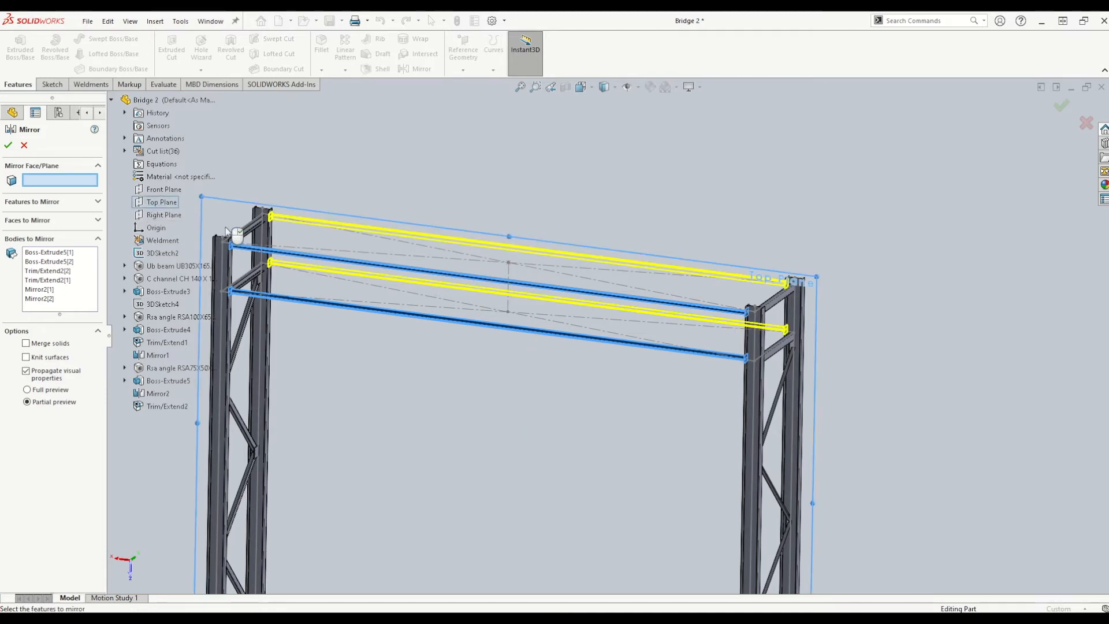
{"action": "middle_click_drag", "start_coordinate": [484, 283], "coordinate": [391, 239]}
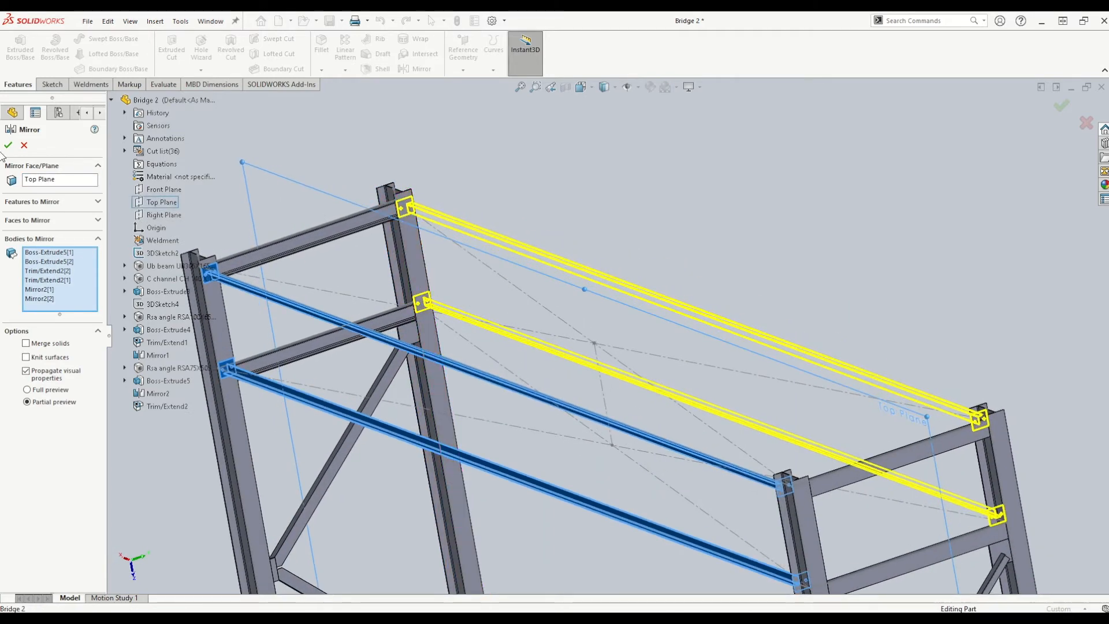
{"action": "middle_click_drag", "start_coordinate": [477, 352], "coordinate": [560, 362]}
{"action": "scroll", "coordinate": [535, 352], "scroll_direction": "up", "scroll_amount": 7}
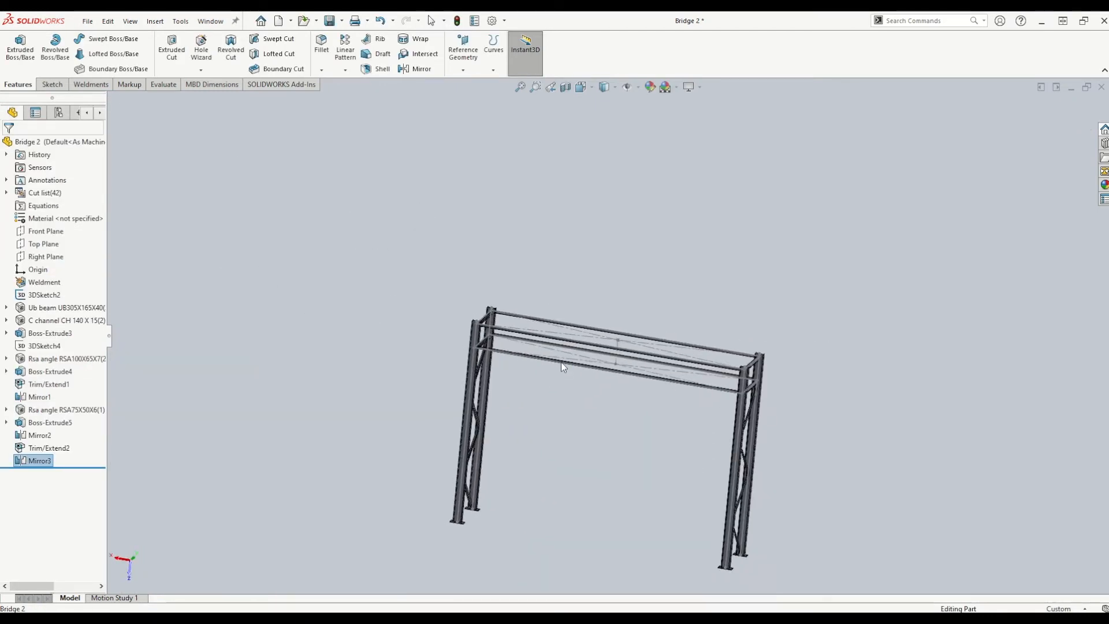
Step: Hide 3DSketch2 so its layout lines no longer show in the bridge frame
{"action": "scroll", "coordinate": [606, 420], "scroll_direction": "down", "scroll_amount": 4}
{"action": "middle_click_drag", "start_coordinate": [591, 321], "coordinate": [484, 295]}
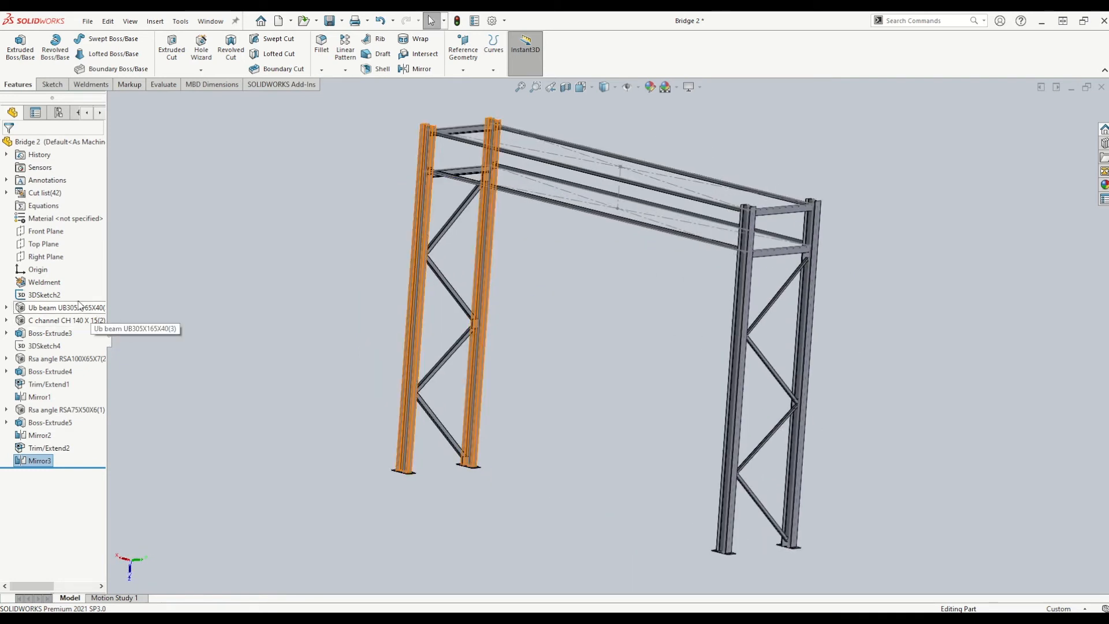
{"action": "right_click", "coordinate": [33, 295]}
{"action": "left_click", "coordinate": [42, 276]}
{"action": "middle_click_drag", "start_coordinate": [497, 168], "coordinate": [522, 207]}
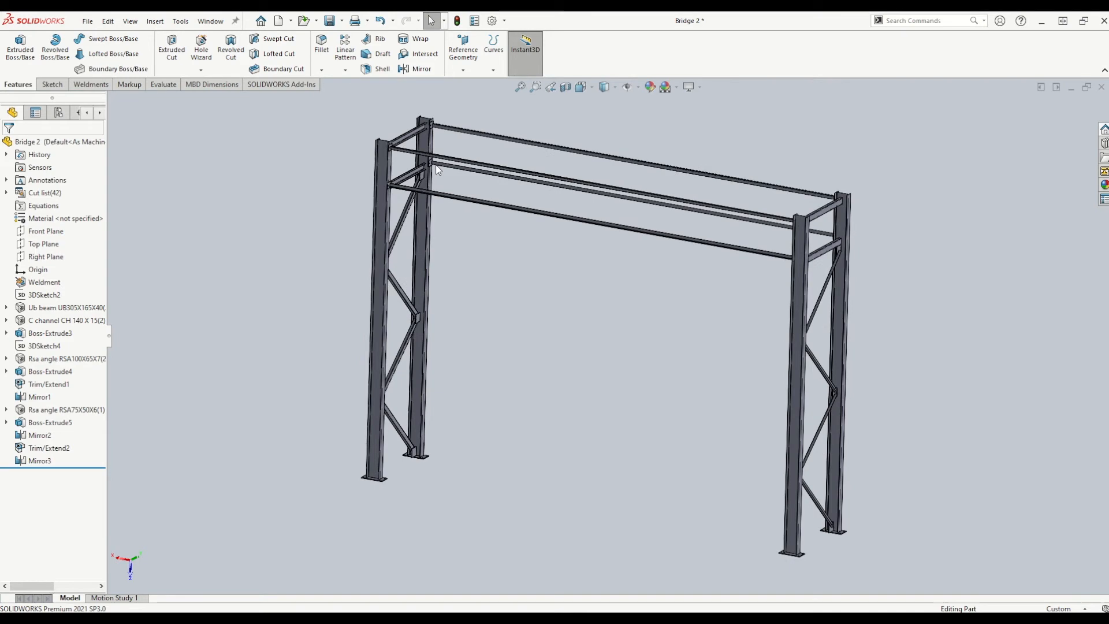
{"action": "scroll", "coordinate": [412, 181], "scroll_direction": "down", "scroll_amount": 10}
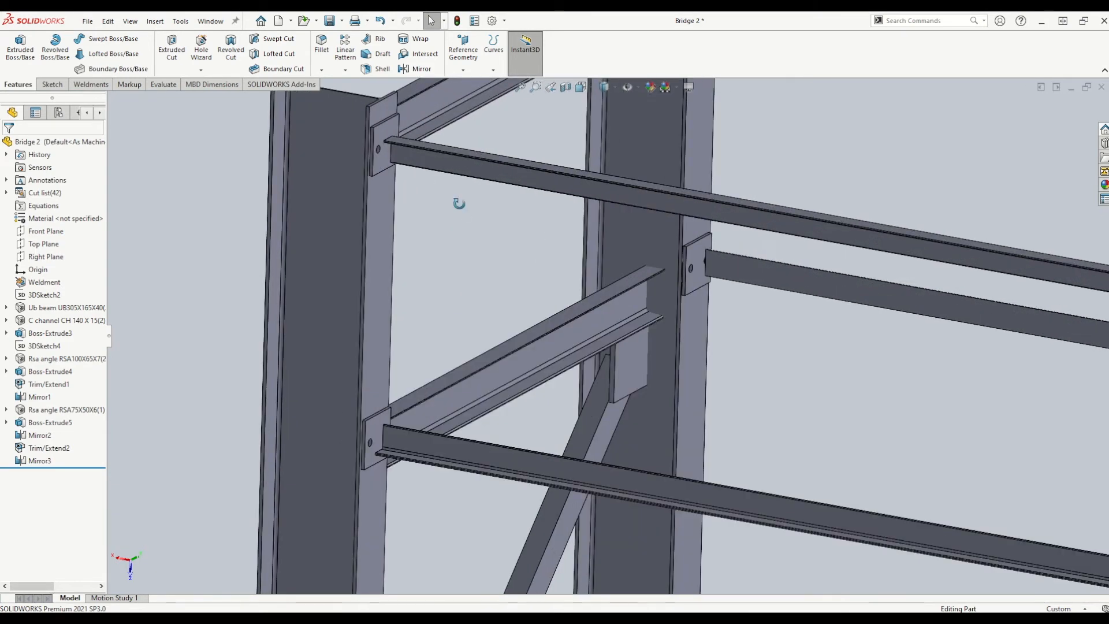
{"action": "left_click", "coordinate": [454, 126]}
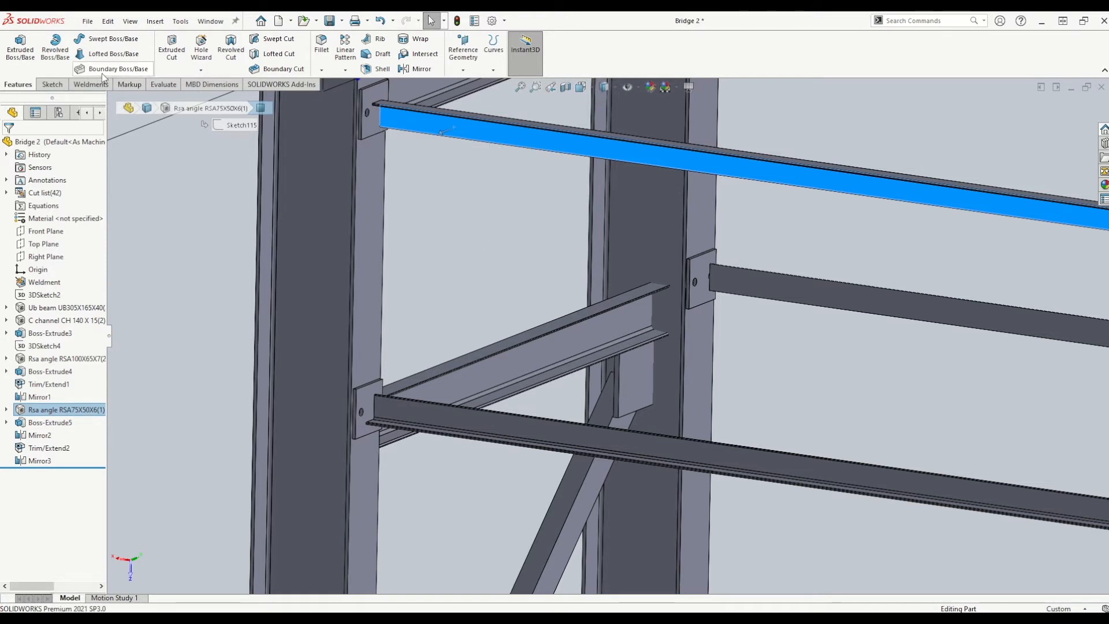
{"action": "left_click", "coordinate": [52, 86]}
{"action": "left_click", "coordinate": [15, 50]}
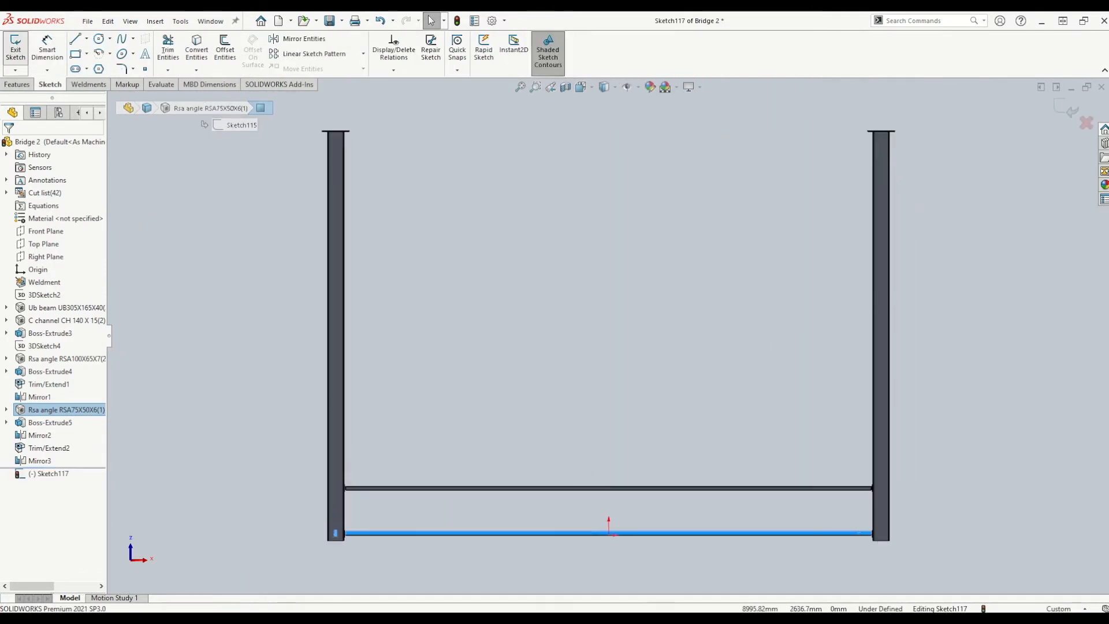
{"action": "mouse_move", "coordinate": [800, 536]}
{"action": "middle_mouse_down"}
{"action": "mouse_move", "coordinate": [916, 396]}
{"action": "mouse_move", "coordinate": [799, 482]}
{"action": "mouse_move", "coordinate": [630, 286]}
{"action": "middle_mouse_up"}
{"action": "key", "text": "space"}
{"action": "left_click", "coordinate": [504, 387]}
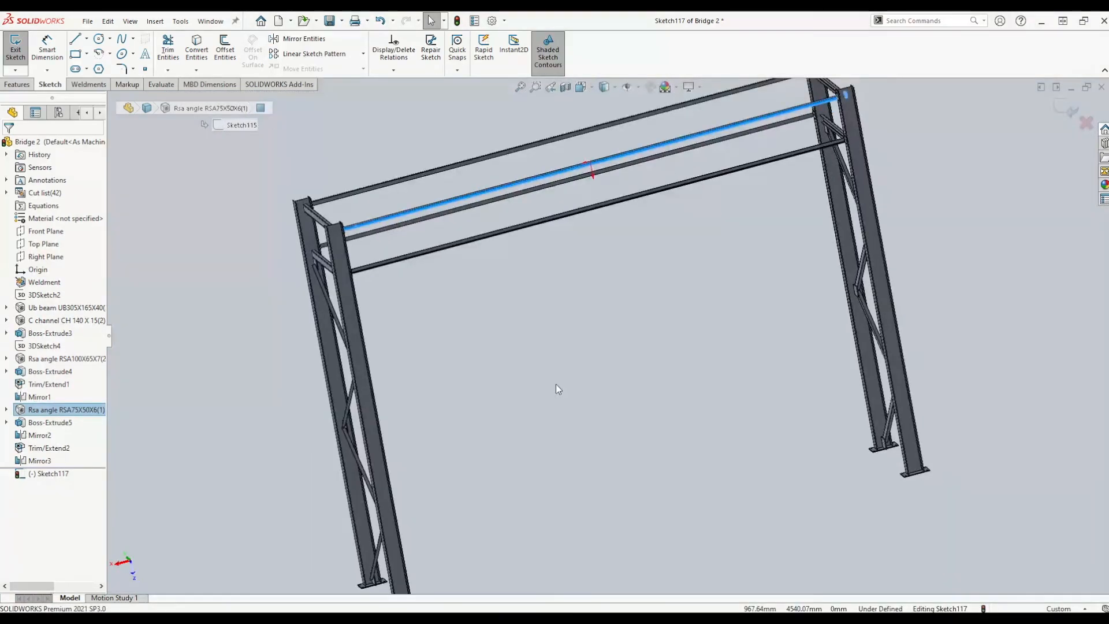
{"action": "scroll", "coordinate": [370, 161], "scroll_direction": "down", "scroll_amount": 10}
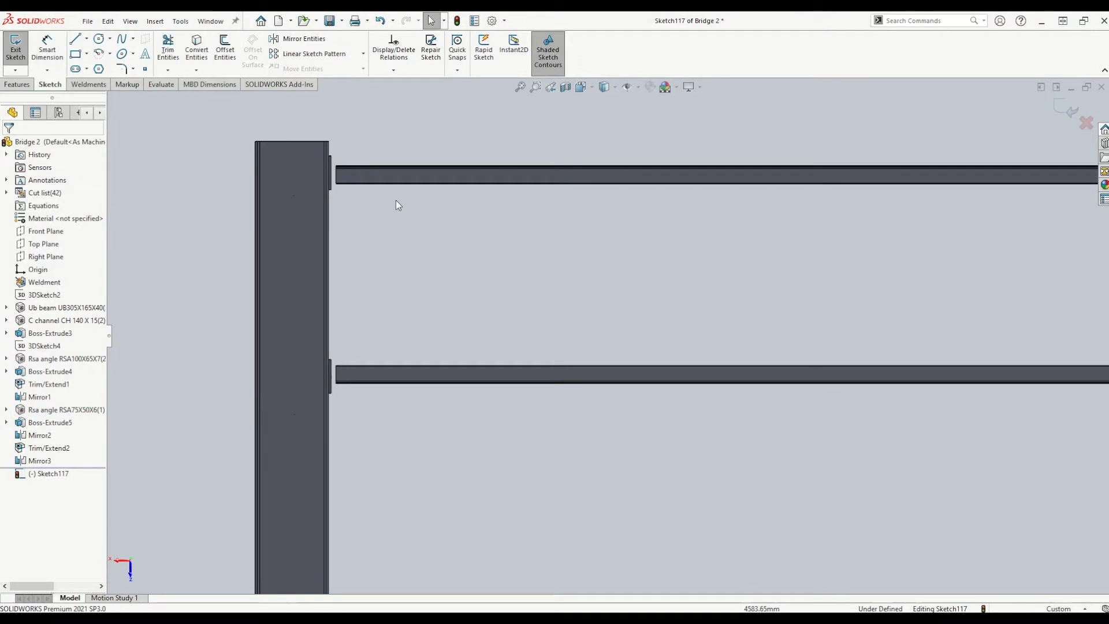
{"action": "scroll", "coordinate": [362, 379], "scroll_direction": "down", "scroll_amount": 4}
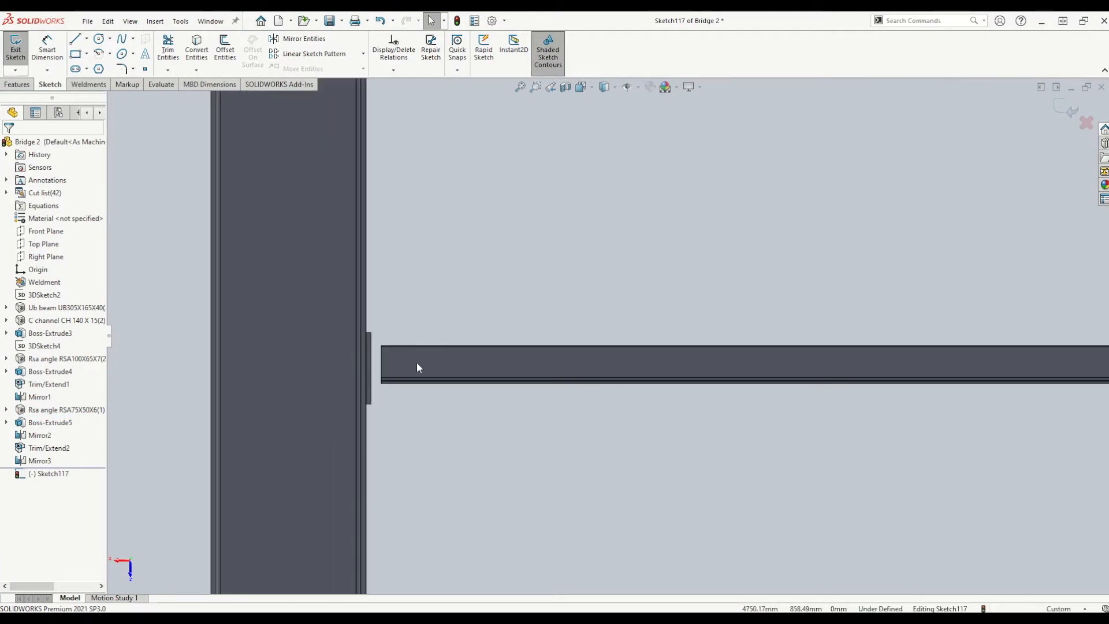
{"action": "scroll", "coordinate": [421, 379], "scroll_direction": "up", "scroll_amount": 4}
{"action": "middle_click_drag", "start_coordinate": [473, 338], "coordinate": [585, 276]}
{"action": "scroll", "coordinate": [556, 283], "scroll_direction": "down", "scroll_amount": 2}
{"action": "scroll", "coordinate": [592, 297], "scroll_direction": "down", "scroll_amount": 3}
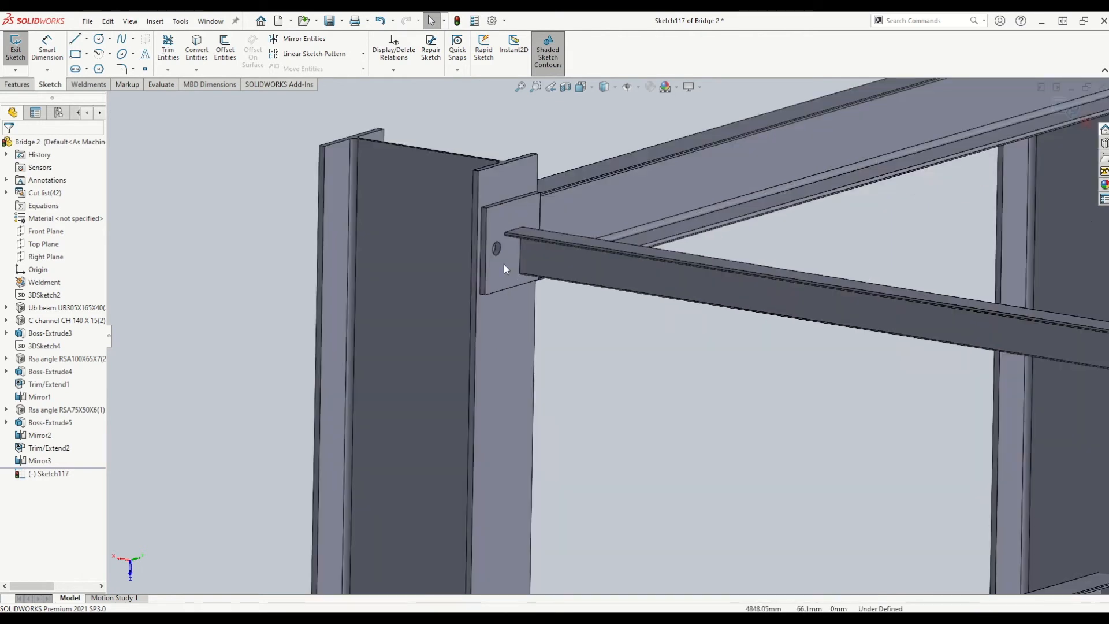
{"action": "left_click", "coordinate": [1062, 109]}
Step: Edit Trim/Extend2 to turn off the weld gap between the RSA75x50x6 angles and their connection plates
{"action": "right_click", "coordinate": [23, 448]}
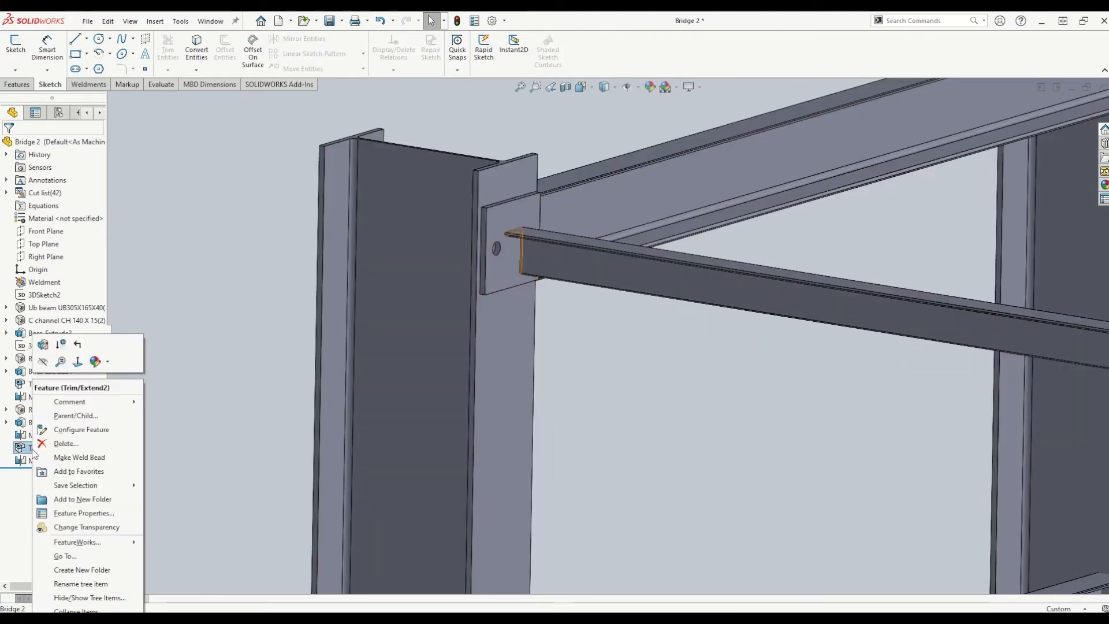
{"action": "left_click", "coordinate": [44, 351]}
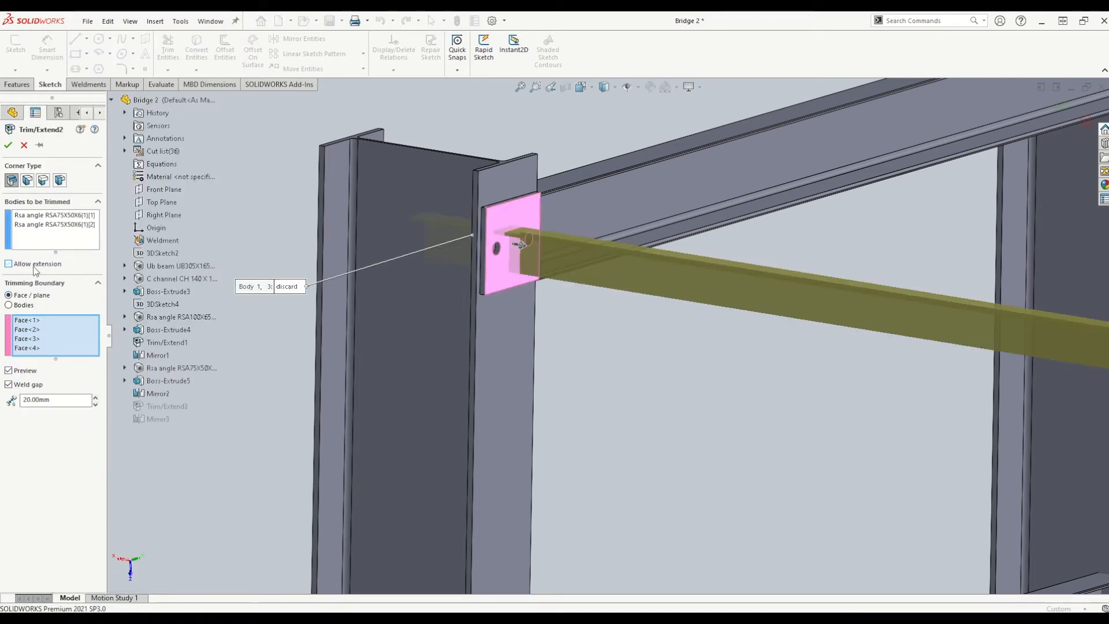
{"action": "left_click", "coordinate": [28, 385]}
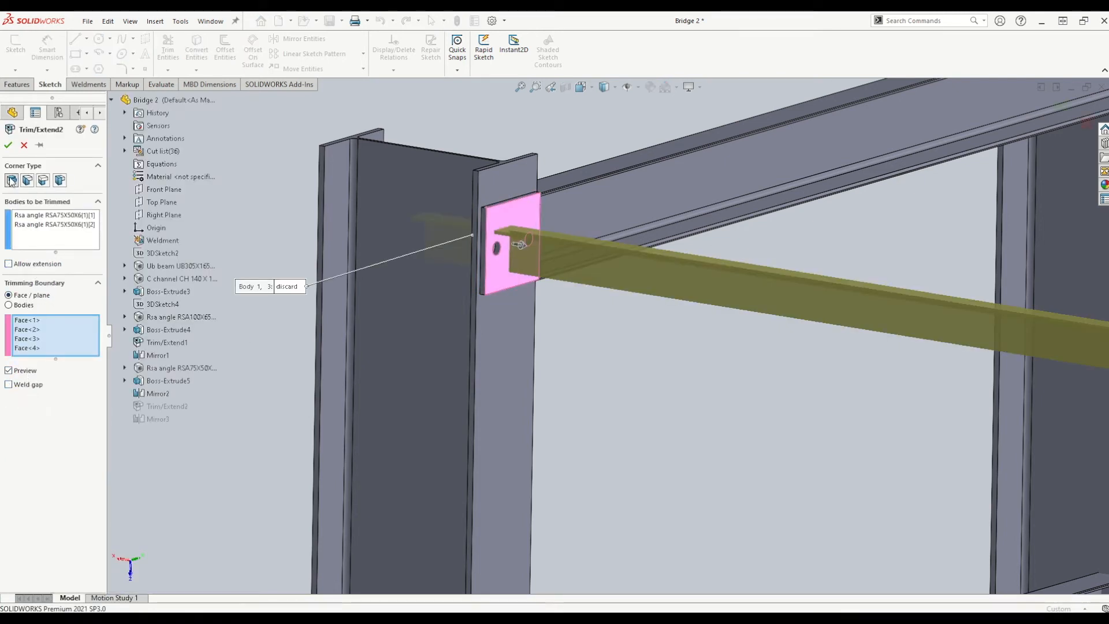
{"action": "left_click", "coordinate": [7, 145]}
Step: Open a new sketch on the outer face of the upper RSA75x50x6 angle and view the sketch plane straight on
{"action": "scroll", "coordinate": [404, 517], "scroll_direction": "up", "scroll_amount": 5}
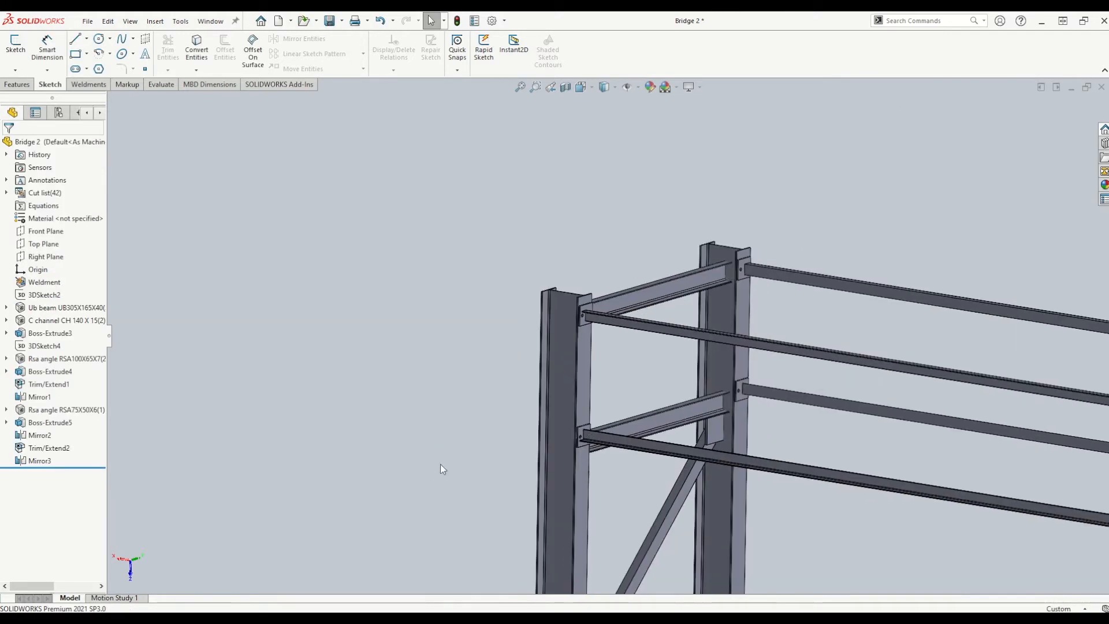
{"action": "scroll", "coordinate": [560, 339], "scroll_direction": "down", "scroll_amount": 5}
{"action": "left_click", "coordinate": [676, 340]}
{"action": "left_click", "coordinate": [15, 45]}
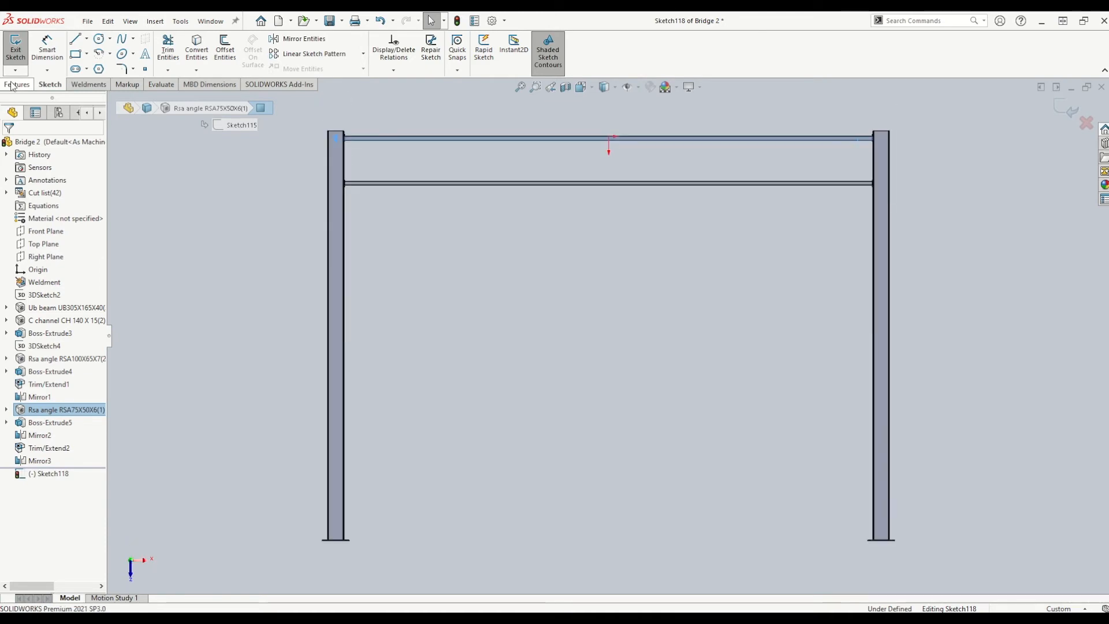
{"action": "middle_click_drag", "start_coordinate": [381, 148], "coordinate": [573, 171]}
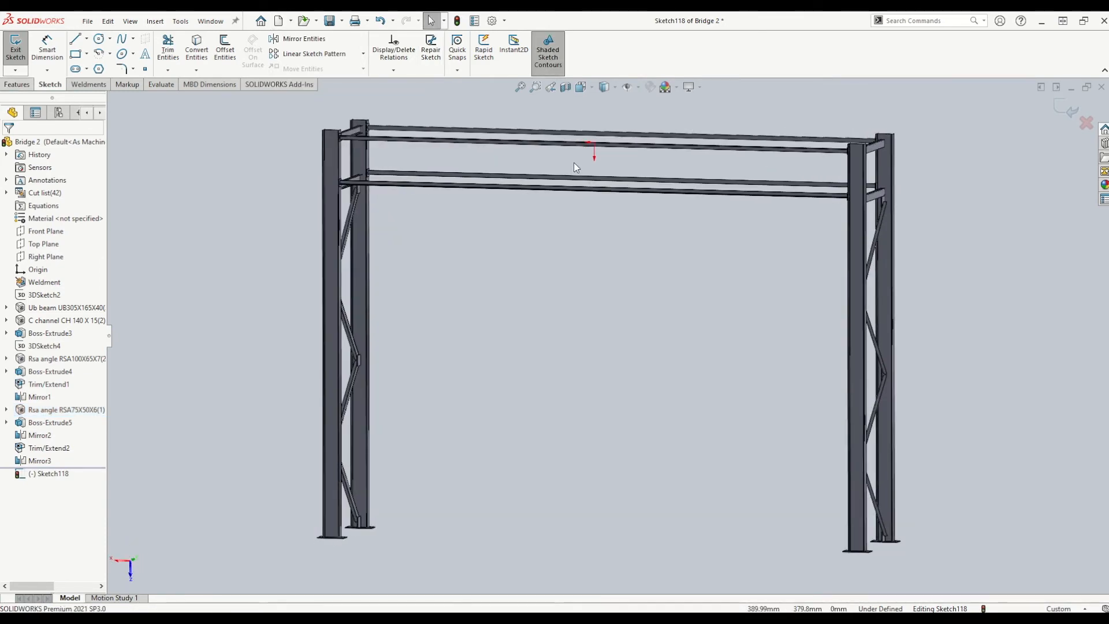
{"action": "key", "text": "space"}
{"action": "key", "text": "Escape"}
{"action": "key", "text": "ctrl+8"}
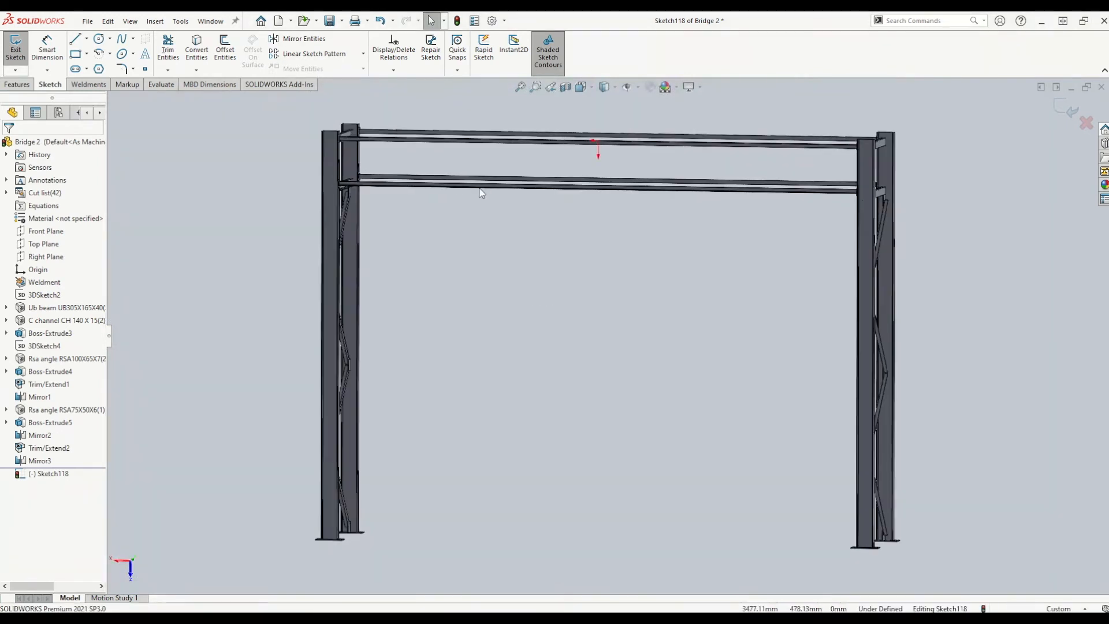
{"action": "scroll", "coordinate": [408, 138], "scroll_direction": "down", "scroll_amount": 8}
{"action": "scroll", "coordinate": [352, 208], "scroll_direction": "down", "scroll_amount": 2}
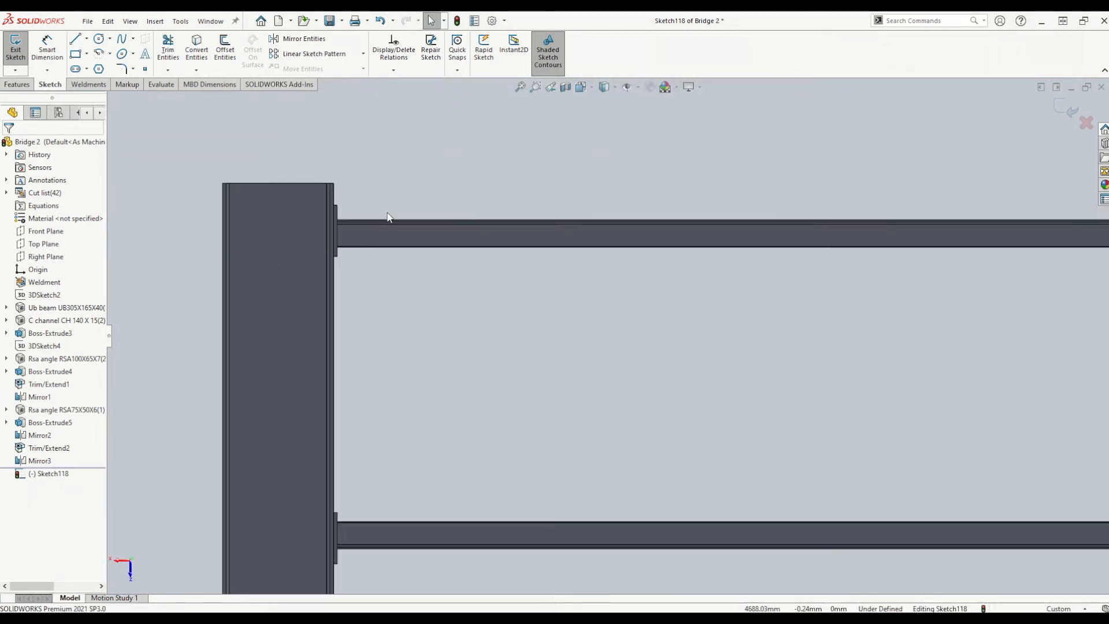
Step: Sketch a vertical line about 896 mm long at midspan, from the upper angle to the lower angle
{"action": "left_click", "coordinate": [75, 39]}
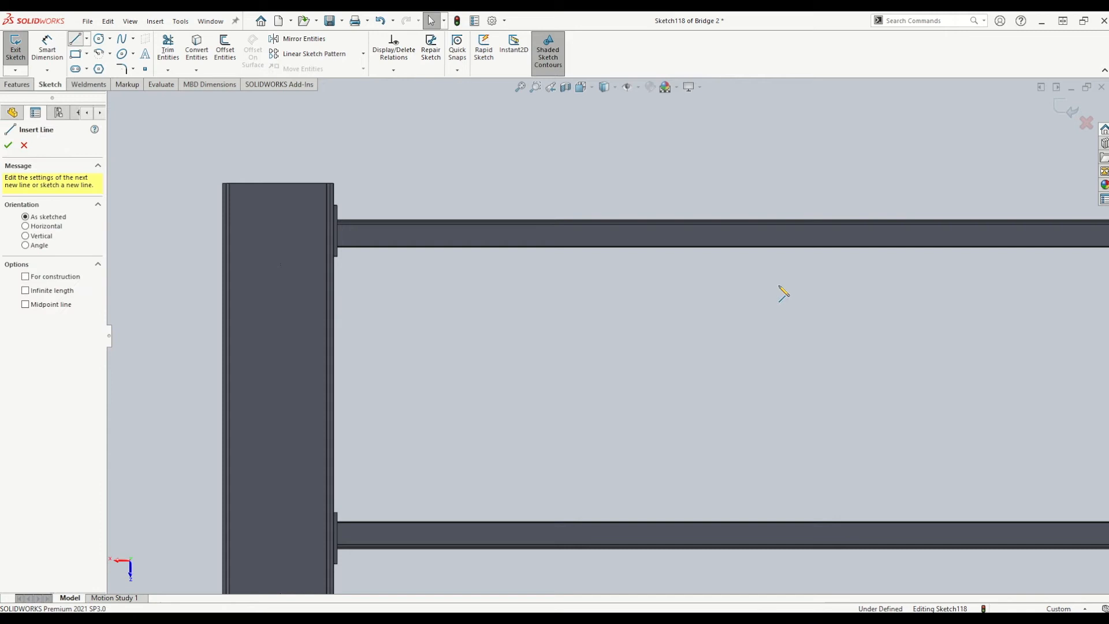
{"action": "scroll", "coordinate": [782, 292], "scroll_direction": "up", "scroll_amount": 8}
{"action": "scroll", "coordinate": [704, 345], "scroll_direction": "down", "scroll_amount": 1}
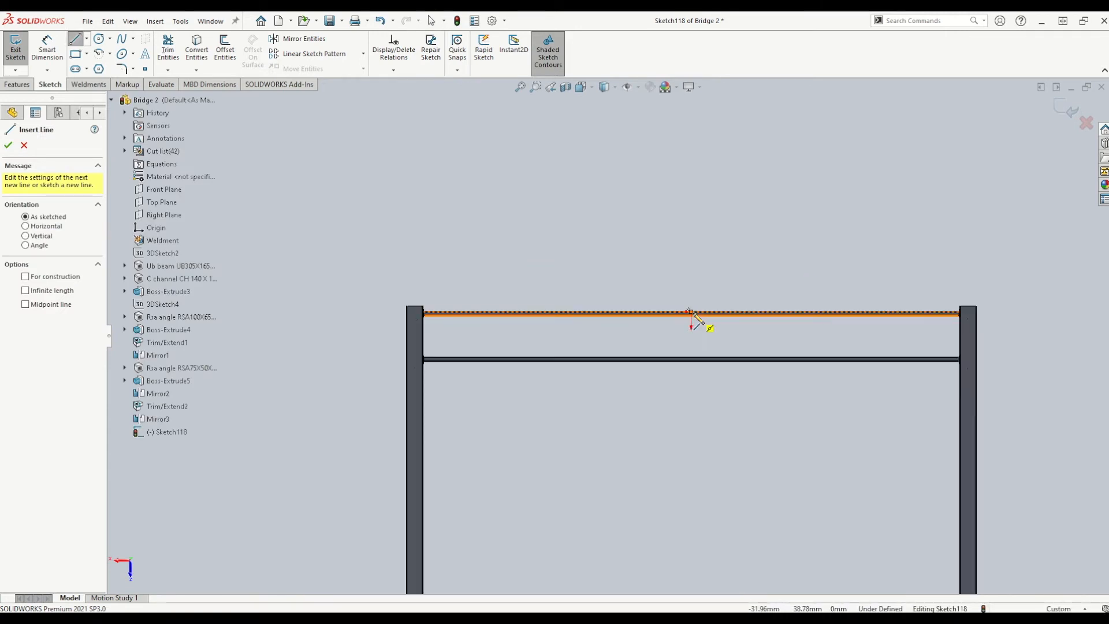
{"action": "left_click", "coordinate": [695, 315]}
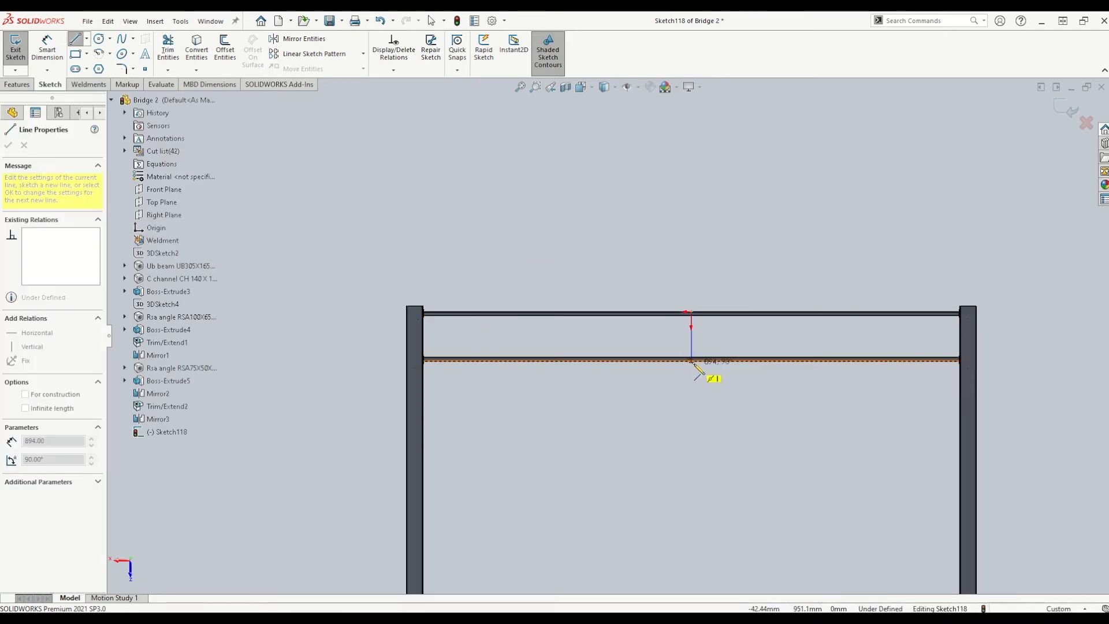
{"action": "left_click", "coordinate": [692, 359]}
{"action": "key", "text": "Escape"}
Step: Convert the vertical midspan line between the two angles to construction geometry
{"action": "scroll", "coordinate": [710, 345], "scroll_direction": "down", "scroll_amount": 3}
{"action": "scroll", "coordinate": [667, 356], "scroll_direction": "down", "scroll_amount": 2}
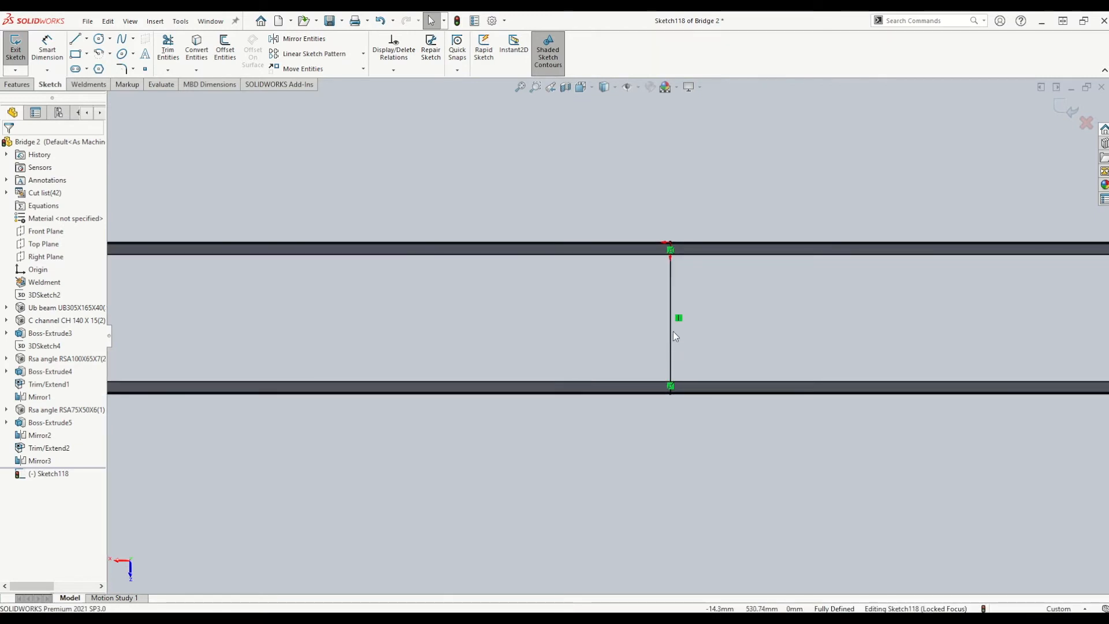
{"action": "left_click", "coordinate": [670, 330]}
{"action": "key", "text": "Escape"}
{"action": "scroll", "coordinate": [414, 330], "scroll_direction": "up", "scroll_amount": 3}
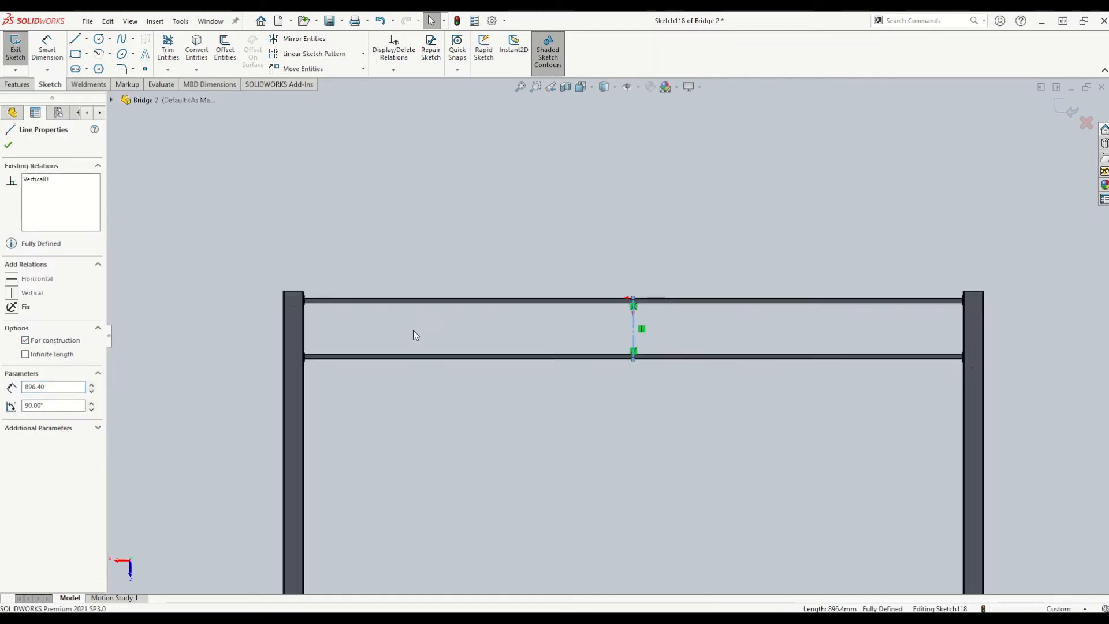
Step: Sketch the first diagonal from the upper angle's end at the column down to the lower angle, about 511 mm along the span
{"action": "scroll", "coordinate": [312, 263], "scroll_direction": "down", "scroll_amount": 3}
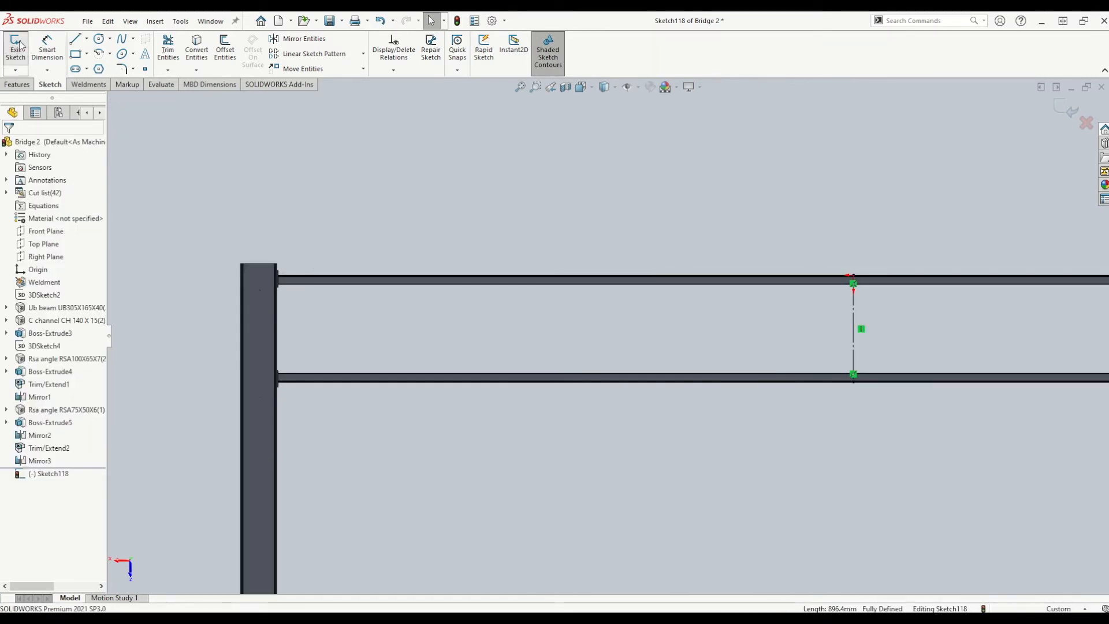
{"action": "left_click", "coordinate": [75, 39]}
{"action": "scroll", "coordinate": [289, 306], "scroll_direction": "down", "scroll_amount": 2}
{"action": "scroll", "coordinate": [375, 315], "scroll_direction": "down", "scroll_amount": 2}
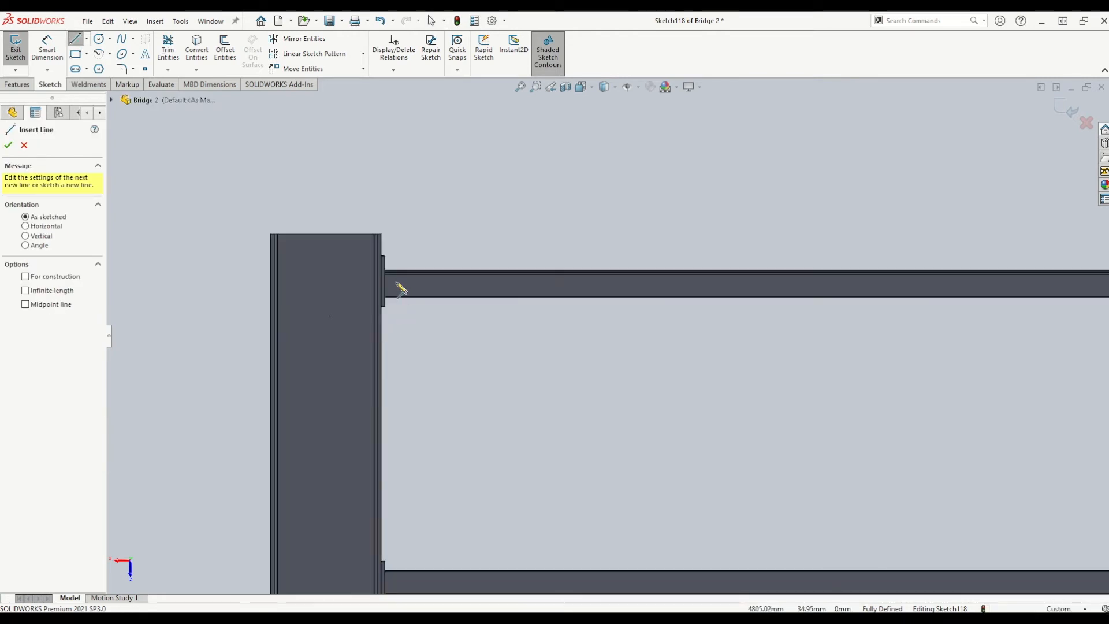
{"action": "scroll", "coordinate": [385, 272], "scroll_direction": "down", "scroll_amount": 2}
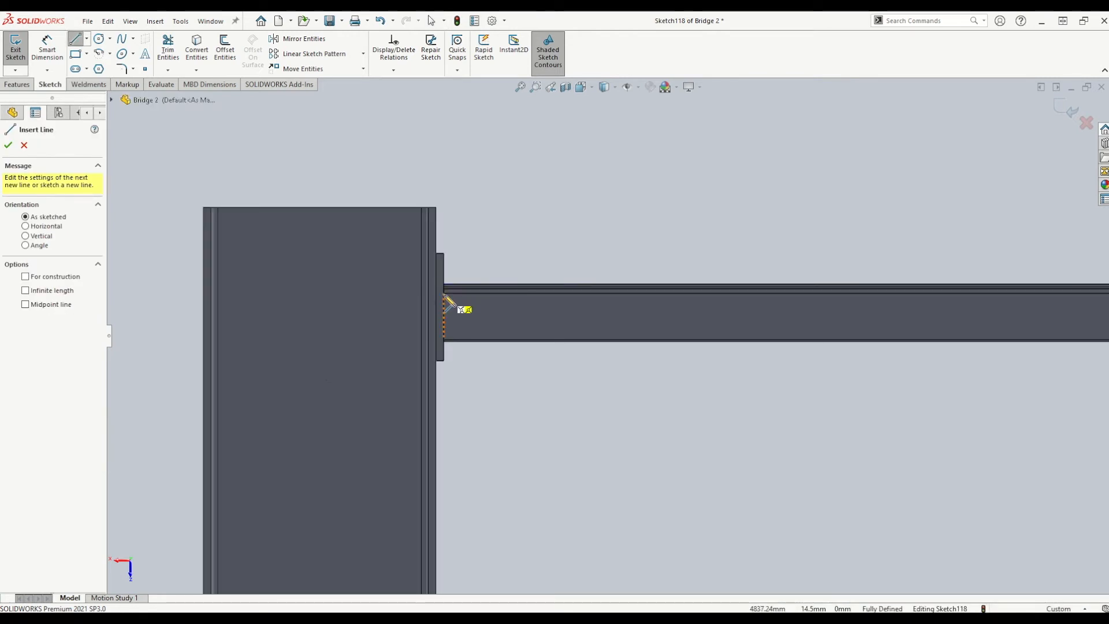
{"action": "scroll", "coordinate": [453, 304], "scroll_direction": "down", "scroll_amount": 5}
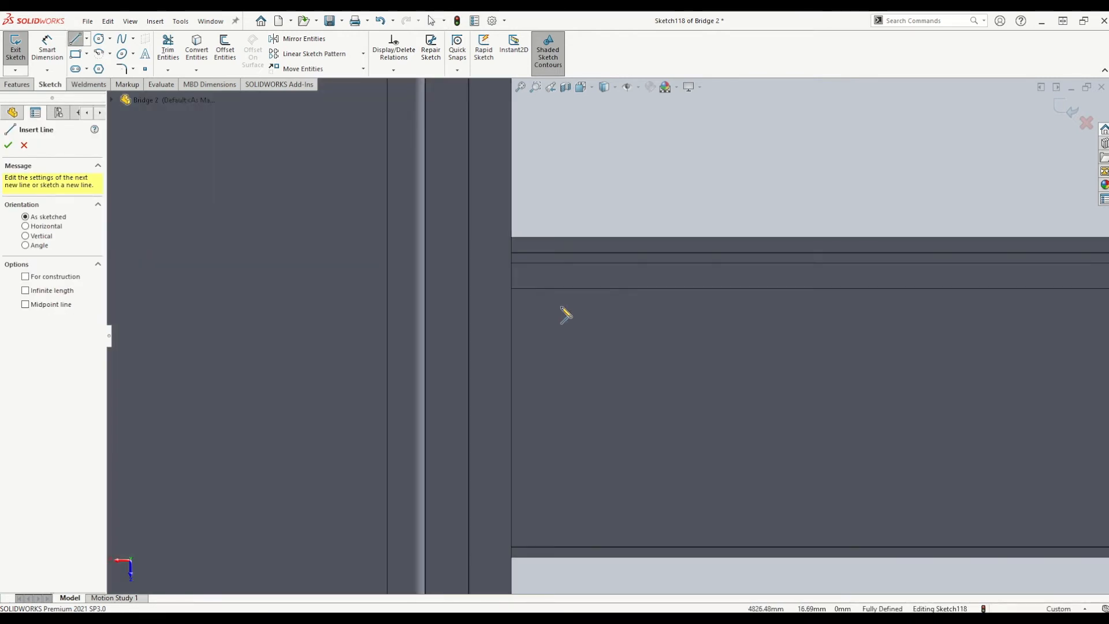
{"action": "left_click", "coordinate": [512, 288]}
{"action": "scroll", "coordinate": [530, 301], "scroll_direction": "up", "scroll_amount": 2}
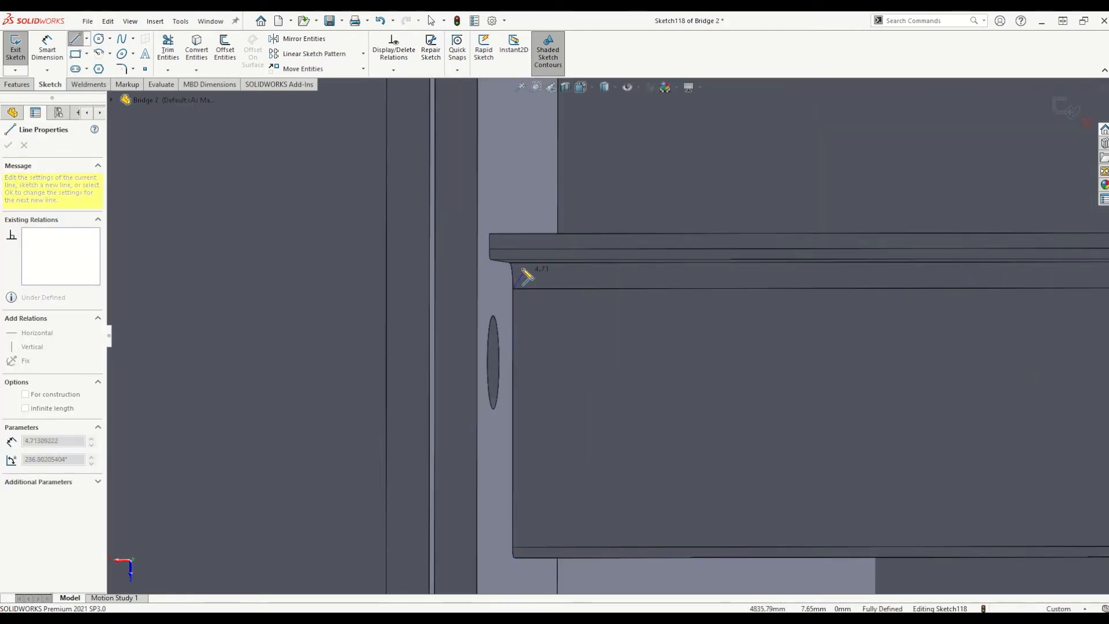
{"action": "scroll", "coordinate": [535, 359], "scroll_direction": "up", "scroll_amount": 3}
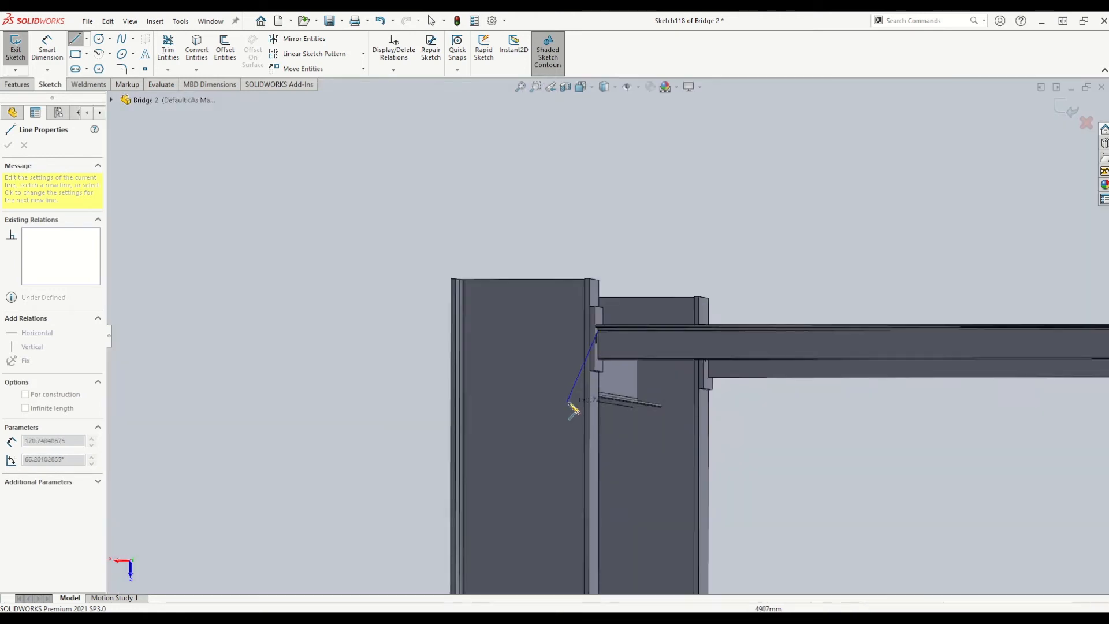
{"action": "scroll", "coordinate": [586, 408], "scroll_direction": "up", "scroll_amount": 5}
{"action": "middle_click_drag", "start_coordinate": [676, 429], "coordinate": [696, 452]}
{"action": "scroll", "coordinate": [701, 456], "scroll_direction": "down", "scroll_amount": 4}
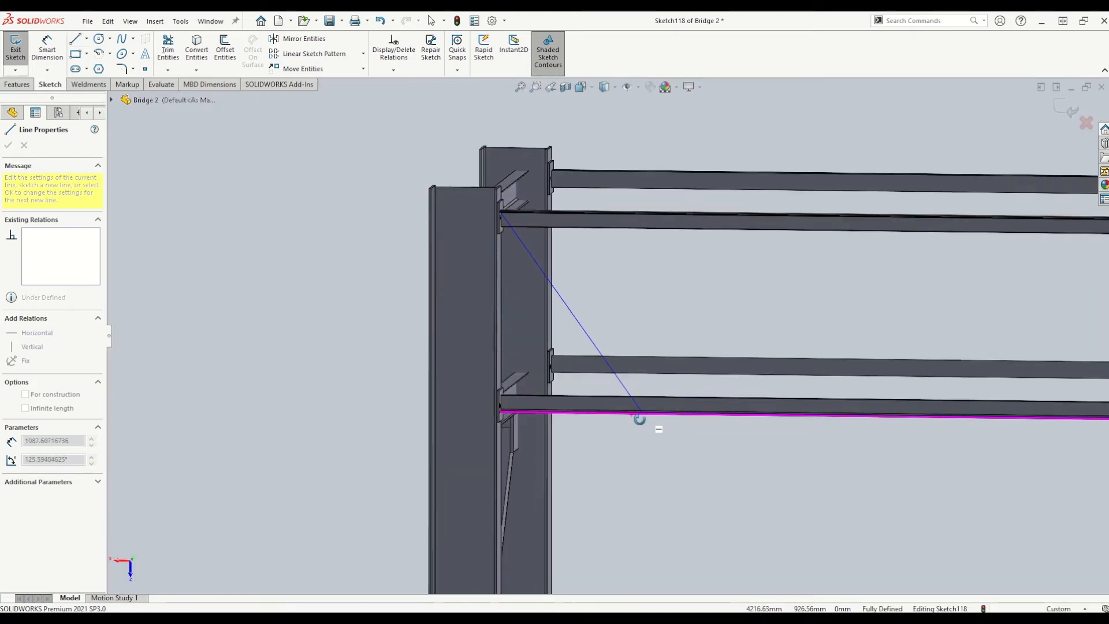
{"action": "scroll", "coordinate": [621, 408], "scroll_direction": "down", "scroll_amount": 5}
{"action": "left_click", "coordinate": [607, 383]}
Step: Continue the line chain with a diagonal about 1286 mm long up to the upper angle and one about 1726 mm long back down
{"action": "scroll", "coordinate": [635, 347], "scroll_direction": "up", "scroll_amount": 4}
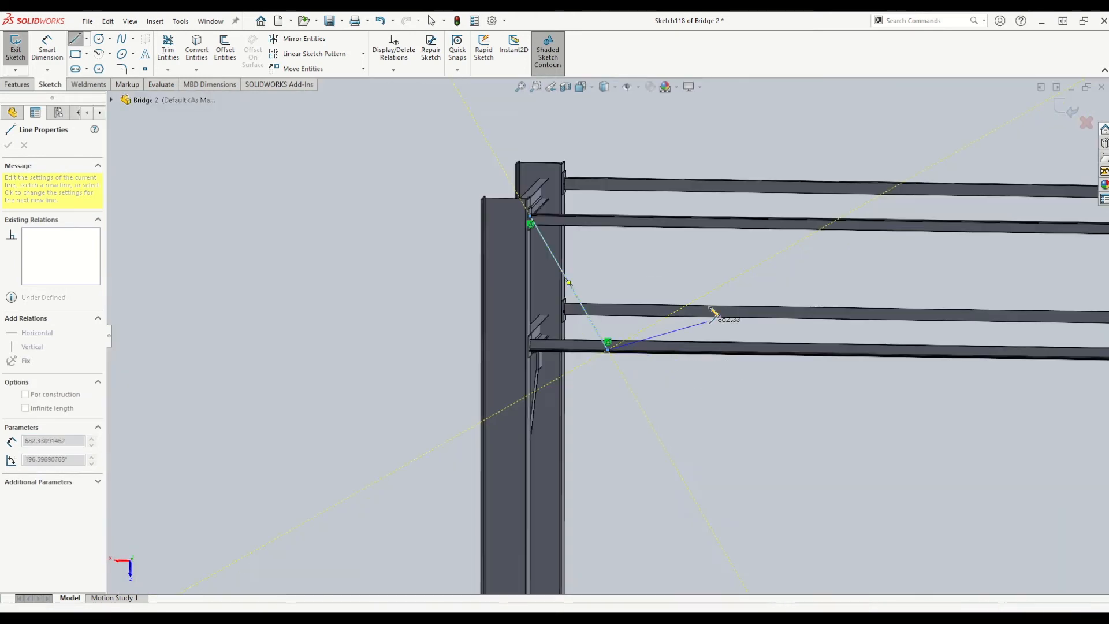
{"action": "scroll", "coordinate": [745, 240], "scroll_direction": "down", "scroll_amount": 5}
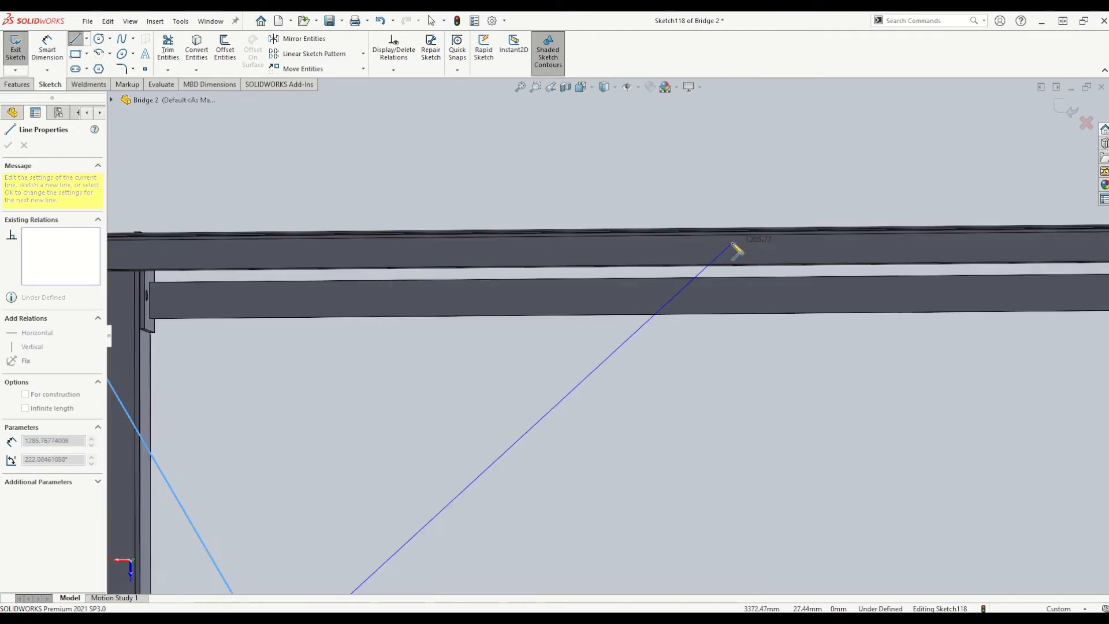
{"action": "left_click", "coordinate": [733, 243]}
{"action": "scroll", "coordinate": [734, 243], "scroll_direction": "up", "scroll_amount": 5}
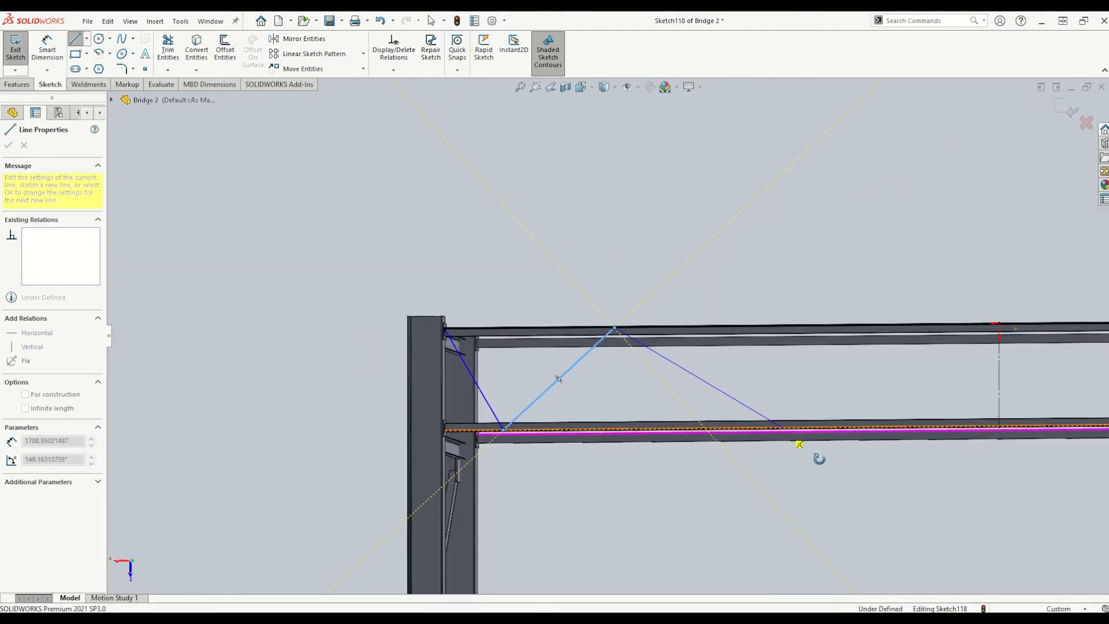
{"action": "scroll", "coordinate": [809, 459], "scroll_direction": "down", "scroll_amount": 2}
{"action": "scroll", "coordinate": [774, 469], "scroll_direction": "down", "scroll_amount": 3}
{"action": "left_click", "coordinate": [729, 458]}
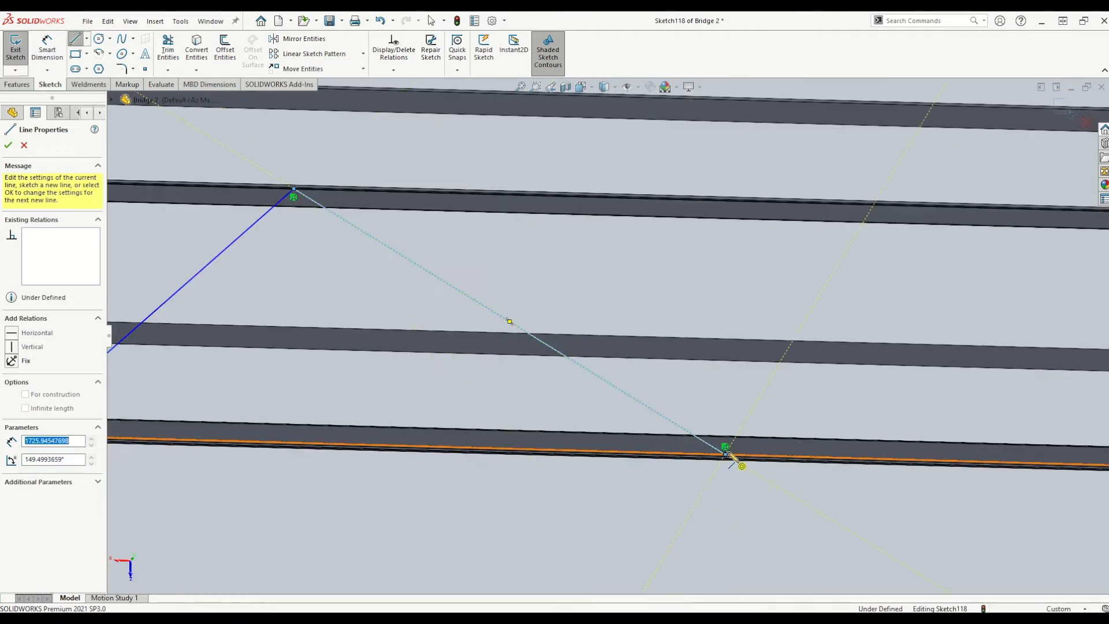
Step: Sketch the last diagonal, about 2071 mm long, up to the top end of the midspan construction line and finish the chain
{"action": "scroll", "coordinate": [736, 461], "scroll_direction": "up", "scroll_amount": 5}
{"action": "scroll", "coordinate": [794, 309], "scroll_direction": "down", "scroll_amount": 4}
{"action": "left_click", "coordinate": [794, 310]}
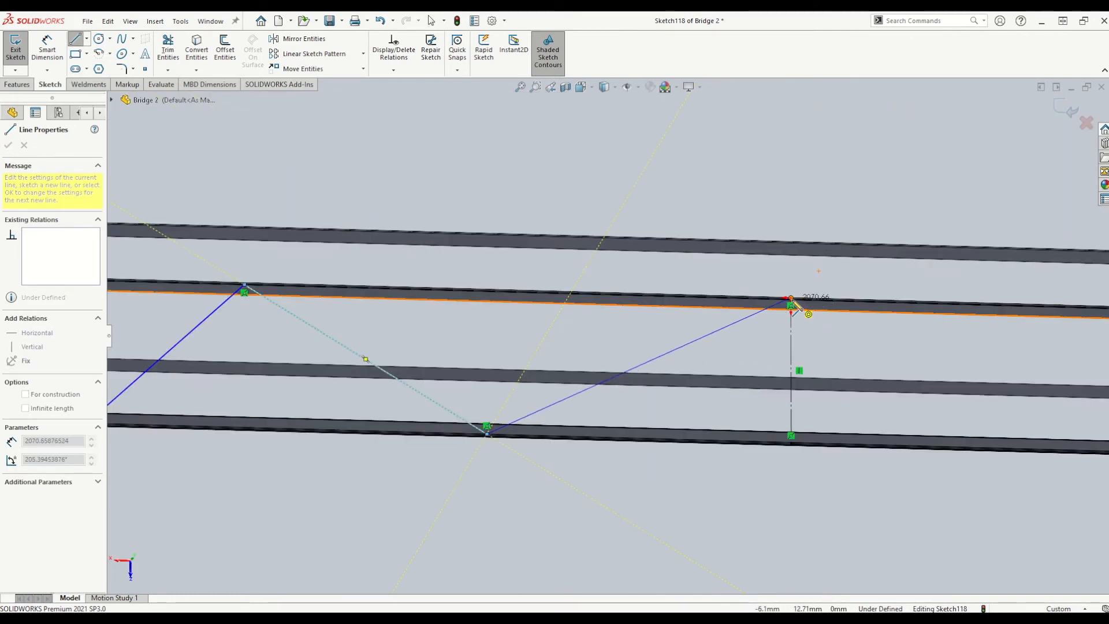
{"action": "scroll", "coordinate": [792, 305], "scroll_direction": "up", "scroll_amount": 5}
{"action": "scroll", "coordinate": [673, 396], "scroll_direction": "down", "scroll_amount": 3}
{"action": "key", "text": "Escape"}
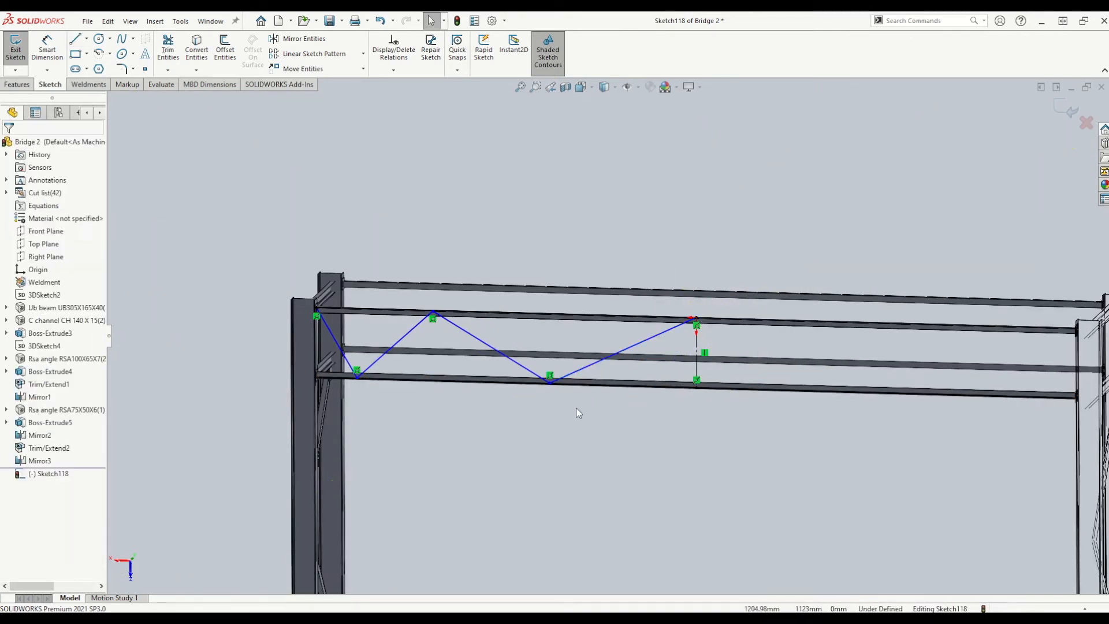
Step: Examine the zigzag diagonals against the whole bridge frame from several angles, with Smart Dimension ready and the sketch plane viewed straight on again
{"action": "key", "text": "ctrl+8"}
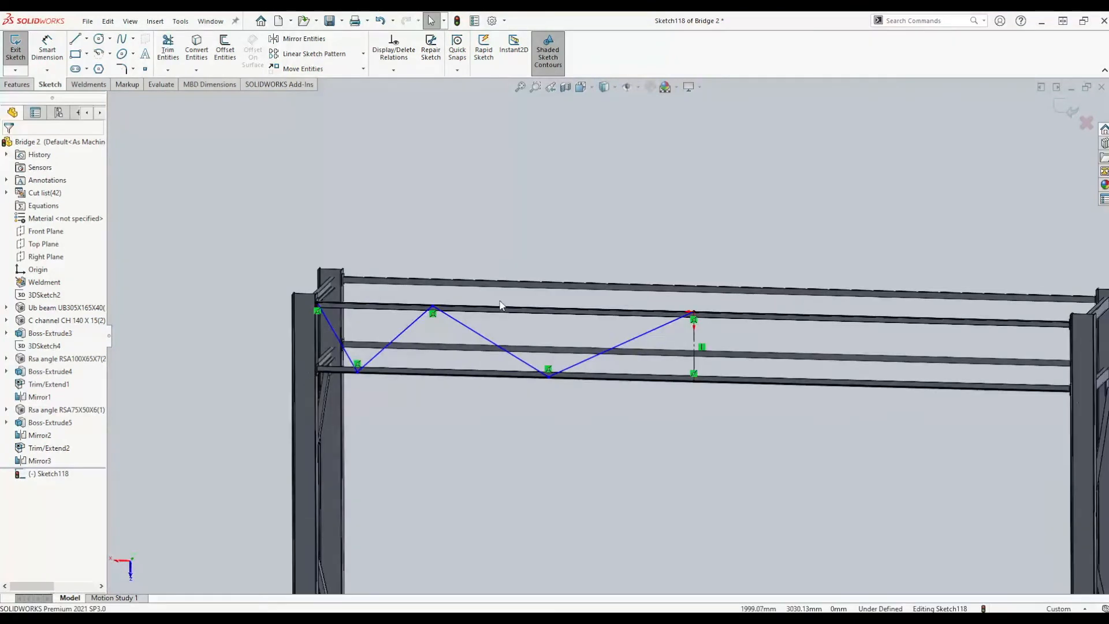
{"action": "scroll", "coordinate": [467, 169], "scroll_direction": "down", "scroll_amount": 6}
{"action": "scroll", "coordinate": [465, 198], "scroll_direction": "up", "scroll_amount": 3}
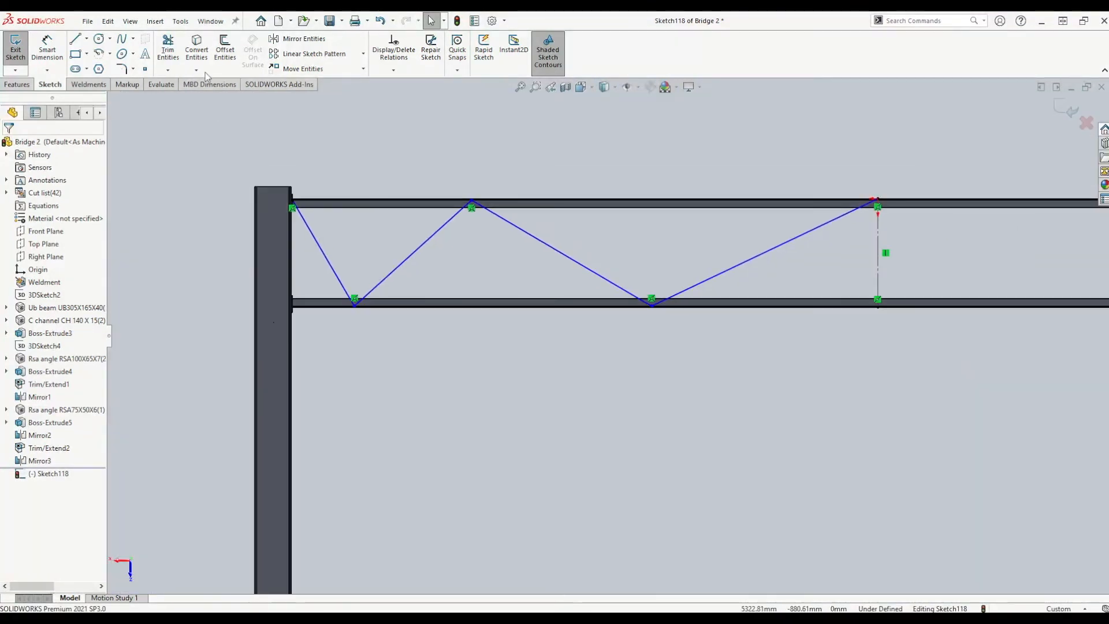
{"action": "left_click", "coordinate": [46, 50]}
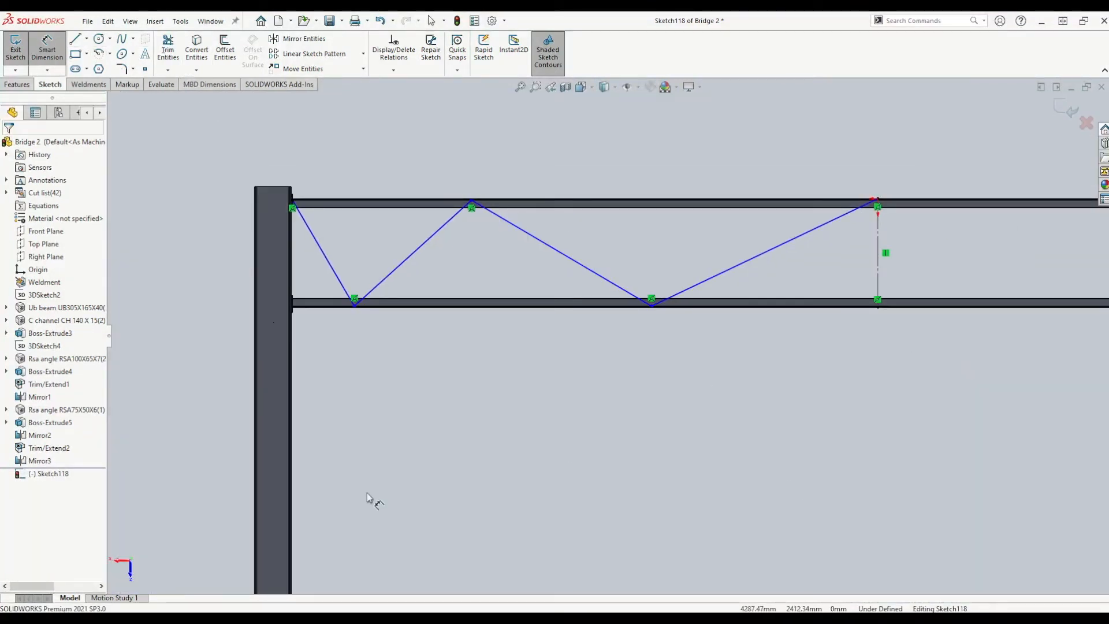
{"action": "scroll", "coordinate": [308, 410], "scroll_direction": "up", "scroll_amount": 8}
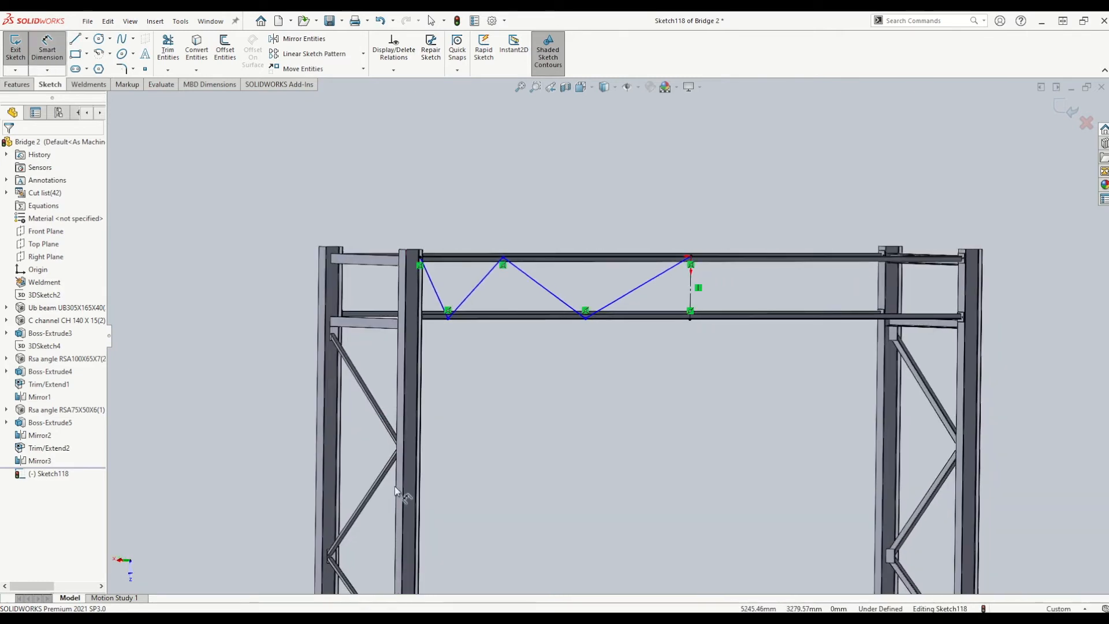
{"action": "middle_click_drag", "start_coordinate": [504, 373], "coordinate": [507, 370]}
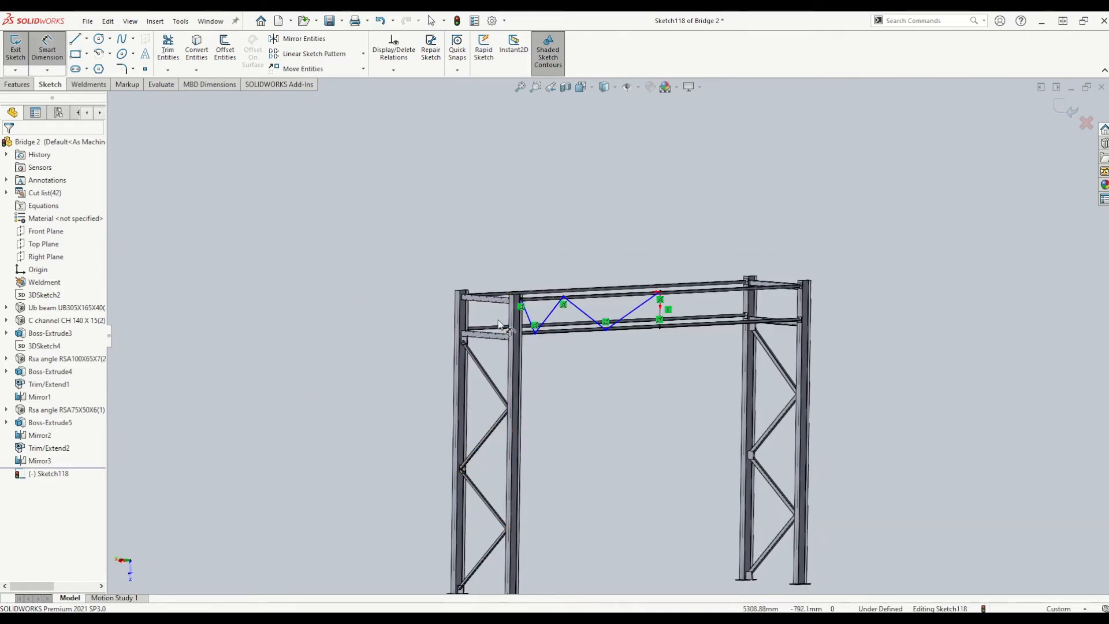
{"action": "middle_click_drag", "start_coordinate": [423, 421], "coordinate": [579, 433]}
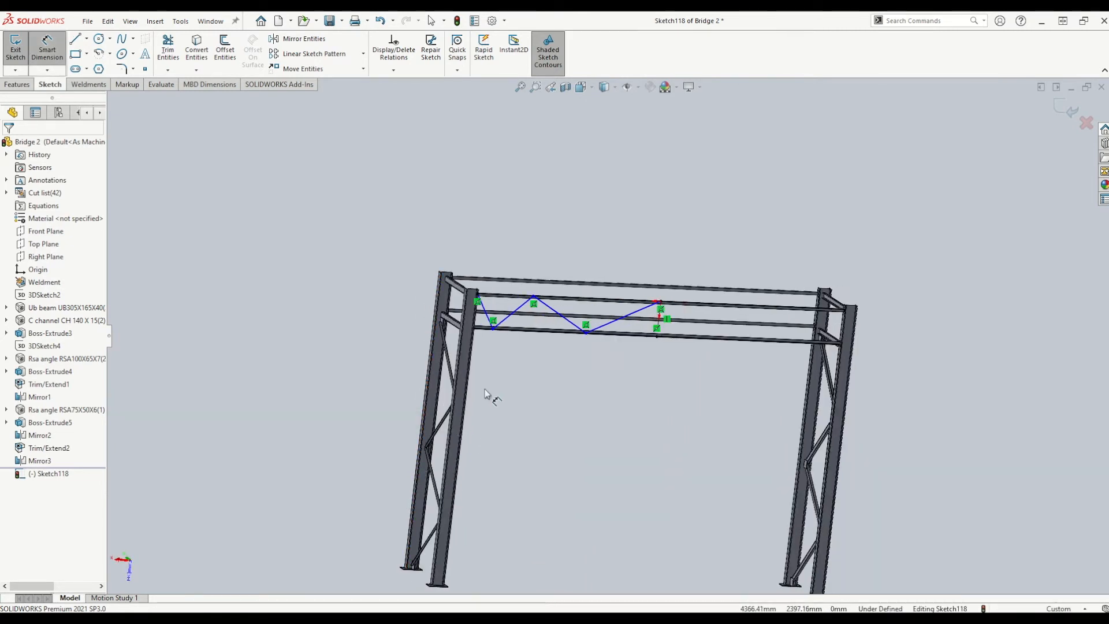
{"action": "scroll", "coordinate": [508, 392], "scroll_direction": "down", "scroll_amount": 3}
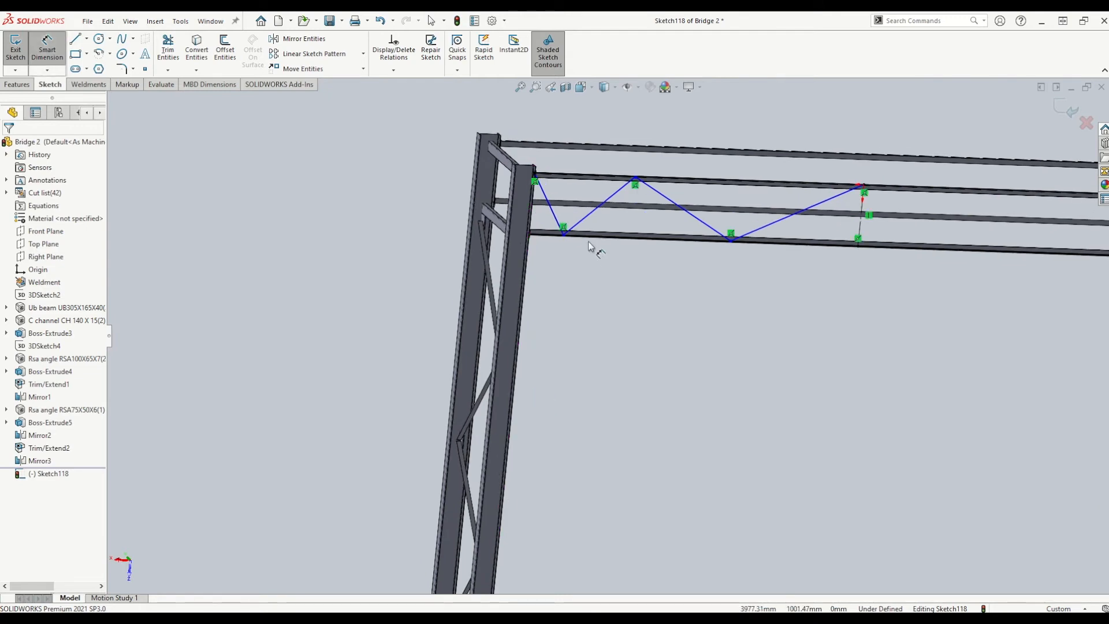
{"action": "key", "text": "ctrl+space"}
{"action": "left_click", "coordinate": [471, 408]}
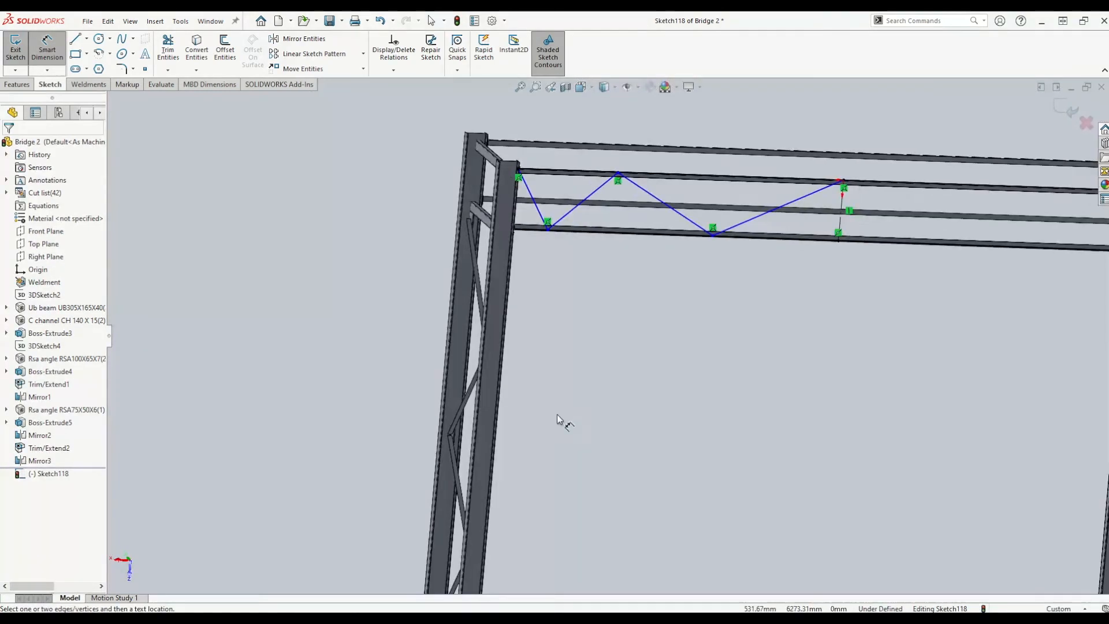
{"action": "scroll", "coordinate": [449, 194], "scroll_direction": "down", "scroll_amount": 3}
{"action": "scroll", "coordinate": [450, 195], "scroll_direction": "up", "scroll_amount": 3}
{"action": "scroll", "coordinate": [414, 259], "scroll_direction": "down", "scroll_amount": 3}
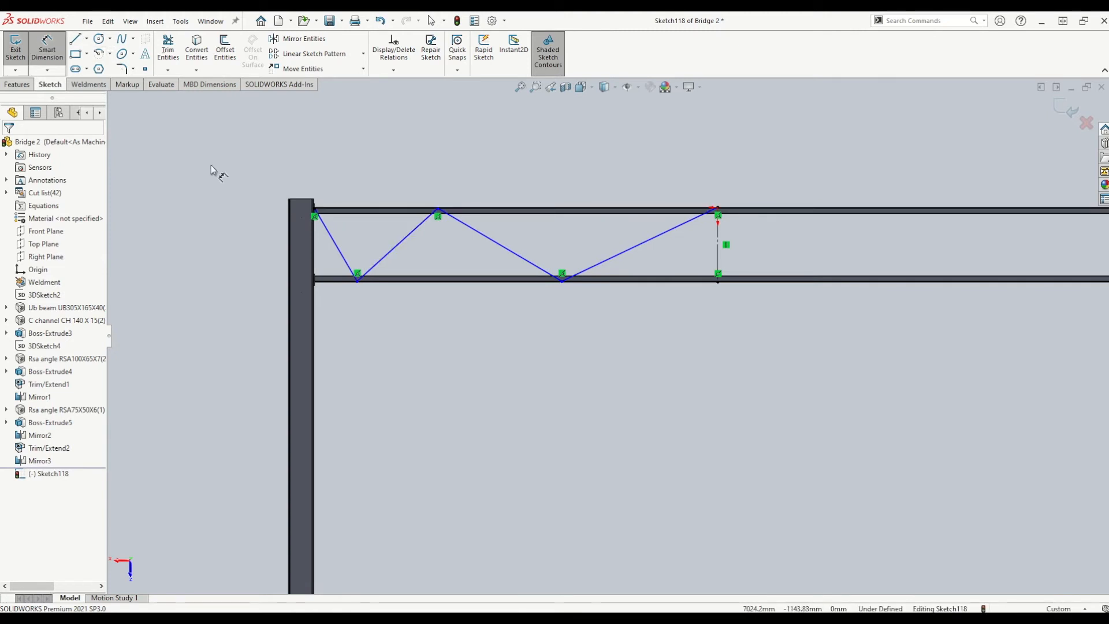
Step: Add a driven horizontal dimension from the first diagonal's upper end to the midspan point and place it well above the upper angle
{"action": "left_click", "coordinate": [314, 209]}
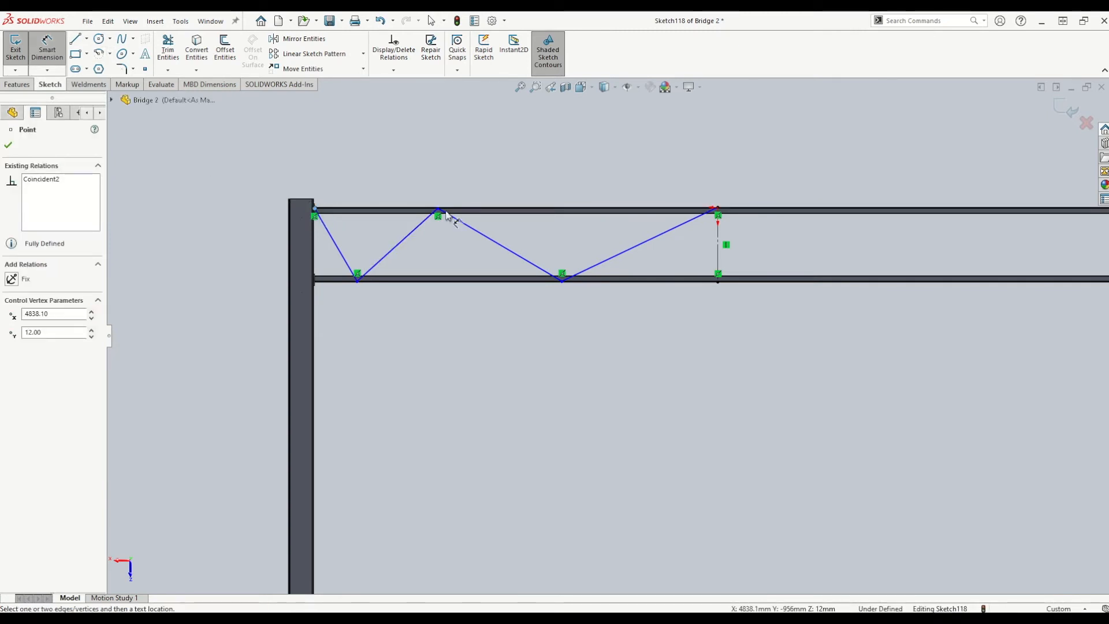
{"action": "left_click", "coordinate": [717, 207]}
{"action": "left_click", "coordinate": [563, 138]}
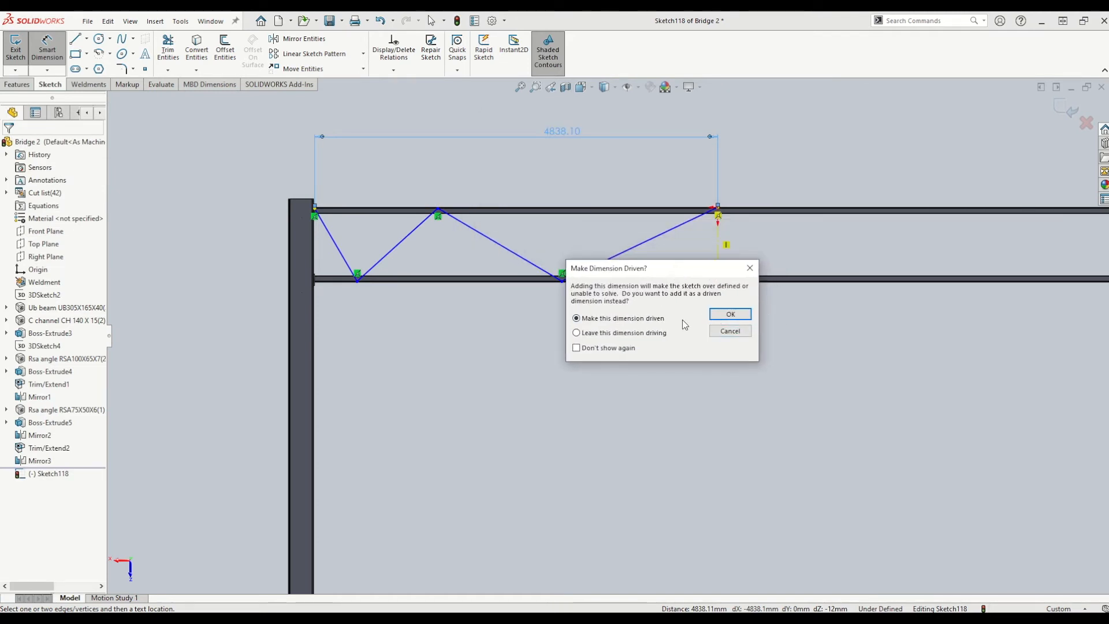
{"action": "left_click", "coordinate": [730, 313]}
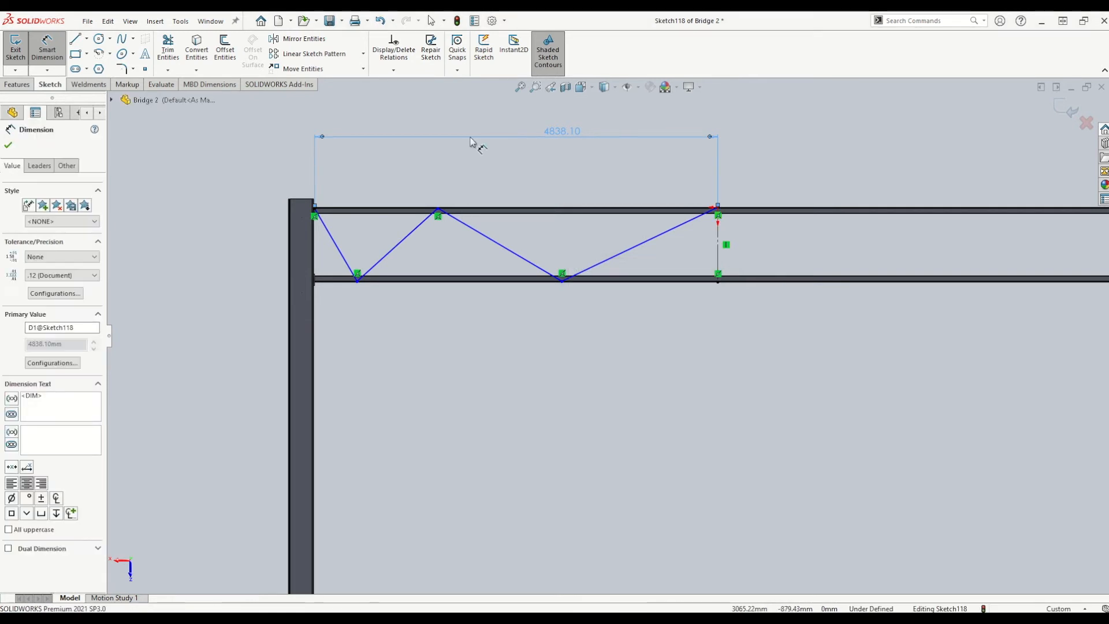
{"action": "key", "text": "Escape"}
{"action": "scroll", "coordinate": [559, 196], "scroll_direction": "up", "scroll_amount": 2}
{"action": "scroll", "coordinate": [578, 204], "scroll_direction": "down", "scroll_amount": 2}
{"action": "left_click_drag", "start_coordinate": [585, 209], "coordinate": [555, 158]}
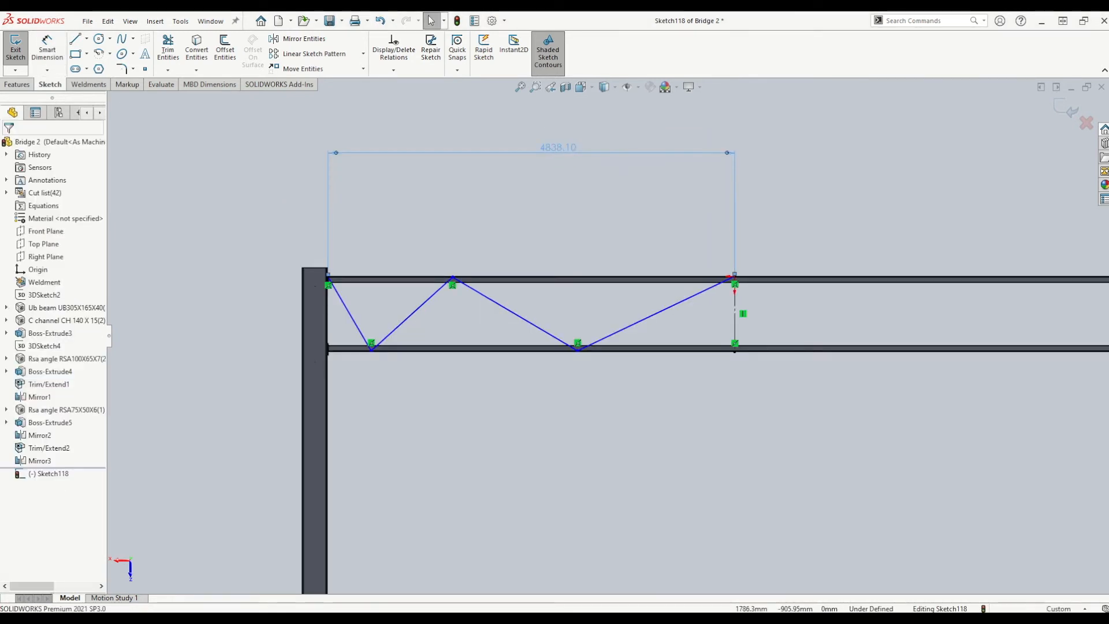
Step: Dimension the first diagonal's horizontal run with the equation "D1@Sketch118"/4, linked to the driven half-span dimension
{"action": "left_click", "coordinate": [55, 58]}
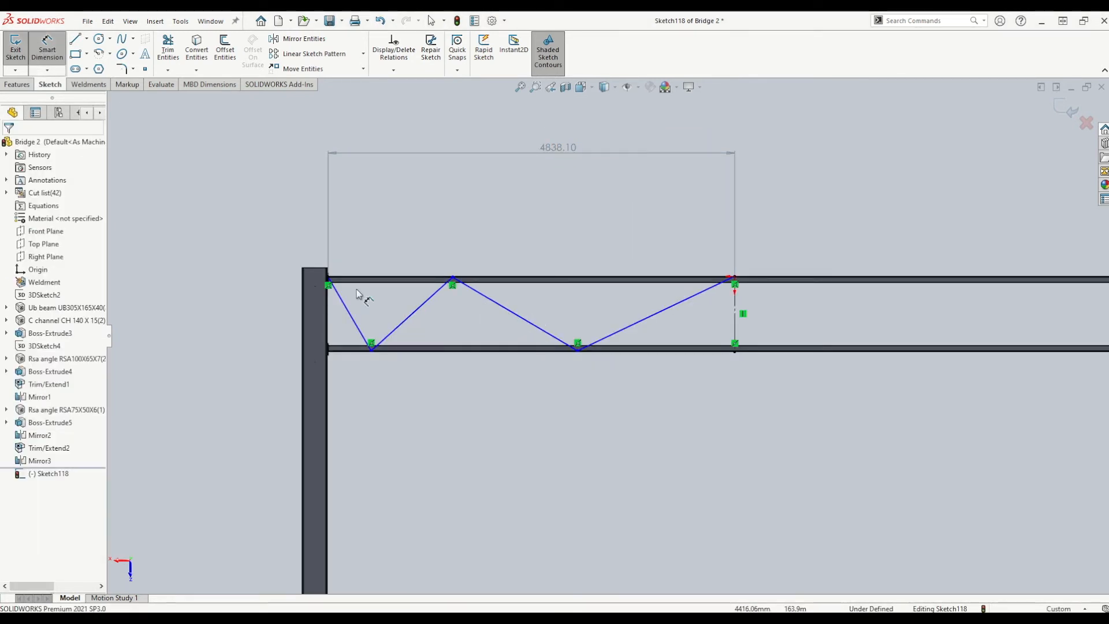
{"action": "left_click", "coordinate": [328, 280]}
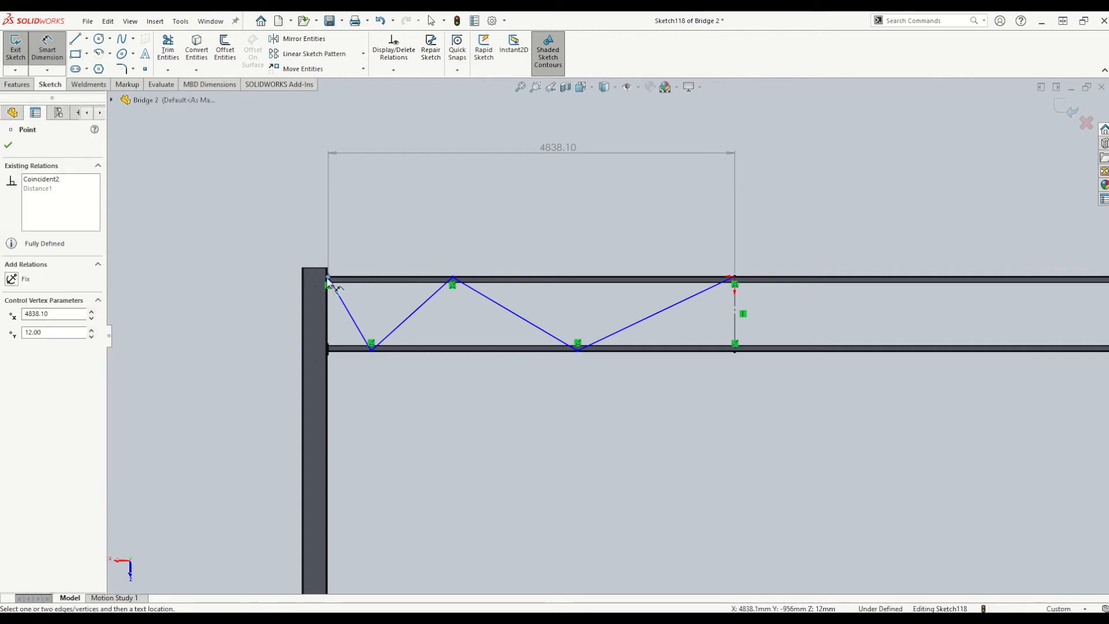
{"action": "left_click", "coordinate": [372, 347]}
{"action": "left_click", "coordinate": [358, 397]}
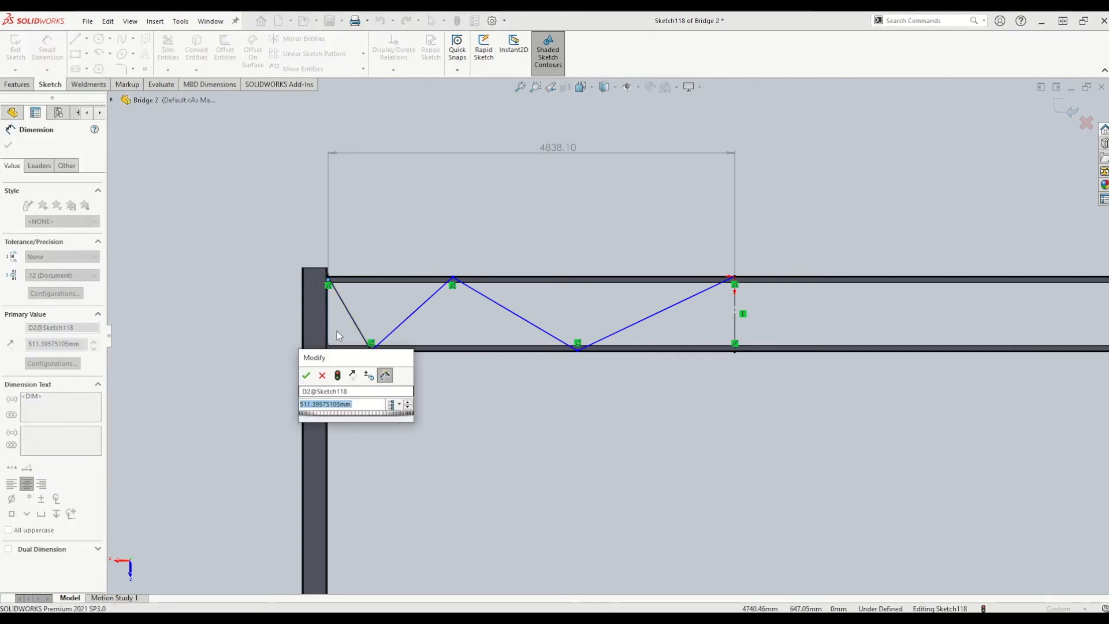
{"action": "type", "text": "="}
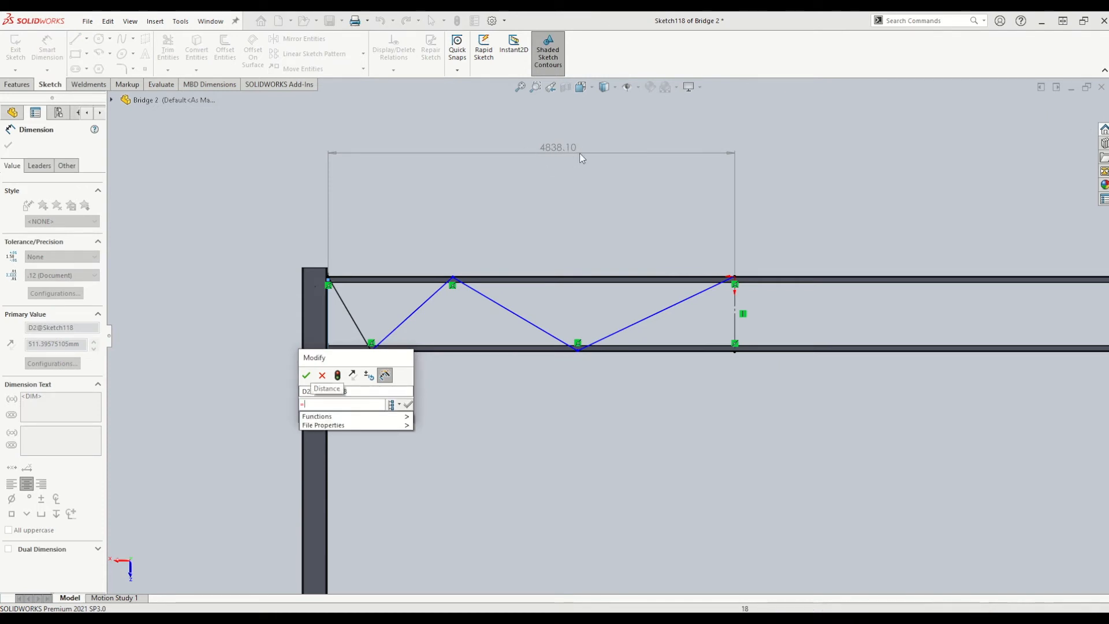
{"action": "left_click", "coordinate": [550, 152]}
{"action": "type", "text": "/4"}
{"action": "key", "text": "Return"}
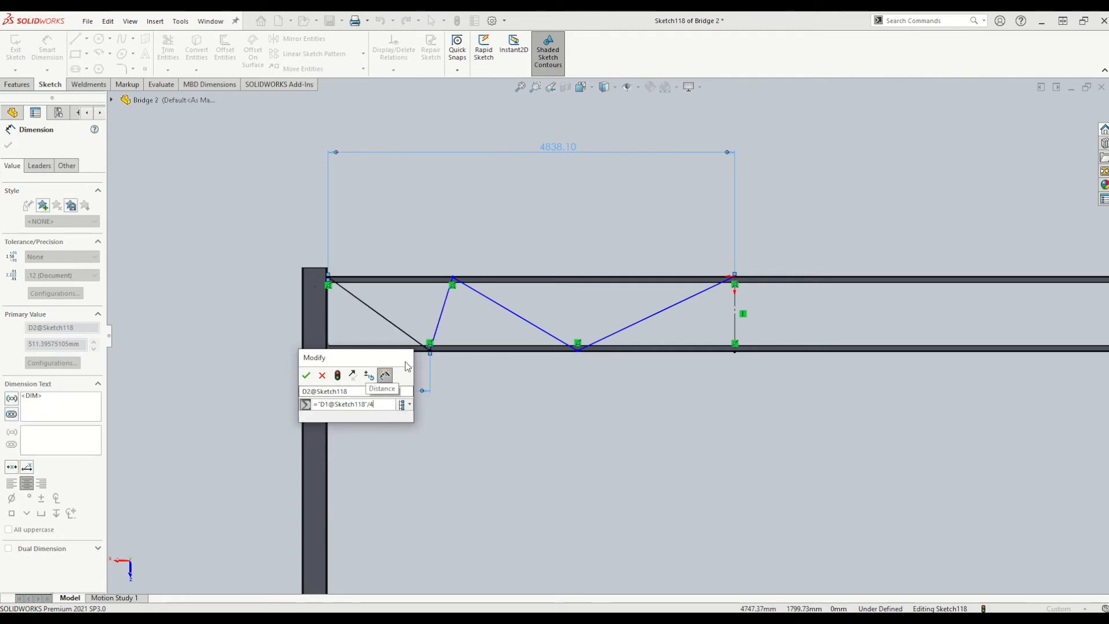
{"action": "left_click", "coordinate": [306, 376]}
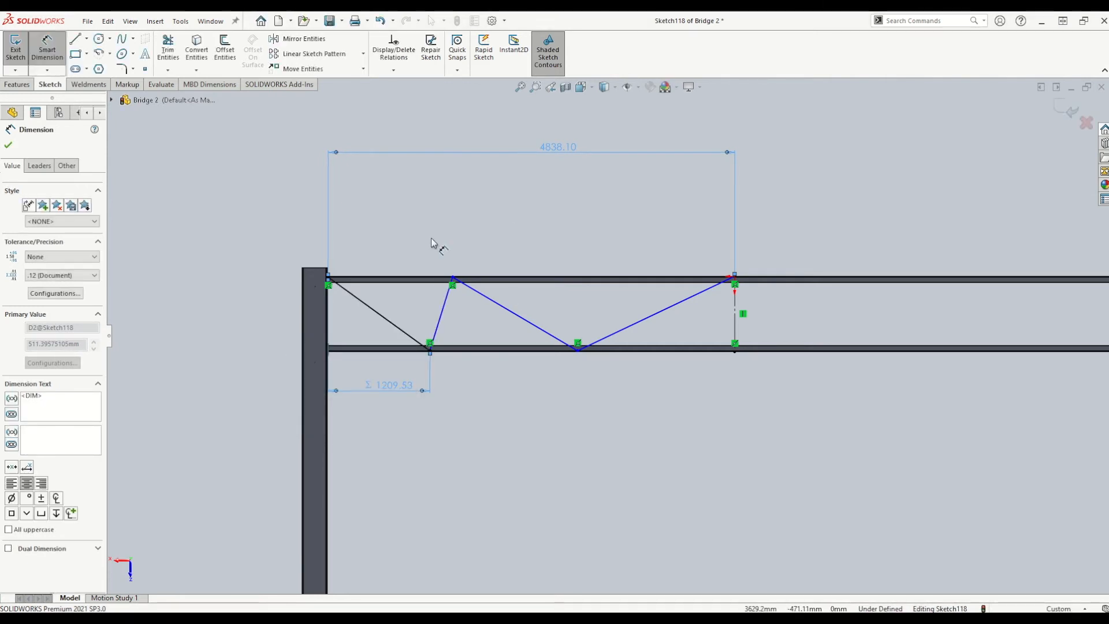
Step: Add a horizontal dimension between the two lower zigzag vertices and place it below the lower angle
{"action": "left_click", "coordinate": [430, 352]}
{"action": "left_click", "coordinate": [578, 351]}
{"action": "left_click", "coordinate": [505, 397]}
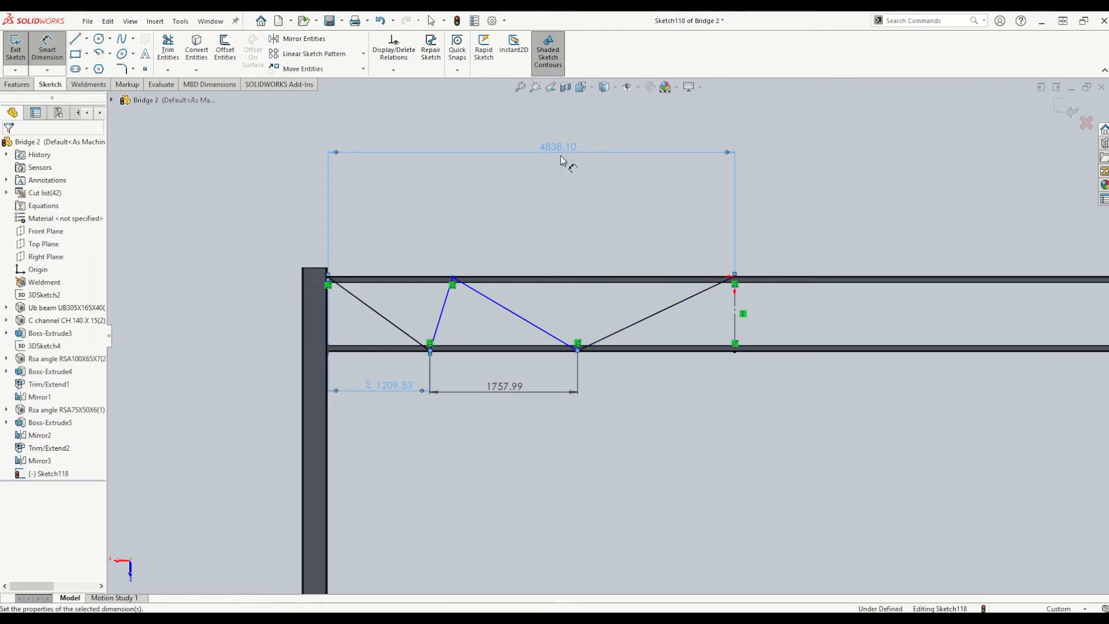
Step: Link the spacing of the two lower vertices to the driven half-span dimension with the equation "D1@Sketch118"/2
{"action": "left_click", "coordinate": [561, 152]}
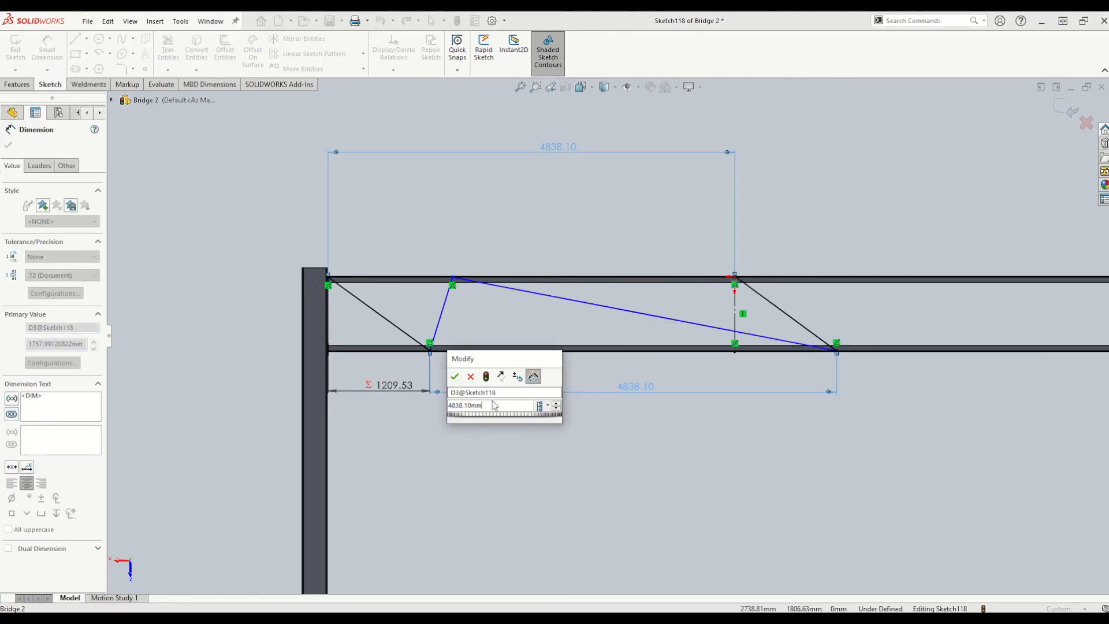
{"action": "key", "text": "BackSpace"}
{"action": "key", "text": "BackSpace"}
{"action": "key", "text": "BackSpace"}
{"action": "key", "text": "BackSpace"}
{"action": "key", "text": "BackSpace"}
{"action": "key", "text": "BackSpace"}
{"action": "key", "text": "BackSpace"}
{"action": "key", "text": "BackSpace"}
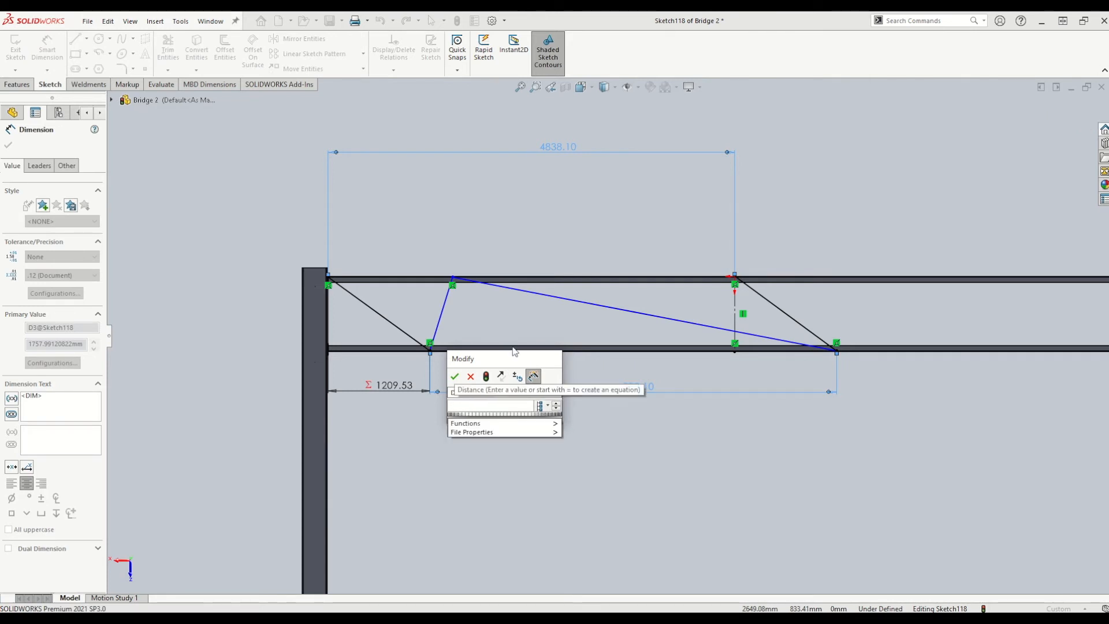
{"action": "type", "text": "="}
{"action": "left_click", "coordinate": [549, 147]}
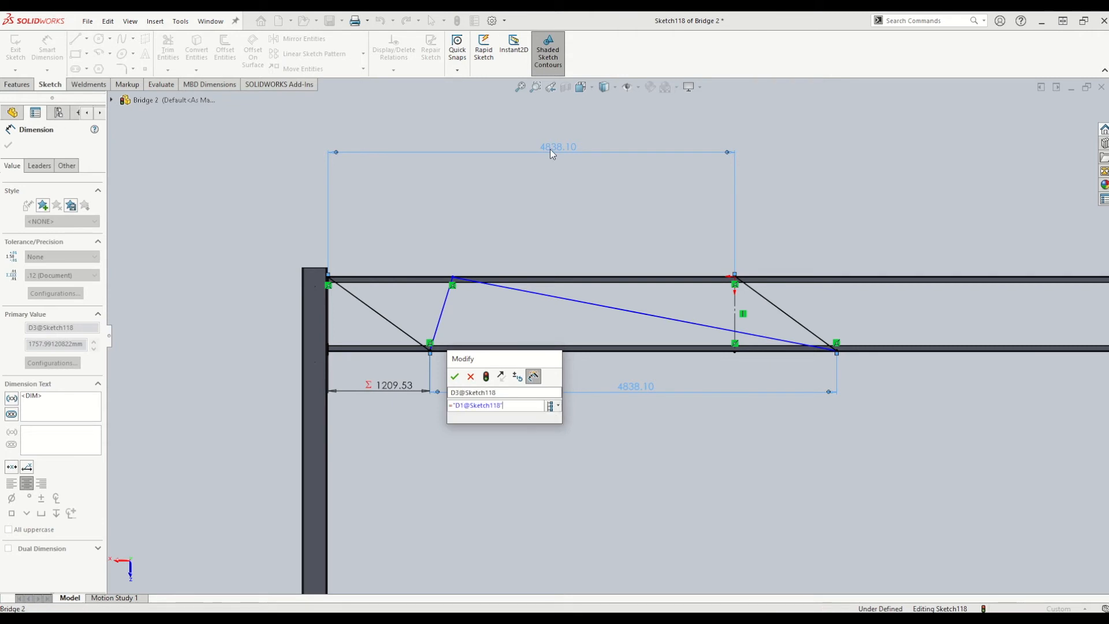
{"action": "key", "text": "Return"}
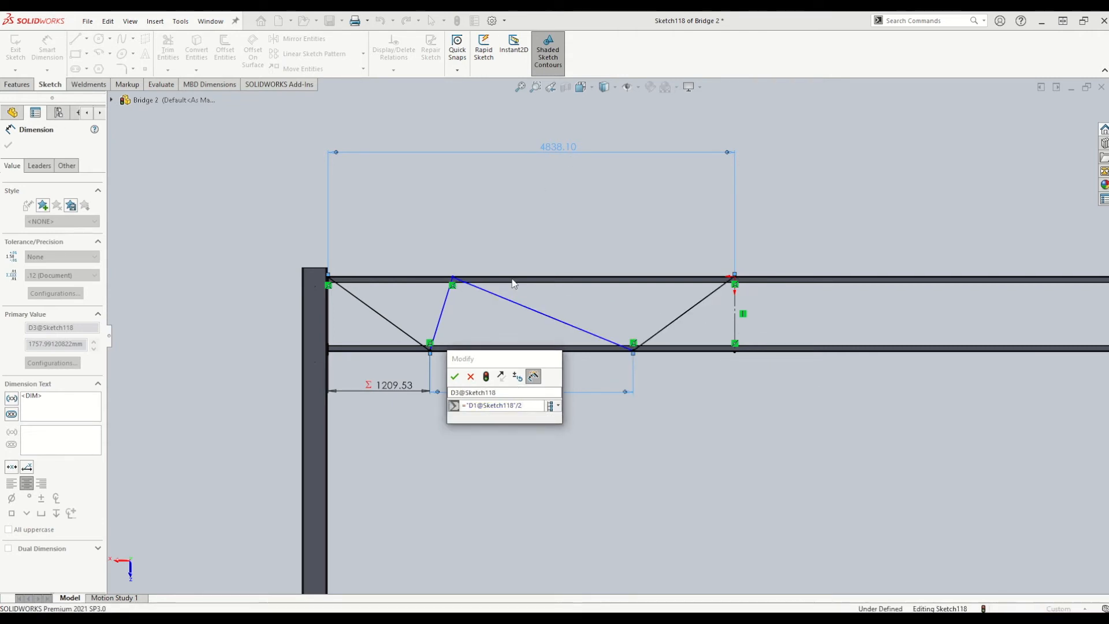
{"action": "left_click", "coordinate": [734, 276]}
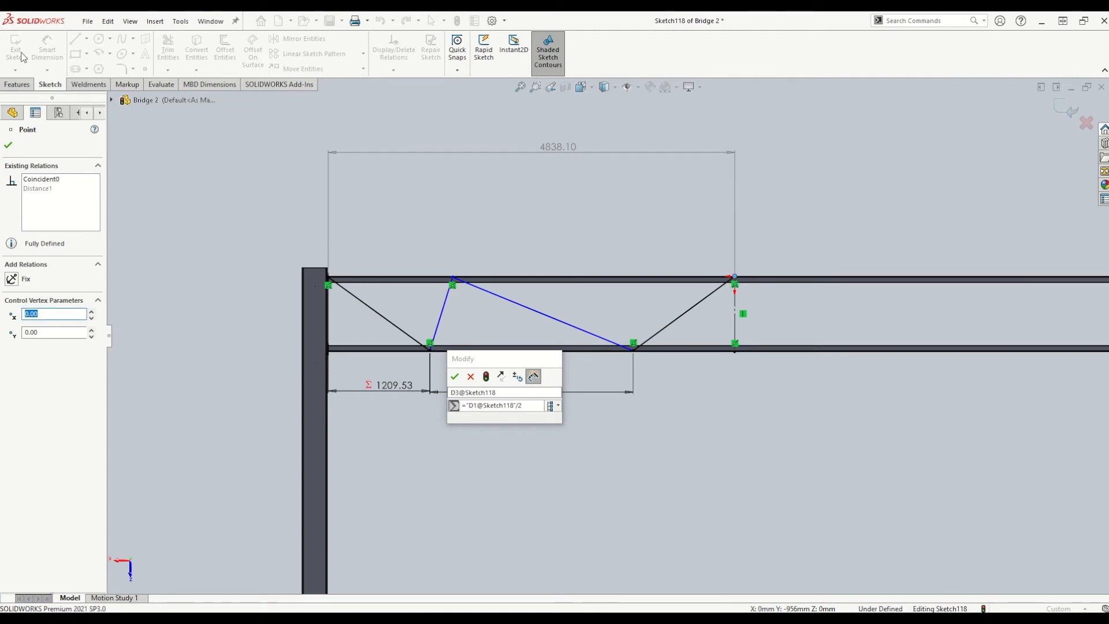
{"action": "left_click", "coordinate": [454, 376]}
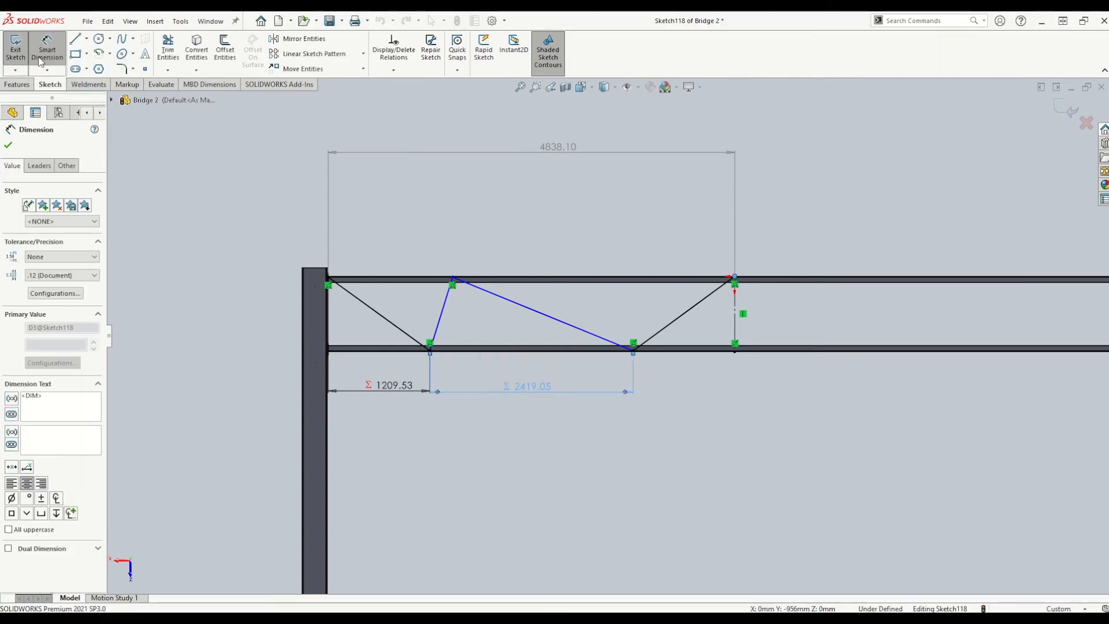
Step: Dimension the upper zigzag vertex to the midspan point with the equation "D1@Sketch118"/2, then exit the sketch
{"action": "left_click", "coordinate": [453, 279]}
{"action": "left_click", "coordinate": [735, 278]}
{"action": "left_click", "coordinate": [635, 239]}
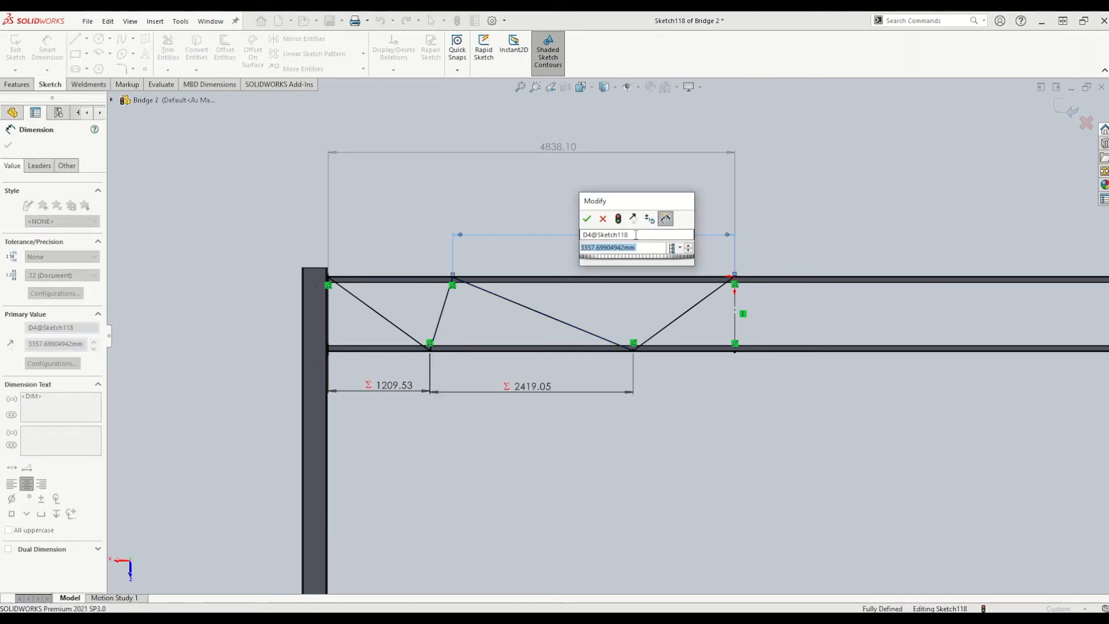
{"action": "type", "text": "="}
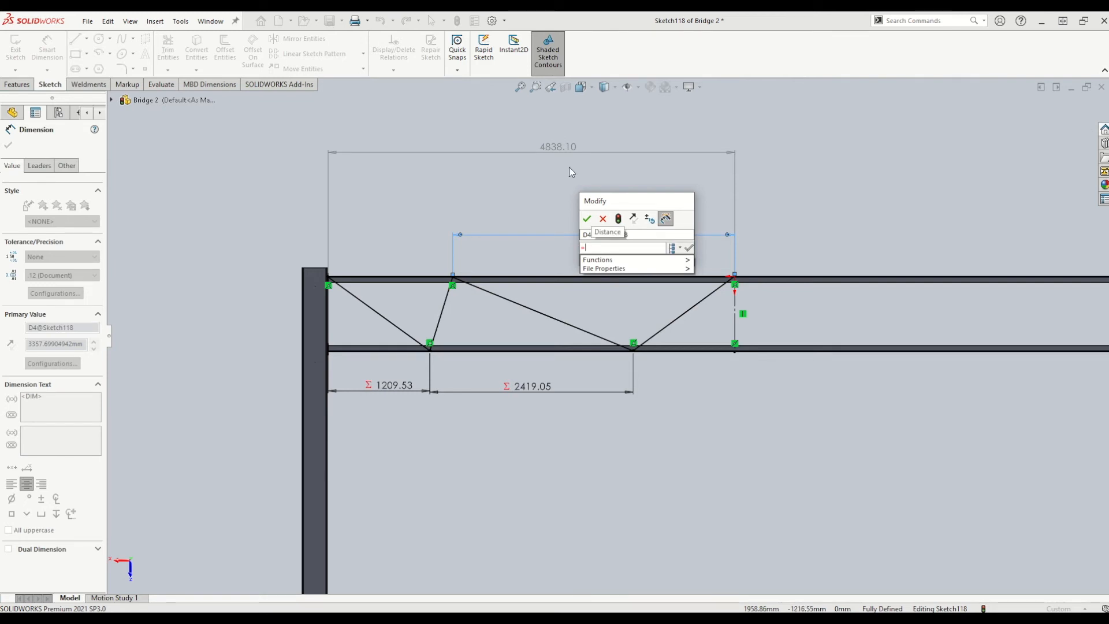
{"action": "left_click", "coordinate": [558, 147]}
{"action": "type", "text": "/2"}
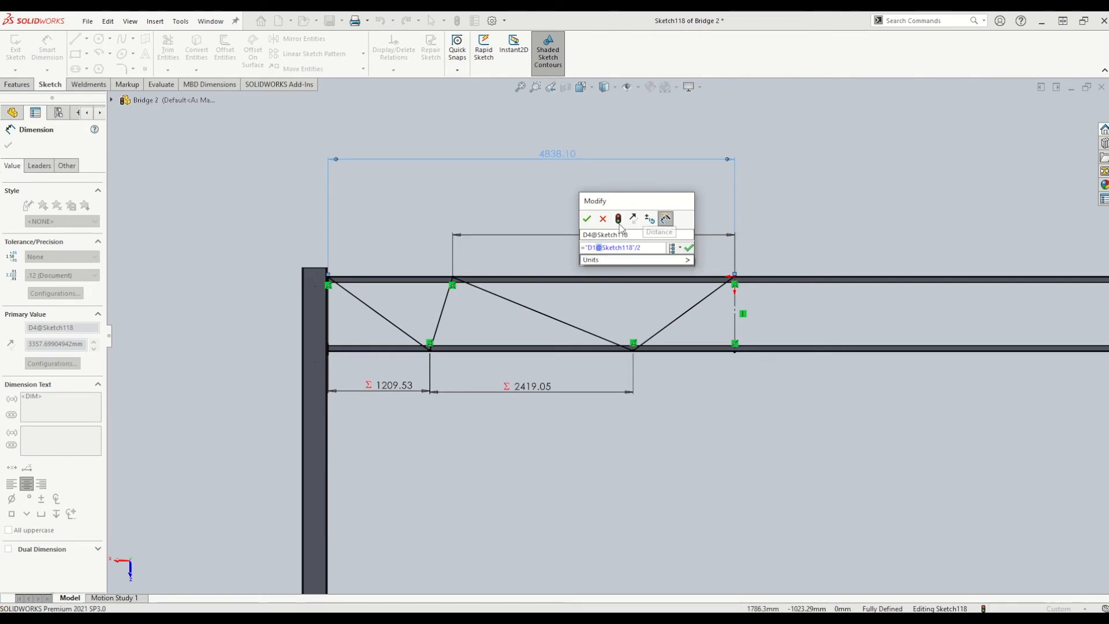
{"action": "left_click", "coordinate": [587, 219]}
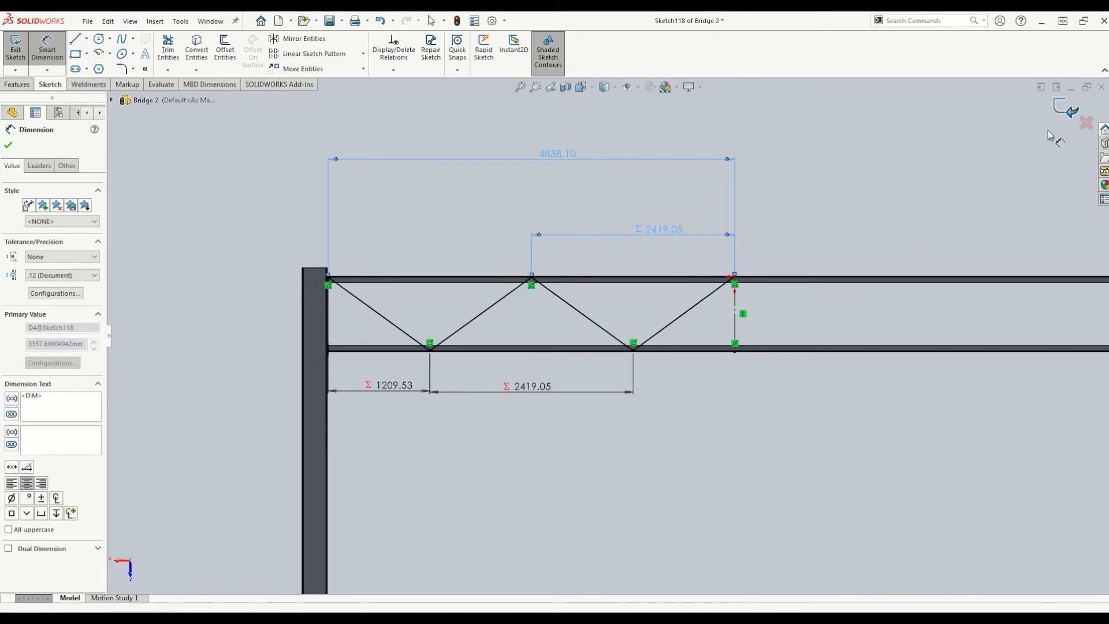
{"action": "left_click", "coordinate": [1065, 109]}
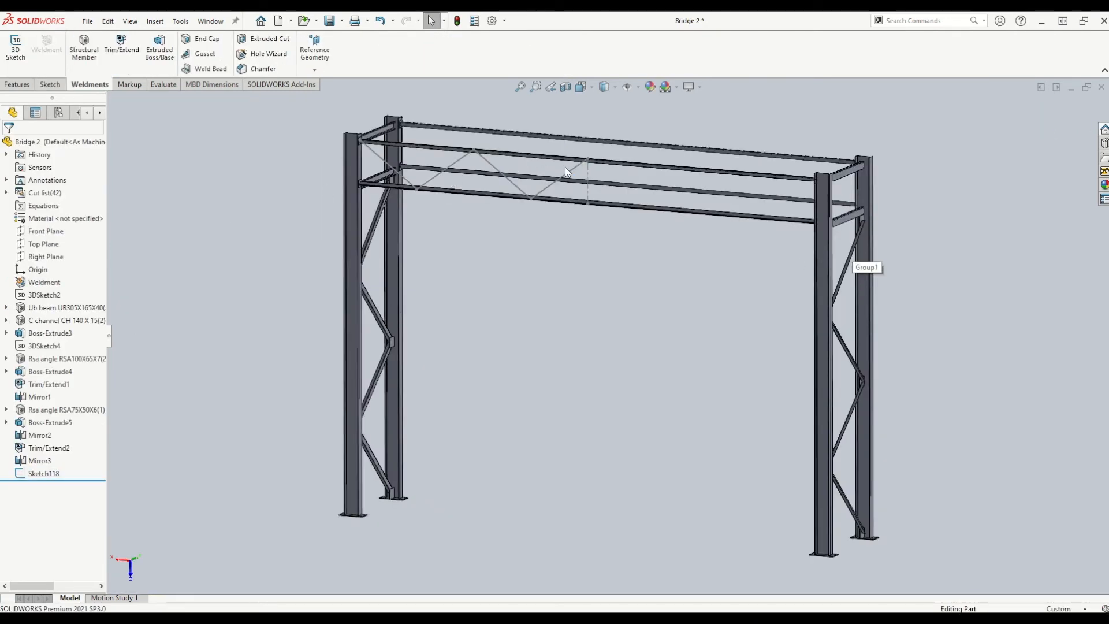
Step: Start a BSI rsa angle RSA40x40x5 structural member along the four connected zigzag diagonals
{"action": "scroll", "coordinate": [450, 155], "scroll_direction": "down", "scroll_amount": 3}
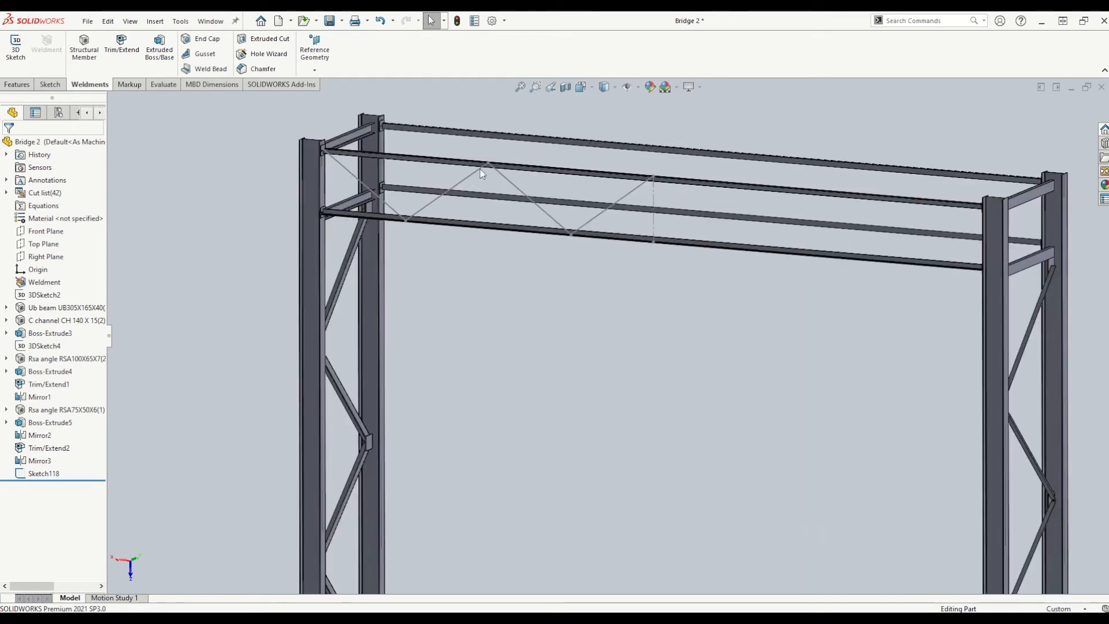
{"action": "scroll", "coordinate": [451, 220], "scroll_direction": "down", "scroll_amount": 2}
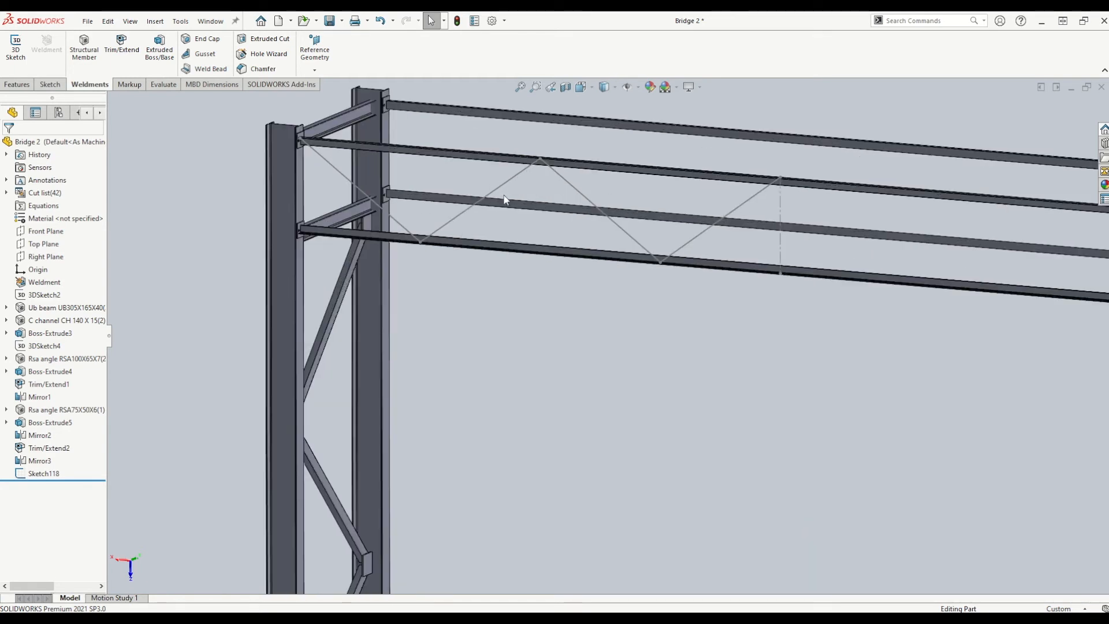
{"action": "left_click", "coordinate": [84, 52]}
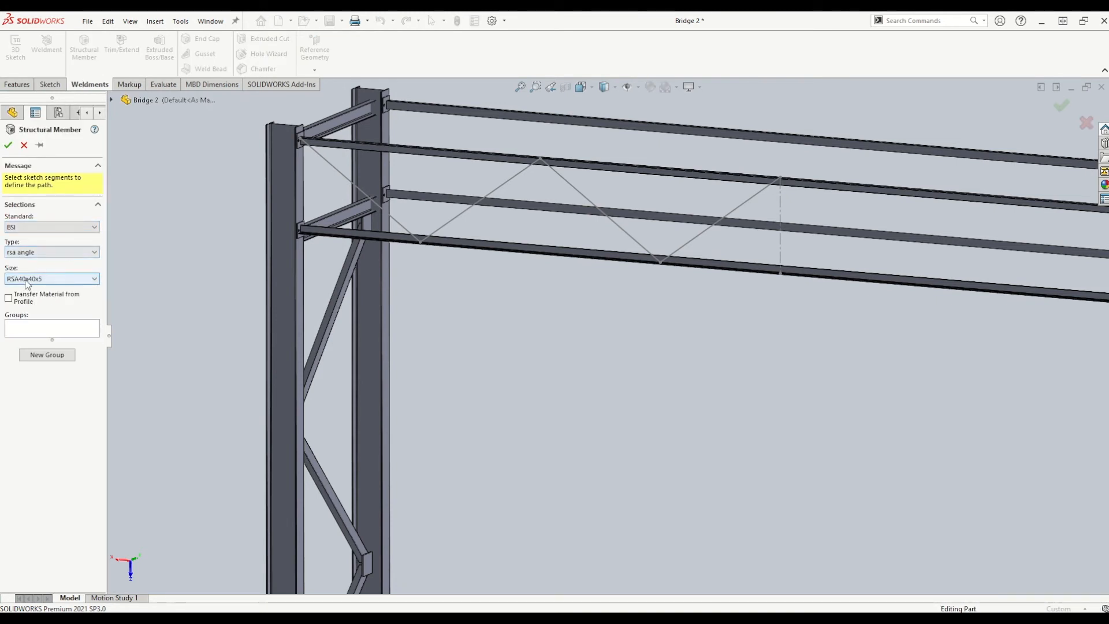
{"action": "scroll", "coordinate": [398, 226], "scroll_direction": "down", "scroll_amount": 1}
{"action": "left_click", "coordinate": [390, 227]}
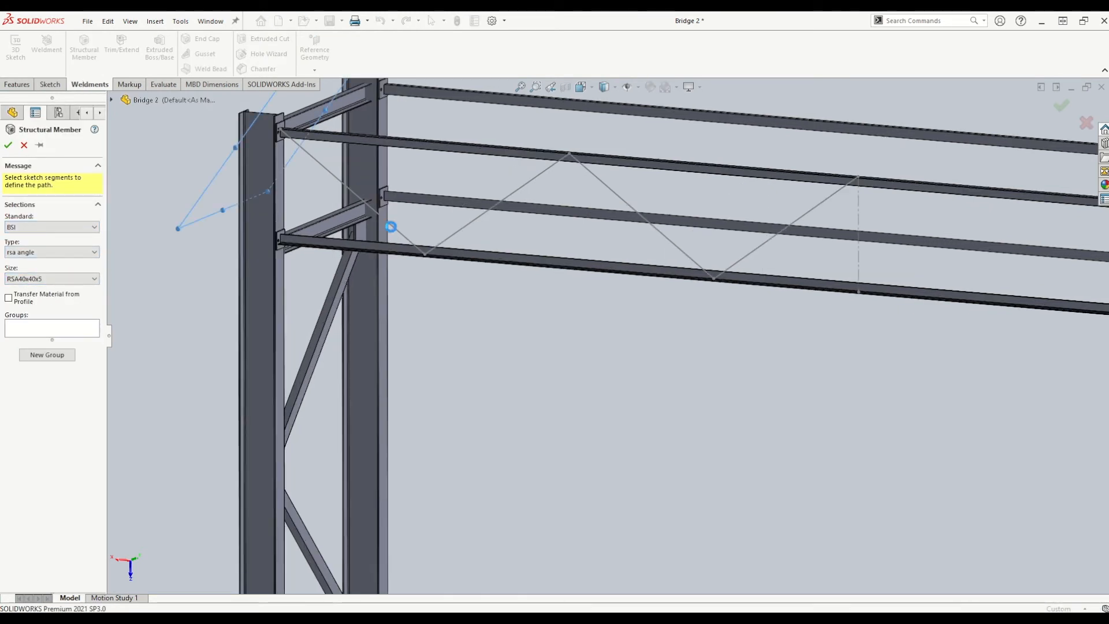
{"action": "left_click", "coordinate": [457, 230]}
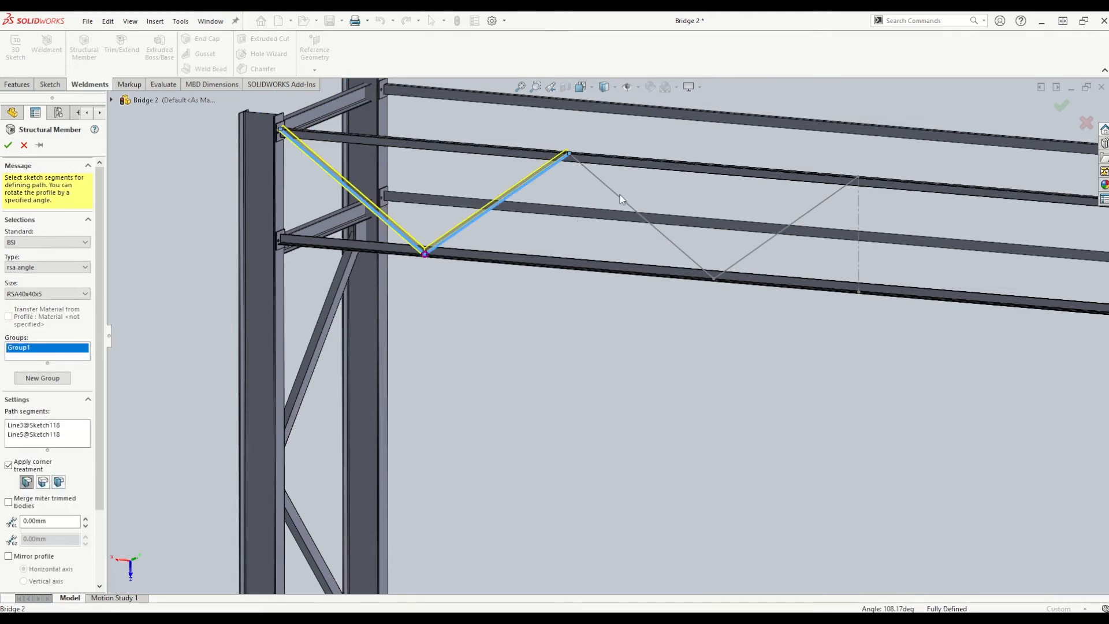
{"action": "left_click", "coordinate": [619, 195]}
{"action": "left_click", "coordinate": [764, 245]}
{"action": "scroll", "coordinate": [740, 254], "scroll_direction": "down", "scroll_amount": 3}
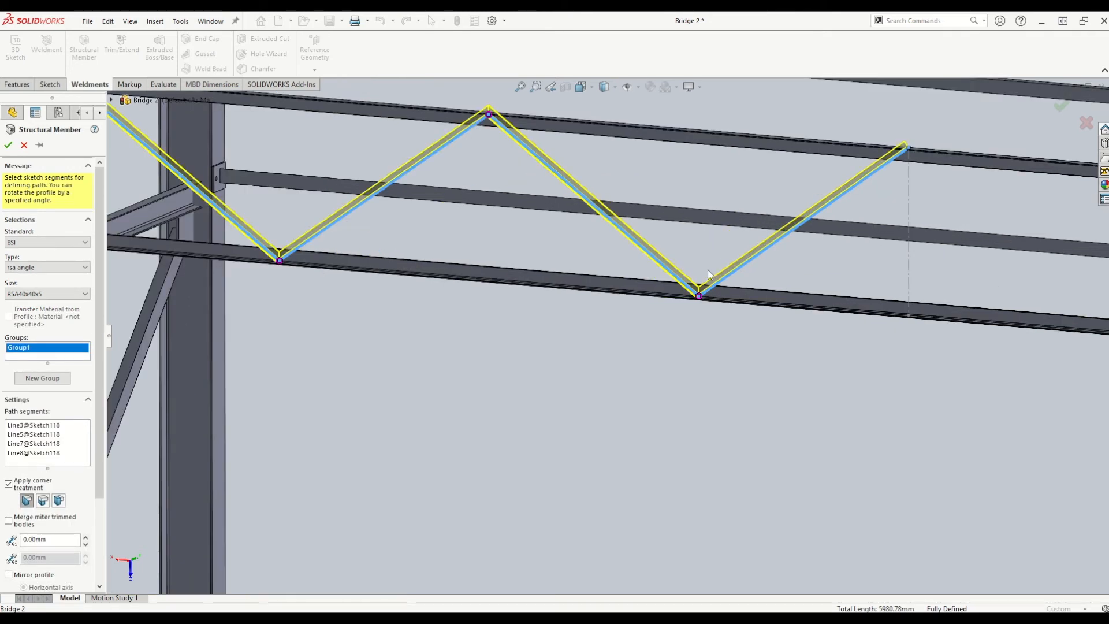
{"action": "scroll", "coordinate": [93, 491], "scroll_direction": "down", "scroll_amount": 5}
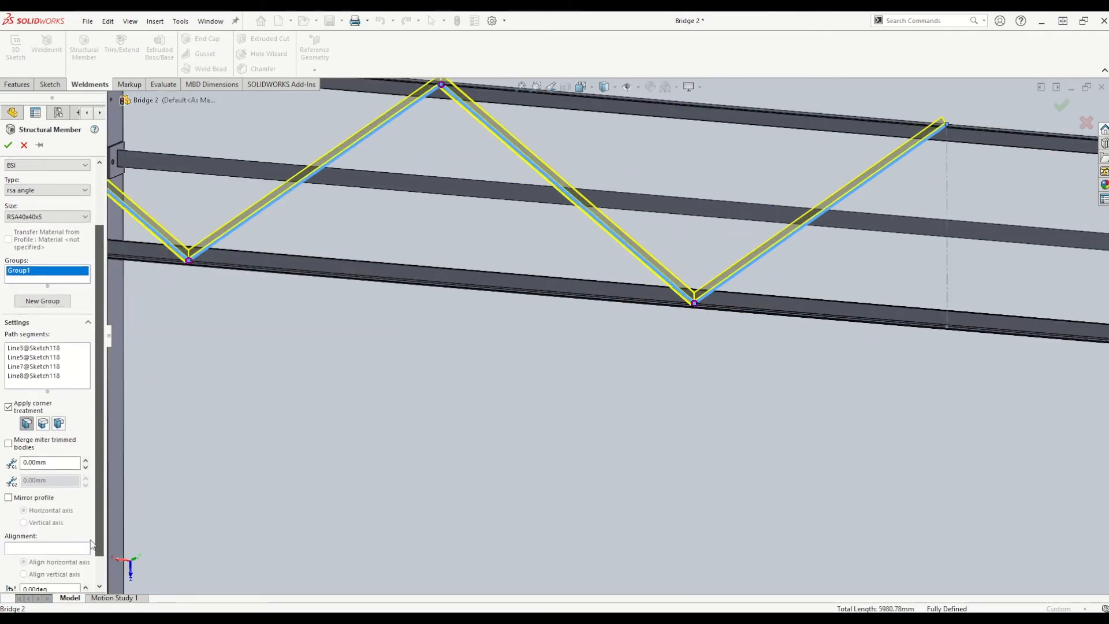
Step: Set the gap between the connected diagonal segments to 20 mm and create the structural members
{"action": "scroll", "coordinate": [86, 582], "scroll_direction": "up", "scroll_amount": 1}
{"action": "left_click", "coordinate": [46, 455]}
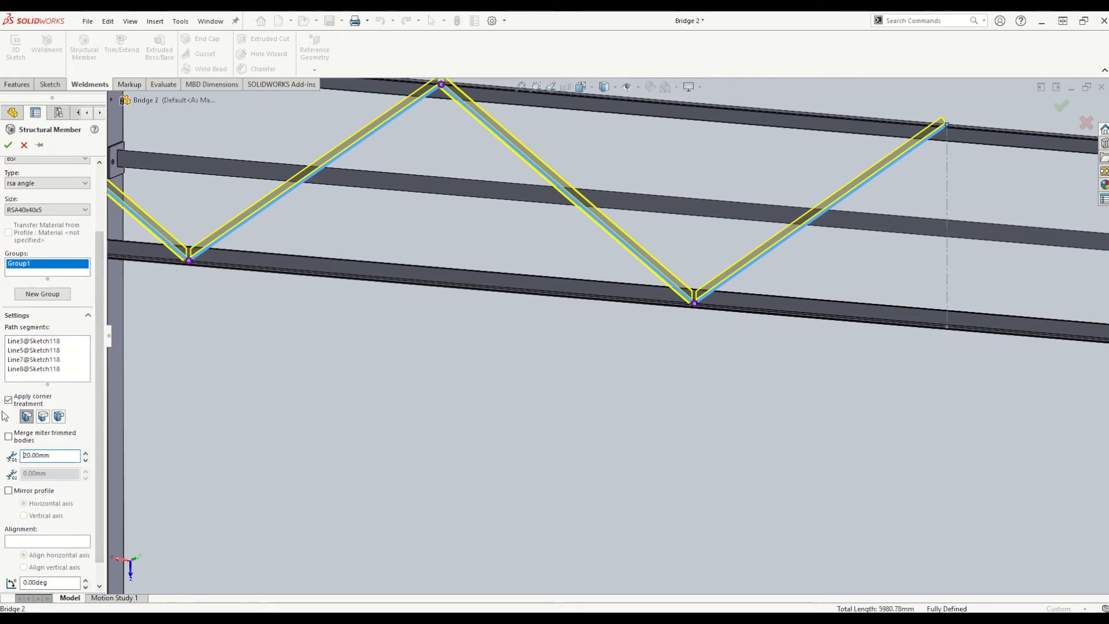
{"action": "scroll", "coordinate": [638, 298], "scroll_direction": "down", "scroll_amount": 3}
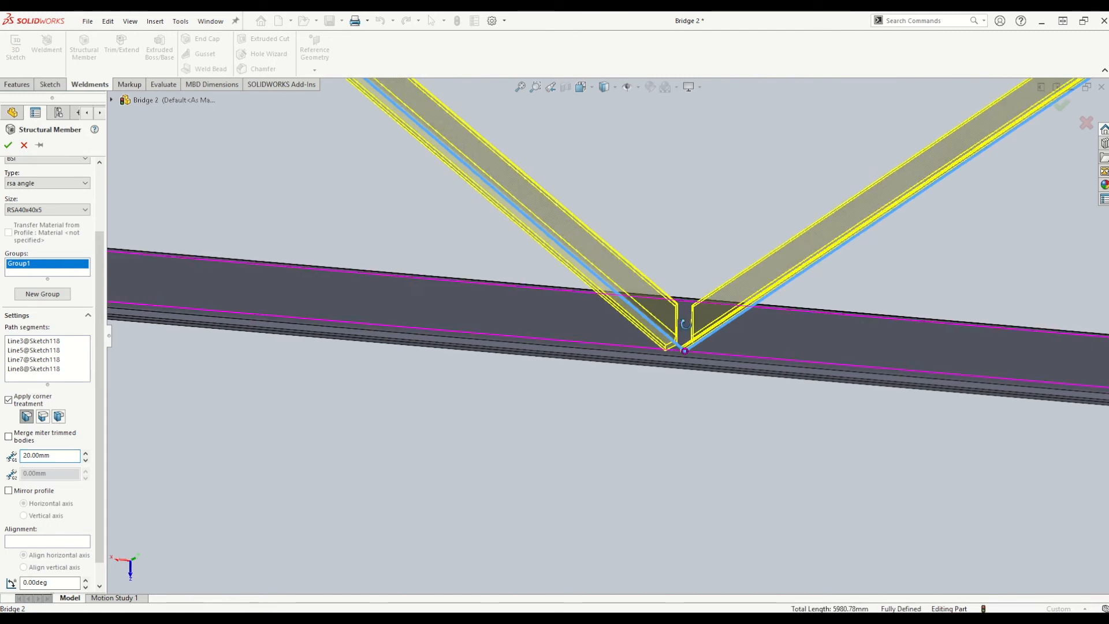
{"action": "scroll", "coordinate": [668, 343], "scroll_direction": "up", "scroll_amount": 4}
{"action": "scroll", "coordinate": [418, 163], "scroll_direction": "down", "scroll_amount": 2}
{"action": "scroll", "coordinate": [475, 203], "scroll_direction": "up", "scroll_amount": 4}
{"action": "scroll", "coordinate": [446, 305], "scroll_direction": "up", "scroll_amount": 2}
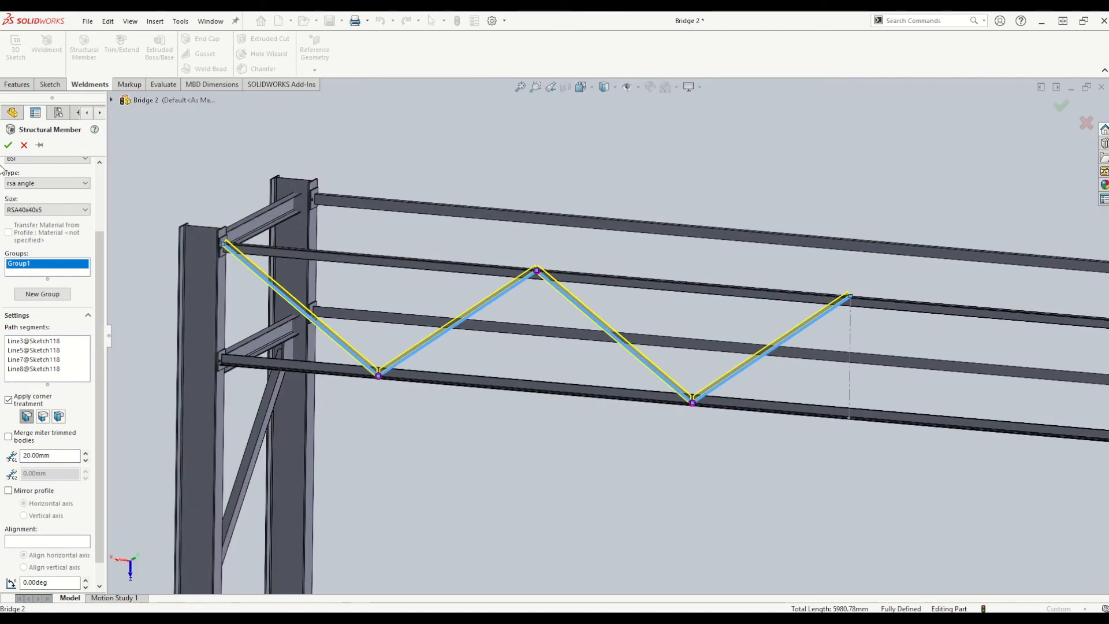
{"action": "key", "text": "Return"}
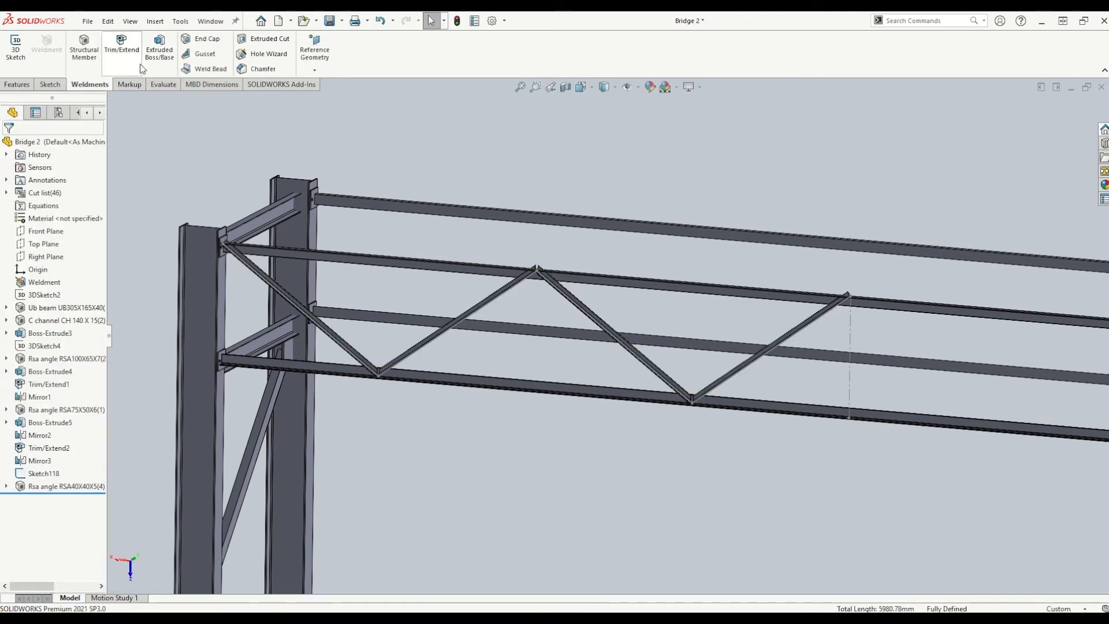
Step: Start a Trim/Extend with the four RSA40x40x5 diagonals as bodies to trim, extension disallowed and face/plane boundaries
{"action": "left_click", "coordinate": [122, 45]}
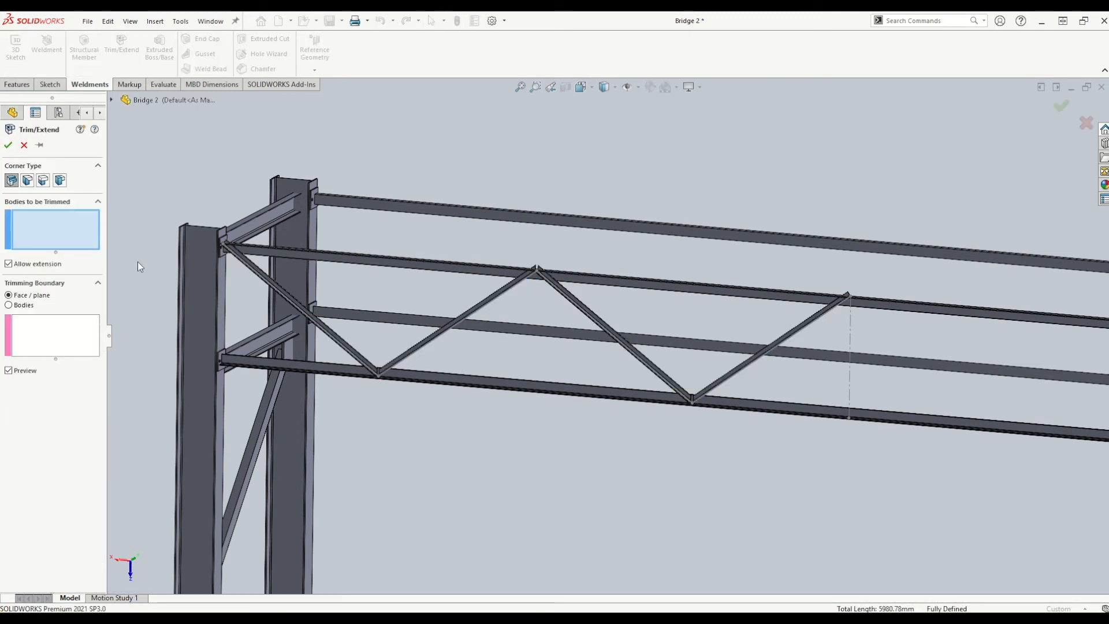
{"action": "left_click", "coordinate": [293, 295]}
{"action": "left_click", "coordinate": [484, 317]}
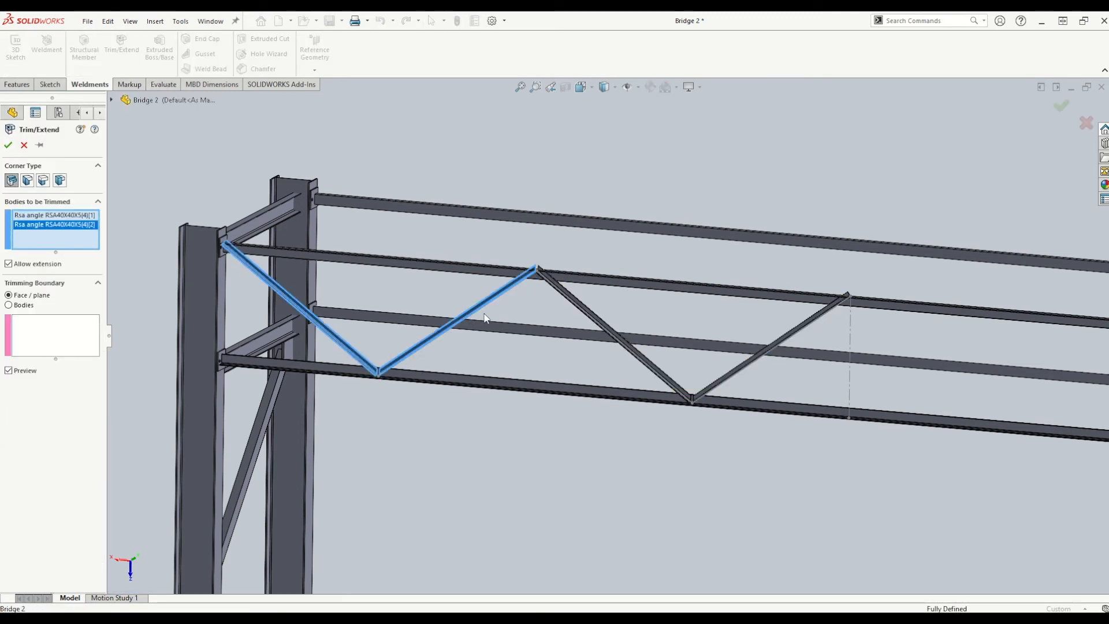
{"action": "left_click", "coordinate": [617, 336]}
{"action": "left_click", "coordinate": [761, 357]}
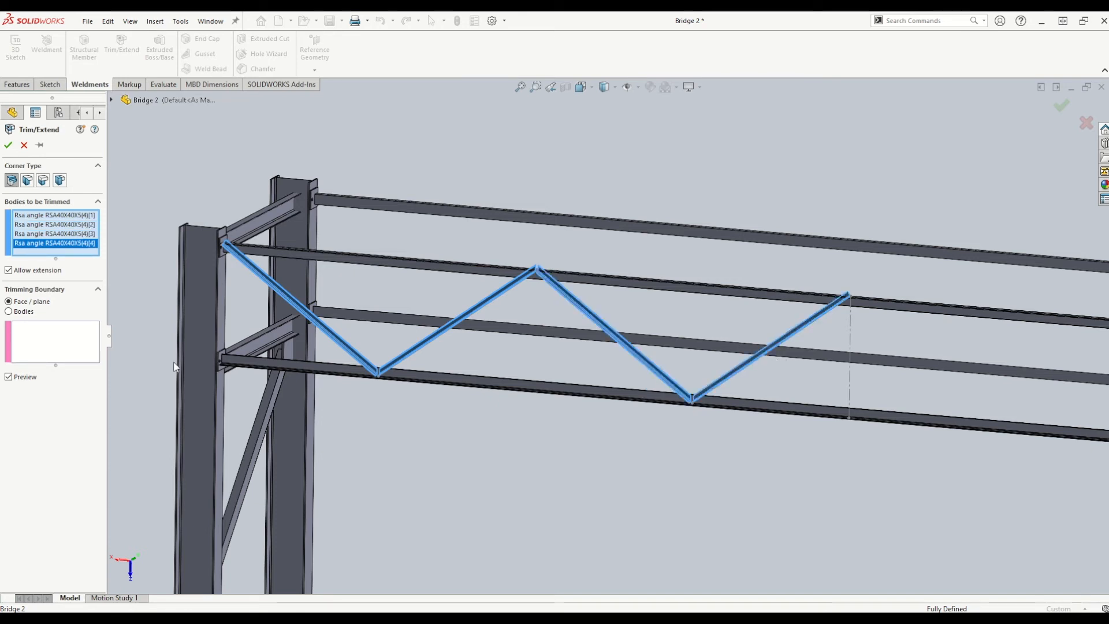
{"action": "left_click", "coordinate": [36, 274]}
{"action": "left_click", "coordinate": [68, 358]}
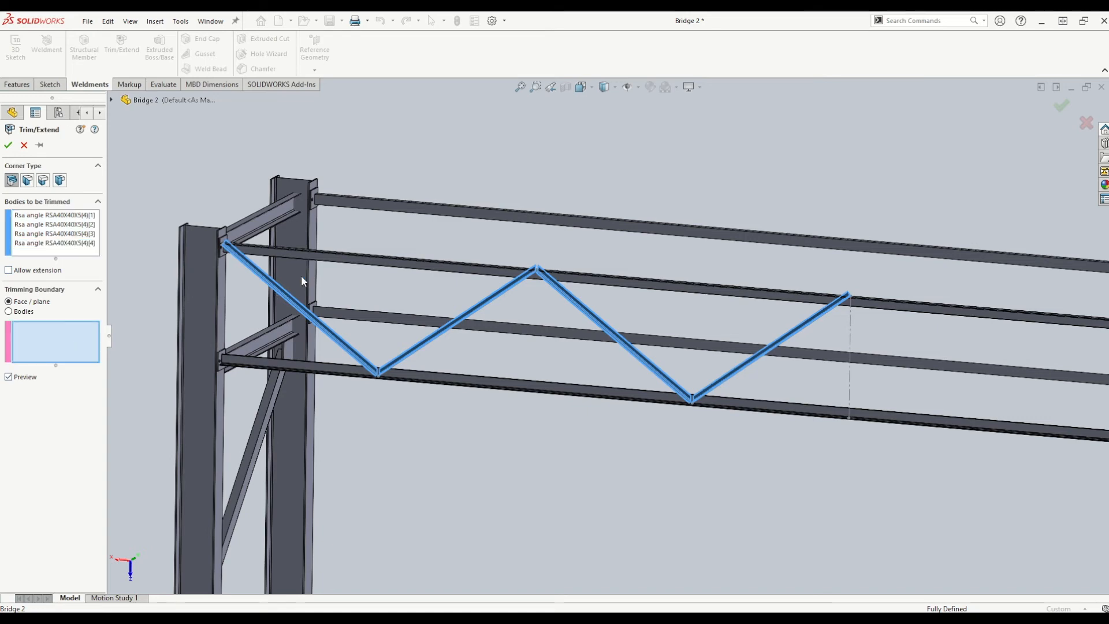
Step: Choose the column's end-plate face and the upper angle's top flange face as trimming boundaries
{"action": "scroll", "coordinate": [300, 275], "scroll_direction": "down", "scroll_amount": 5}
{"action": "scroll", "coordinate": [313, 208], "scroll_direction": "down", "scroll_amount": 5}
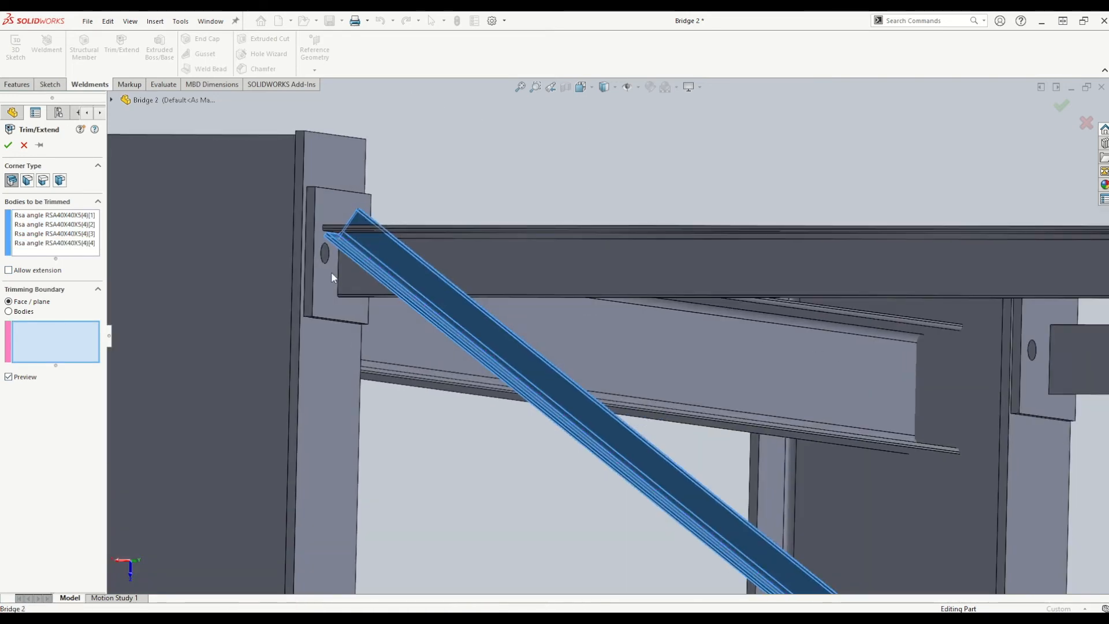
{"action": "left_click", "coordinate": [331, 271]}
{"action": "left_click", "coordinate": [478, 227]}
{"action": "scroll", "coordinate": [477, 269], "scroll_direction": "up", "scroll_amount": 8}
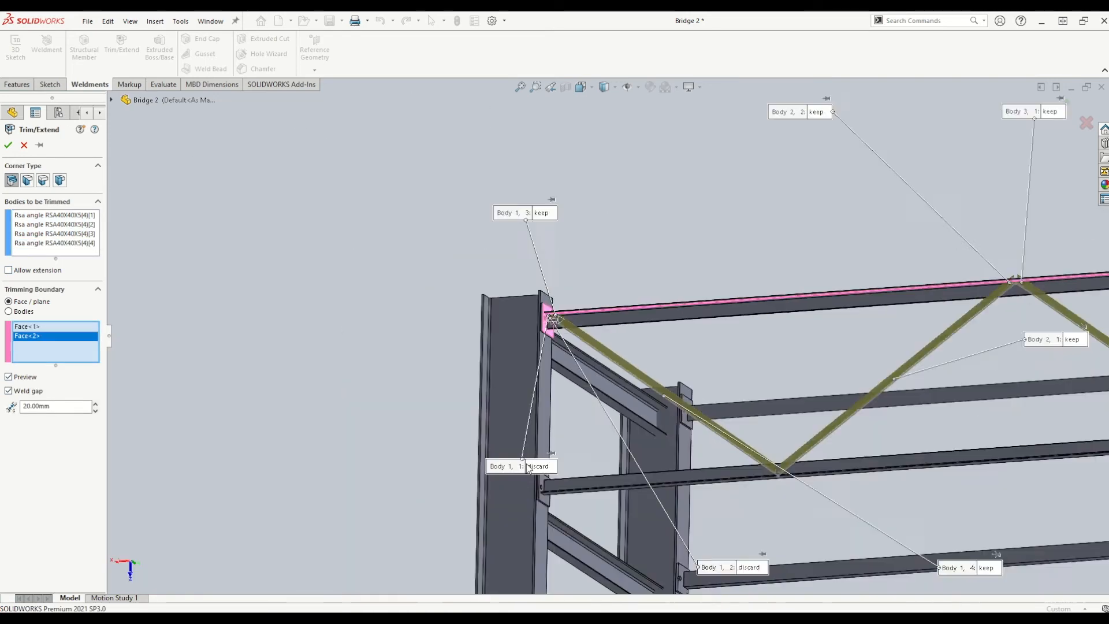
Step: Add the lower angle's face as the third trimming boundary for the diagonals
{"action": "middle_click_drag", "start_coordinate": [662, 435], "coordinate": [671, 485]}
{"action": "scroll", "coordinate": [681, 489], "scroll_direction": "down", "scroll_amount": 3}
{"action": "scroll", "coordinate": [693, 416], "scroll_direction": "up", "scroll_amount": 2}
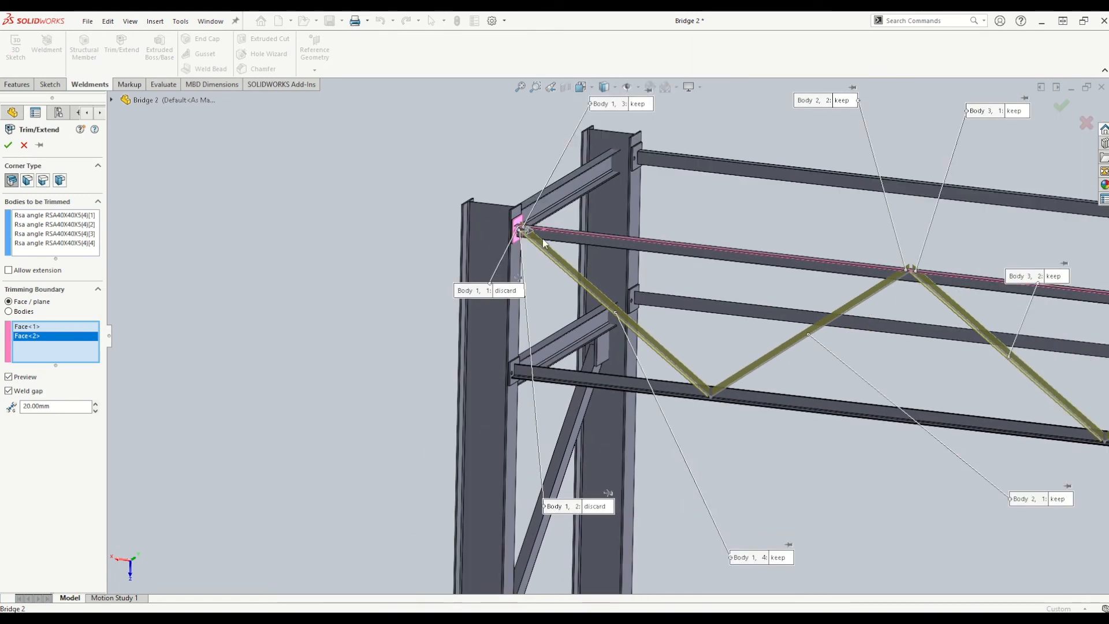
{"action": "scroll", "coordinate": [526, 219], "scroll_direction": "down", "scroll_amount": 3}
{"action": "scroll", "coordinate": [722, 289], "scroll_direction": "up", "scroll_amount": 3}
{"action": "scroll", "coordinate": [941, 310], "scroll_direction": "down", "scroll_amount": 5}
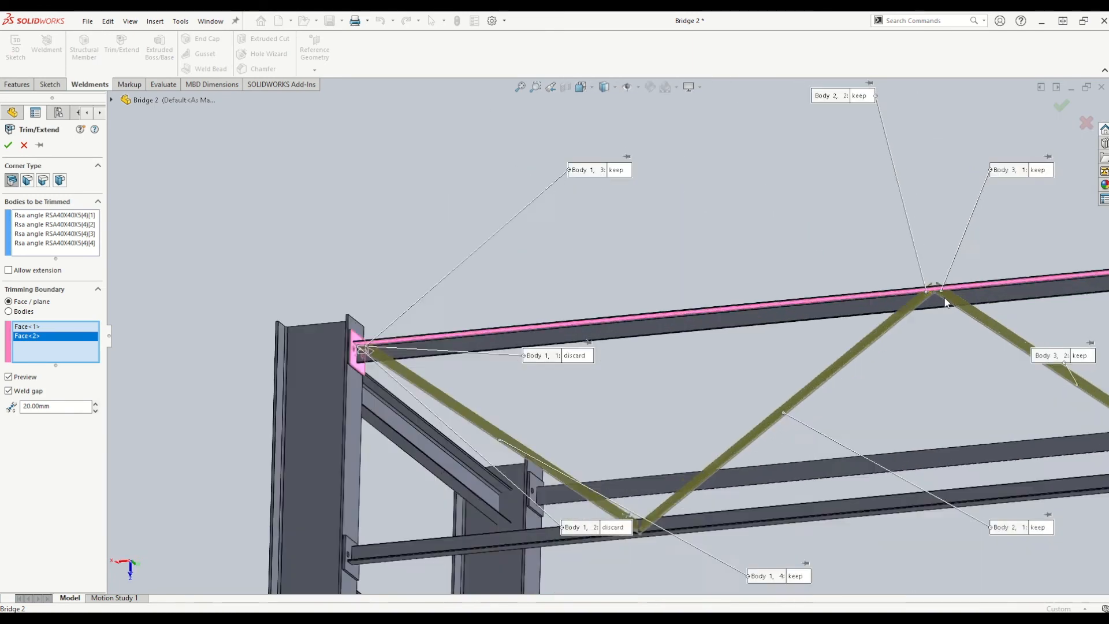
{"action": "scroll", "coordinate": [698, 459], "scroll_direction": "up", "scroll_amount": 3}
{"action": "scroll", "coordinate": [697, 460], "scroll_direction": "up", "scroll_amount": 3}
{"action": "scroll", "coordinate": [682, 491], "scroll_direction": "down", "scroll_amount": 8}
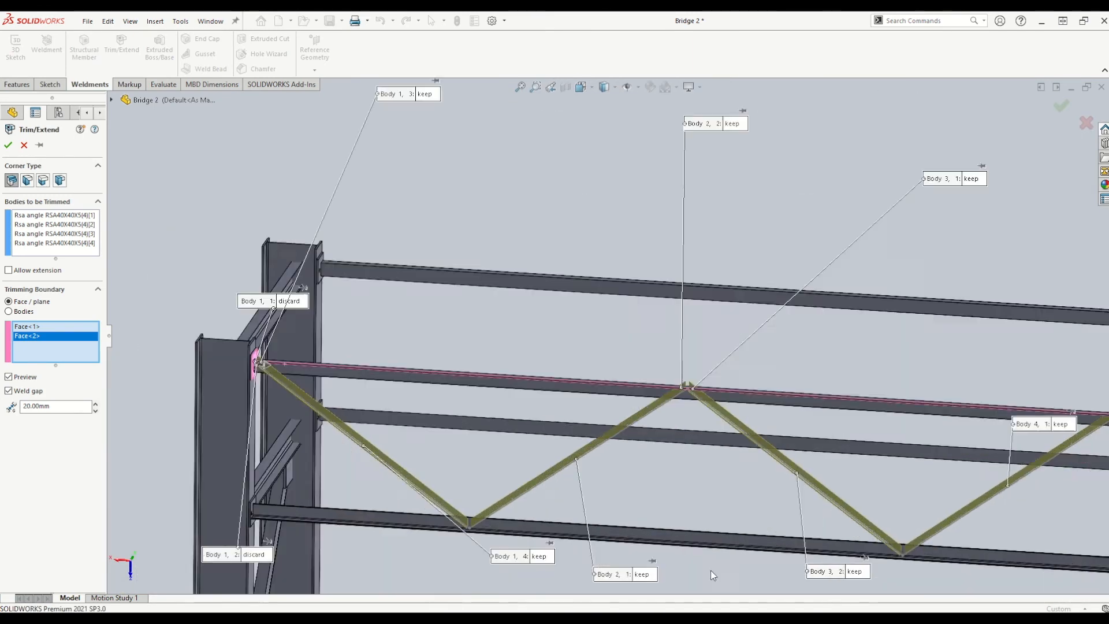
{"action": "left_click", "coordinate": [666, 526]}
Step: Mark the upper end pieces of the second, third and fourth diagonals, beyond the upper angle's flange face, as discard
{"action": "scroll", "coordinate": [668, 527], "scroll_direction": "up", "scroll_amount": 5}
{"action": "middle_click_drag", "start_coordinate": [670, 451], "coordinate": [665, 463]}
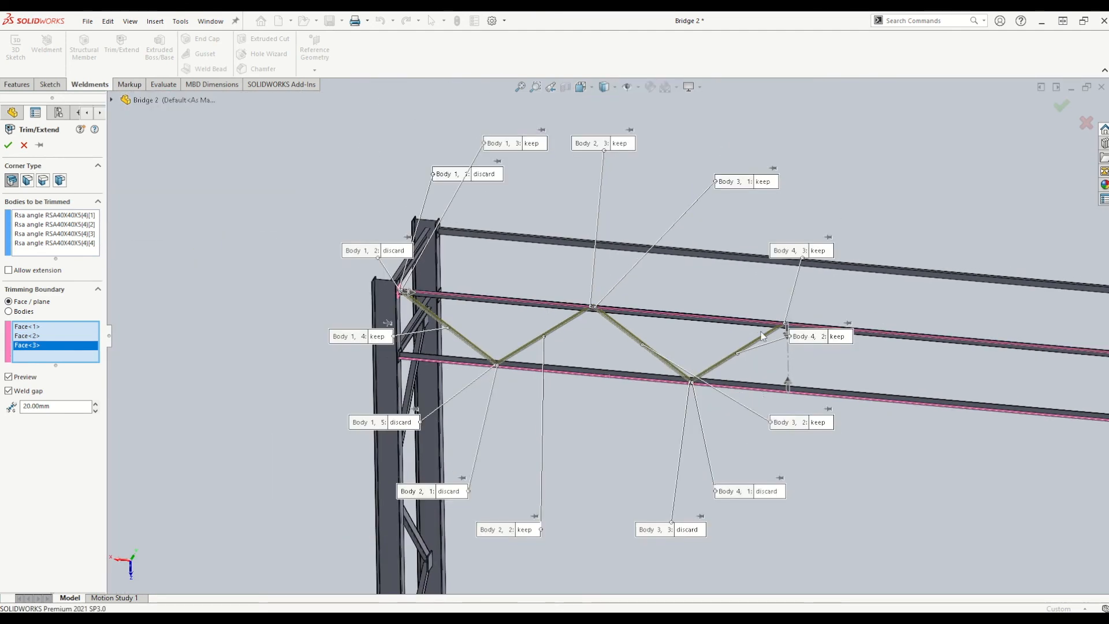
{"action": "scroll", "coordinate": [761, 392], "scroll_direction": "down", "scroll_amount": 5}
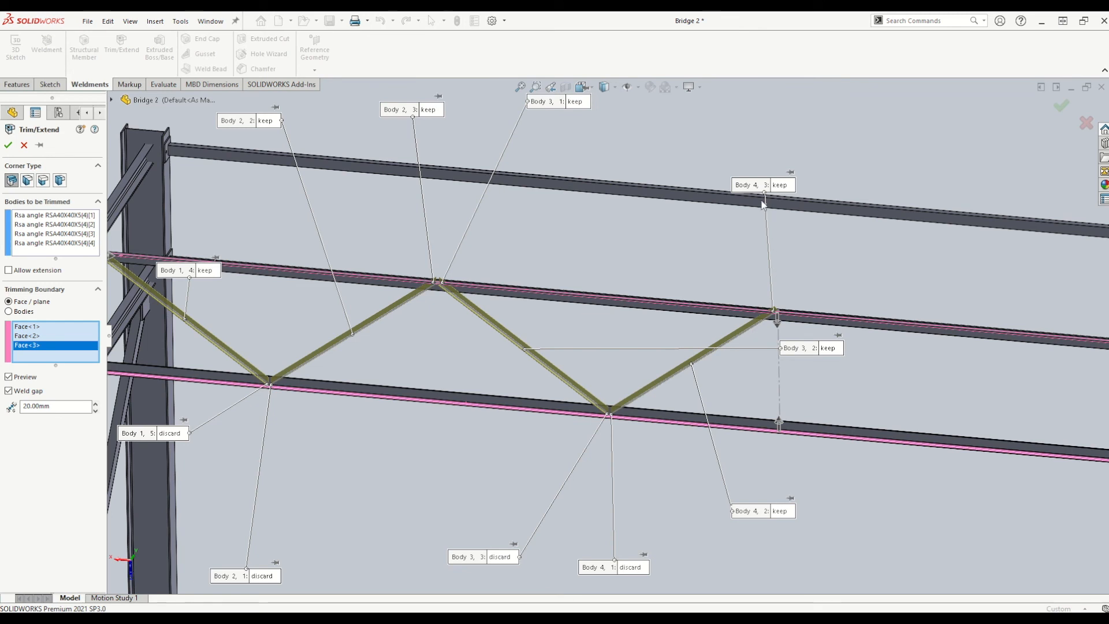
{"action": "left_click", "coordinate": [779, 186]}
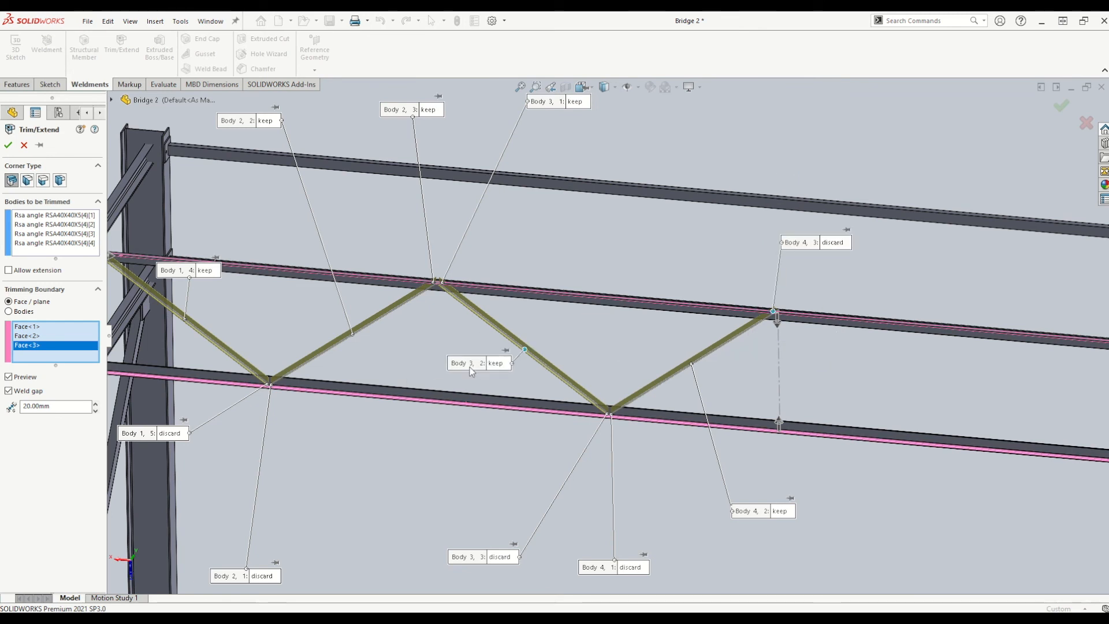
{"action": "left_click_drag", "start_coordinate": [755, 504], "coordinate": [655, 351]}
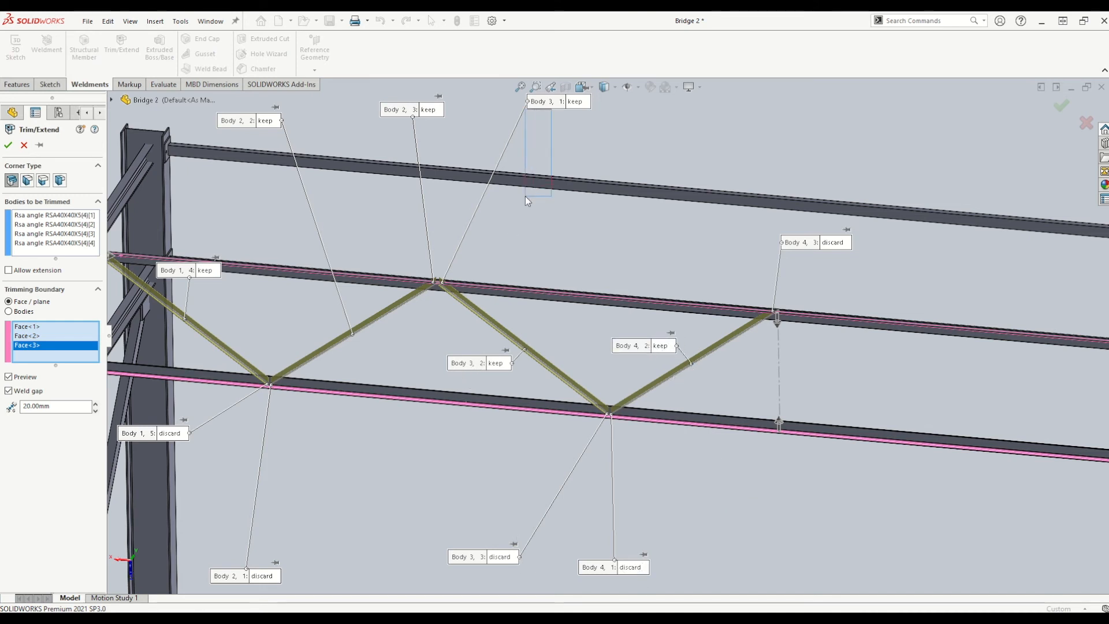
{"action": "left_click_drag", "start_coordinate": [581, 103], "coordinate": [556, 200]}
{"action": "left_click", "coordinate": [556, 200]}
{"action": "left_click_drag", "start_coordinate": [437, 113], "coordinate": [410, 178]}
{"action": "left_click", "coordinate": [431, 150]}
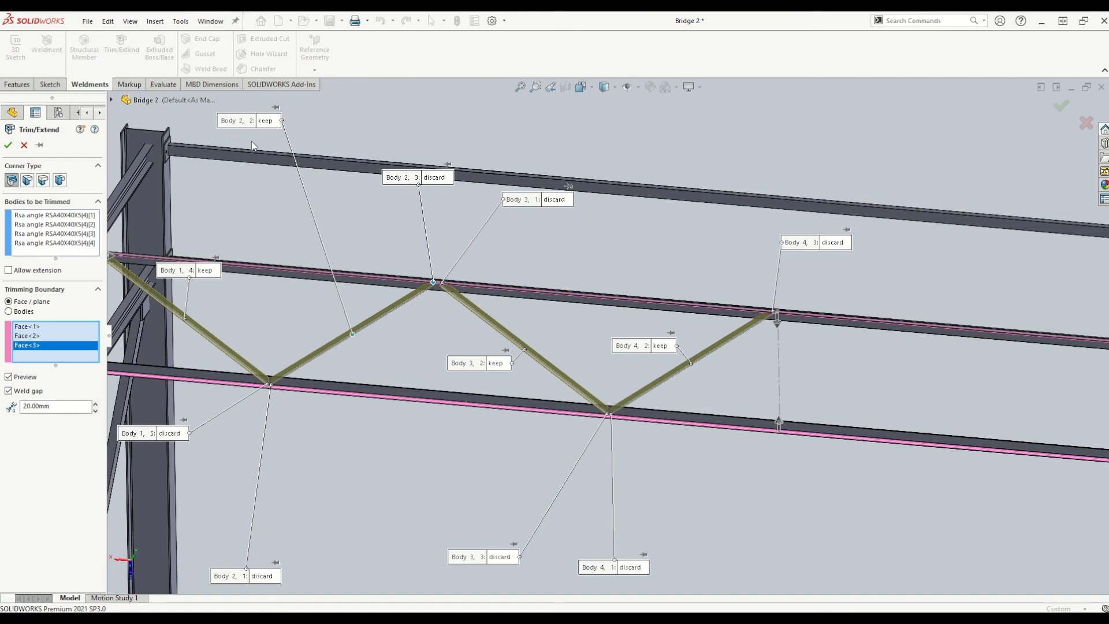
{"action": "left_click_drag", "start_coordinate": [249, 126], "coordinate": [290, 312]}
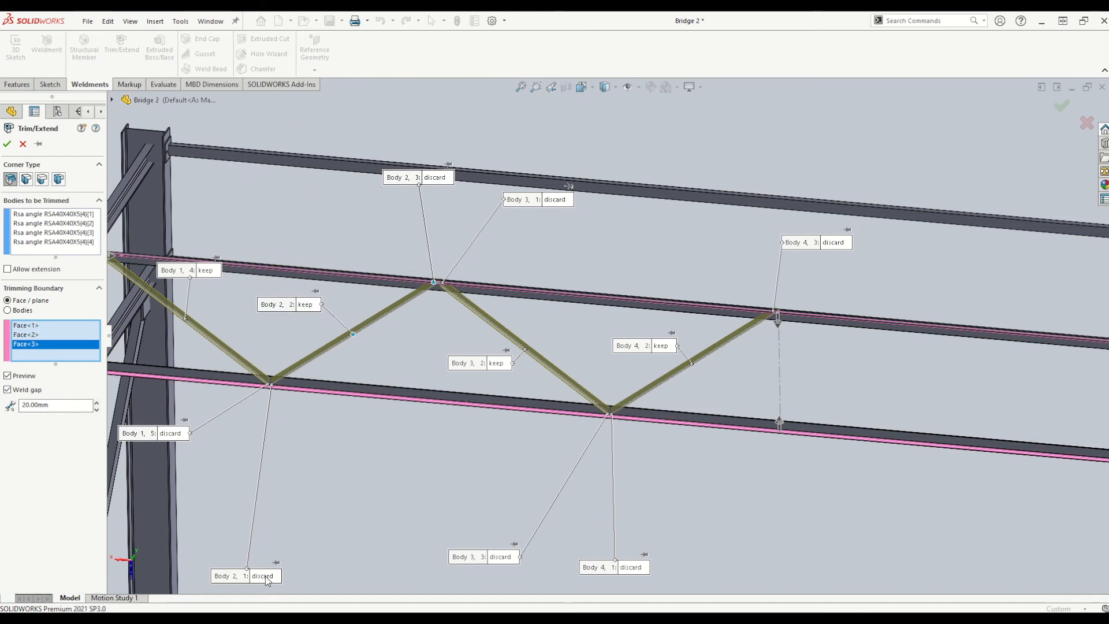
{"action": "left_click_drag", "start_coordinate": [267, 580], "coordinate": [296, 538]}
Step: Discard the first diagonal's remaining end piece at the column's end plate and apply the trim with the 20 mm weld gap
{"action": "scroll", "coordinate": [188, 300], "scroll_direction": "up", "scroll_amount": 1}
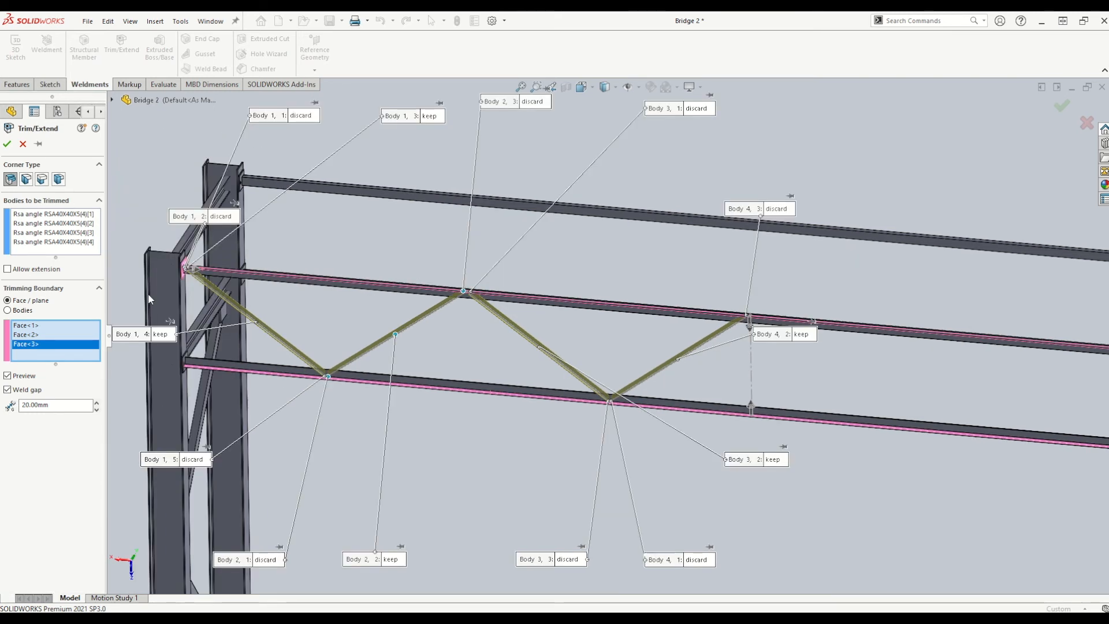
{"action": "scroll", "coordinate": [233, 252], "scroll_direction": "down", "scroll_amount": 5}
{"action": "scroll", "coordinate": [286, 306], "scroll_direction": "up", "scroll_amount": 2}
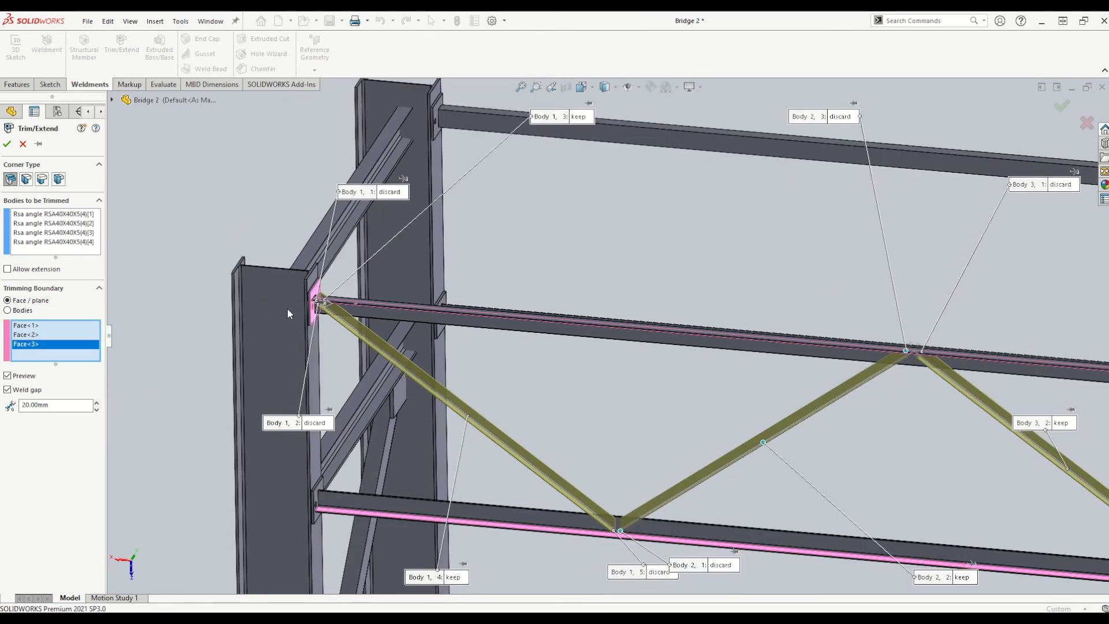
{"action": "left_click_drag", "start_coordinate": [369, 192], "coordinate": [305, 174]}
{"action": "left_click_drag", "start_coordinate": [555, 117], "coordinate": [439, 212]}
{"action": "left_click", "coordinate": [462, 211]}
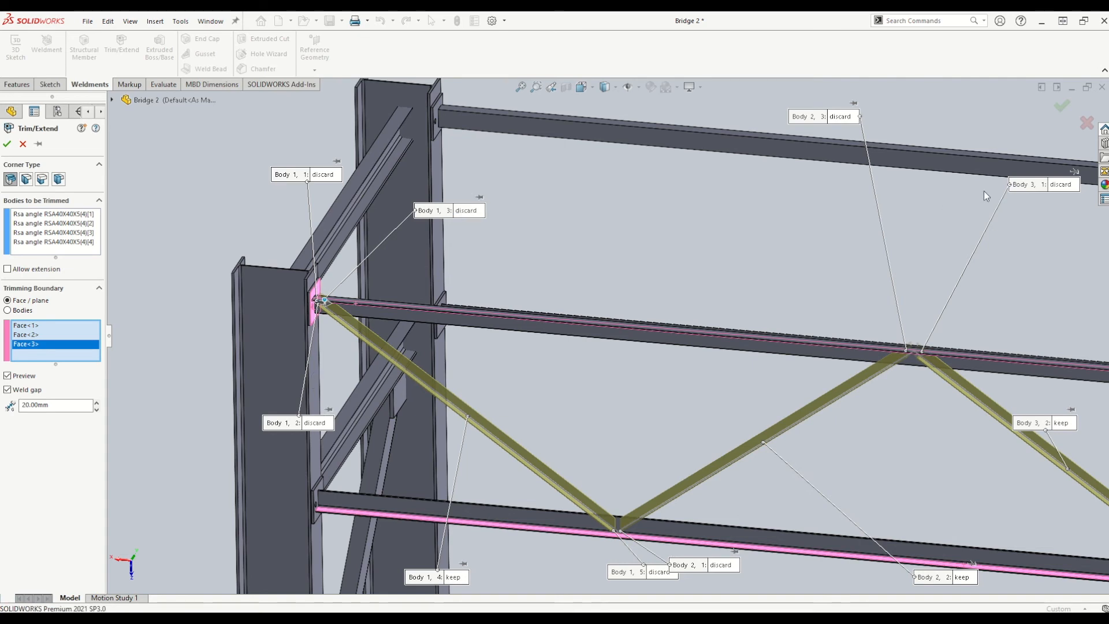
{"action": "key", "text": "Return"}
Step: Inspect the trimmed ends of the four diagonals along the upper and lower angles and at the column
{"action": "scroll", "coordinate": [701, 453], "scroll_direction": "up", "scroll_amount": 5}
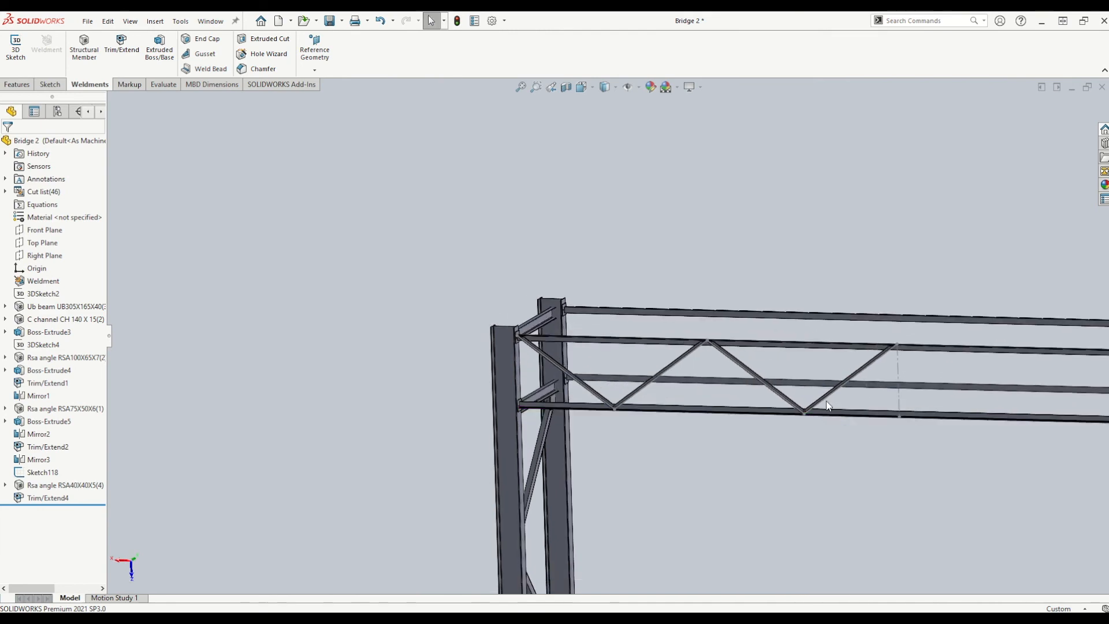
{"action": "scroll", "coordinate": [679, 359], "scroll_direction": "down", "scroll_amount": 8}
{"action": "scroll", "coordinate": [788, 396], "scroll_direction": "down", "scroll_amount": 2}
{"action": "middle_click_drag", "start_coordinate": [745, 387], "coordinate": [626, 397]}
{"action": "scroll", "coordinate": [619, 398], "scroll_direction": "up", "scroll_amount": 5}
{"action": "scroll", "coordinate": [619, 394], "scroll_direction": "up", "scroll_amount": 4}
{"action": "mouse_move", "coordinate": [372, 337]}
{"action": "middle_mouse_down"}
{"action": "mouse_move", "coordinate": [329, 366]}
{"action": "mouse_move", "coordinate": [388, 331]}
{"action": "middle_mouse_up"}
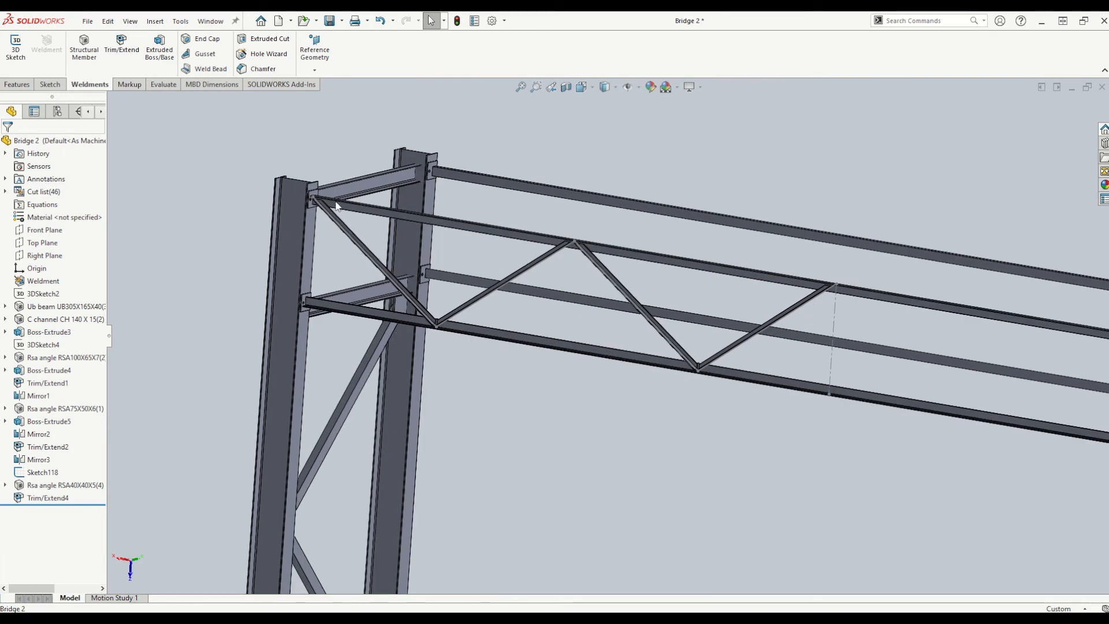
{"action": "scroll", "coordinate": [486, 303], "scroll_direction": "up", "scroll_amount": 6}
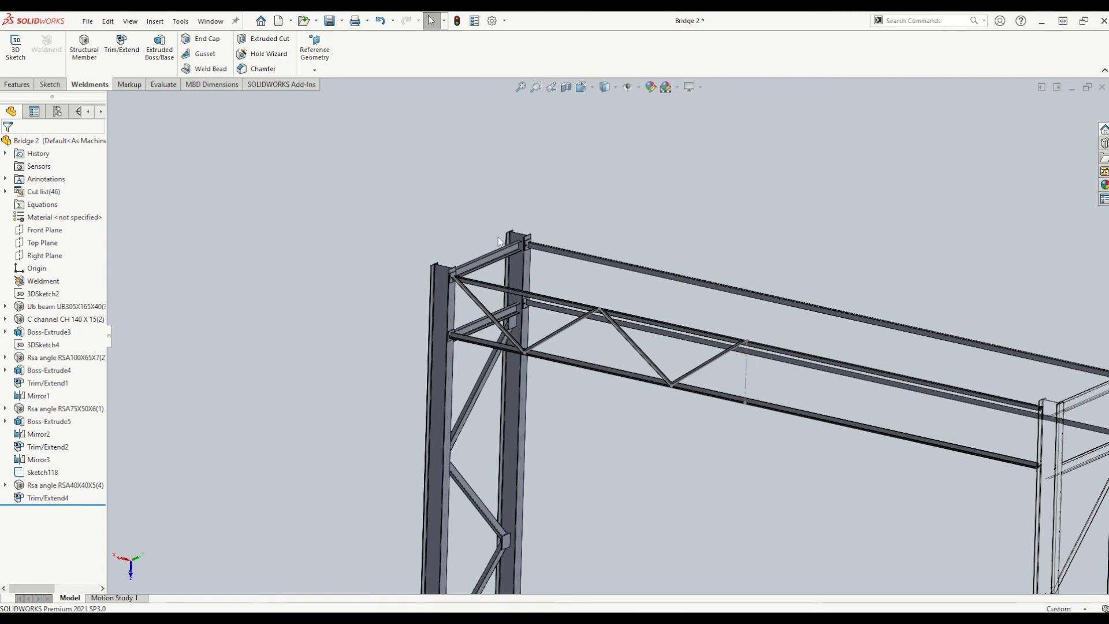
{"action": "scroll", "coordinate": [751, 351], "scroll_direction": "down", "scroll_amount": 6}
{"action": "middle_click_drag", "start_coordinate": [777, 351], "coordinate": [780, 330]}
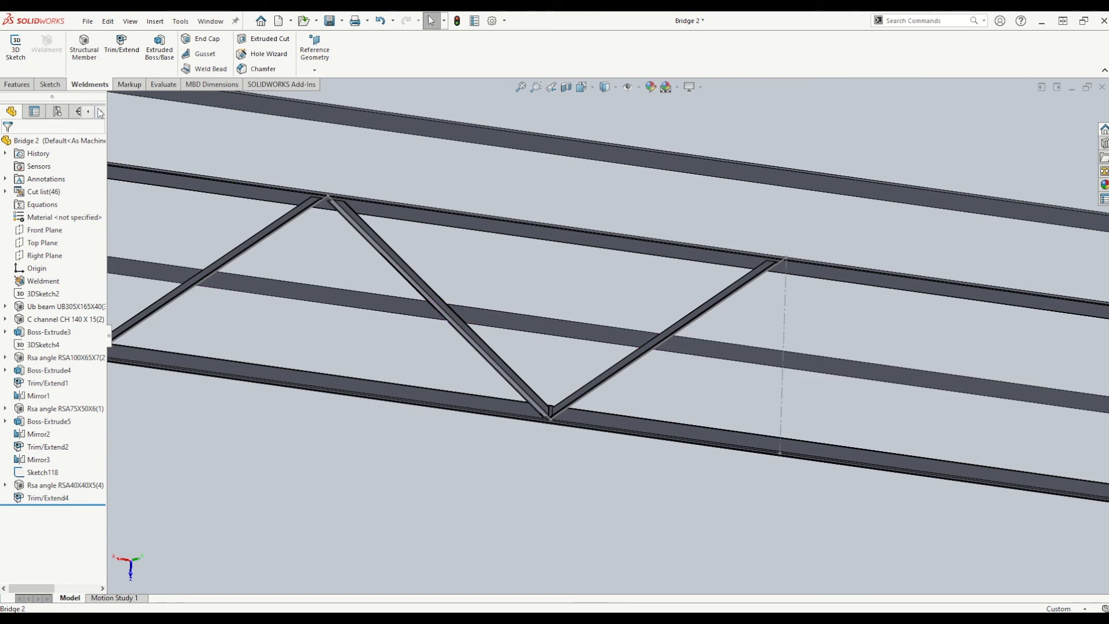
Step: Start a body mirror with the four trimmed RSA40x40x5 diagonals as the bodies to mirror
{"action": "left_click", "coordinate": [18, 84]}
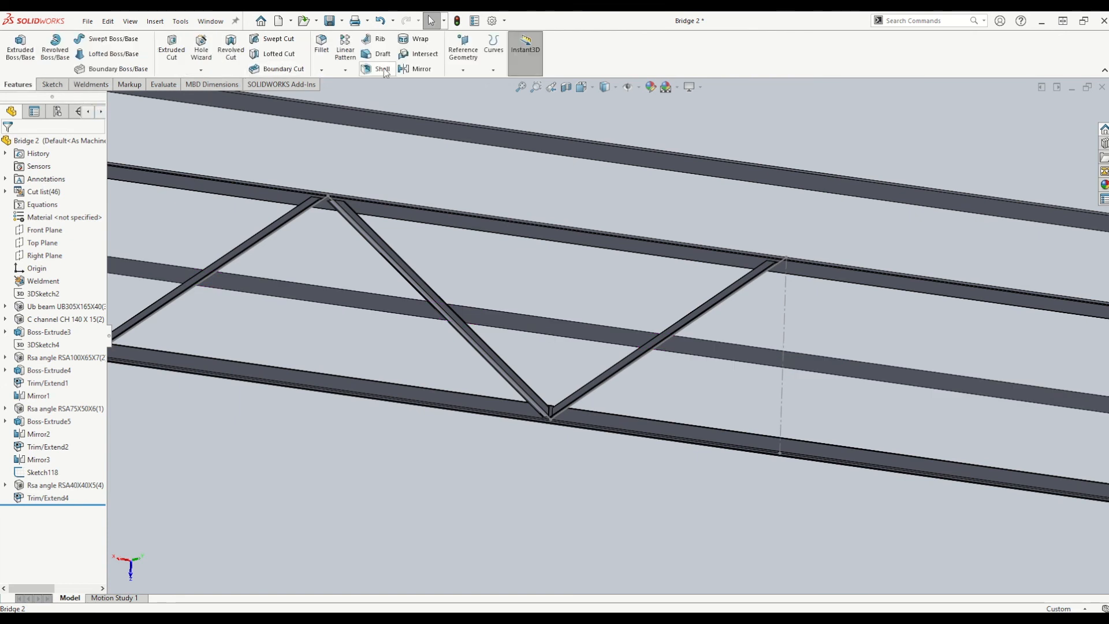
{"action": "left_click", "coordinate": [417, 69]}
{"action": "scroll", "coordinate": [456, 309], "scroll_direction": "up", "scroll_amount": 2}
{"action": "scroll", "coordinate": [456, 310], "scroll_direction": "up", "scroll_amount": 2}
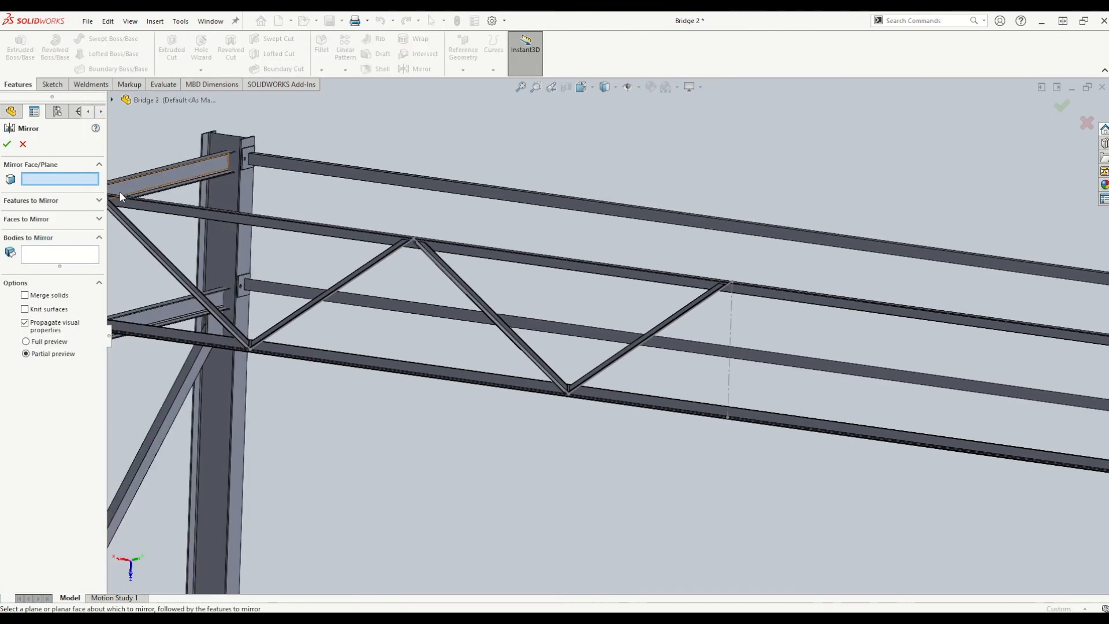
{"action": "left_click", "coordinate": [58, 255]}
{"action": "left_click", "coordinate": [234, 314]}
{"action": "left_click", "coordinate": [298, 313]}
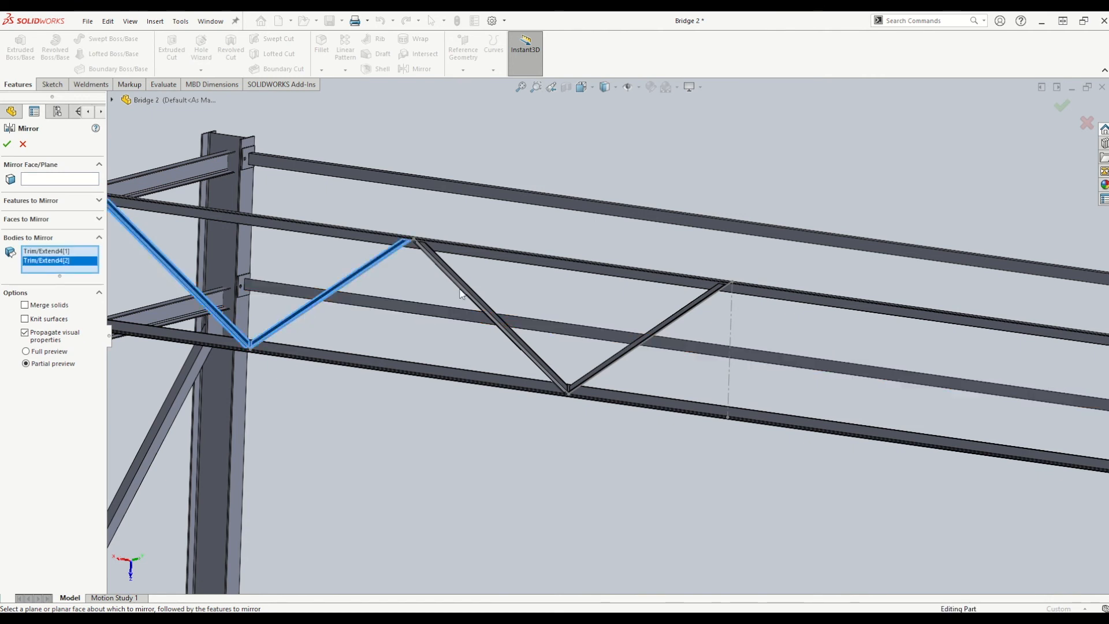
{"action": "left_click", "coordinate": [514, 346]}
{"action": "left_click", "coordinate": [618, 361]}
Step: Choose the Right Plane as the mirror plane and create the mirrored diagonals on the other half of the span
{"action": "scroll", "coordinate": [617, 364], "scroll_direction": "up", "scroll_amount": 5}
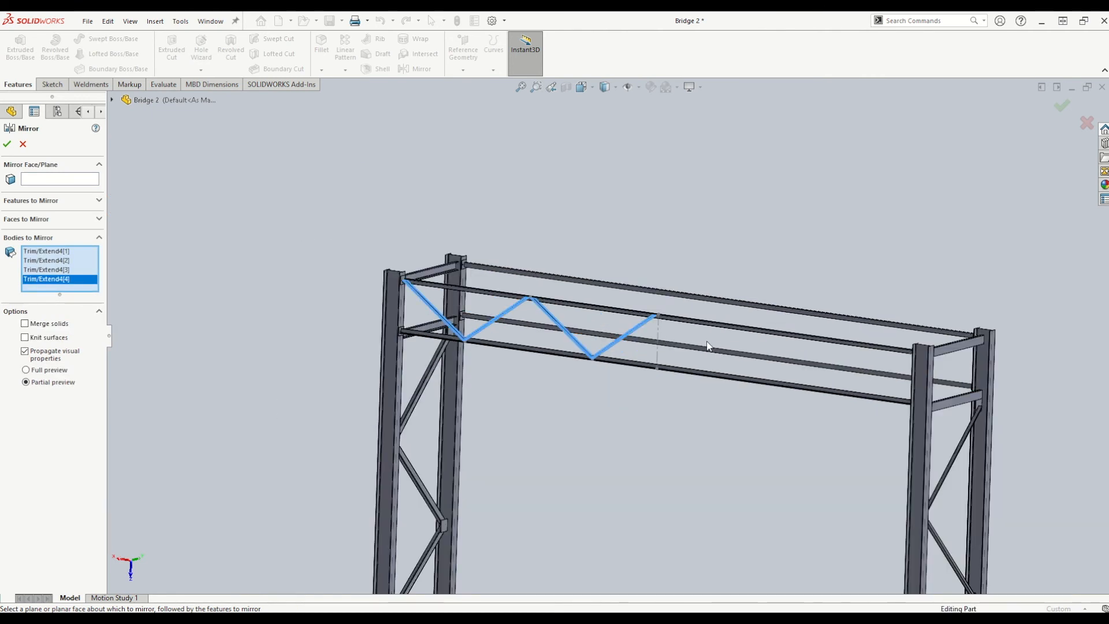
{"action": "left_click", "coordinate": [58, 179]}
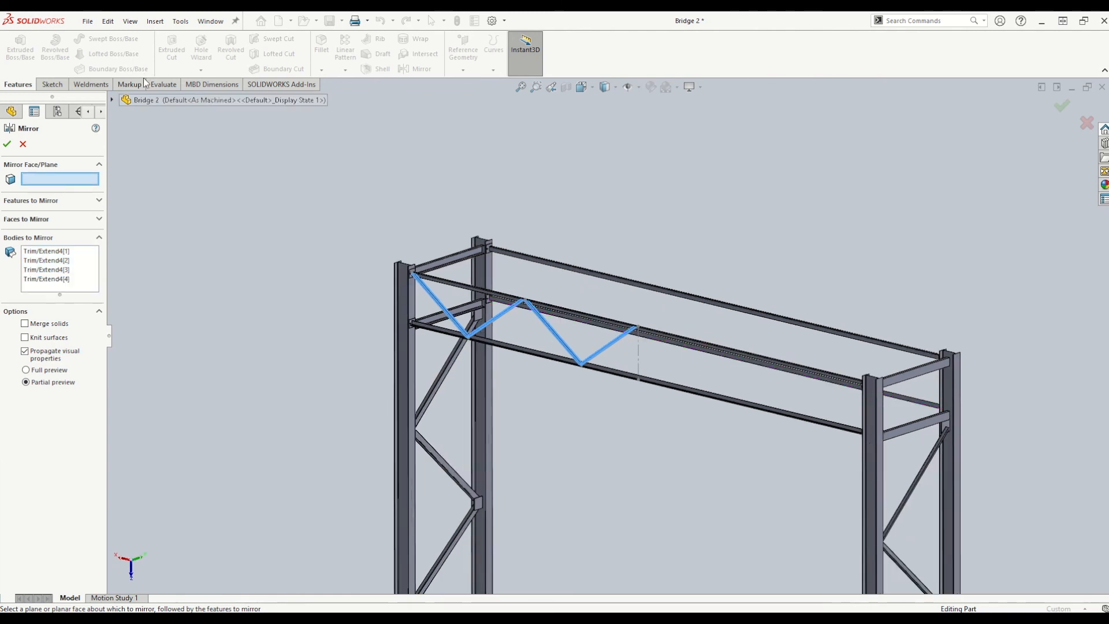
{"action": "left_click", "coordinate": [111, 100]}
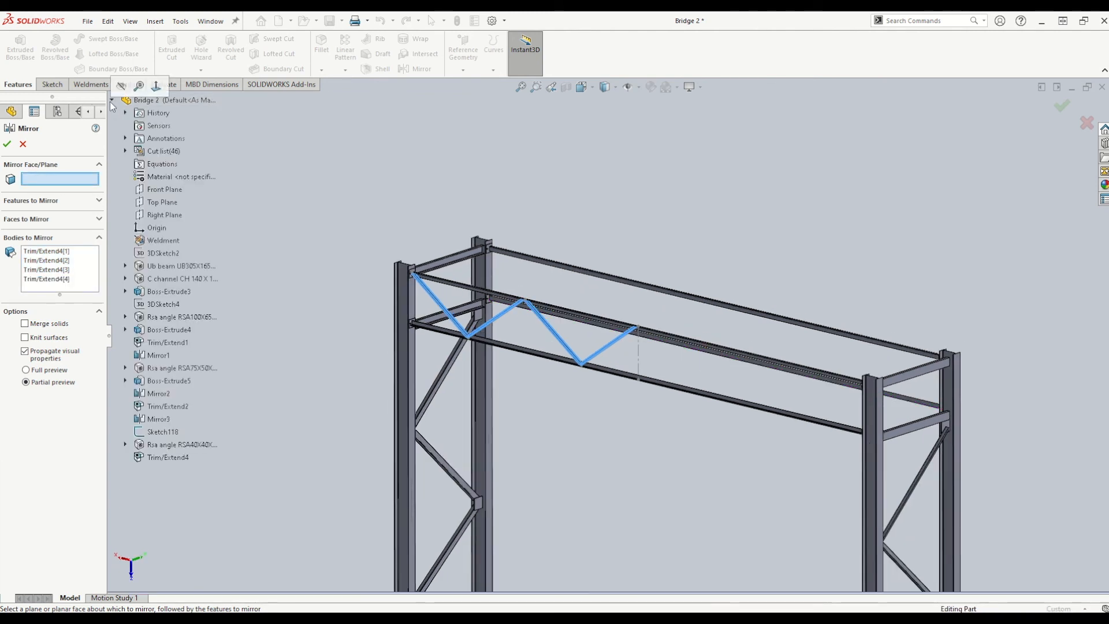
{"action": "left_click", "coordinate": [160, 215]}
{"action": "left_click", "coordinate": [7, 144]}
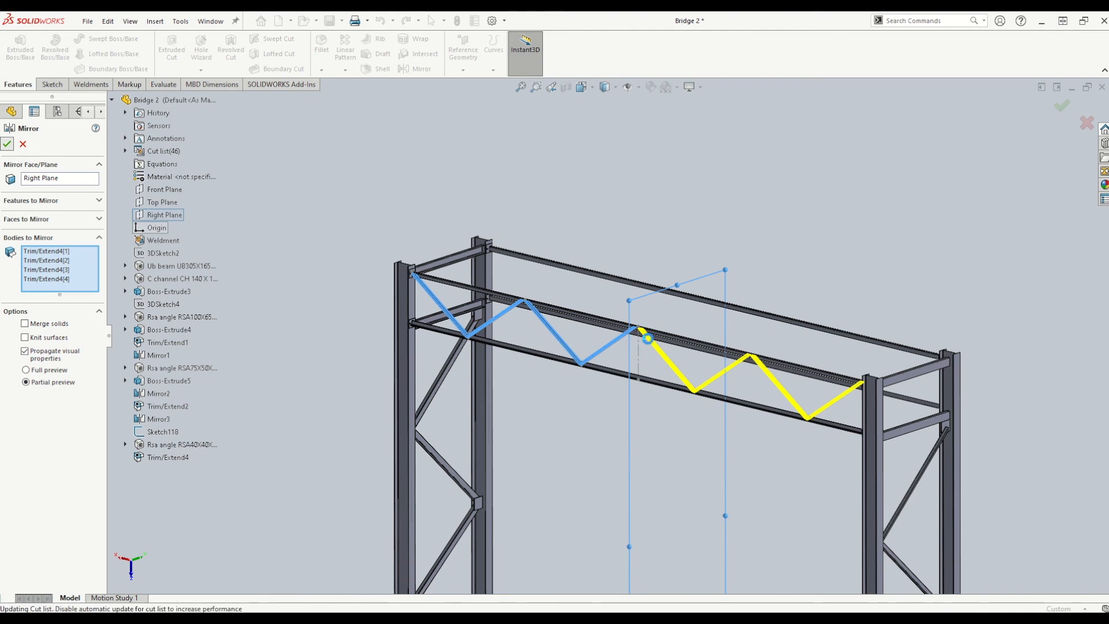
Step: Start another body mirror and select the four original trimmed diagonals on the front side of the bridge
{"action": "middle_click_drag", "start_coordinate": [688, 316], "coordinate": [665, 352]}
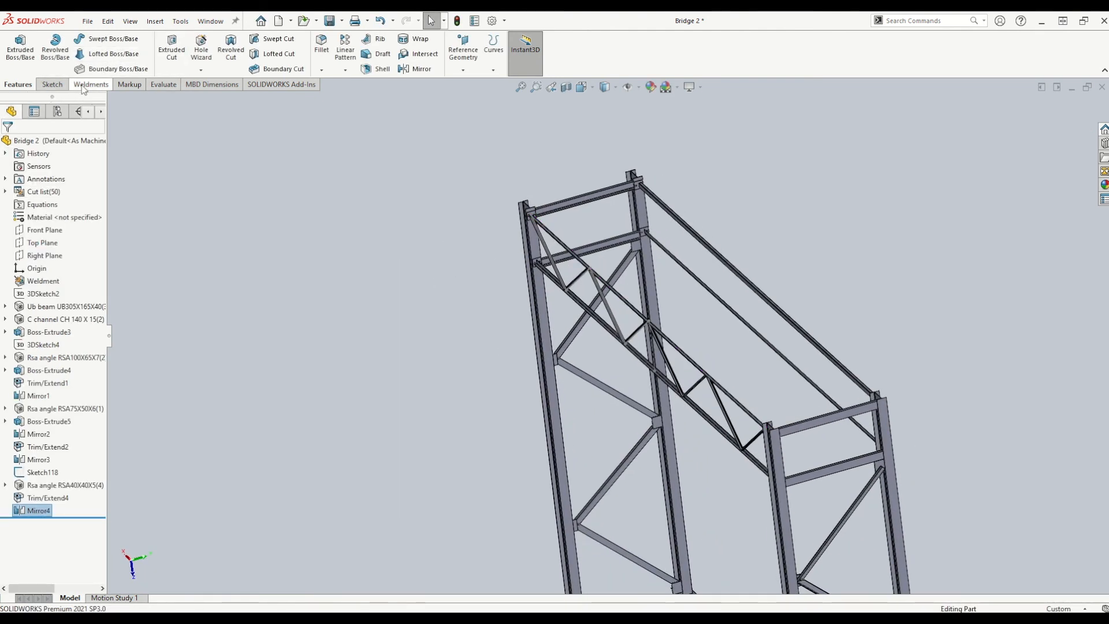
{"action": "left_click", "coordinate": [415, 69]}
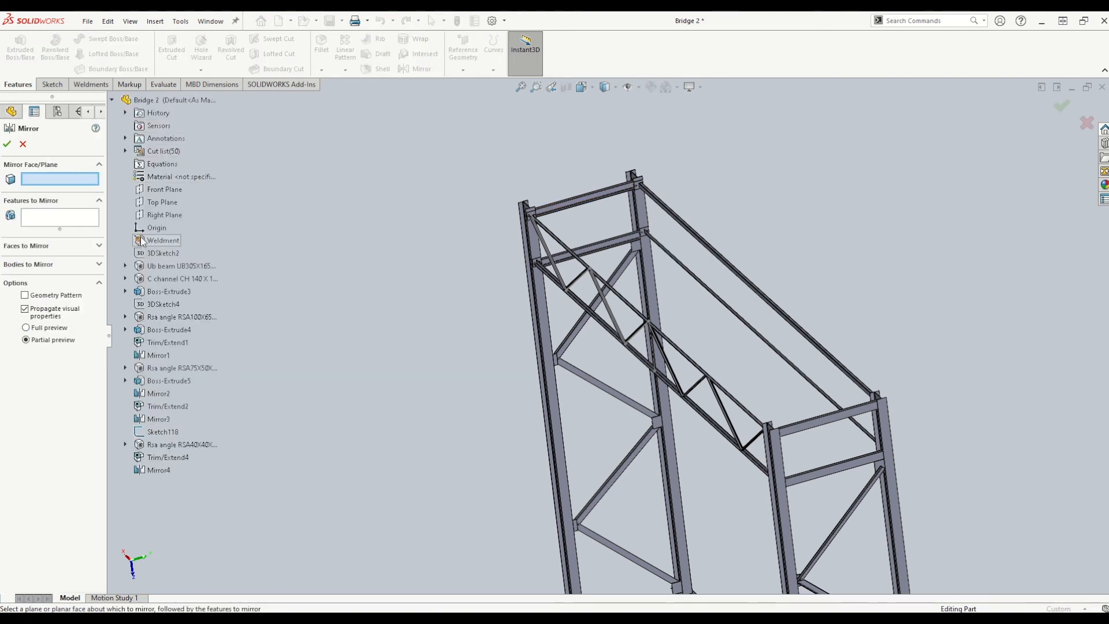
{"action": "left_click", "coordinate": [69, 218]}
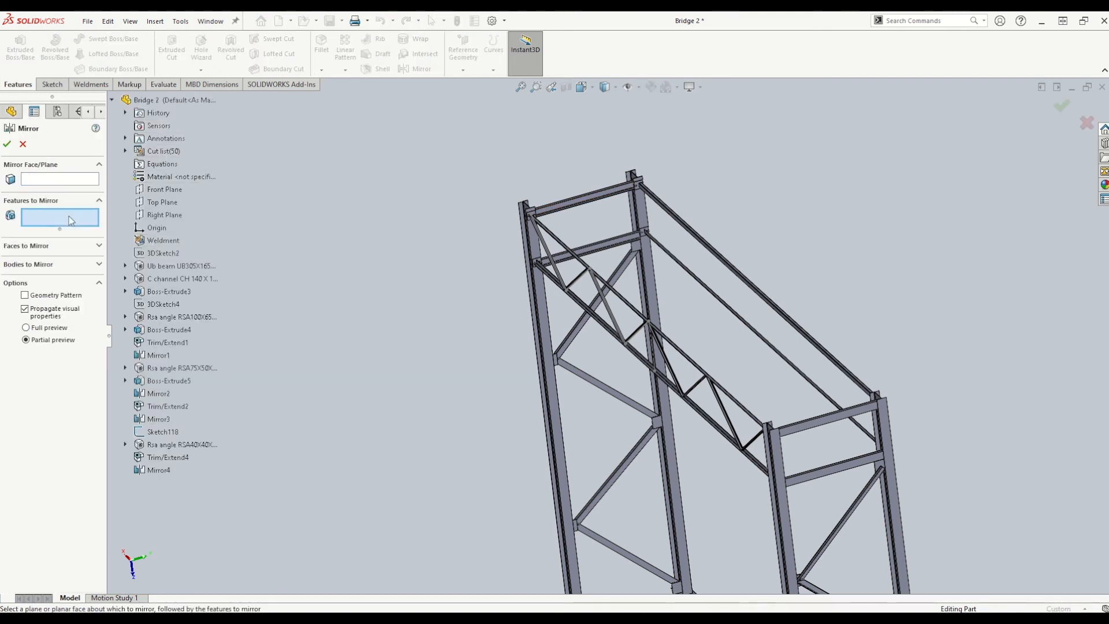
{"action": "left_click", "coordinate": [55, 265]}
{"action": "middle_click_drag", "start_coordinate": [532, 267], "coordinate": [482, 249]}
{"action": "left_click", "coordinate": [573, 261]}
{"action": "left_click", "coordinate": [575, 261]}
{"action": "left_click", "coordinate": [578, 276]}
{"action": "left_click", "coordinate": [597, 280]}
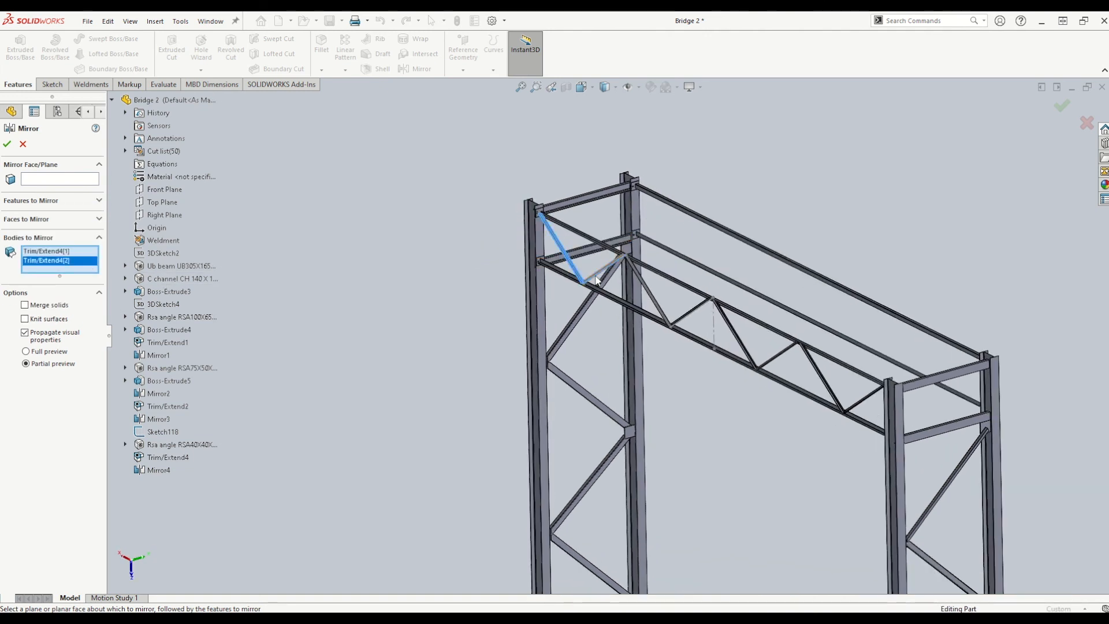
{"action": "left_click", "coordinate": [657, 303]}
{"action": "left_click", "coordinate": [691, 313]}
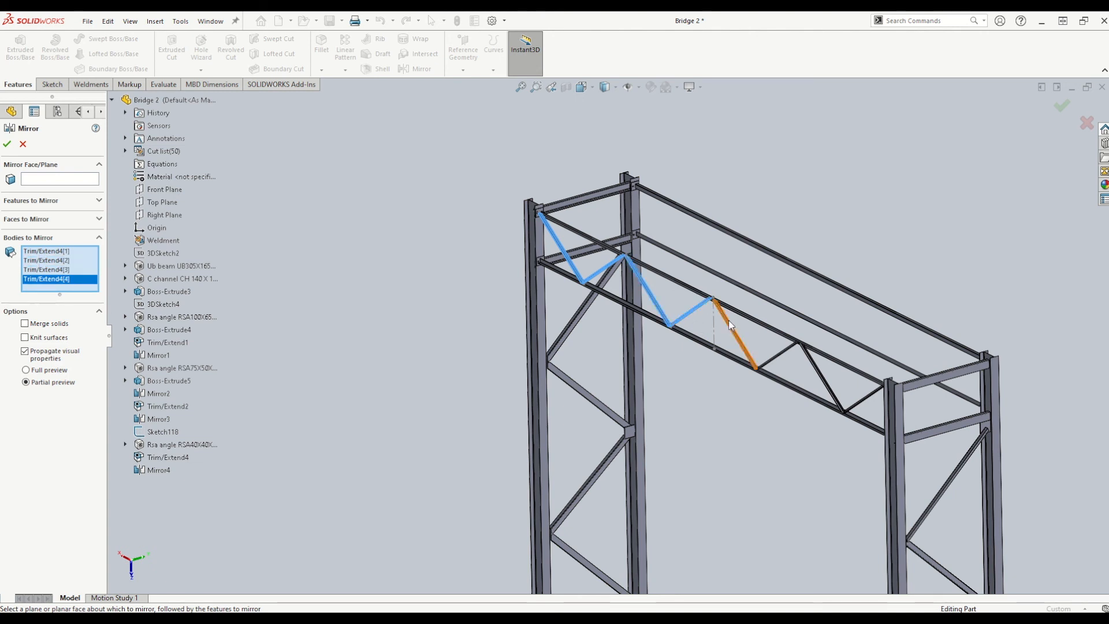
Step: Add the four diagonals from the other half of the span and mirror all eight about the Top Plane
{"action": "left_click", "coordinate": [752, 357]}
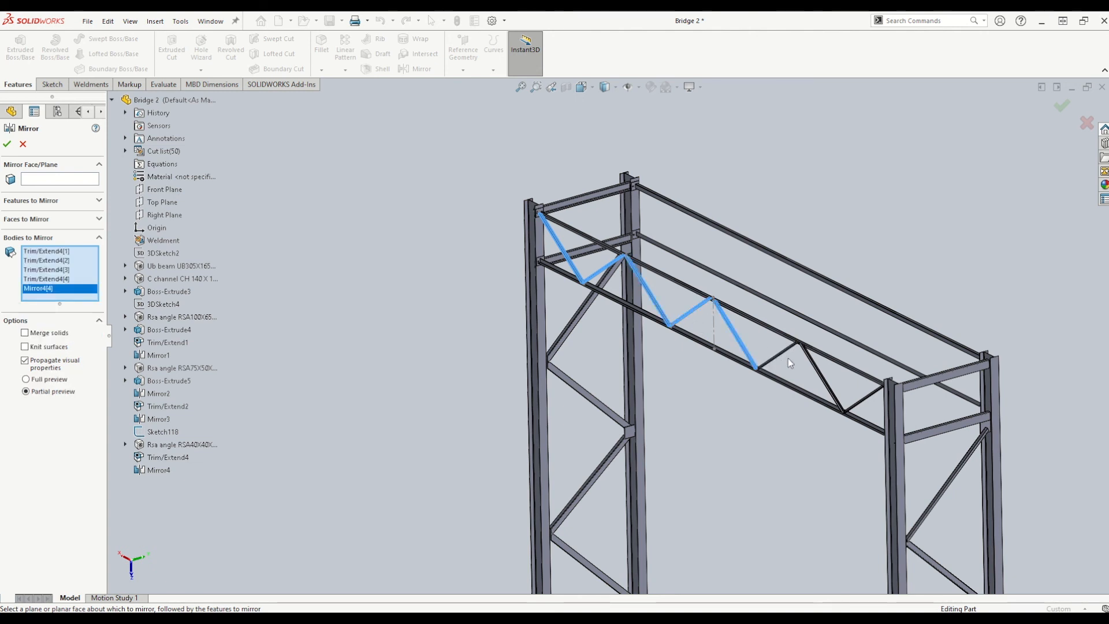
{"action": "left_click", "coordinate": [778, 355]}
{"action": "left_click", "coordinate": [837, 402]}
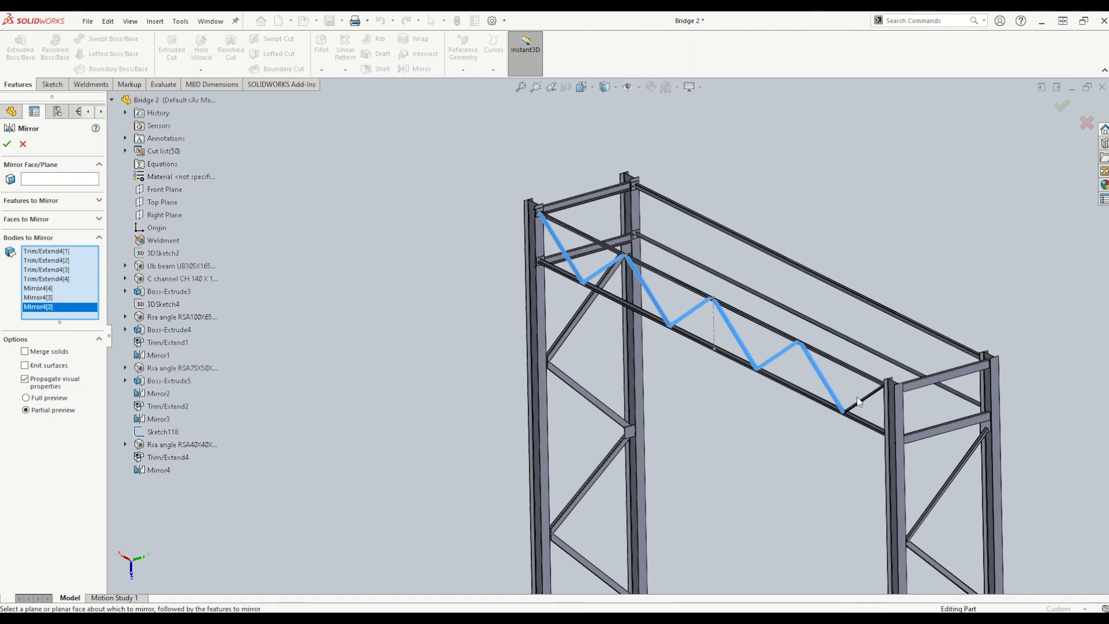
{"action": "left_click", "coordinate": [862, 400]}
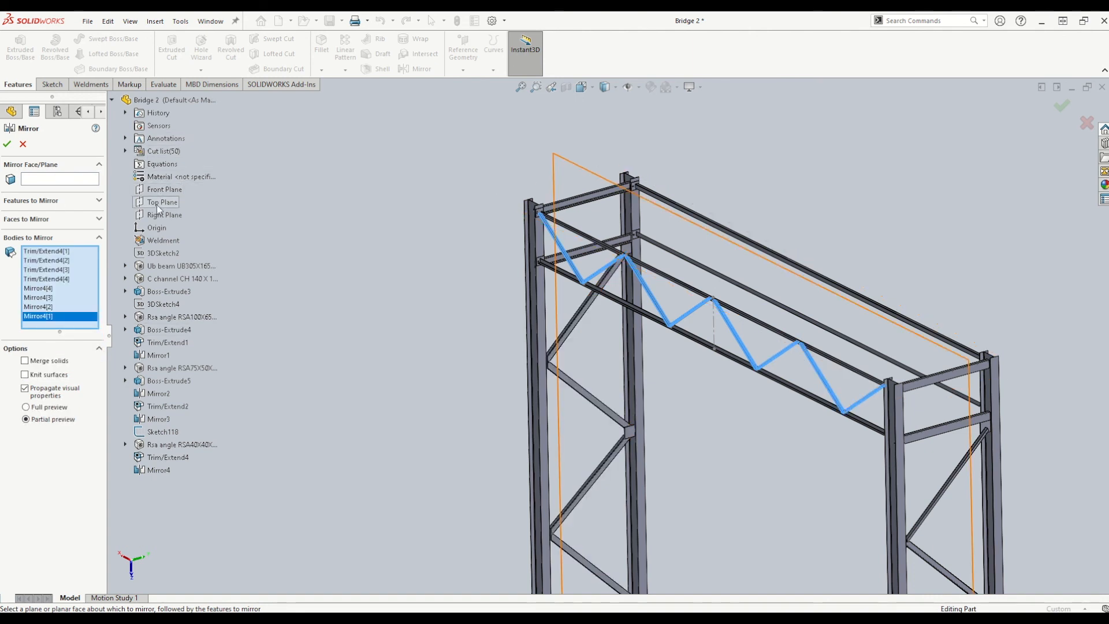
{"action": "left_click", "coordinate": [92, 179]}
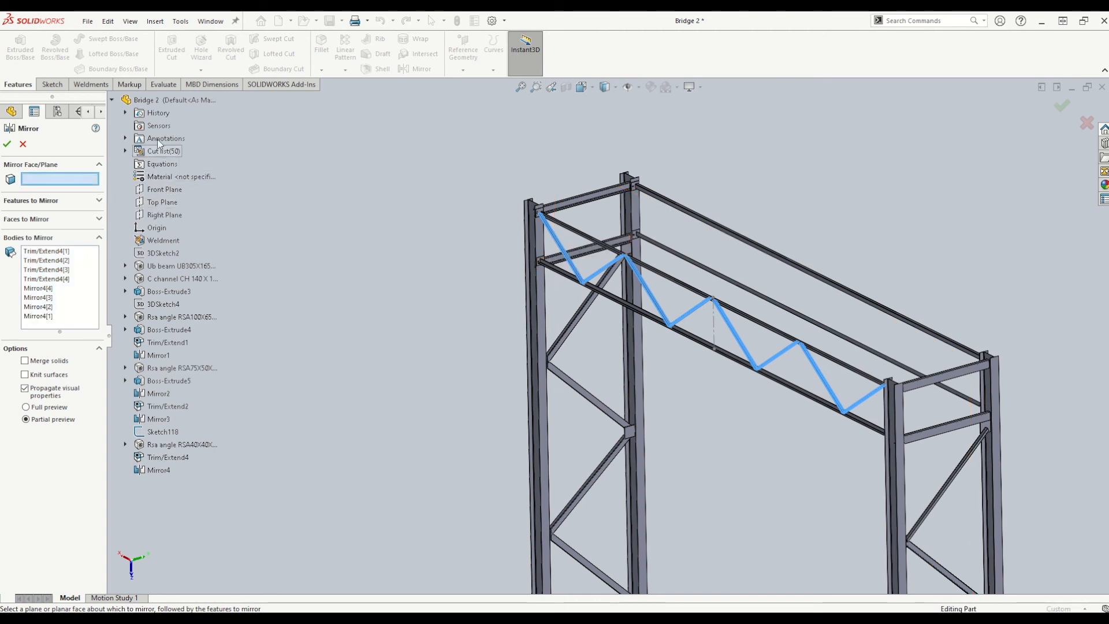
{"action": "left_click", "coordinate": [153, 202]}
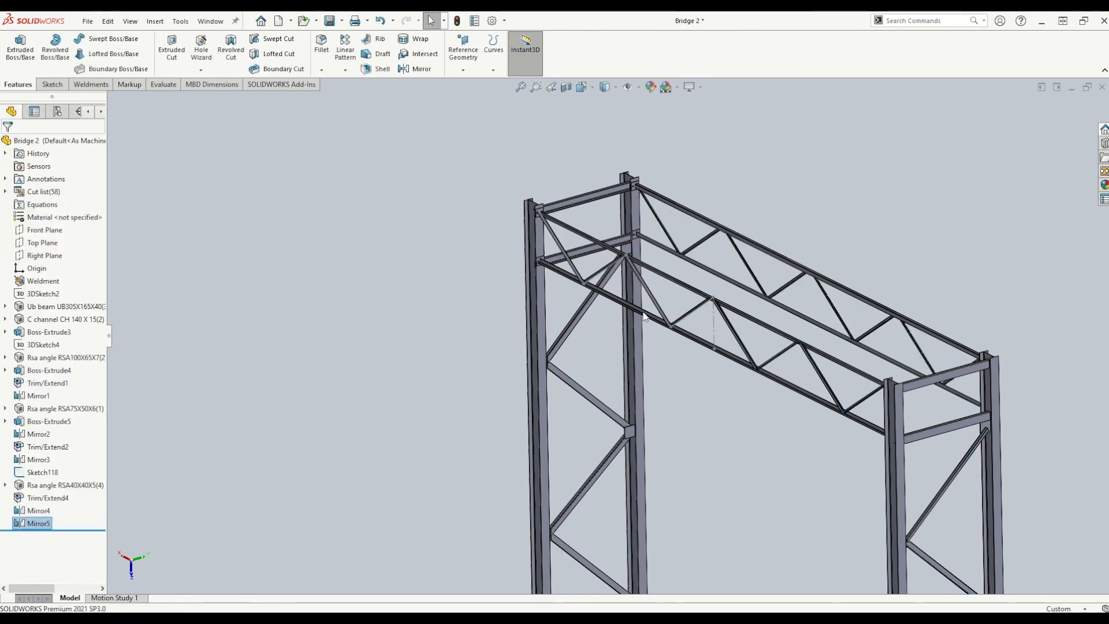
Step: Hide the bracing layout sketch (Sketch118) and save the part
{"action": "scroll", "coordinate": [631, 292], "scroll_direction": "up", "scroll_amount": 3}
{"action": "middle_click_drag", "start_coordinate": [632, 290], "coordinate": [768, 338]}
{"action": "scroll", "coordinate": [765, 338], "scroll_direction": "down", "scroll_amount": 3}
{"action": "right_click", "coordinate": [709, 303]}
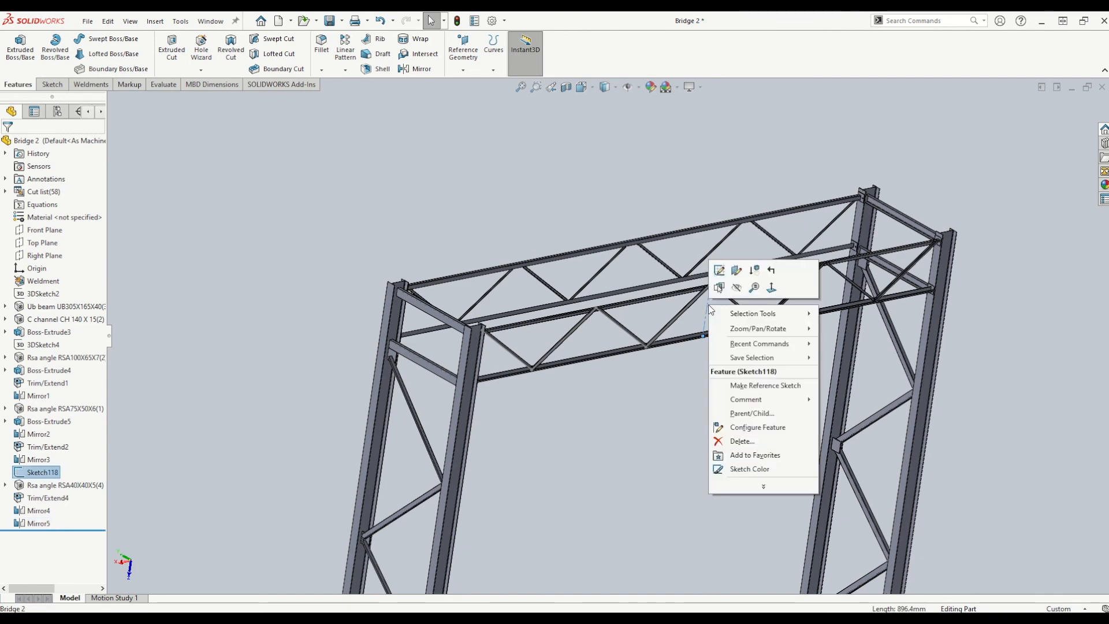
{"action": "left_click", "coordinate": [737, 288]}
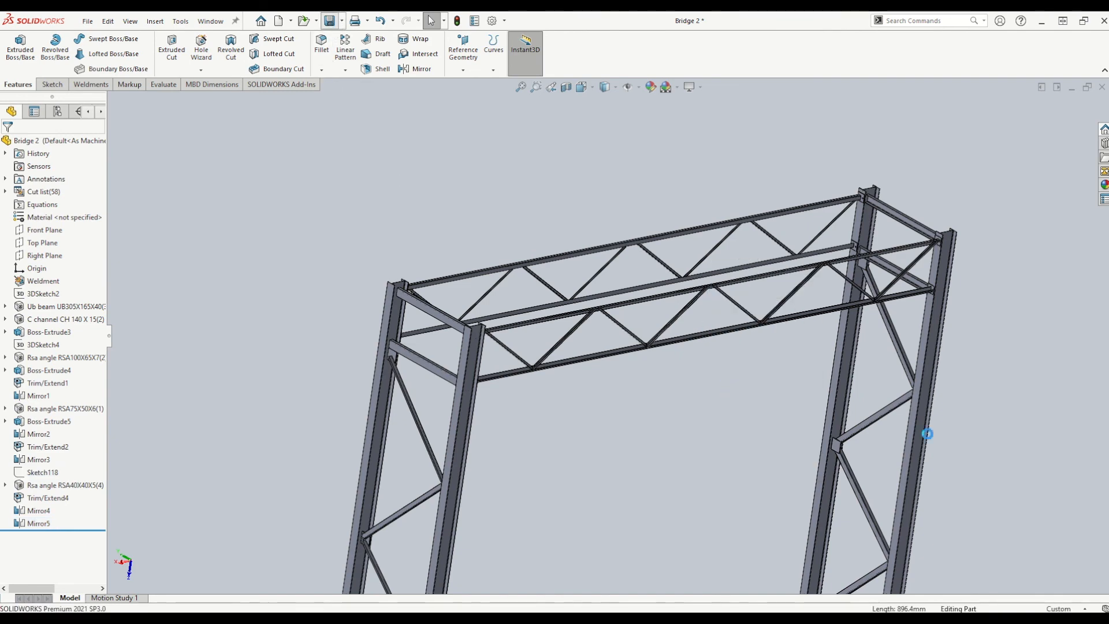
Step: Examine the finished bridge frame from several angles, checking the zigzag bracing on both sides, and fit the whole model in view
{"action": "middle_click_drag", "start_coordinate": [574, 311], "coordinate": [543, 306]}
{"action": "scroll", "coordinate": [558, 358], "scroll_direction": "up", "scroll_amount": 4}
{"action": "middle_click_drag", "start_coordinate": [562, 395], "coordinate": [716, 415]}
{"action": "scroll", "coordinate": [716, 415], "scroll_direction": "down", "scroll_amount": 3}
{"action": "scroll", "coordinate": [480, 144], "scroll_direction": "down", "scroll_amount": 3}
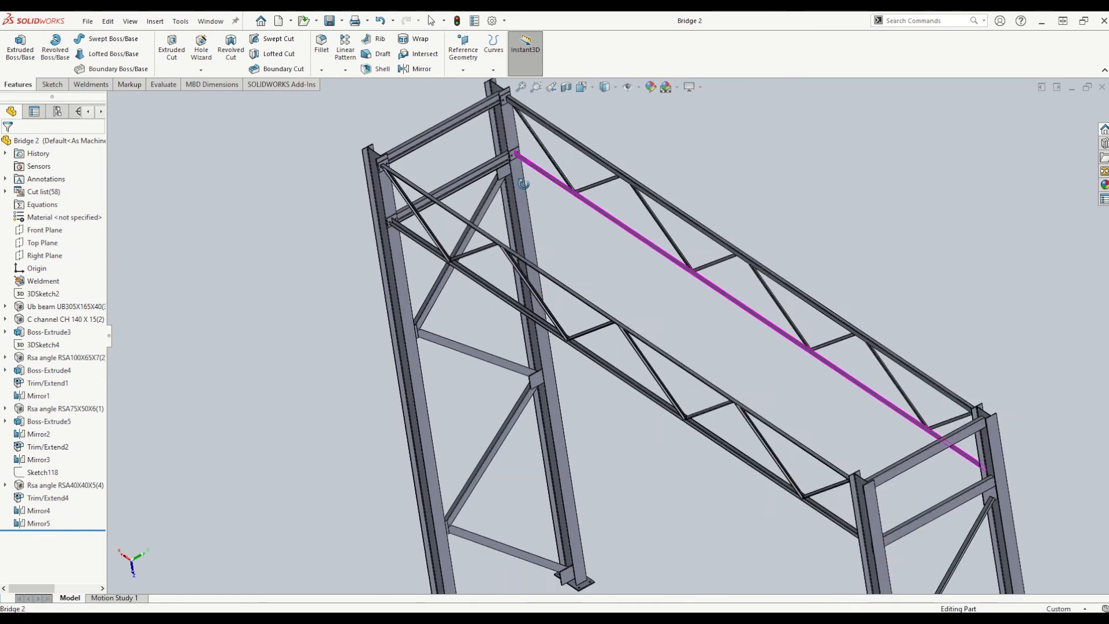
{"action": "middle_click_drag", "start_coordinate": [480, 143], "coordinate": [509, 212]}
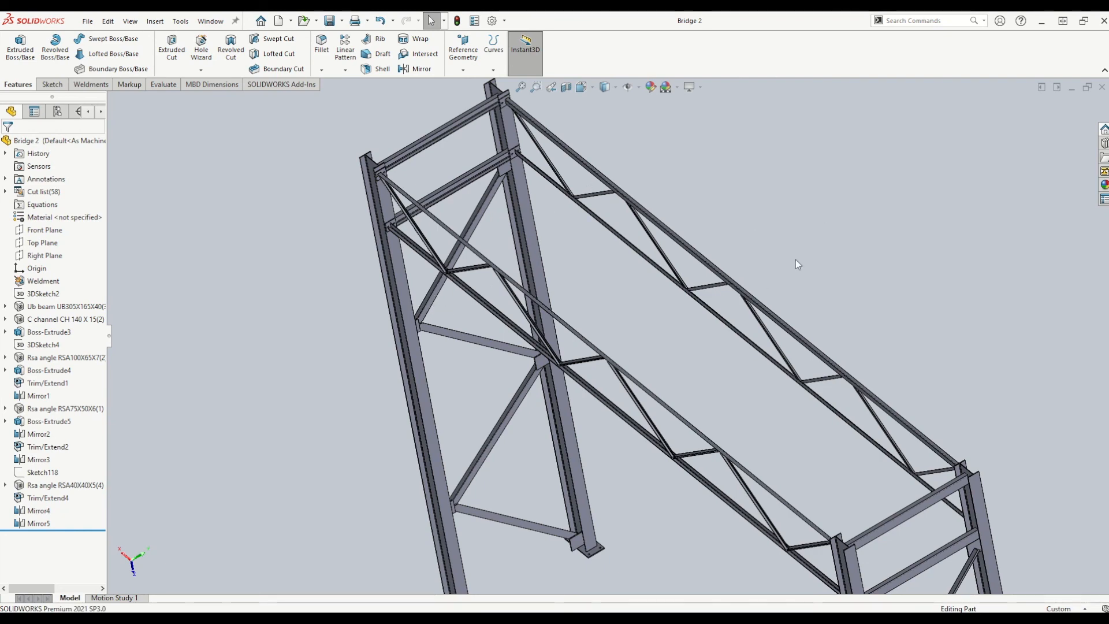
{"action": "scroll", "coordinate": [771, 421], "scroll_direction": "up", "scroll_amount": 3}
{"action": "middle_click_drag", "start_coordinate": [605, 431], "coordinate": [637, 346]}
{"action": "middle_click_drag", "start_coordinate": [732, 278], "coordinate": [635, 290]}
{"action": "middle_click_drag", "start_coordinate": [681, 289], "coordinate": [732, 291]}
{"action": "key", "text": "f"}
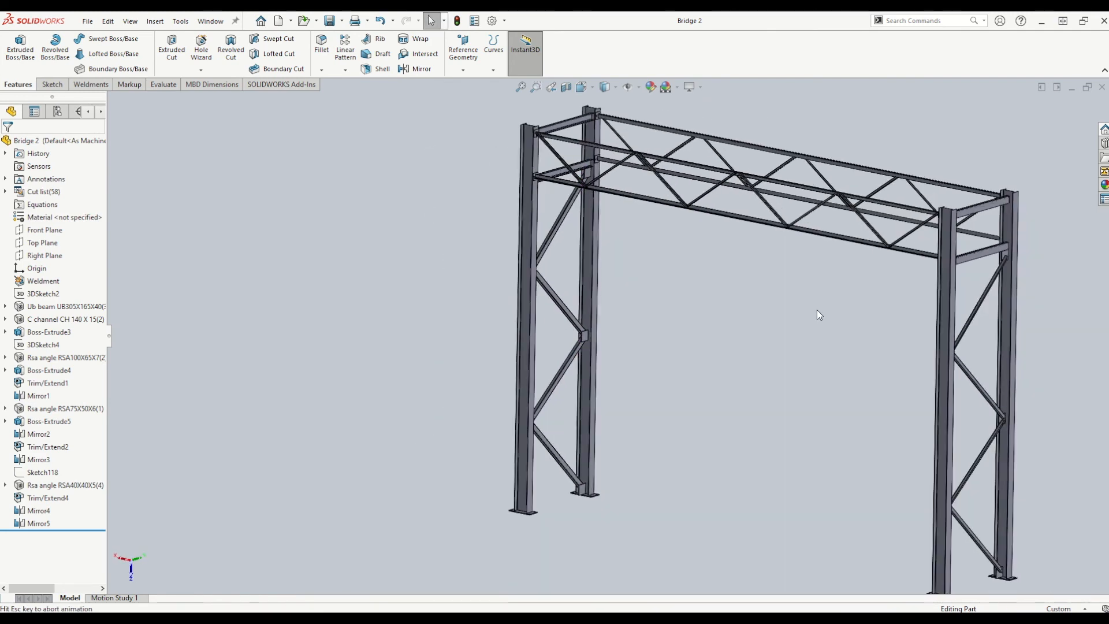
{"action": "middle_click_drag", "start_coordinate": [564, 335], "coordinate": [570, 323]}
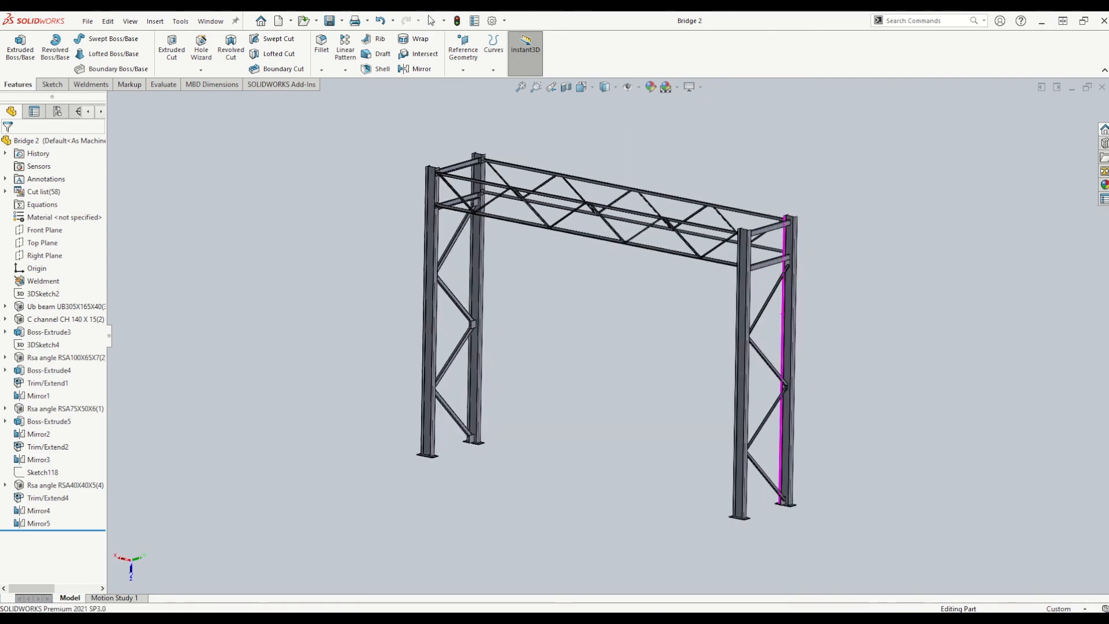